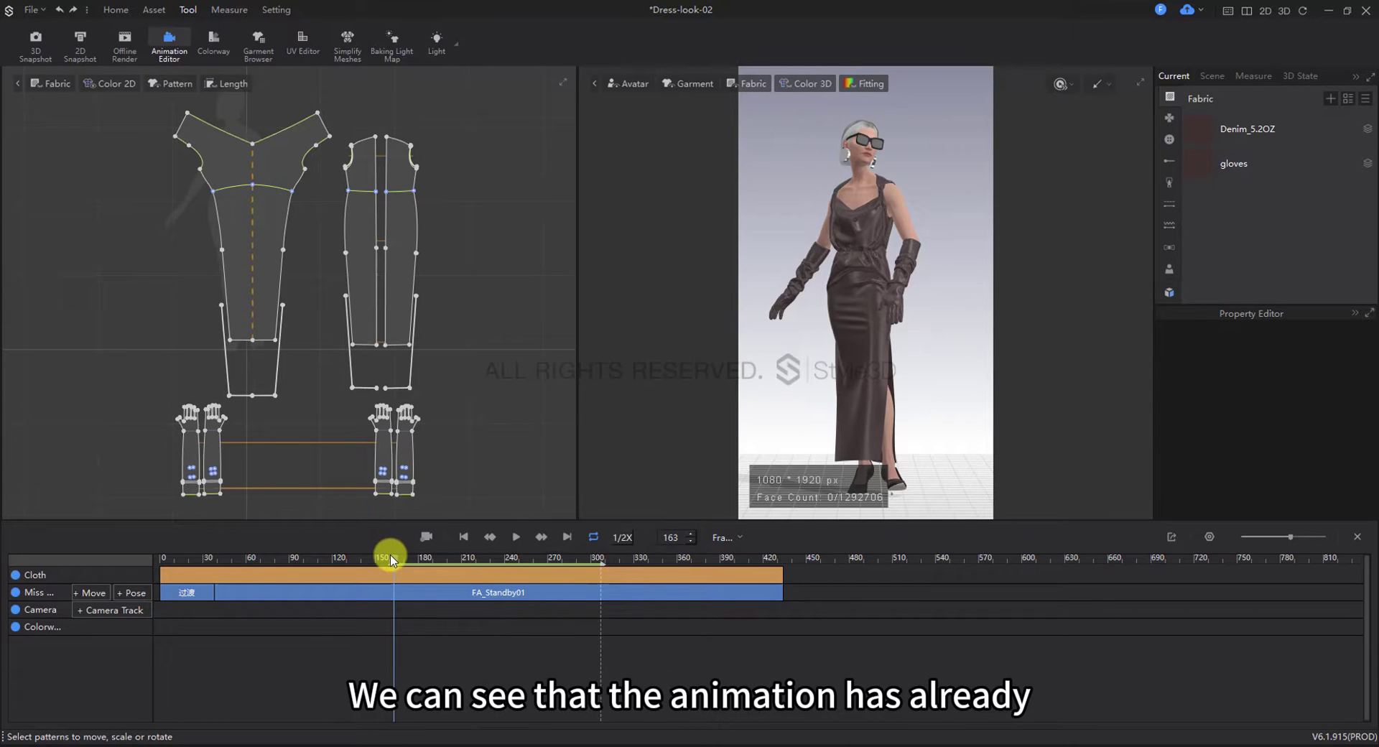
Set the end of the animation range to about frame 240 and review the animation settings
{"action": "mouse_move", "coordinate": [394, 559]}
{"action": "left_mouse_down"}
{"action": "mouse_move", "coordinate": [597, 564]}
{"action": "mouse_move", "coordinate": [506, 568]}
{"action": "left_mouse_up"}
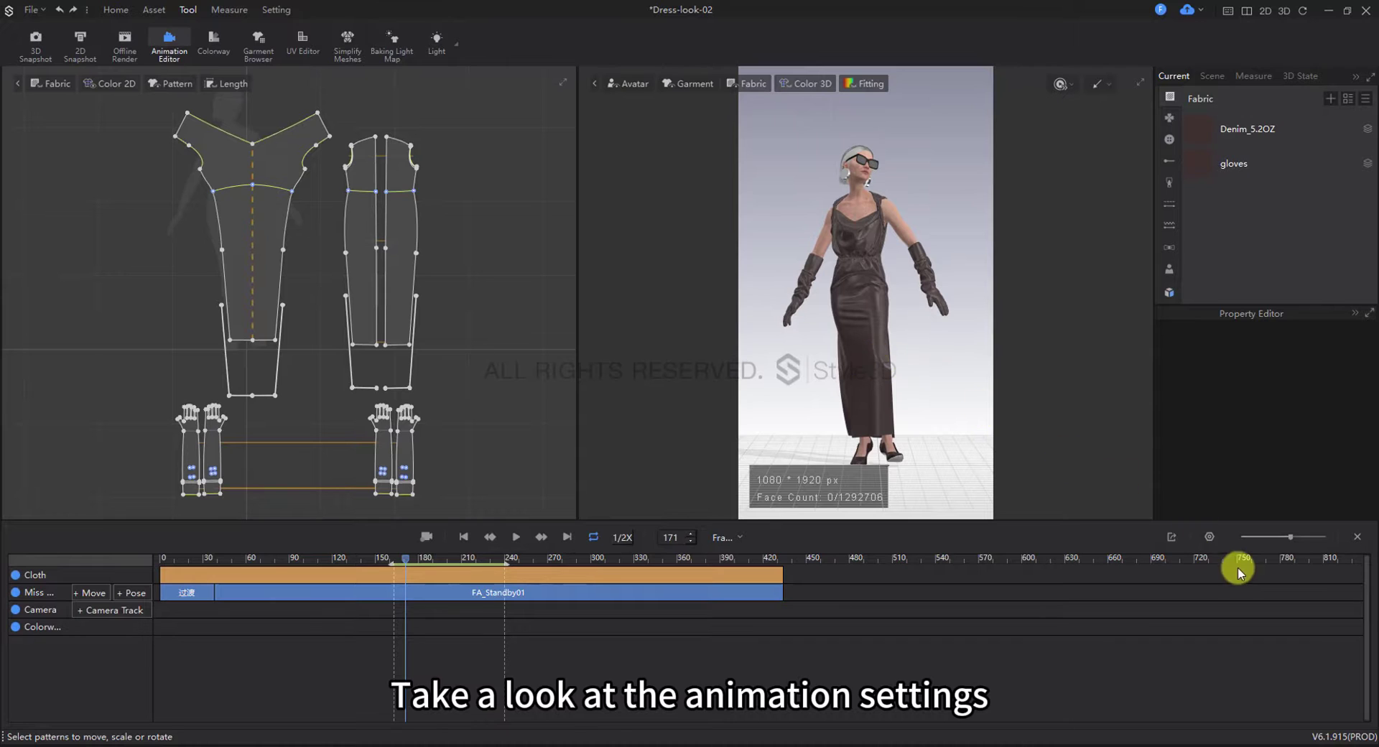
{"action": "left_click", "coordinate": [1210, 536]}
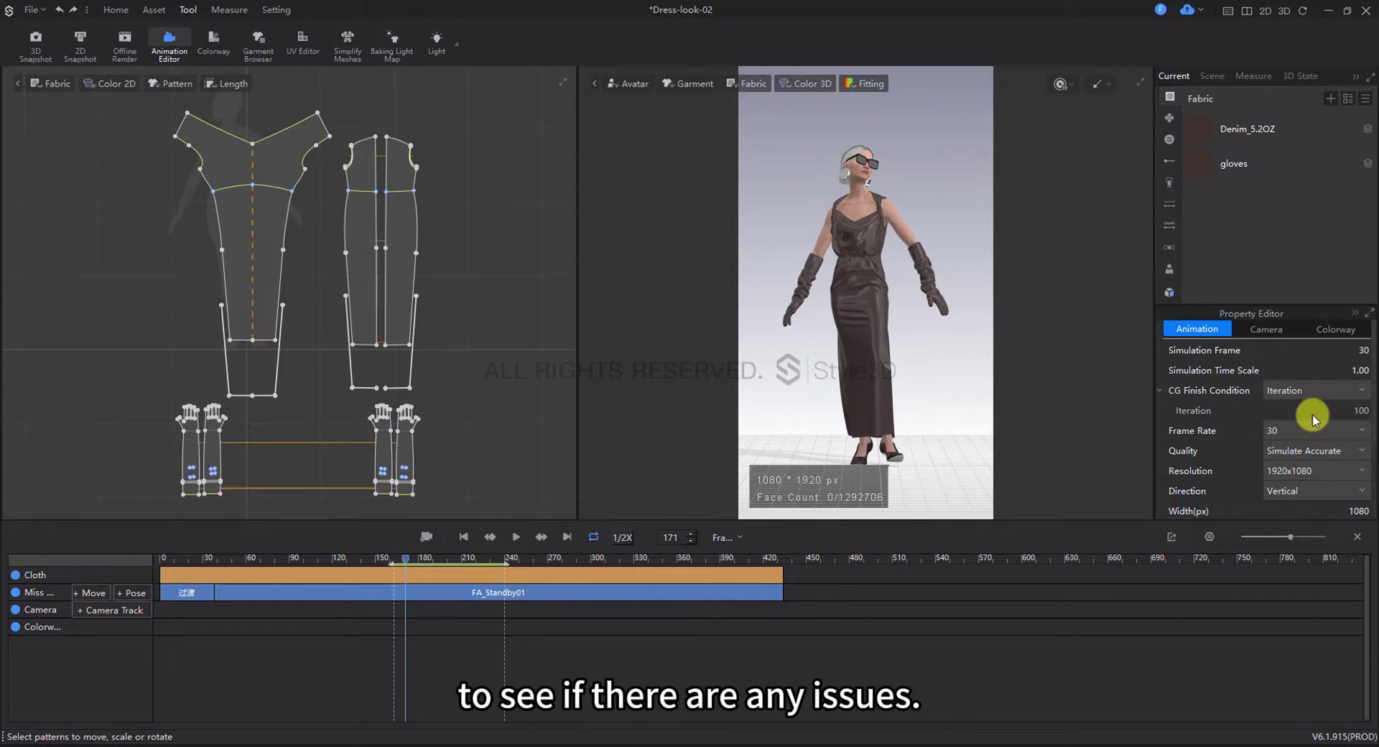
{"action": "scroll", "coordinate": [1313, 420], "scroll_direction": "down", "scroll_amount": 3}
{"action": "scroll", "coordinate": [1200, 449], "scroll_direction": "up", "scroll_amount": 3}
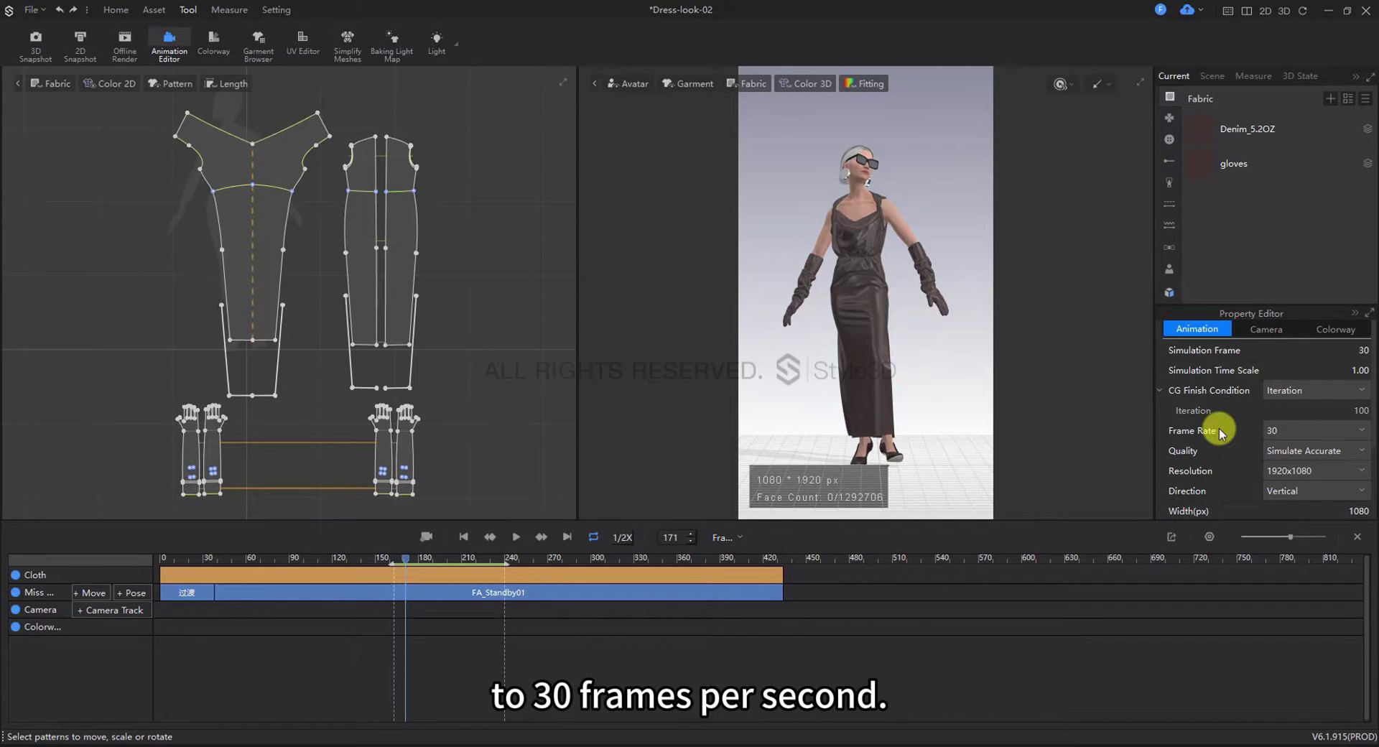
Open the UV Editor and inspect the UV layouts of all clothing pieces and the editor's display options
{"action": "left_click", "coordinate": [303, 41]}
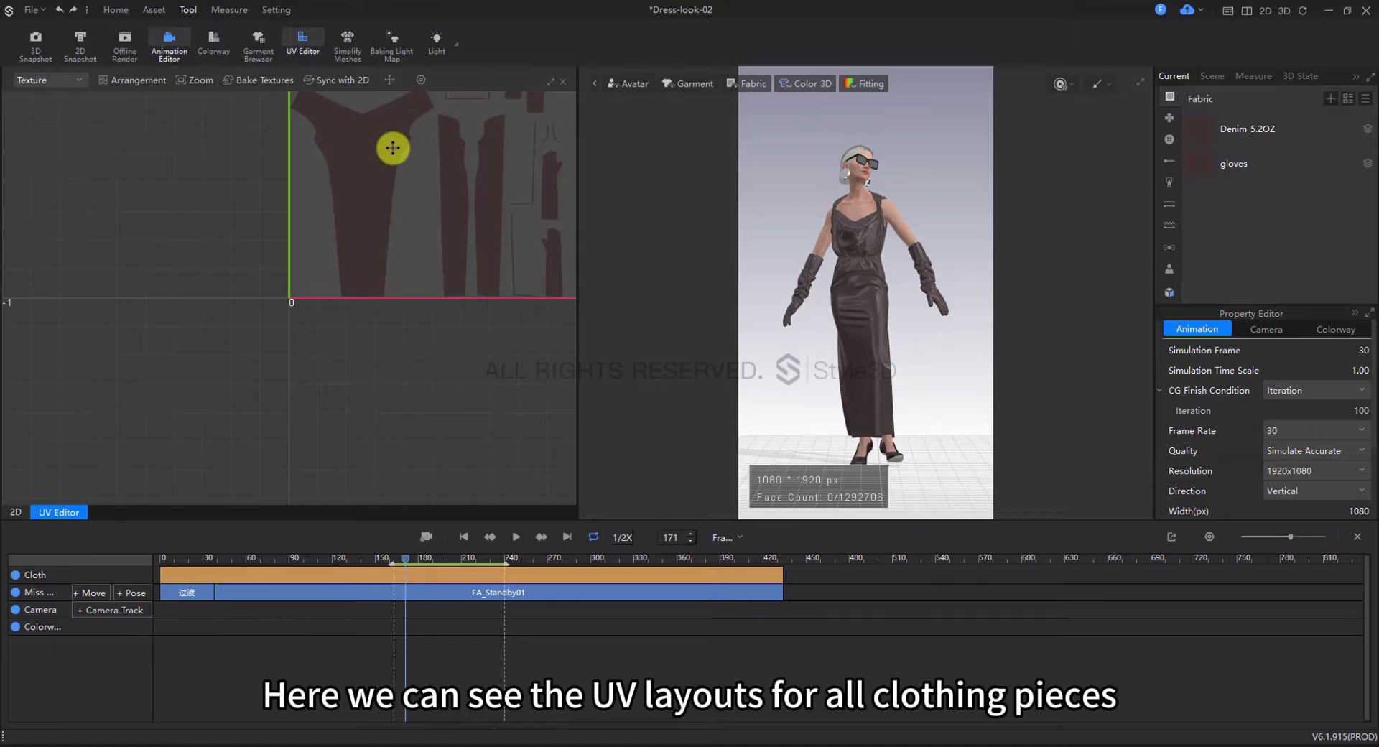
{"action": "scroll", "coordinate": [256, 320], "scroll_direction": "down", "scroll_amount": 3}
{"action": "middle_click_drag", "start_coordinate": [392, 148], "coordinate": [262, 291]}
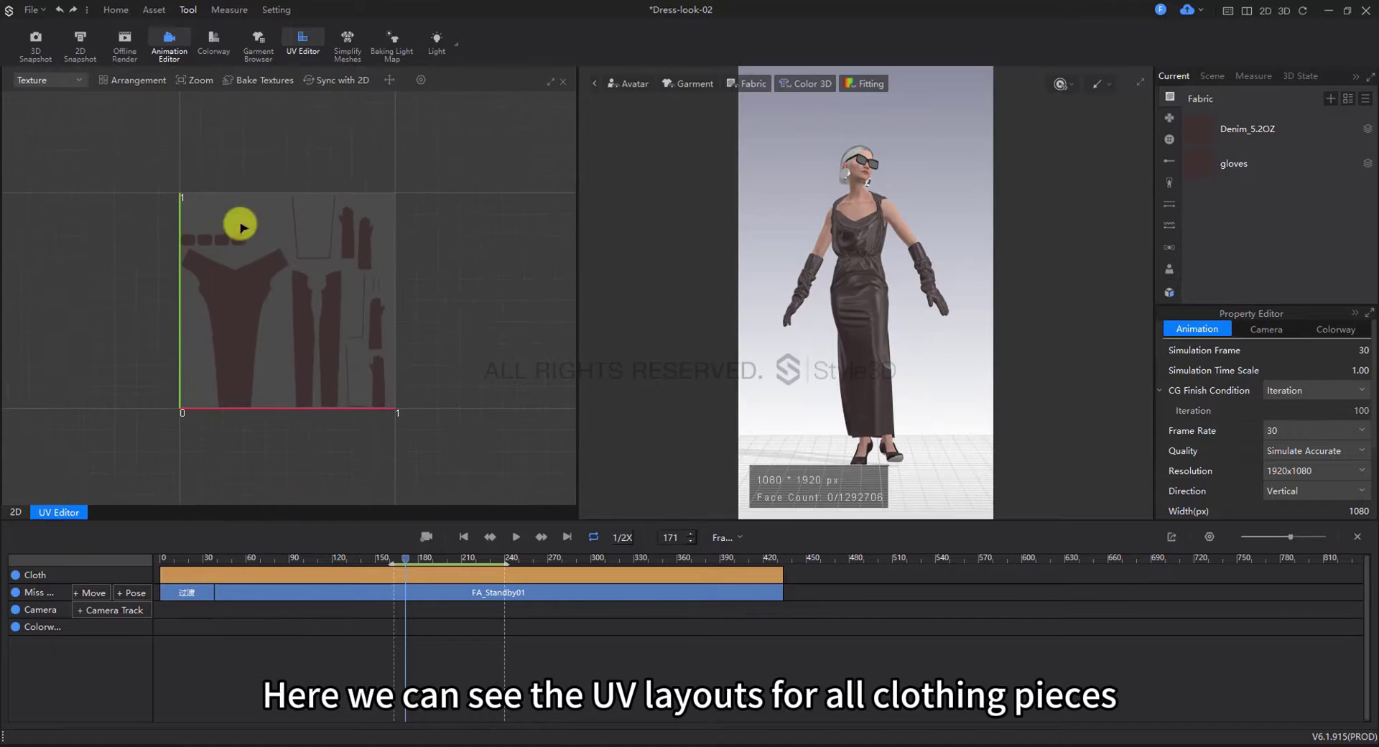
{"action": "left_click", "coordinate": [68, 85]}
{"action": "left_click", "coordinate": [63, 43]}
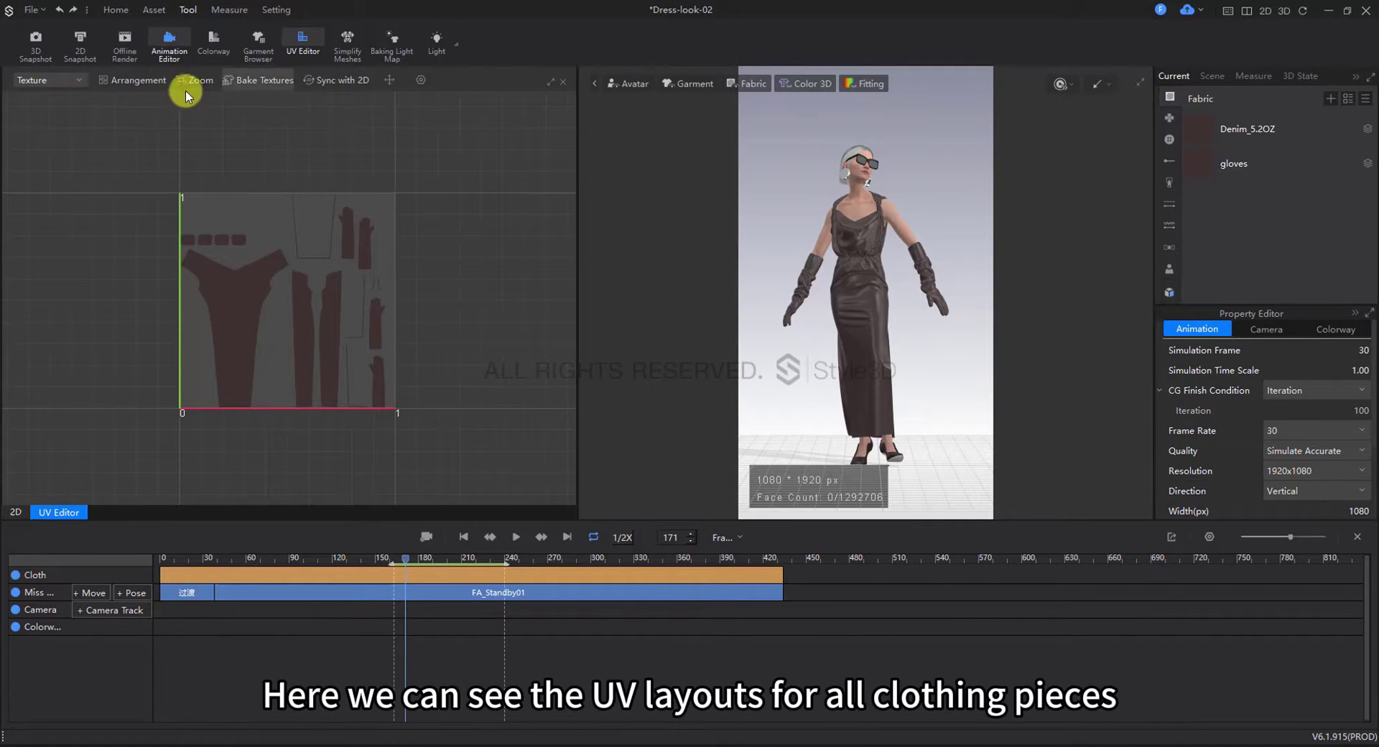
{"action": "left_click", "coordinate": [419, 79]}
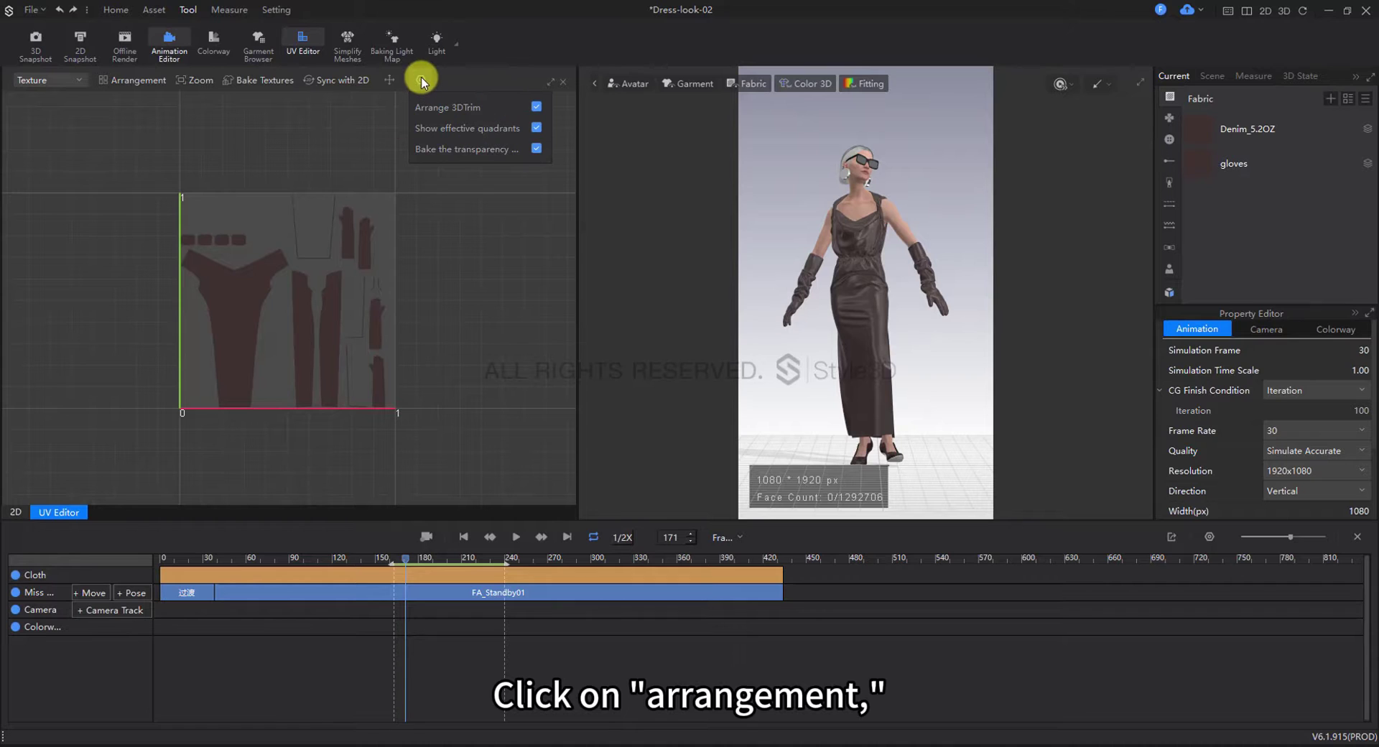
{"action": "left_click", "coordinate": [422, 82]}
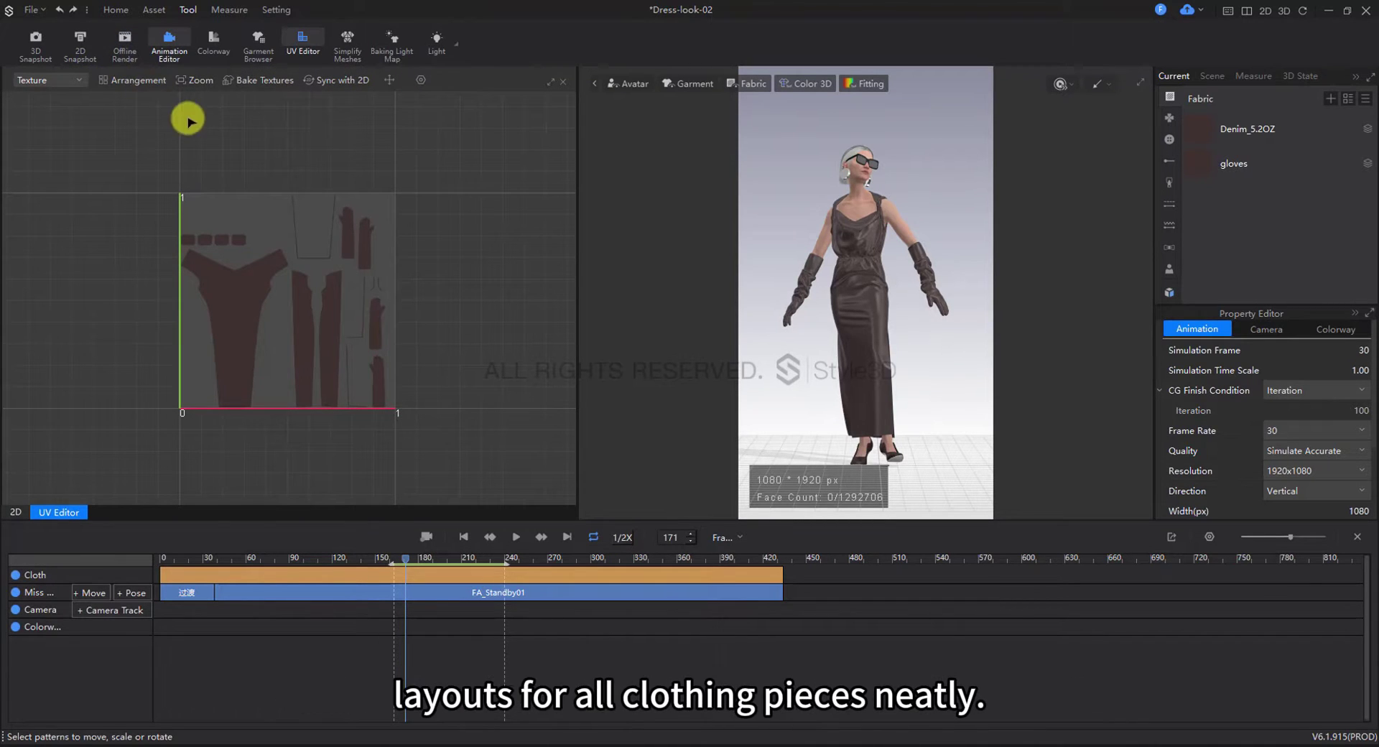
{"action": "scroll", "coordinate": [336, 295], "scroll_direction": "up", "scroll_amount": 3}
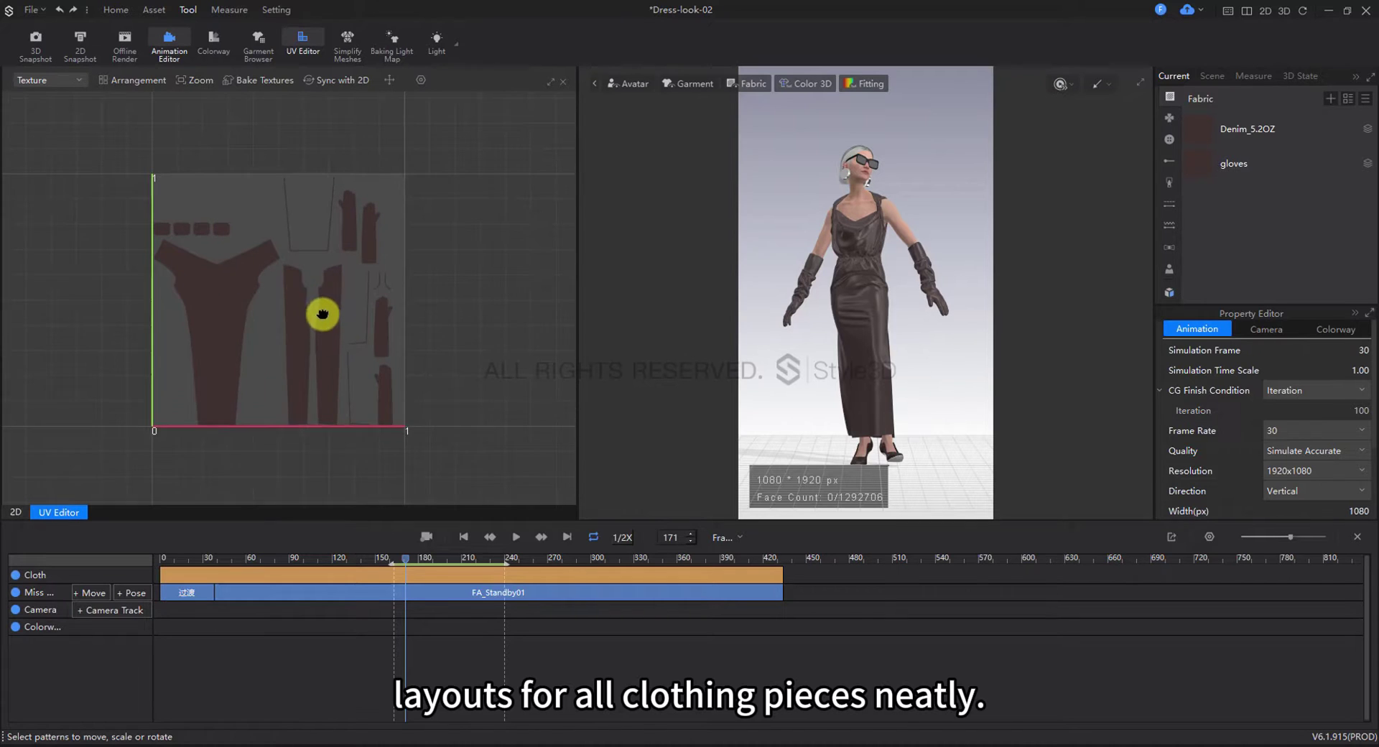
Export the animated outfit as an Alembic file with Unified UV Coordinates, Baking All Map and Export 2D Trim enabled
{"action": "left_click", "coordinate": [31, 9]}
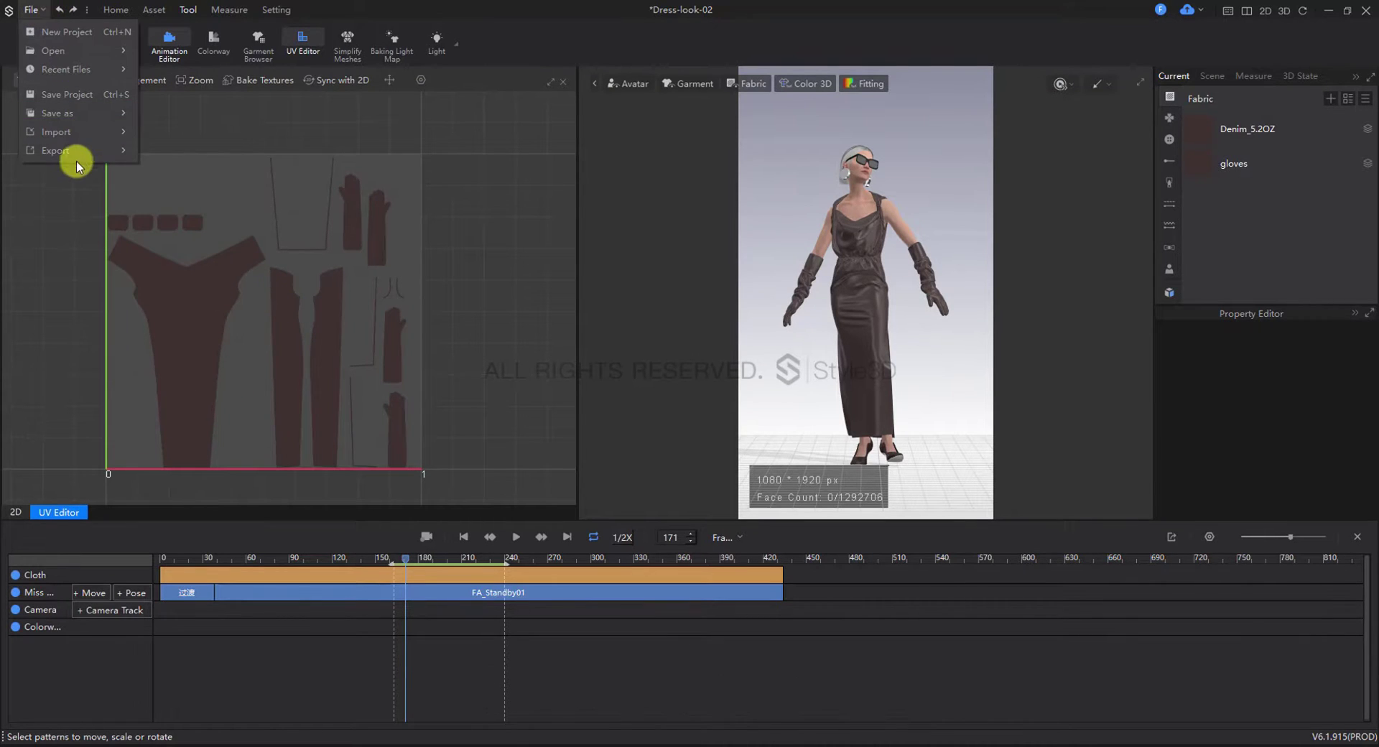
{"action": "mouse_move", "coordinate": [72, 150]}
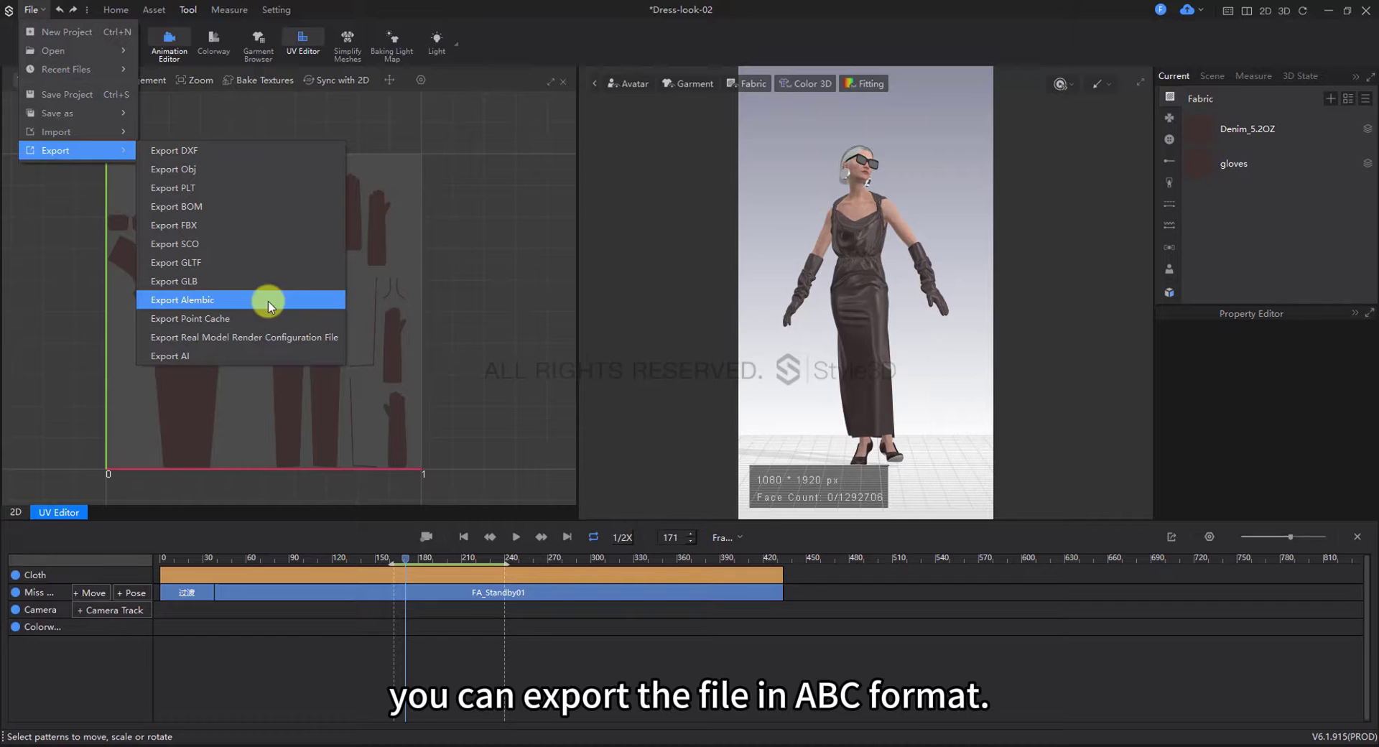
{"action": "left_click", "coordinate": [225, 302]}
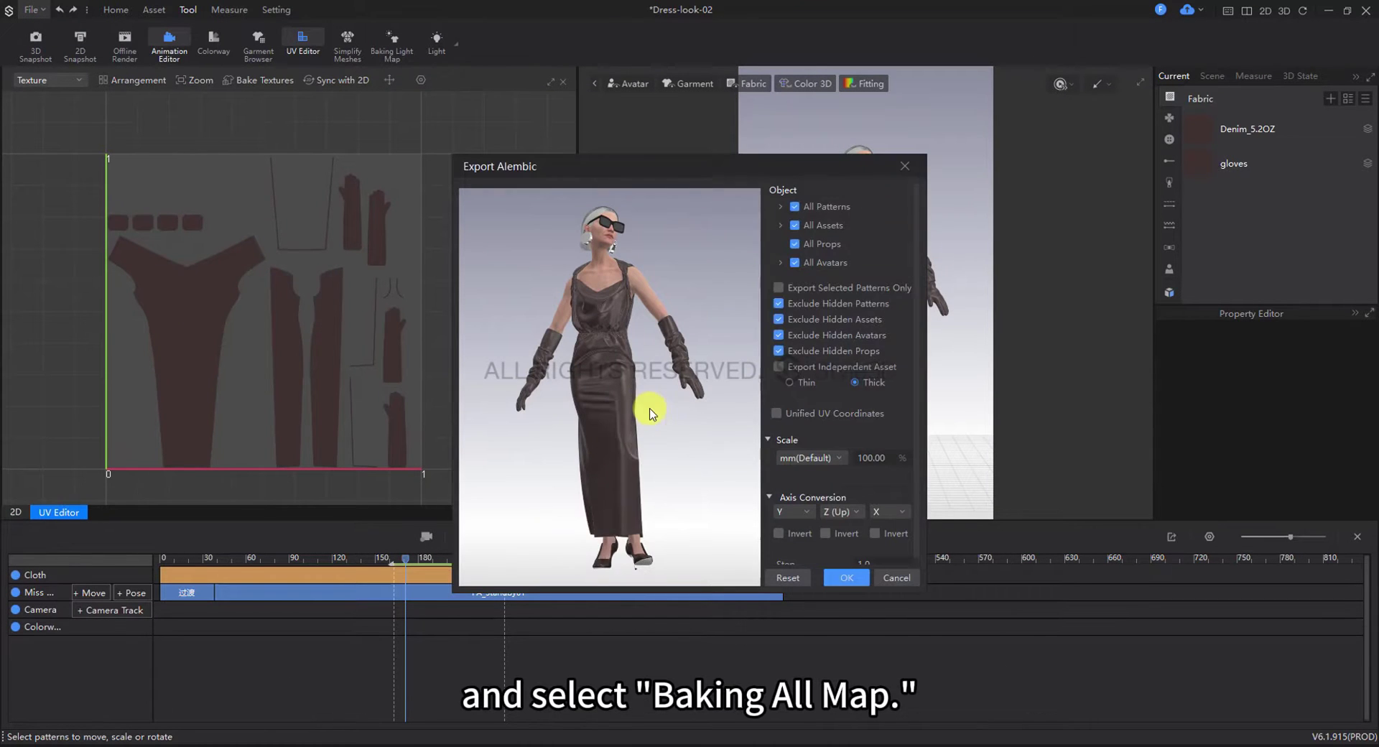
{"action": "left_click", "coordinate": [776, 413]}
{"action": "scroll", "coordinate": [774, 412], "scroll_direction": "down", "scroll_amount": 4}
{"action": "scroll", "coordinate": [827, 389], "scroll_direction": "up", "scroll_amount": 1}
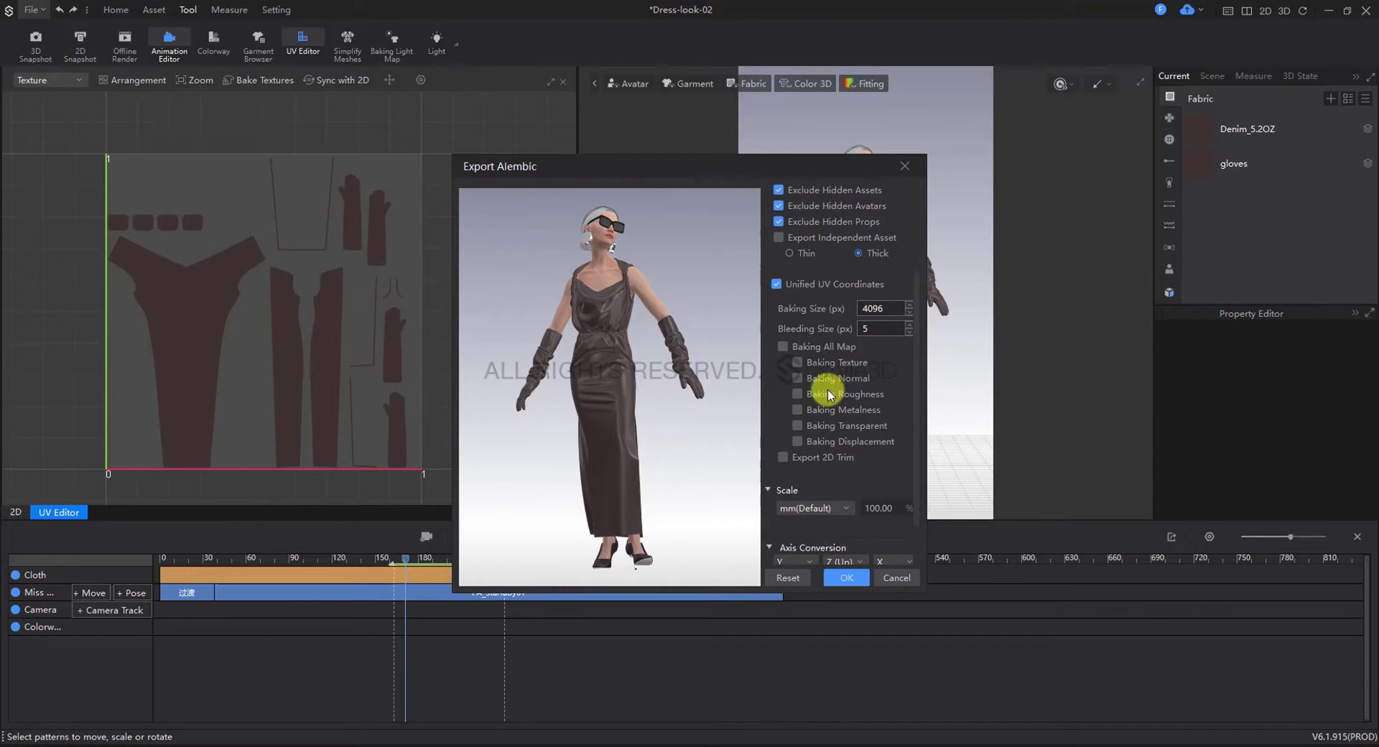
{"action": "left_click", "coordinate": [782, 346]}
{"action": "scroll", "coordinate": [859, 399], "scroll_direction": "down", "scroll_amount": 2}
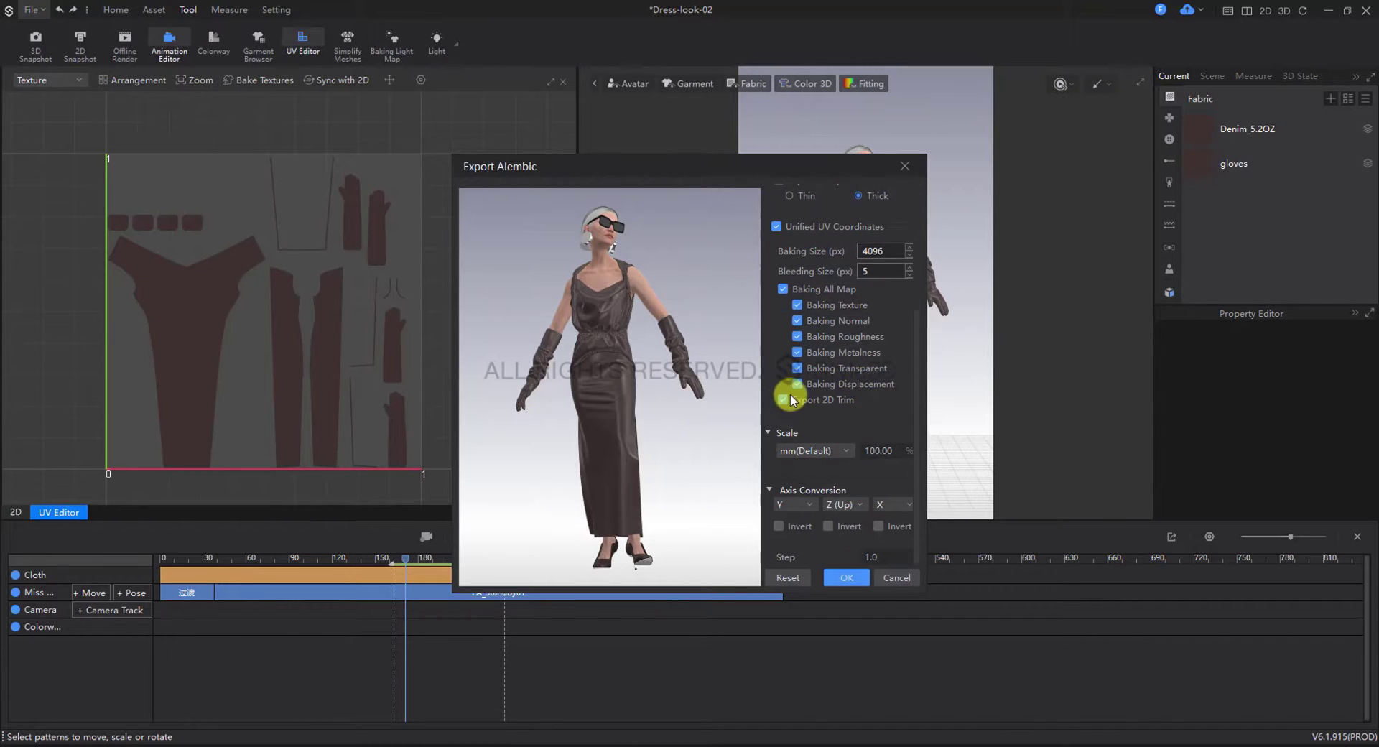
{"action": "left_click", "coordinate": [846, 580]}
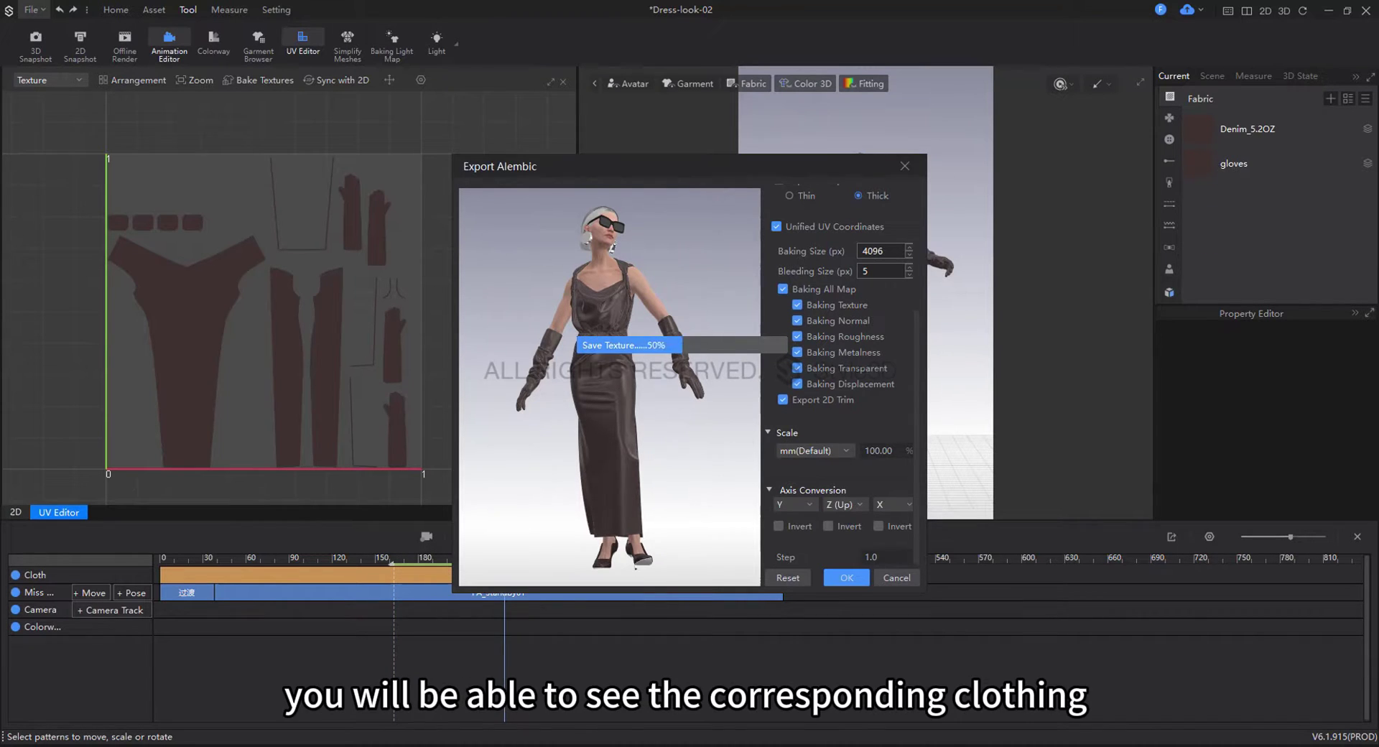
{"action": "left_click_drag", "start_coordinate": [1376, 46], "coordinate": [744, 112]}
{"action": "left_click_drag", "start_coordinate": [930, 457], "coordinate": [496, 270]}
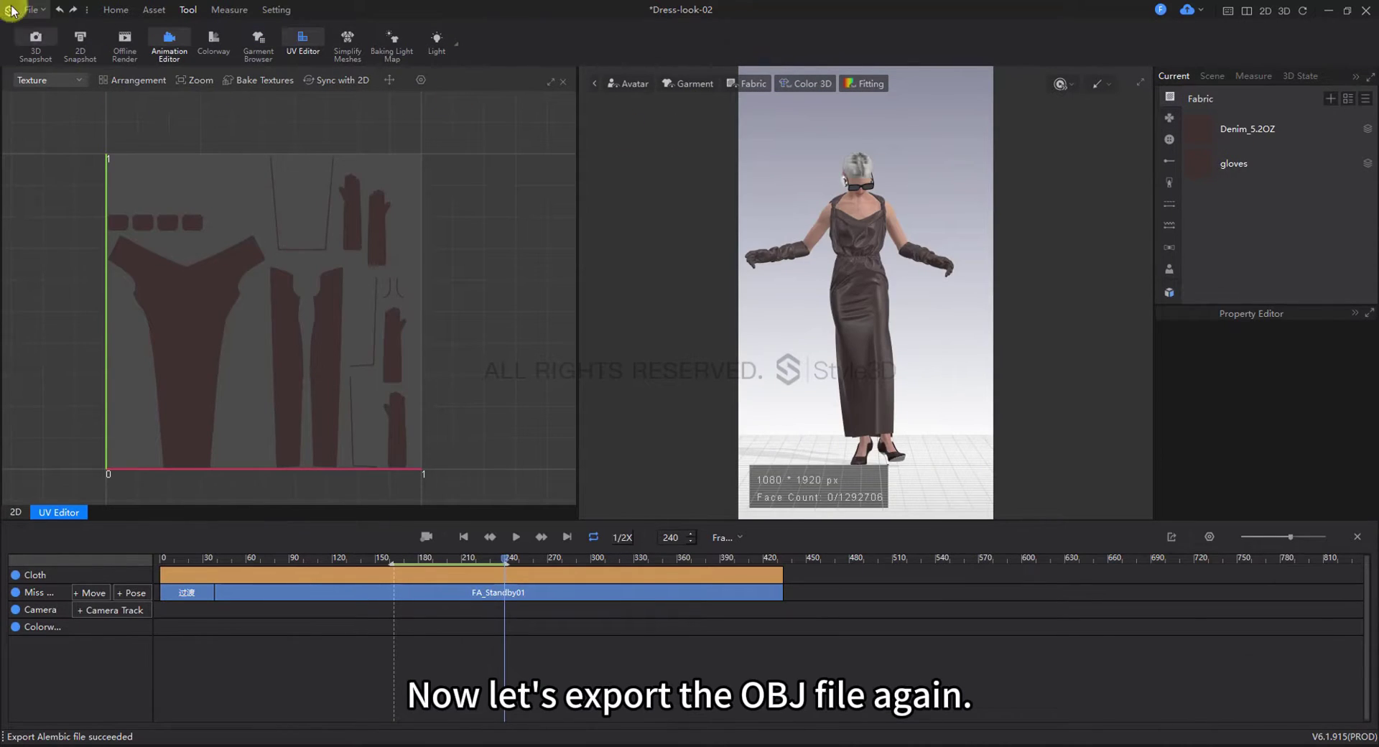
Set up an OBJ export of the outfit with Unified UV Coordinates and Baking All Map enabled
{"action": "left_click", "coordinate": [39, 11]}
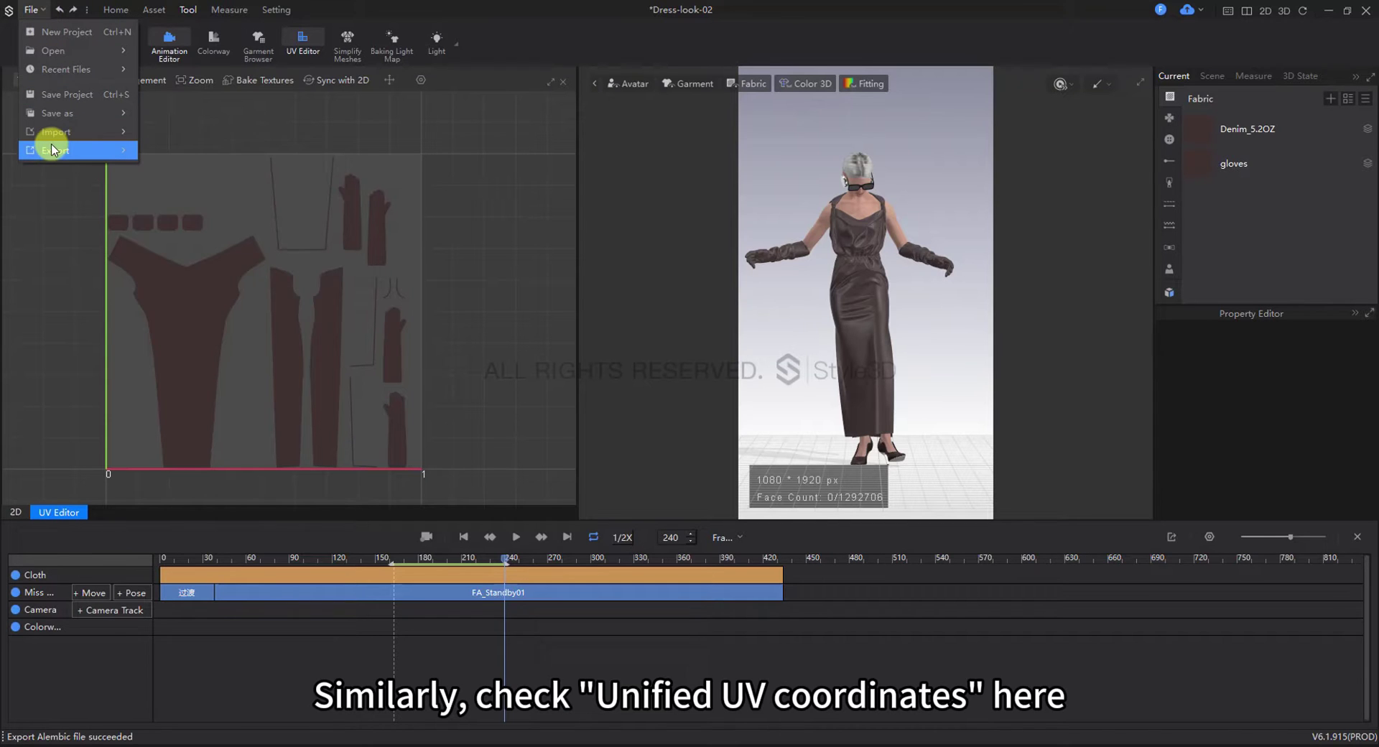
{"action": "mouse_move", "coordinate": [56, 150]}
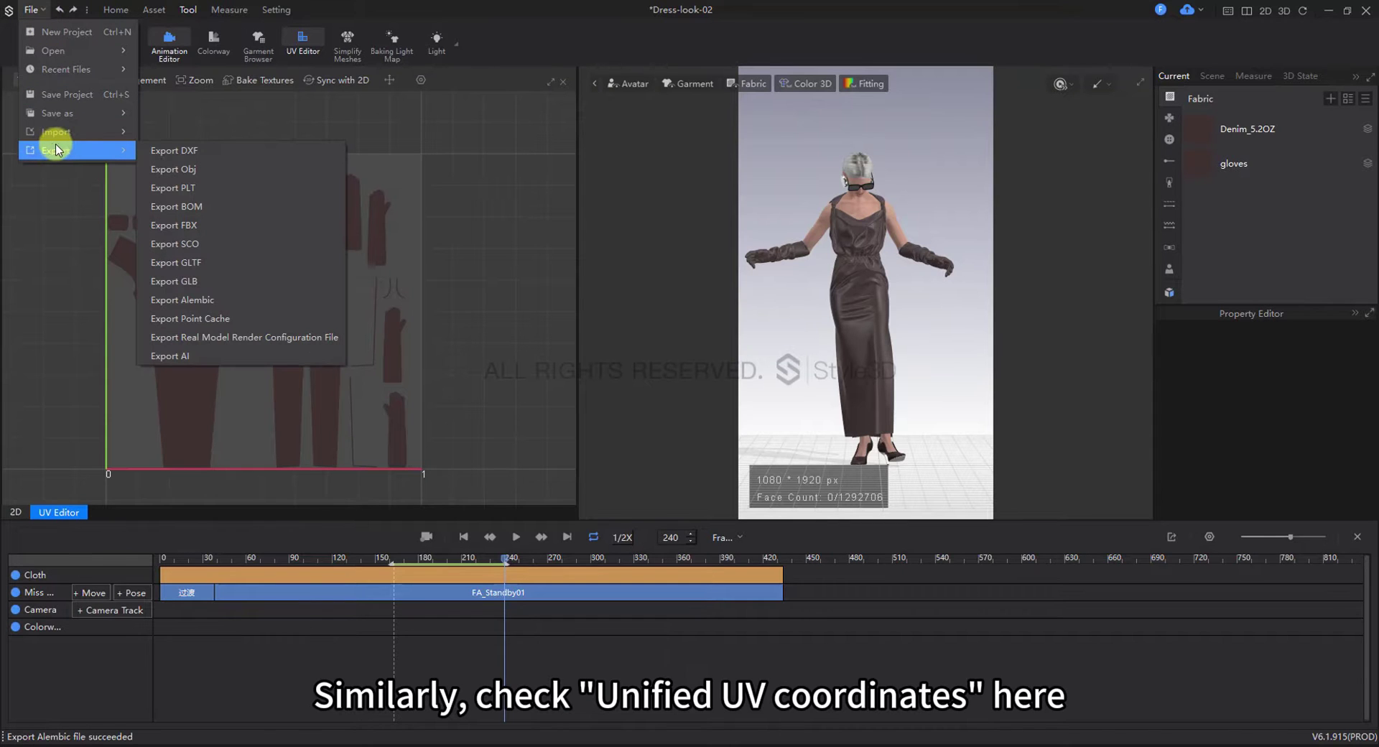
{"action": "left_click", "coordinate": [182, 169]}
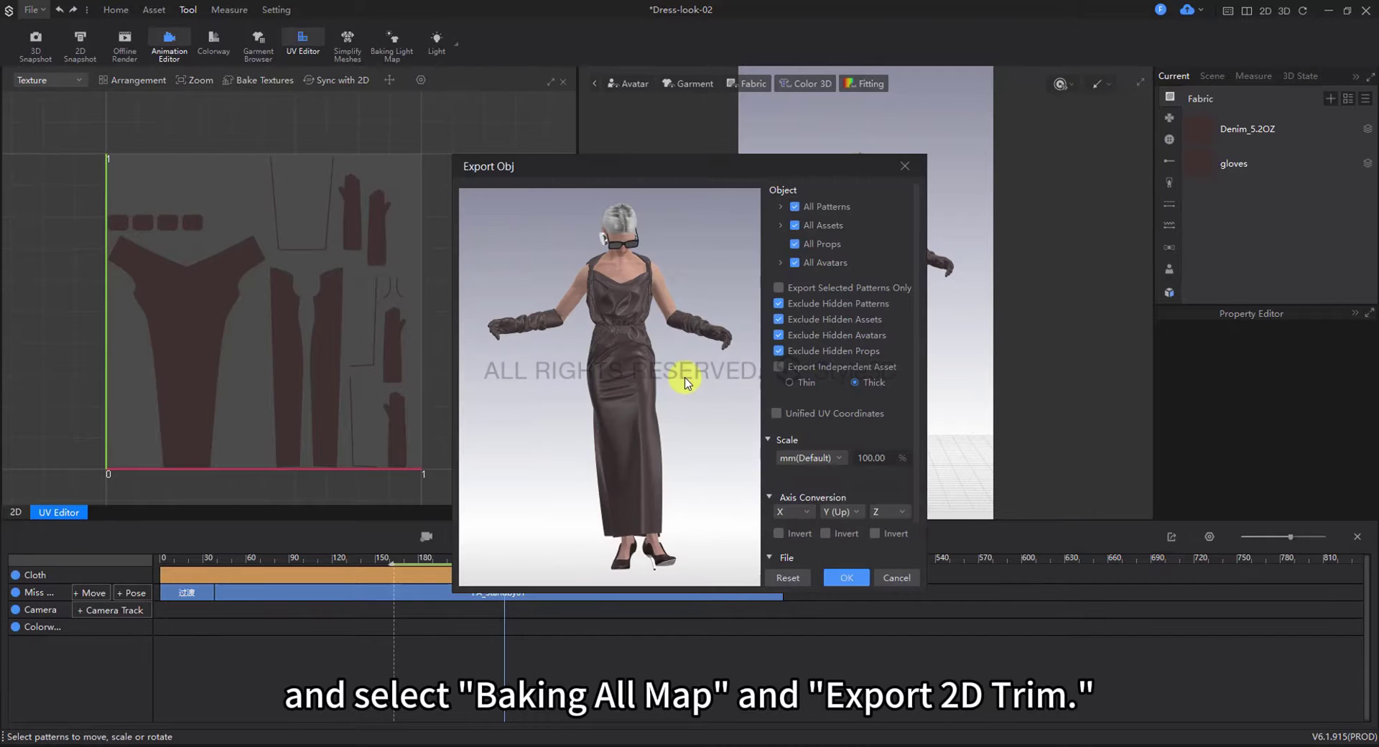
{"action": "scroll", "coordinate": [841, 316], "scroll_direction": "down", "scroll_amount": 1}
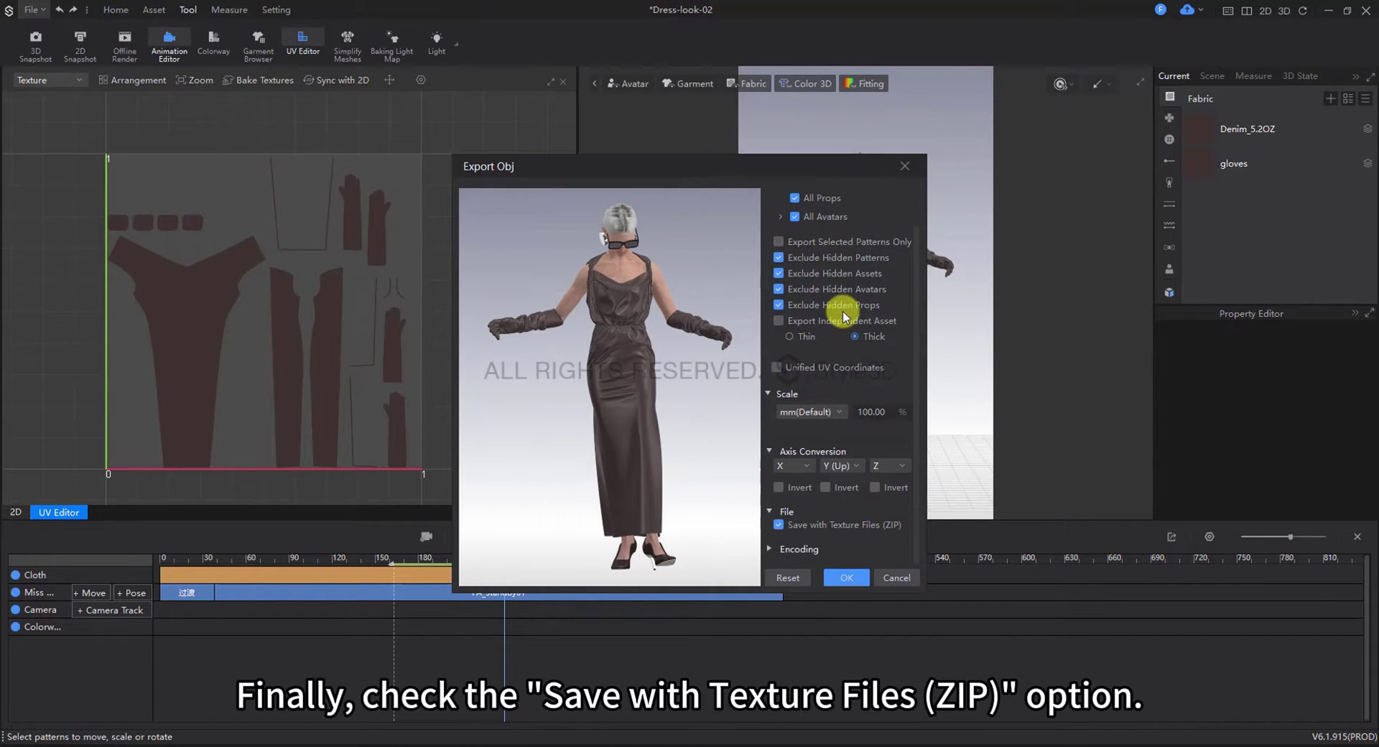
{"action": "left_click", "coordinate": [778, 369]}
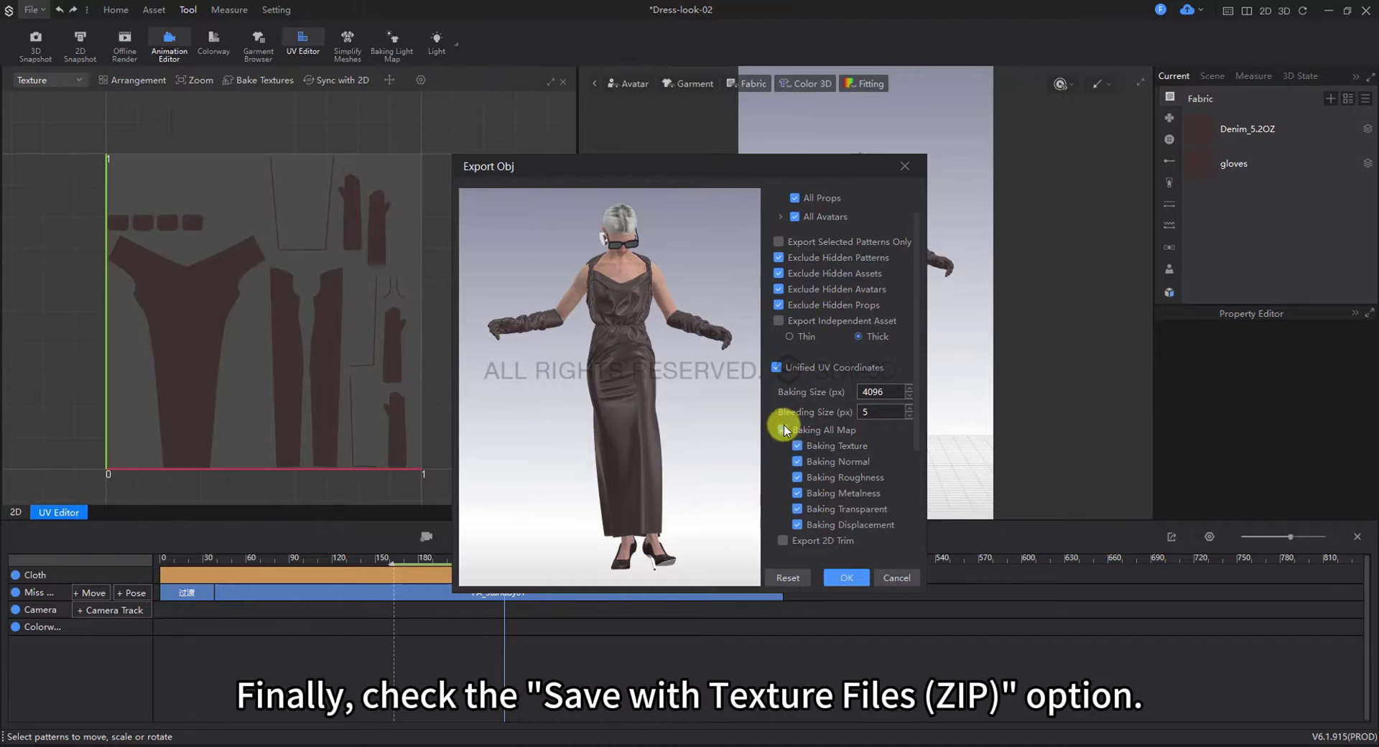
Run the OBJ export with Export 2D Trim, Save with Texture Files (ZIP) and UTF-8 encoding selected
{"action": "scroll", "coordinate": [805, 452], "scroll_direction": "down", "scroll_amount": 3}
{"action": "scroll", "coordinate": [782, 414], "scroll_direction": "down", "scroll_amount": 1}
{"action": "left_click", "coordinate": [778, 524]}
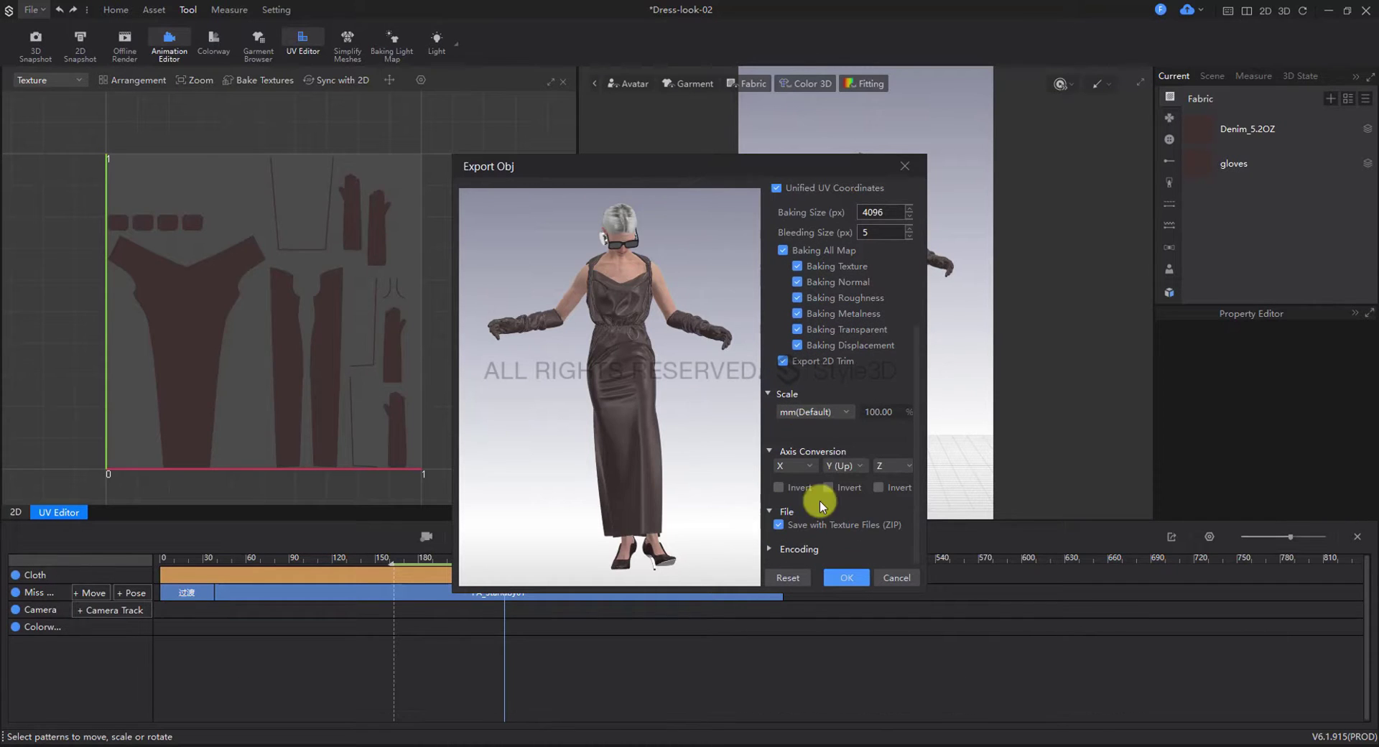
{"action": "scroll", "coordinate": [847, 431], "scroll_direction": "up", "scroll_amount": 3}
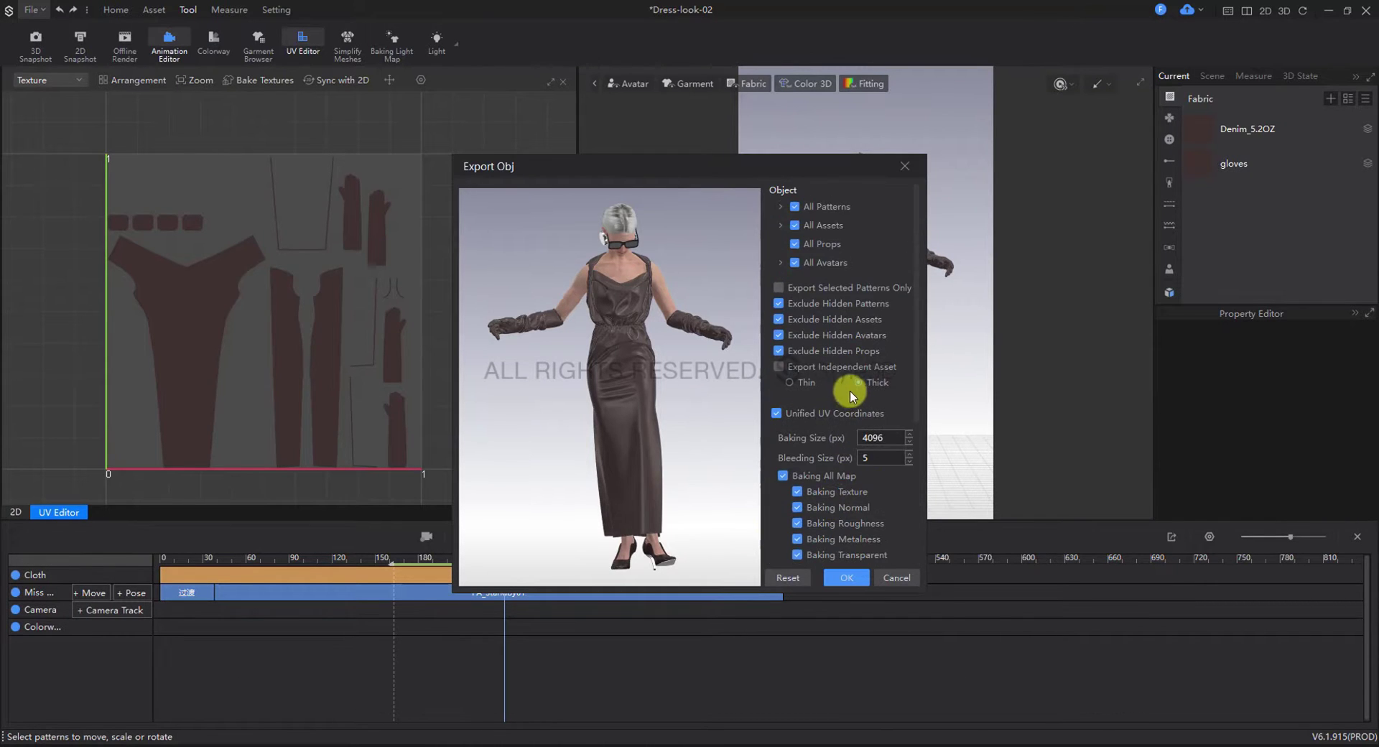
{"action": "scroll", "coordinate": [828, 389], "scroll_direction": "down", "scroll_amount": 3}
{"action": "left_click", "coordinate": [797, 549]}
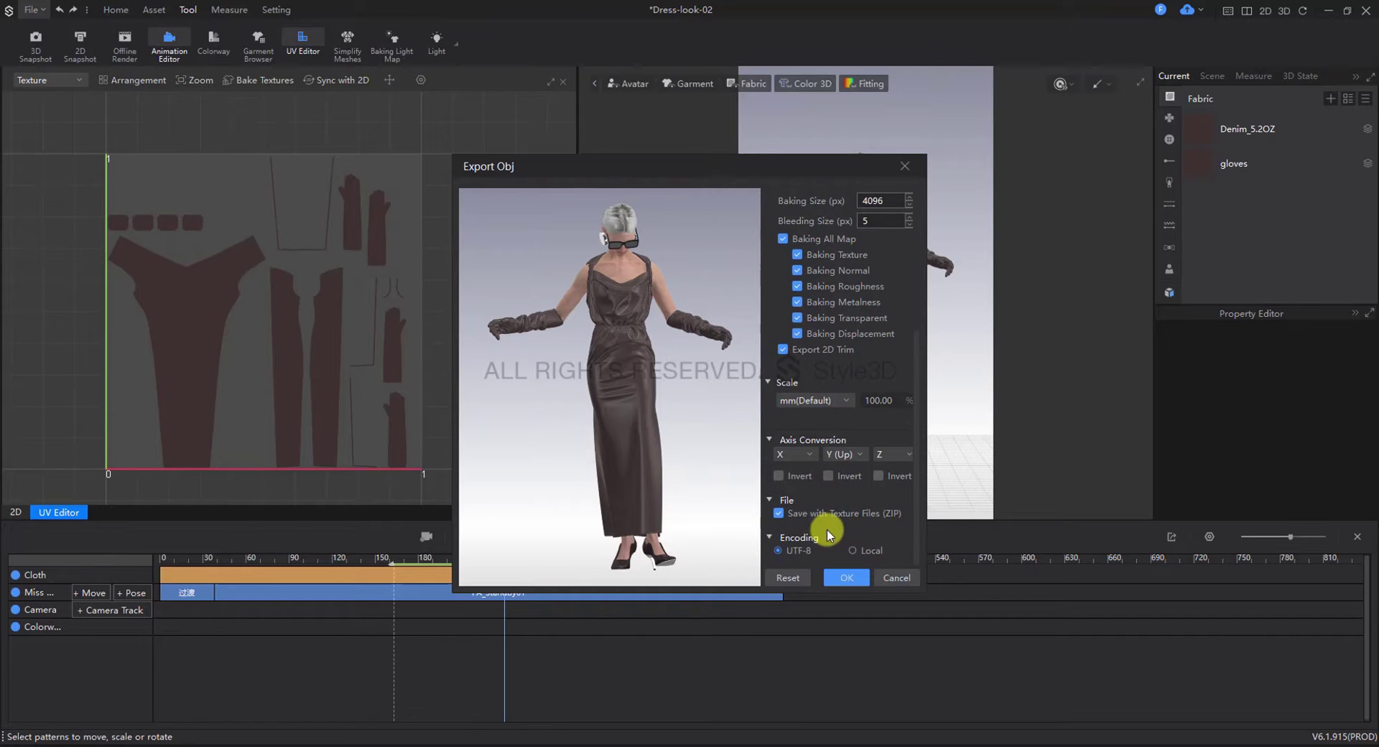
{"action": "scroll", "coordinate": [826, 502], "scroll_direction": "up", "scroll_amount": 3}
{"action": "scroll", "coordinate": [827, 445], "scroll_direction": "down", "scroll_amount": 3}
{"action": "left_click", "coordinate": [843, 579]}
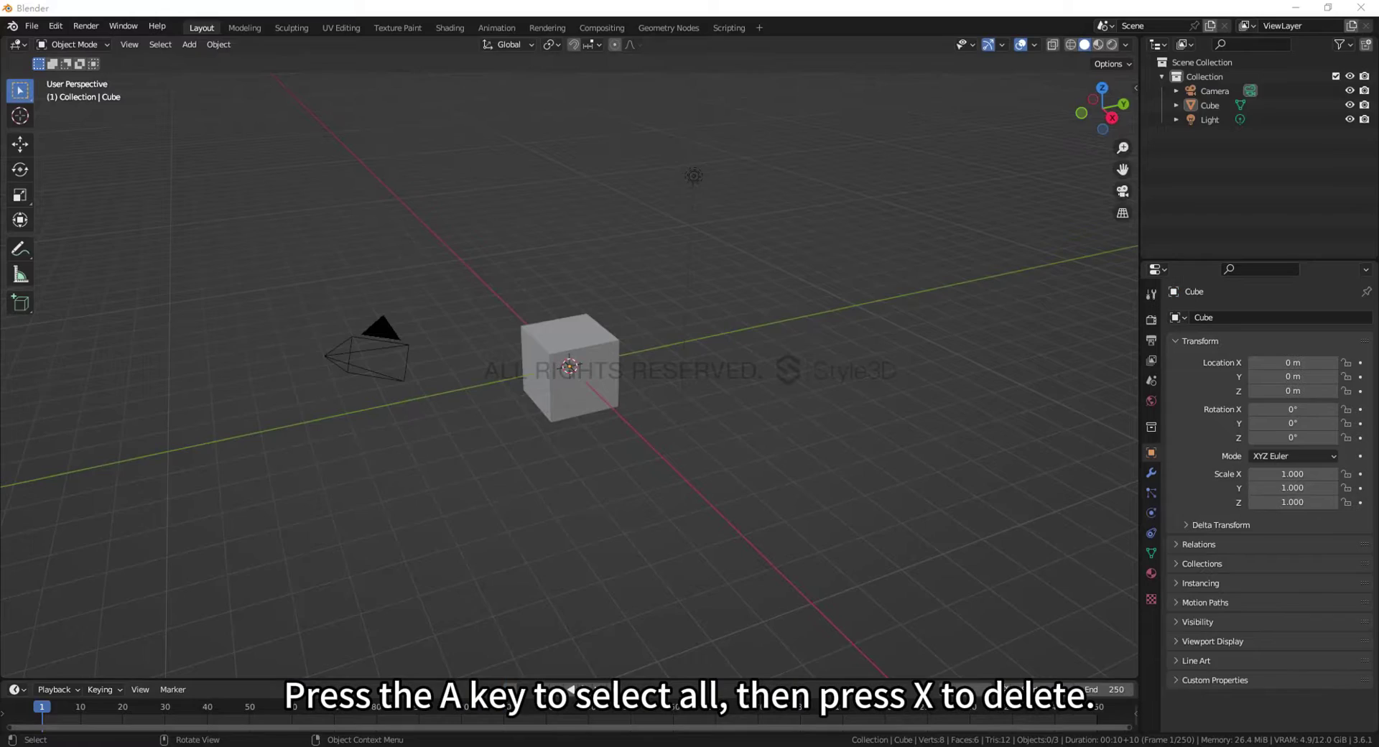
Switch to Blender and delete all default objects from the scene
{"action": "key", "text": "a"}
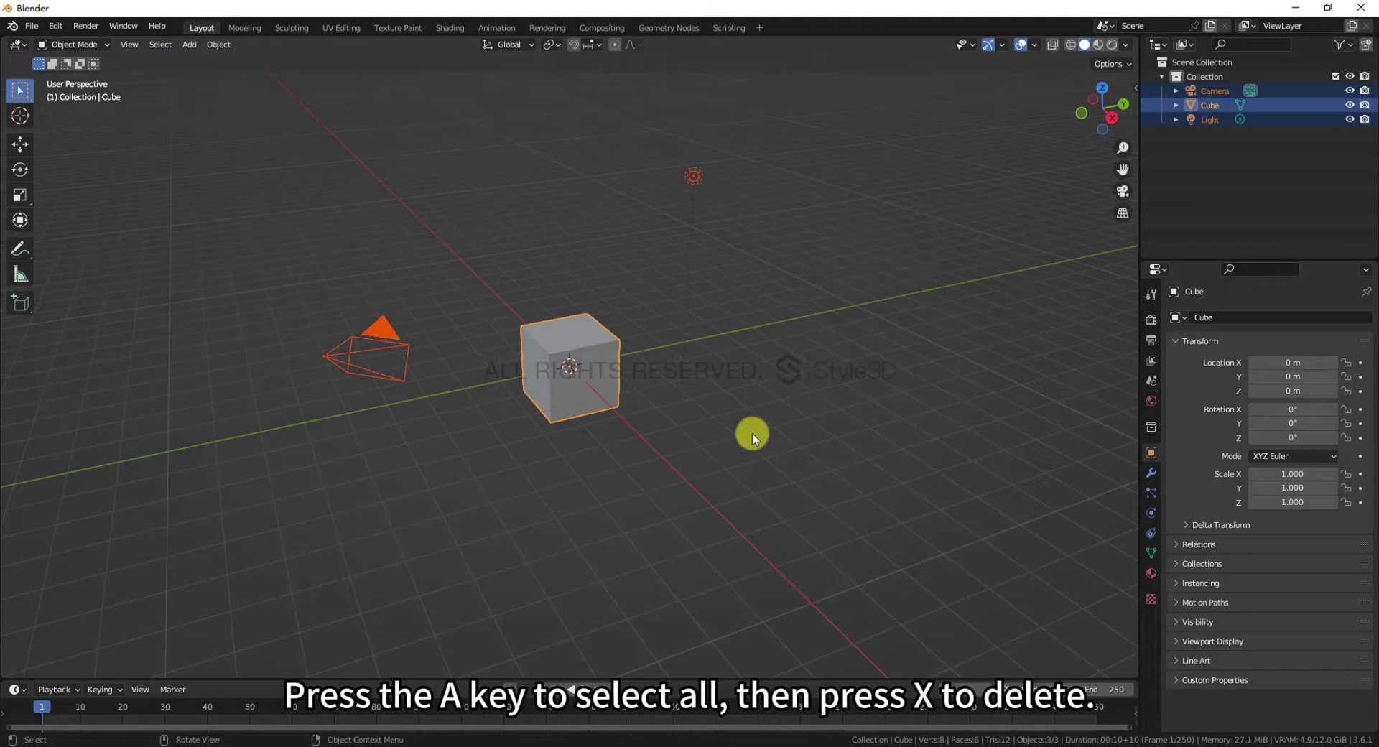
{"action": "key", "text": "x"}
{"action": "left_click", "coordinate": [752, 432]}
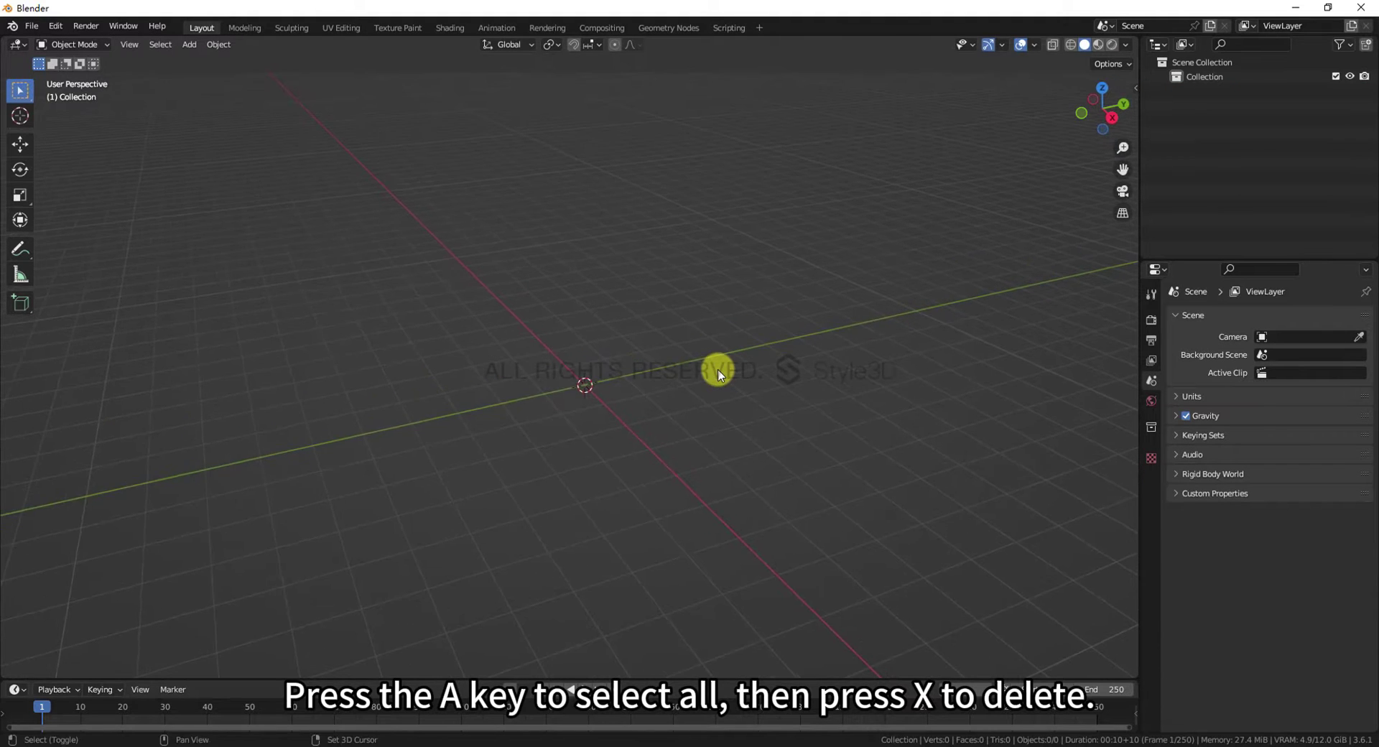
Import the Alembic file Dress-look-02.abc from the exported abc folder with a scale of 0.01
{"action": "left_click", "coordinate": [31, 26]}
{"action": "mouse_move", "coordinate": [101, 219]}
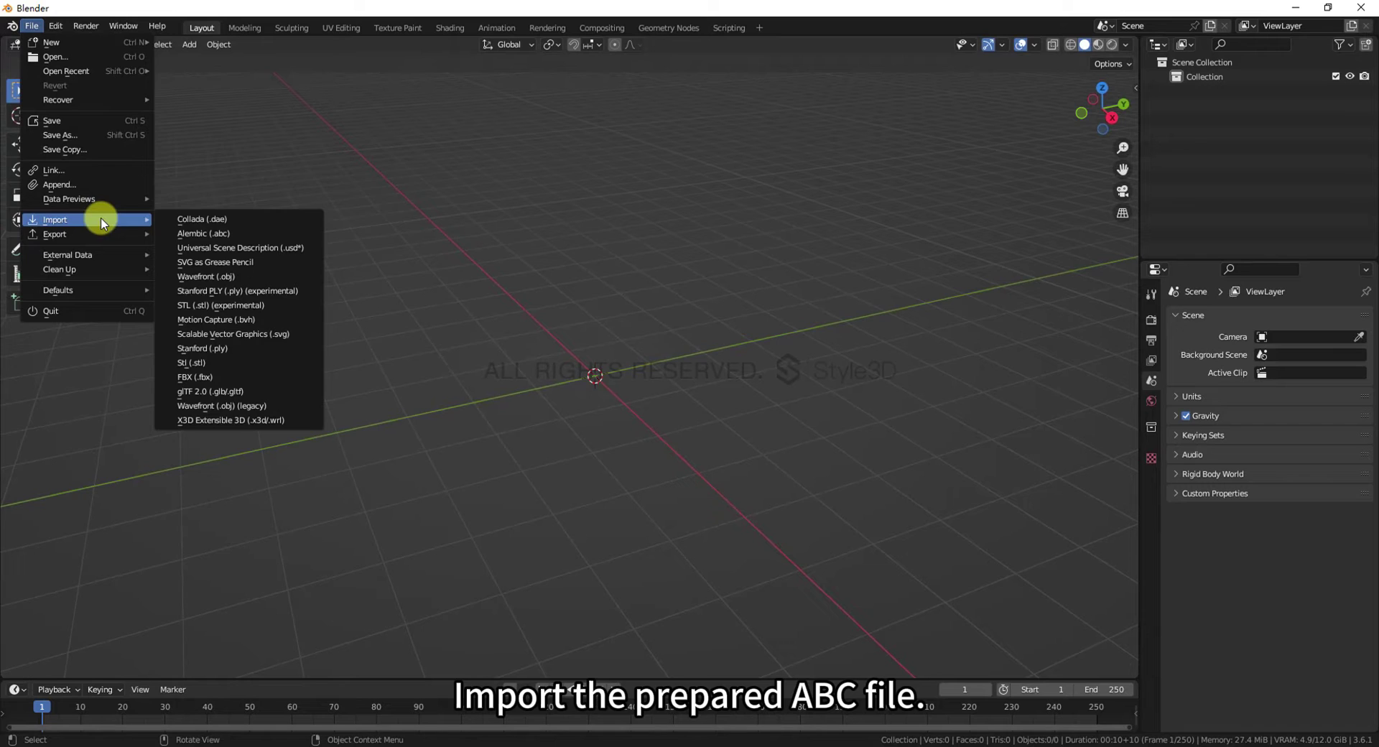
{"action": "left_click", "coordinate": [190, 234]}
{"action": "scroll", "coordinate": [395, 460], "scroll_direction": "down", "scroll_amount": 2}
{"action": "left_click", "coordinate": [395, 459]}
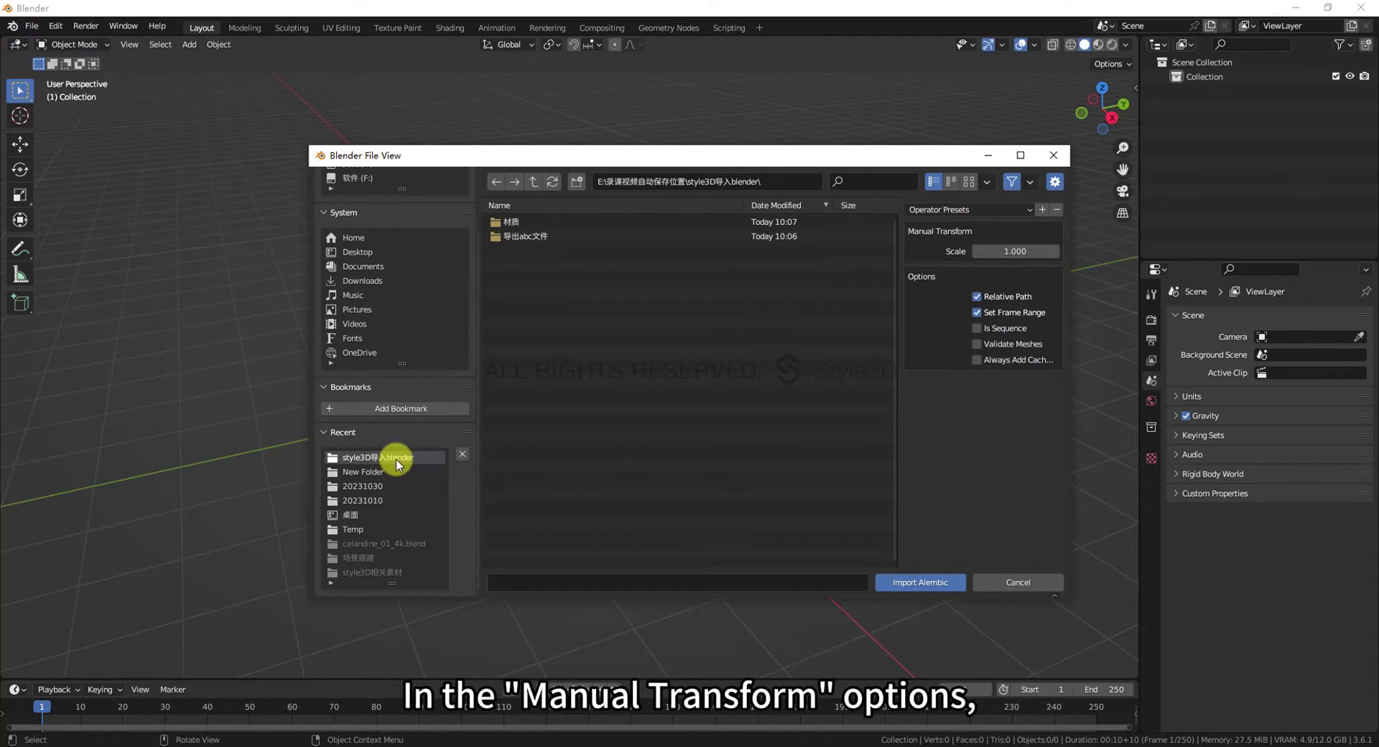
{"action": "left_click", "coordinate": [553, 235]}
{"action": "left_click", "coordinate": [549, 222]}
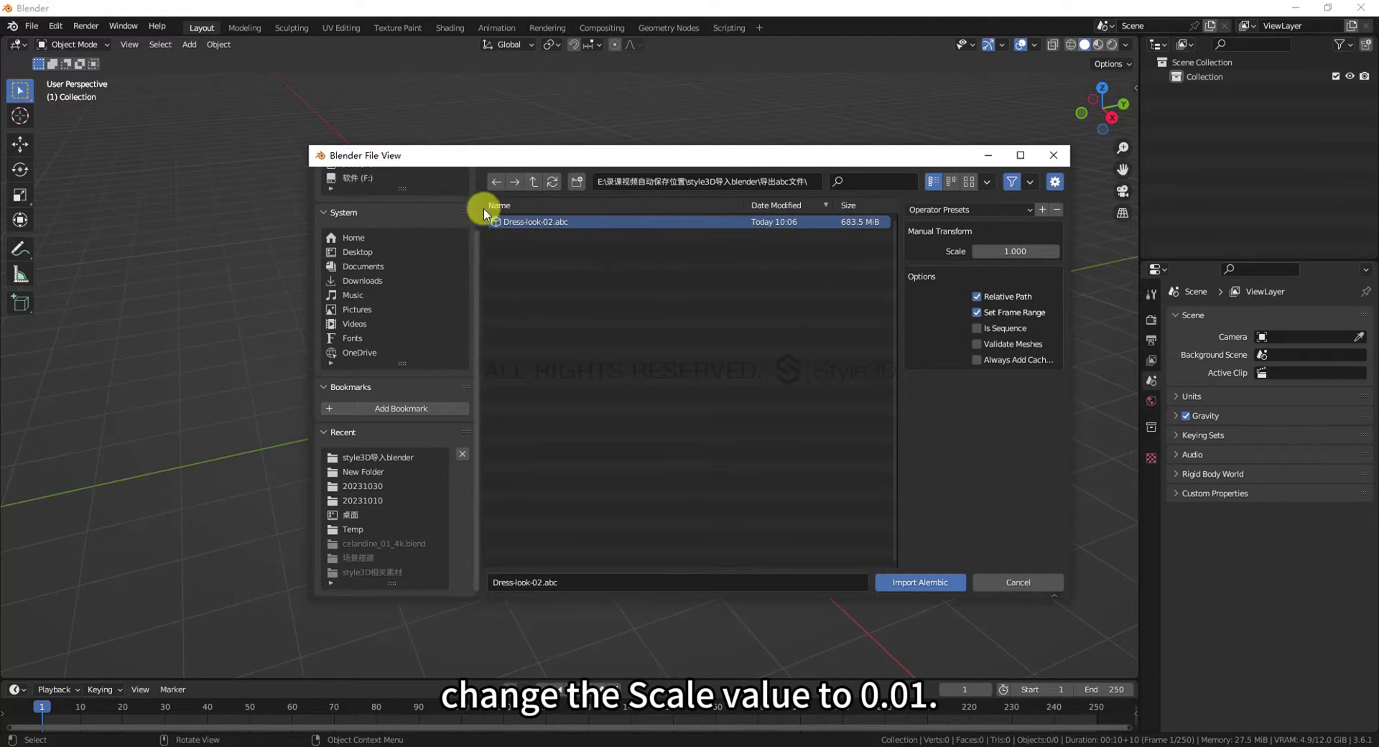
{"action": "type", "text": "0.0"}
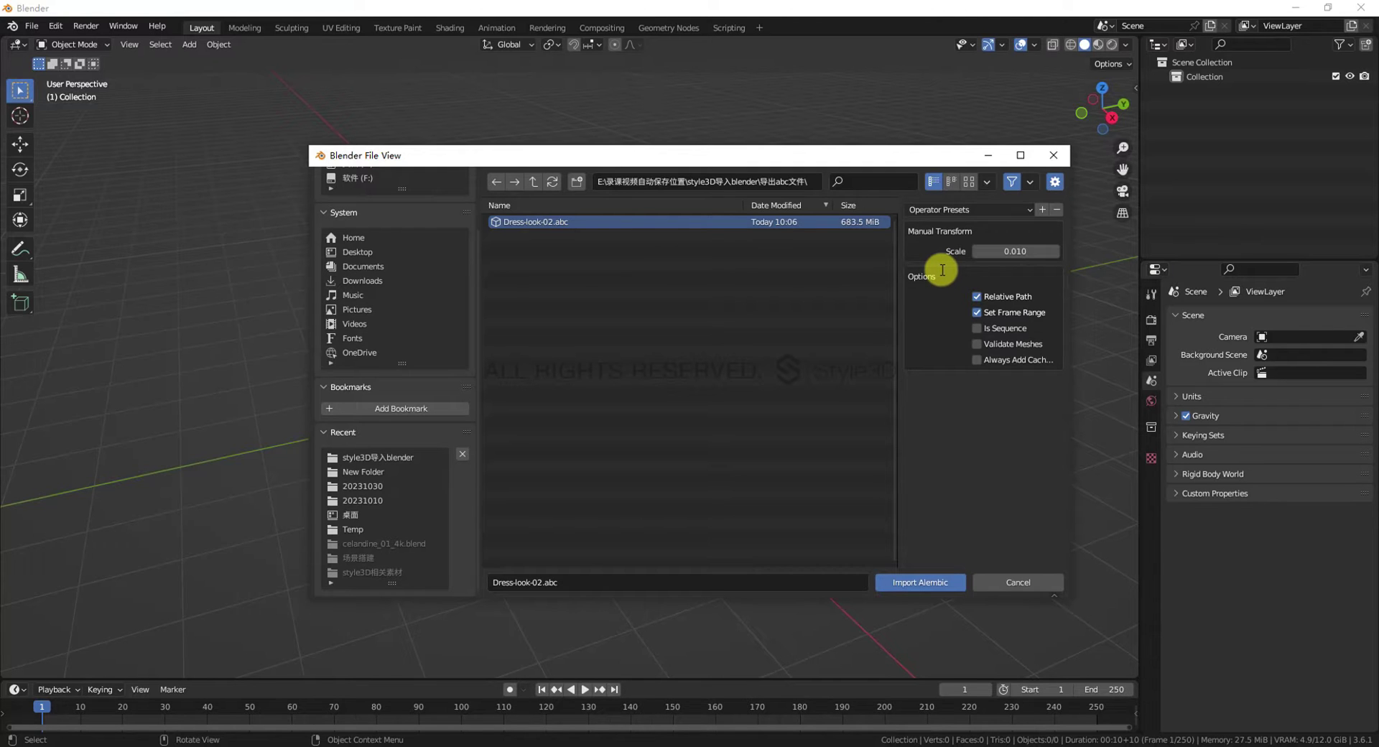
{"action": "left_click", "coordinate": [919, 582]}
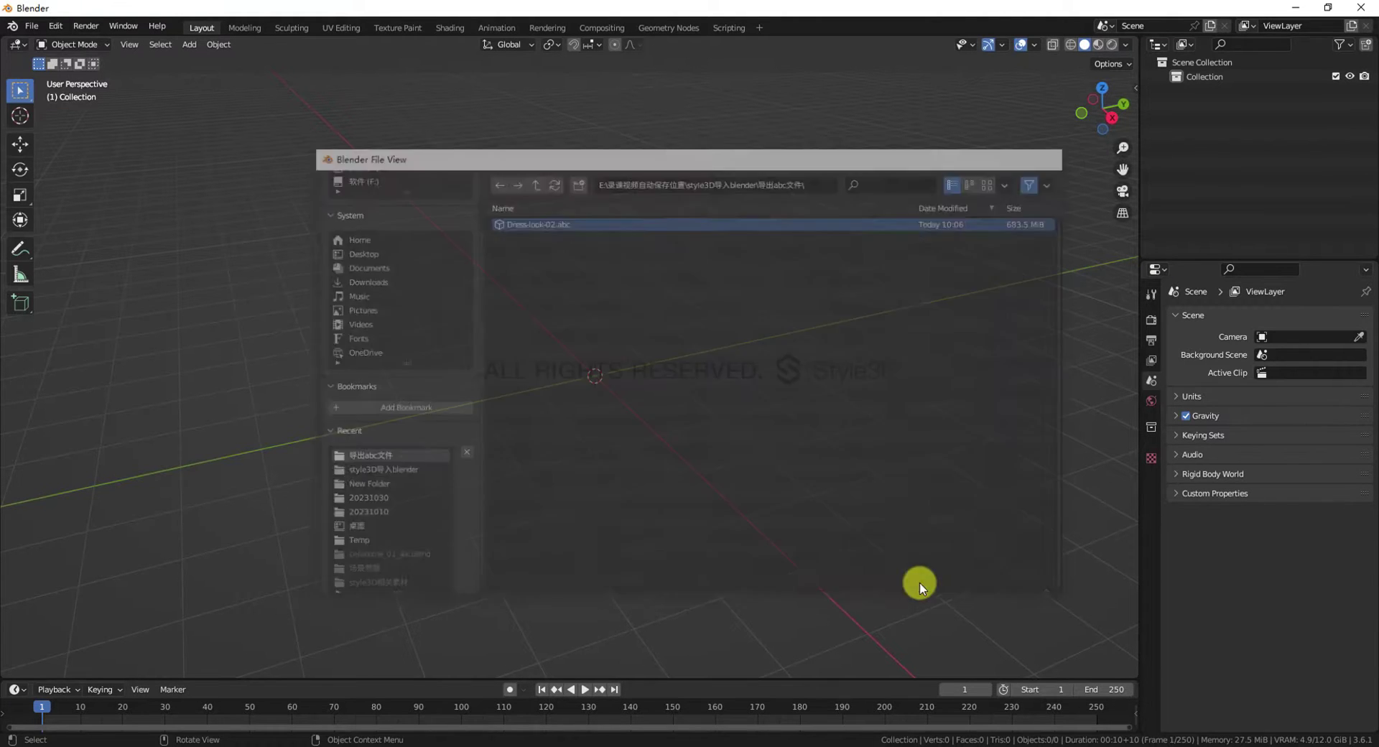
Rotate the imported character and clothing by -90° around the Y axis to stand them upright
{"action": "scroll", "coordinate": [693, 417], "scroll_direction": "down", "scroll_amount": 7}
{"action": "middle_click_drag", "start_coordinate": [693, 417], "coordinate": [794, 387]}
{"action": "key", "text": "r"}
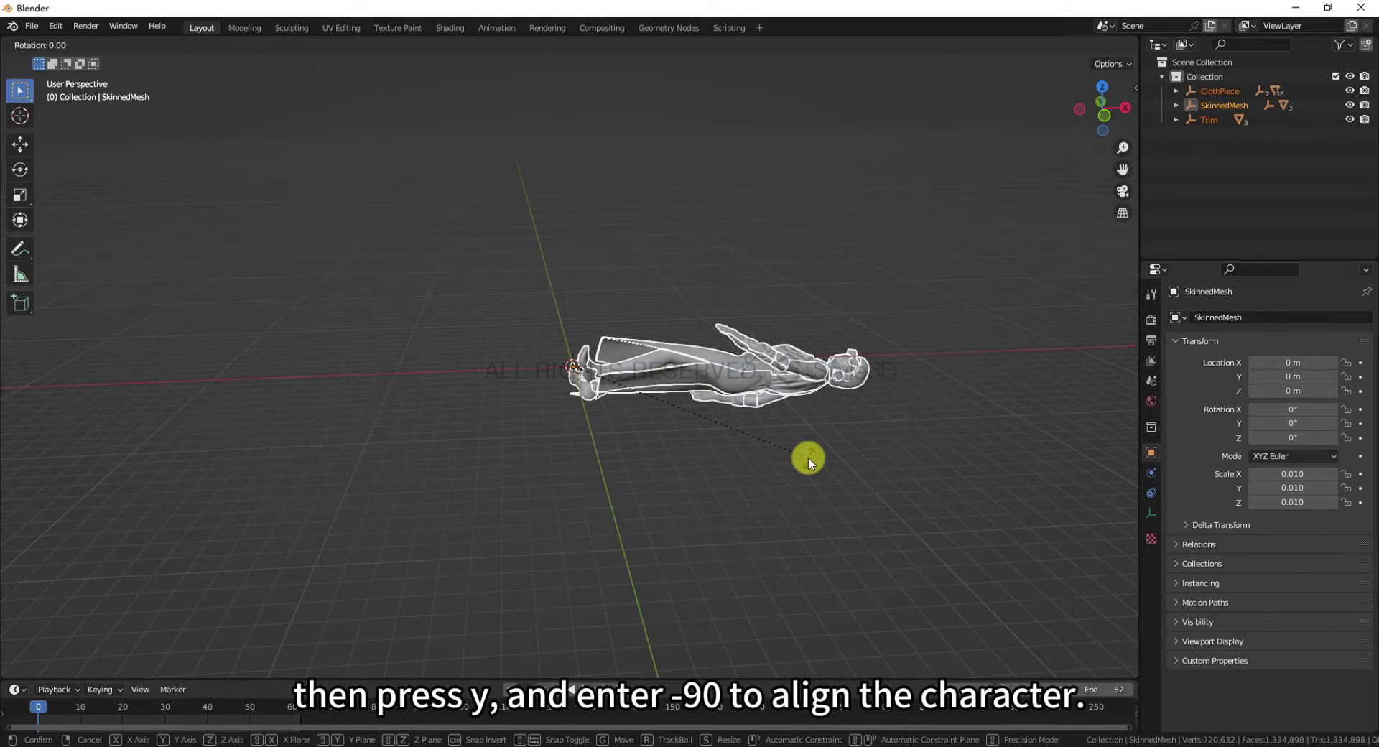
{"action": "type", "text": "y-90"}
{"action": "key", "text": "Return"}
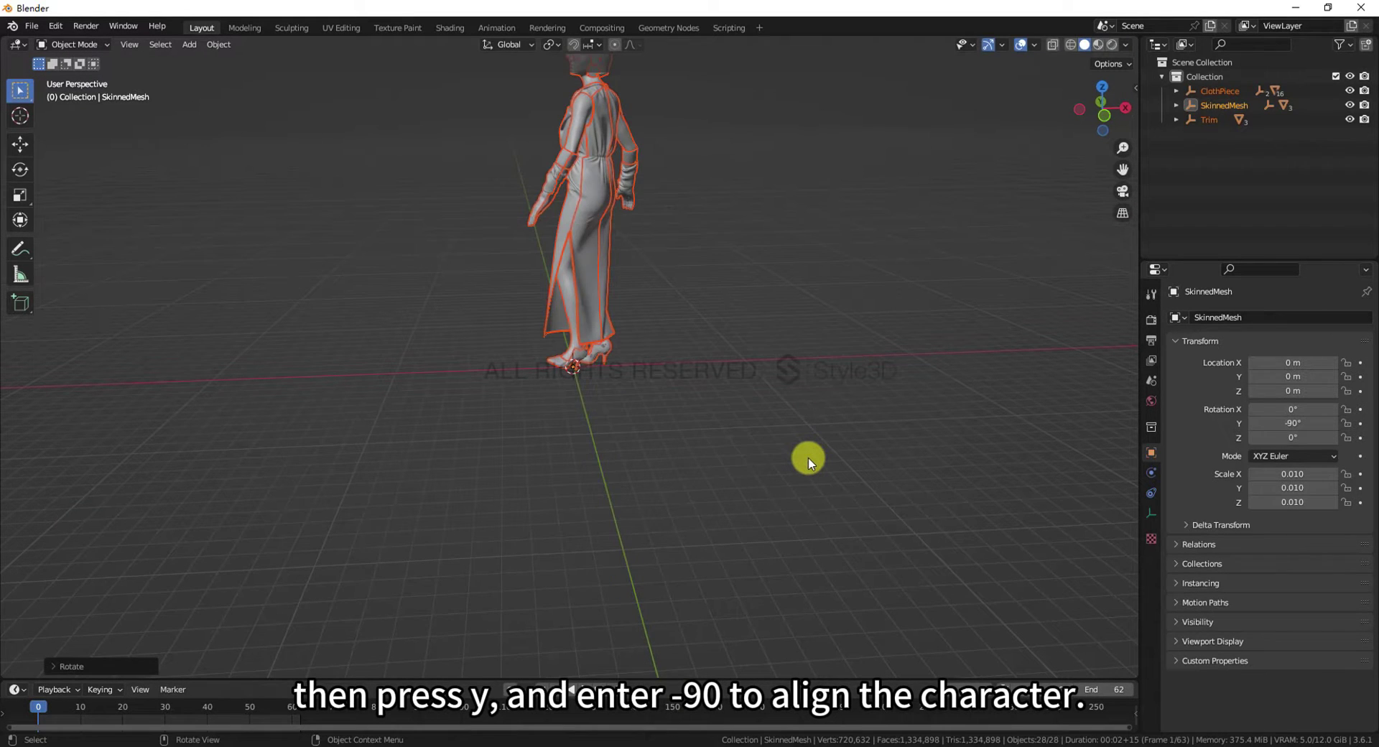
Show the character in Material Preview shading and deselect all objects
{"action": "middle_click_drag", "start_coordinate": [689, 327], "coordinate": [674, 351]}
{"action": "left_click", "coordinate": [1098, 44]}
{"action": "left_click", "coordinate": [637, 324]}
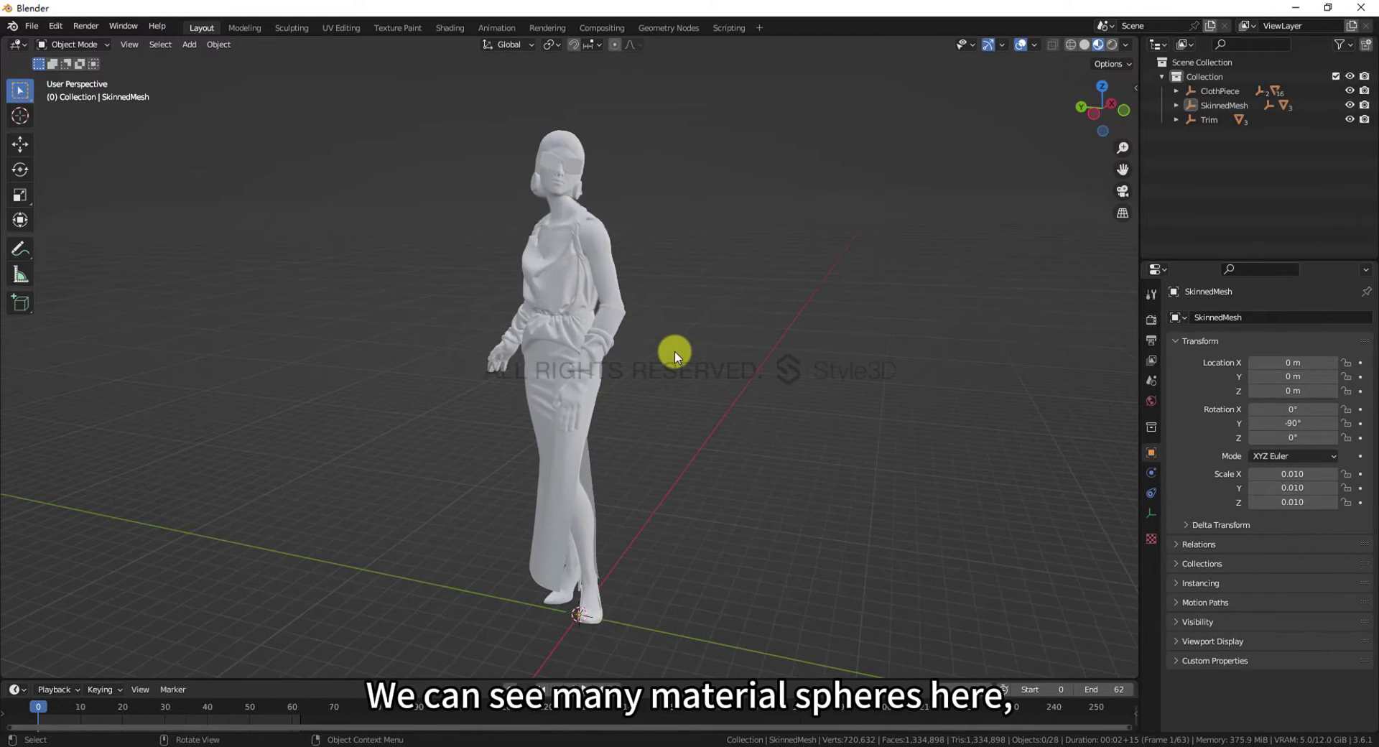
Examine the material slots of the avatar body and of the front dress piece ClothPiece_9
{"action": "left_click", "coordinate": [1229, 92]}
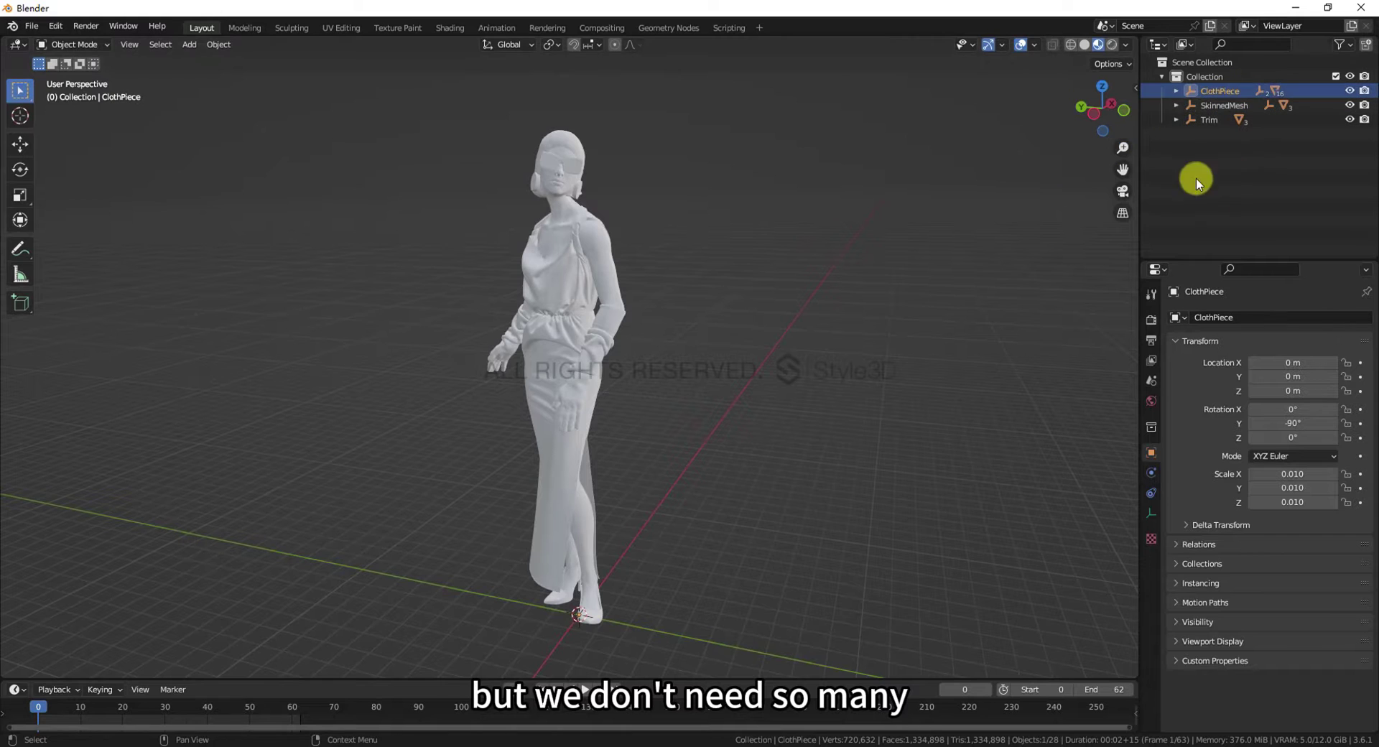
{"action": "left_click", "coordinate": [624, 253]}
{"action": "middle_click_drag", "start_coordinate": [674, 244], "coordinate": [1007, 289]}
{"action": "left_click", "coordinate": [1151, 572]}
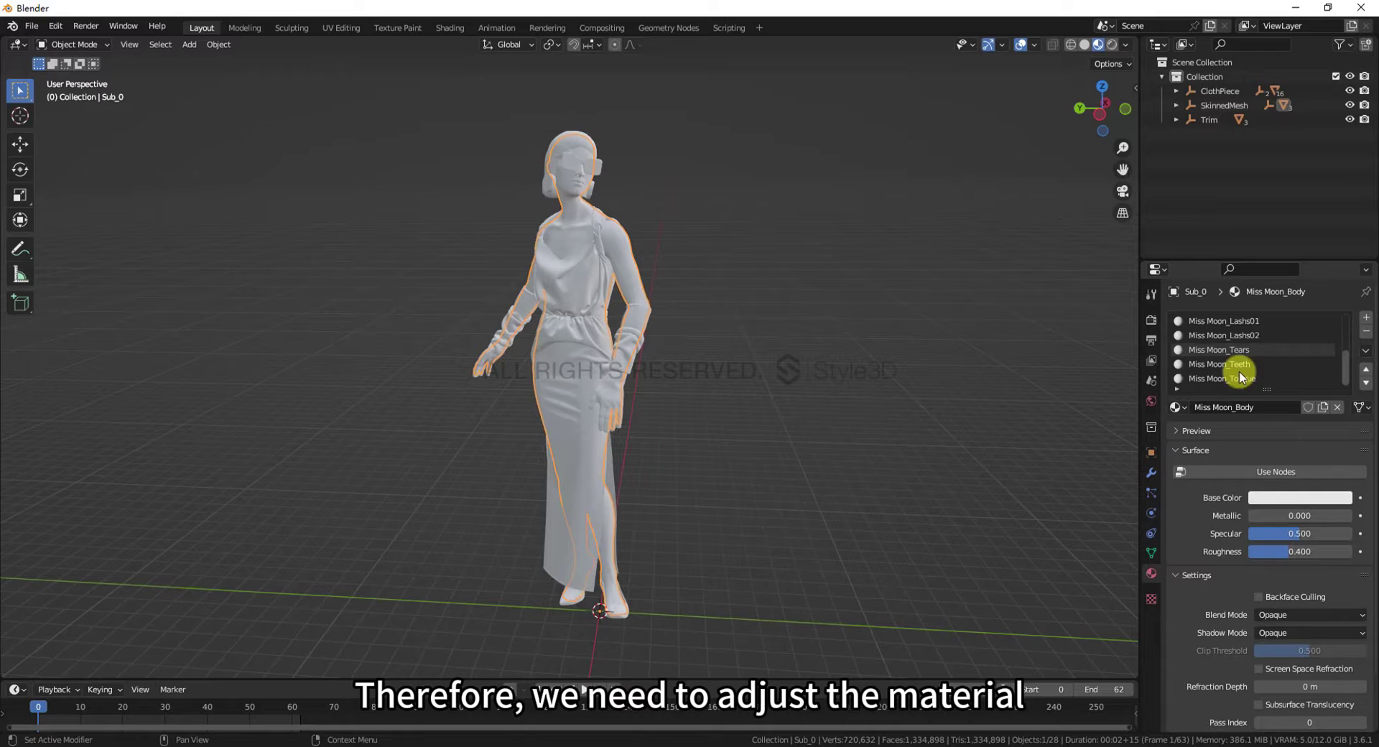
{"action": "left_click", "coordinate": [601, 308]}
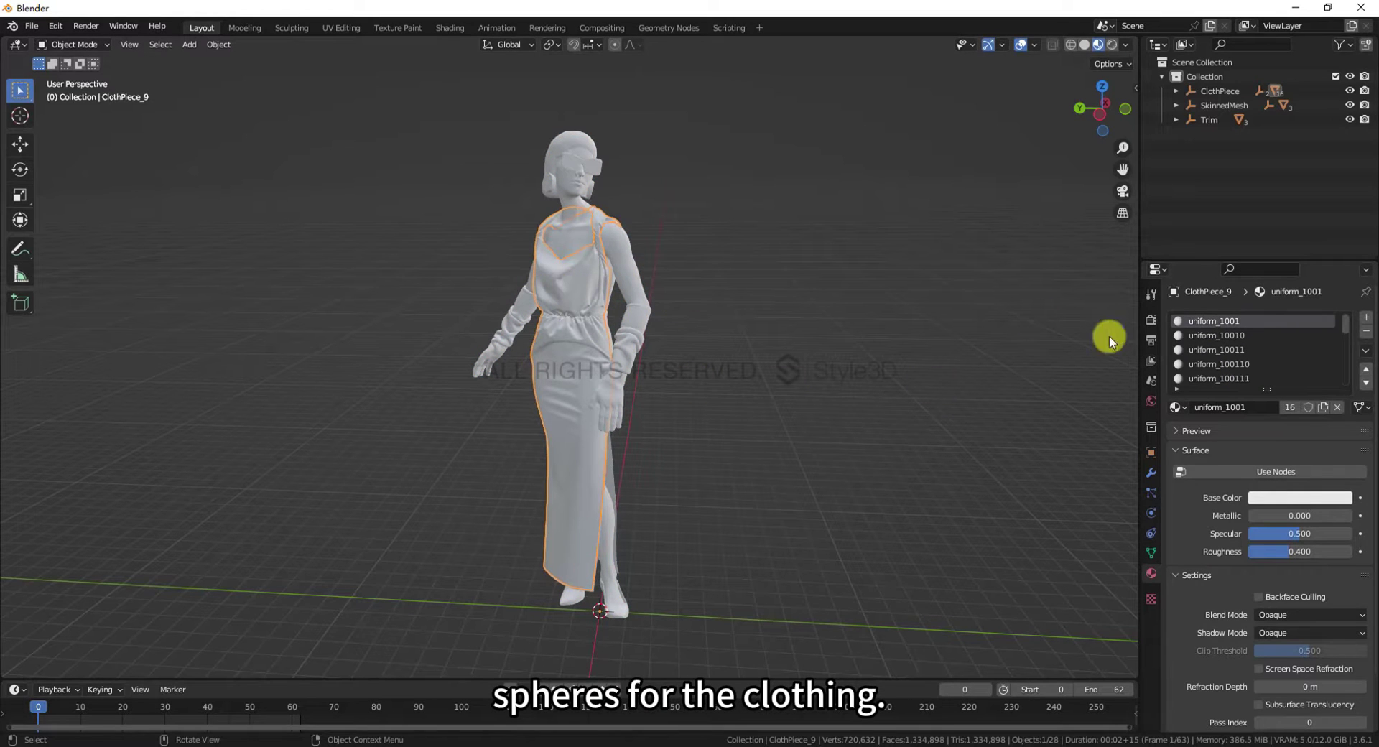
{"action": "scroll", "coordinate": [1250, 345], "scroll_direction": "down", "scroll_amount": 2}
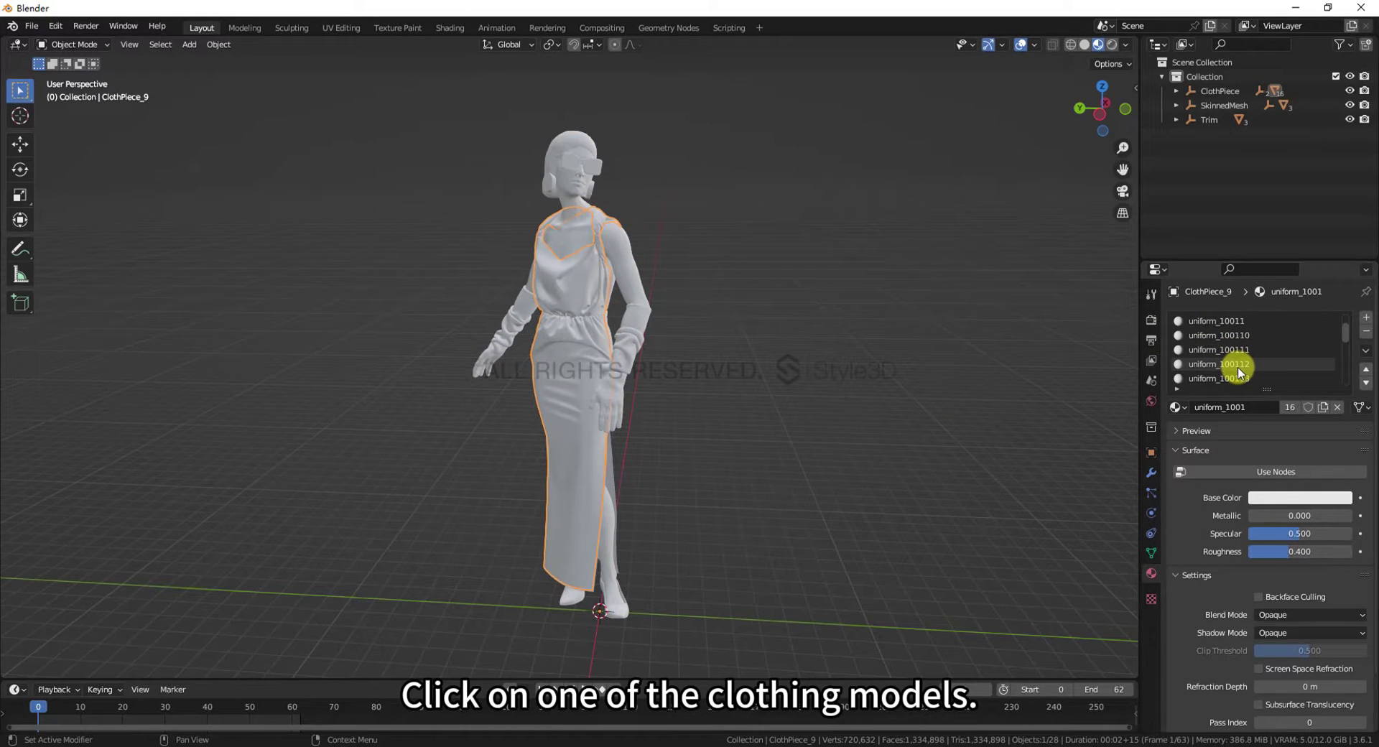
{"action": "scroll", "coordinate": [1238, 367], "scroll_direction": "up", "scroll_amount": 2}
Assign the uniform_1001 material to the entire ClothPiece_0 mesh under Fabric_0 and remove its unused material slots
{"action": "left_click", "coordinate": [1175, 90]}
{"action": "left_click", "coordinate": [1176, 133]}
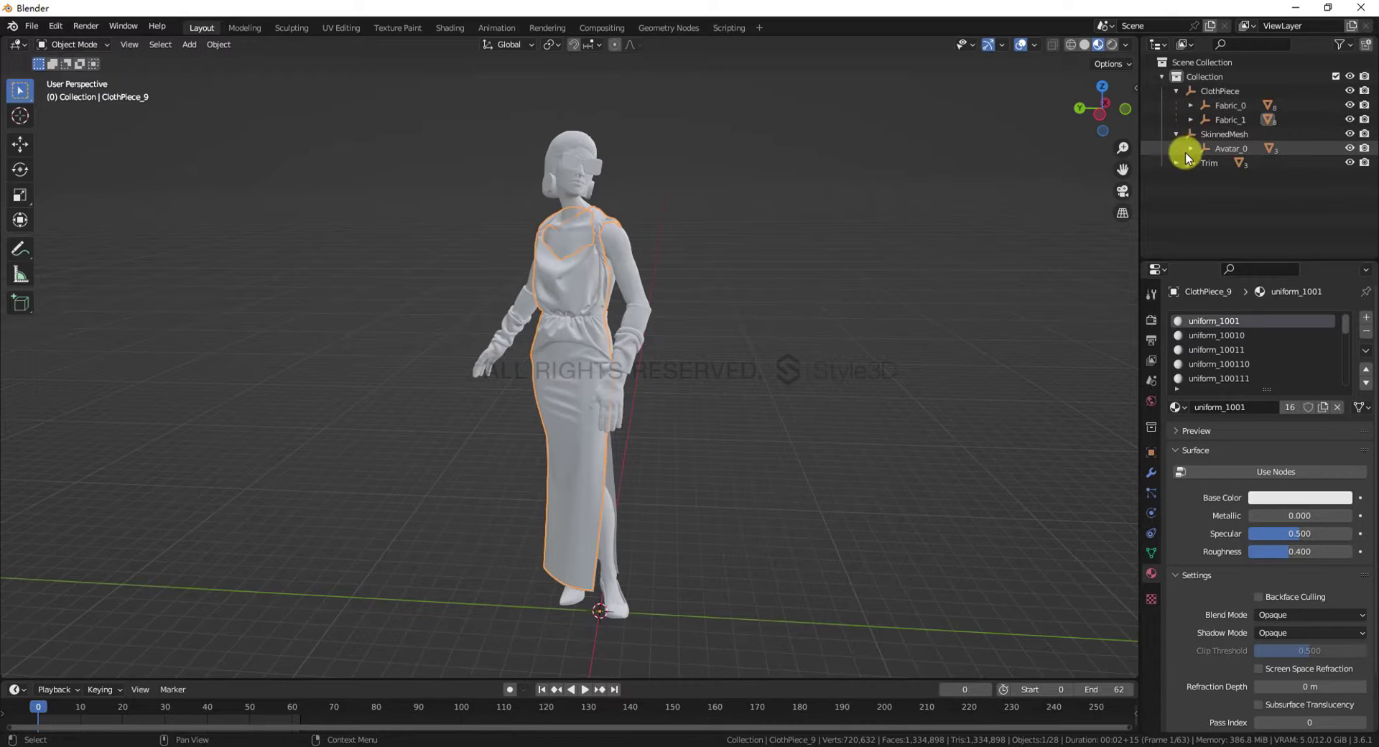
{"action": "left_click", "coordinate": [1190, 105]}
{"action": "left_click", "coordinate": [1229, 118]}
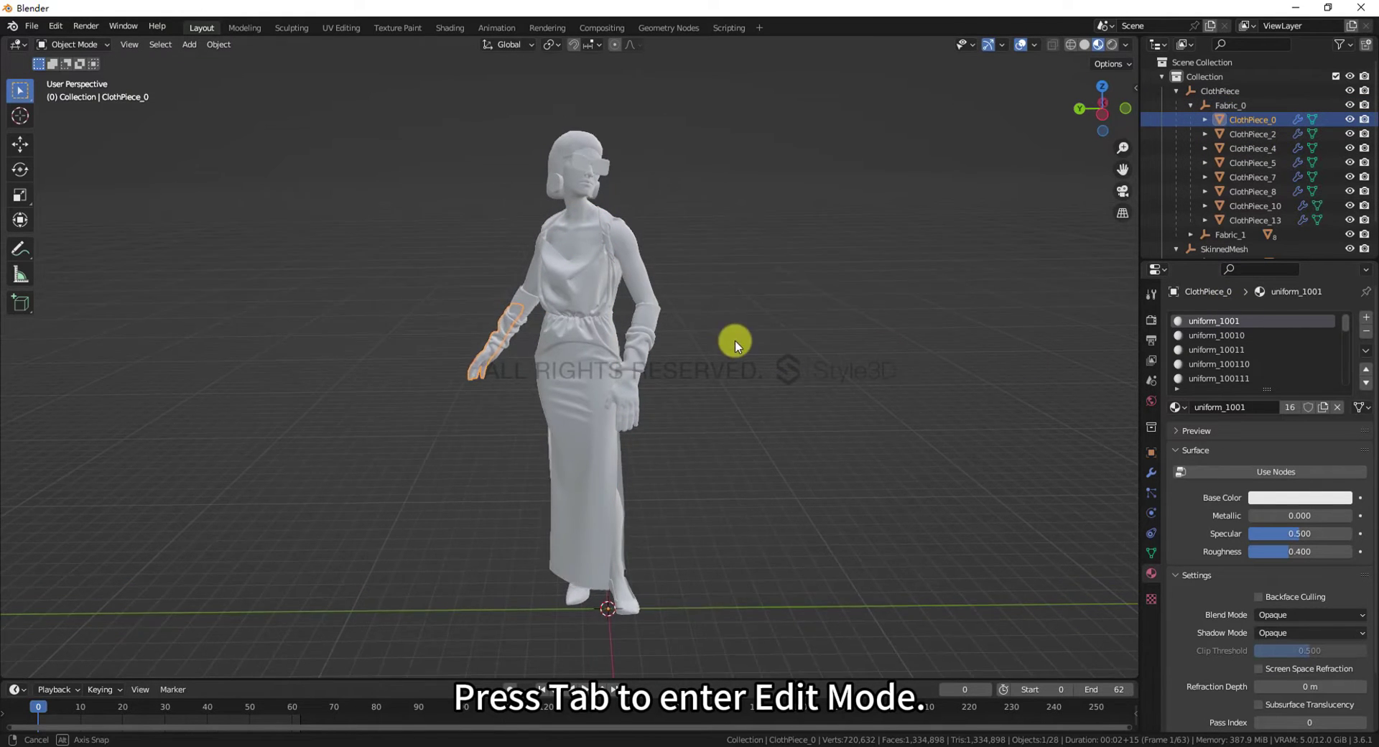
{"action": "middle_click_drag", "start_coordinate": [736, 338], "coordinate": [582, 375]}
{"action": "key", "text": "Tab"}
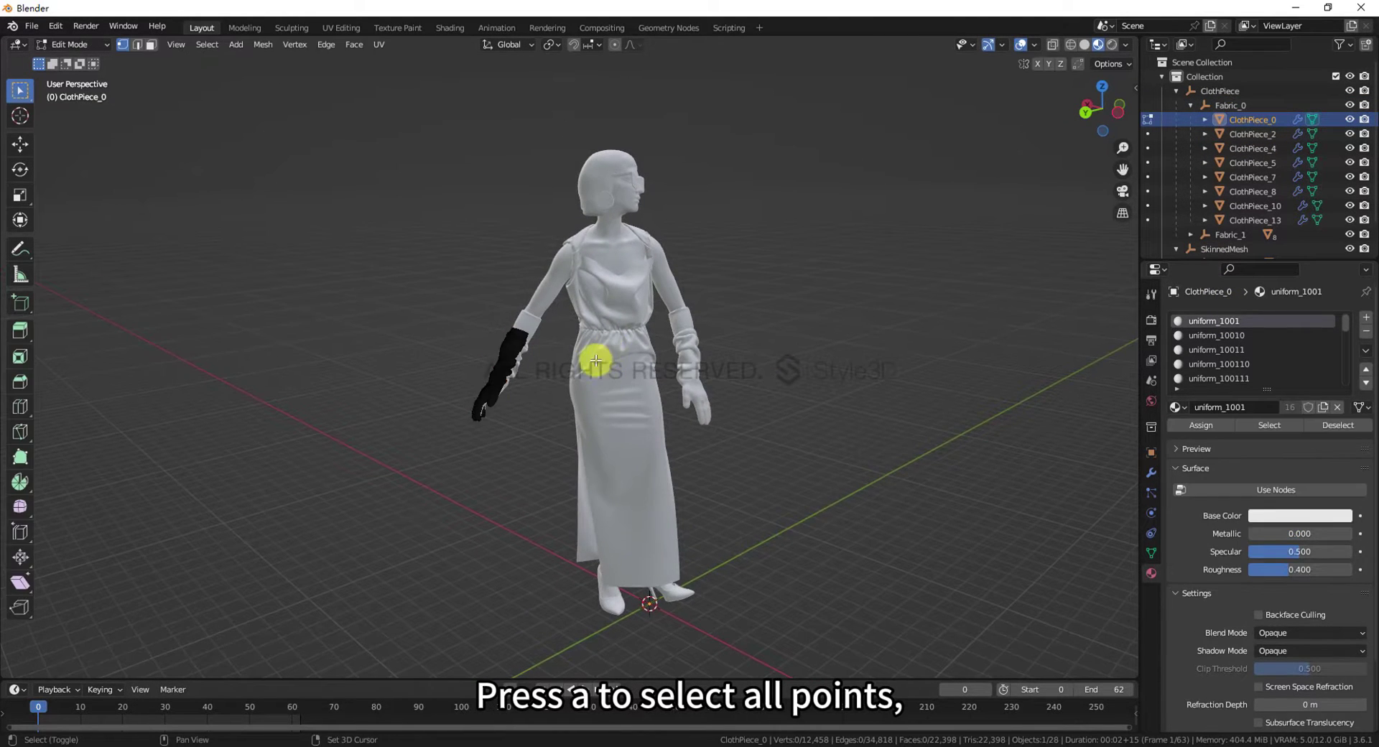
{"action": "scroll", "coordinate": [624, 359], "scroll_direction": "up", "scroll_amount": 4}
{"action": "key", "text": "a"}
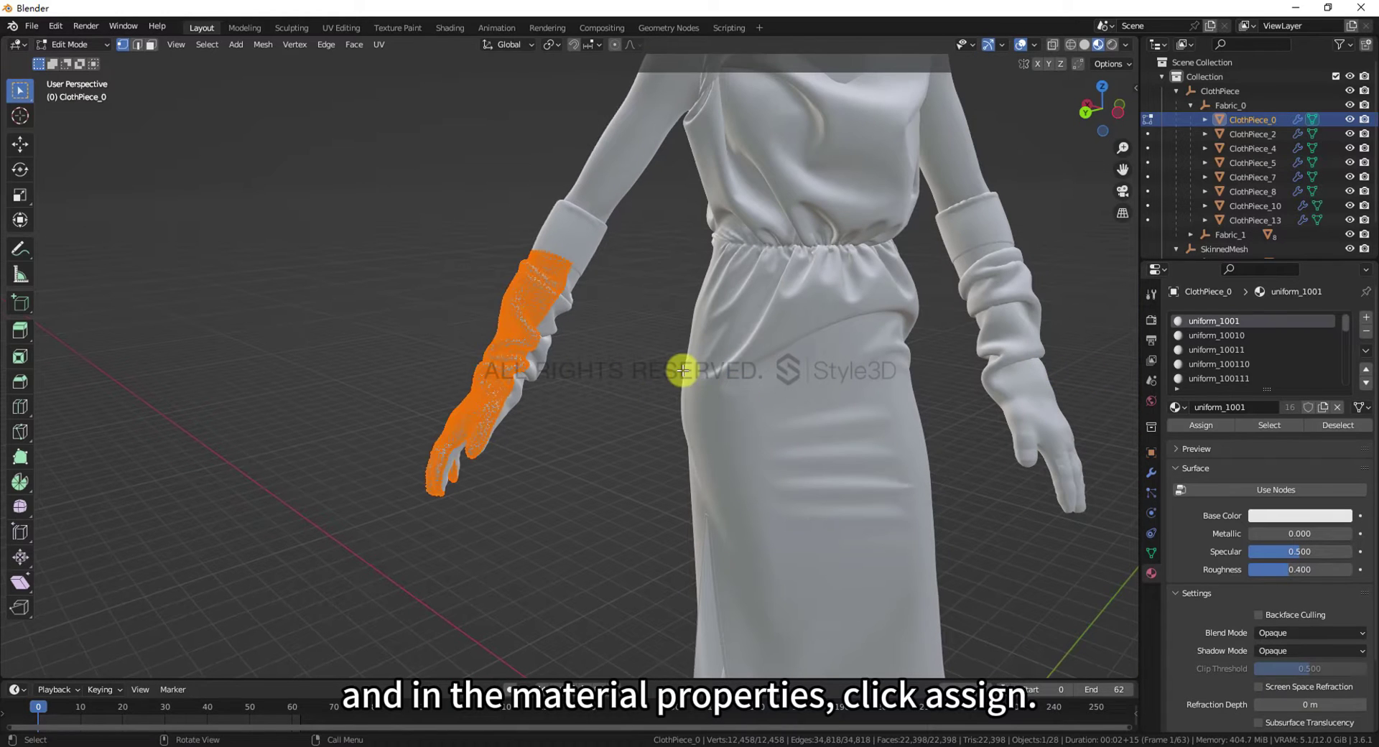
{"action": "left_click", "coordinate": [1203, 426]}
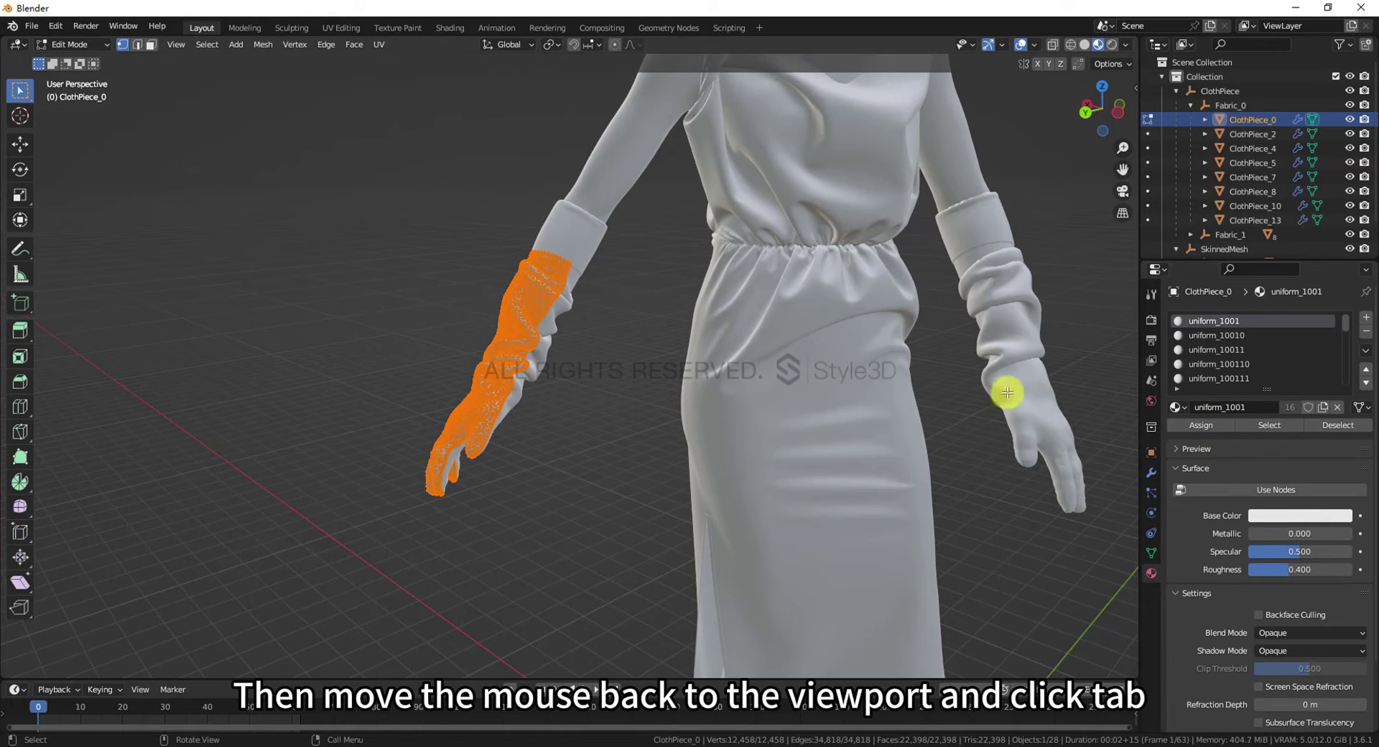
{"action": "key", "text": "Tab"}
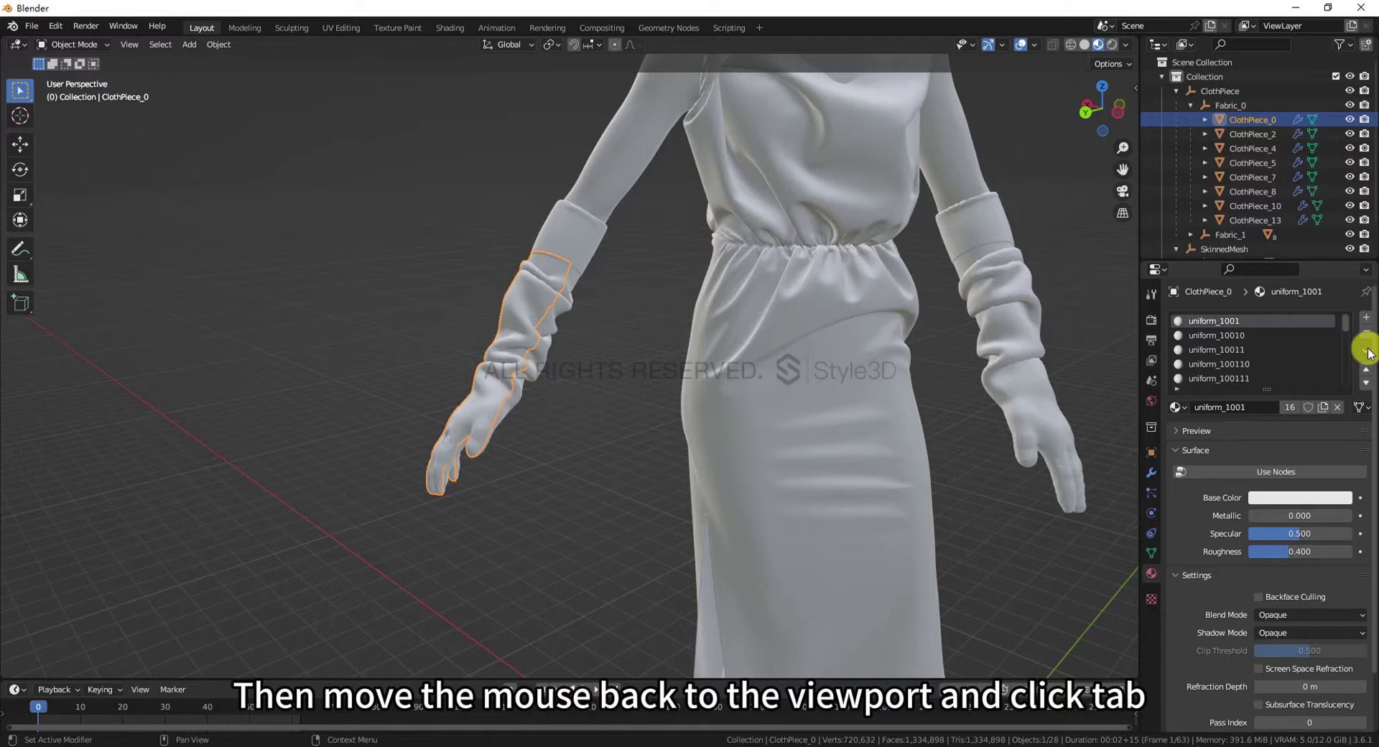
{"action": "left_click", "coordinate": [1365, 350]}
{"action": "left_click", "coordinate": [1266, 410]}
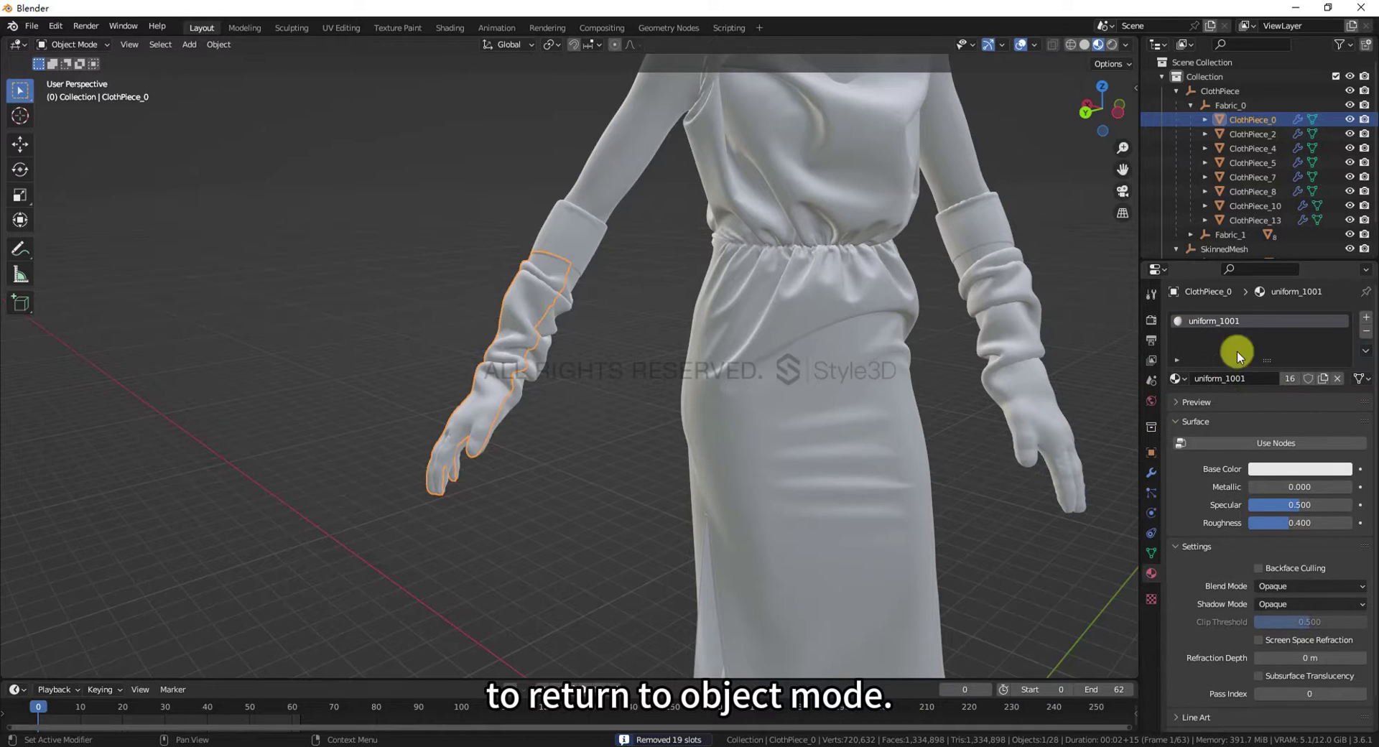
Assign uniform_1001 to all of ClothPiece_2 and remove its unused material slots in Object Mode
{"action": "left_click", "coordinate": [1257, 135]}
{"action": "key", "text": "Tab"}
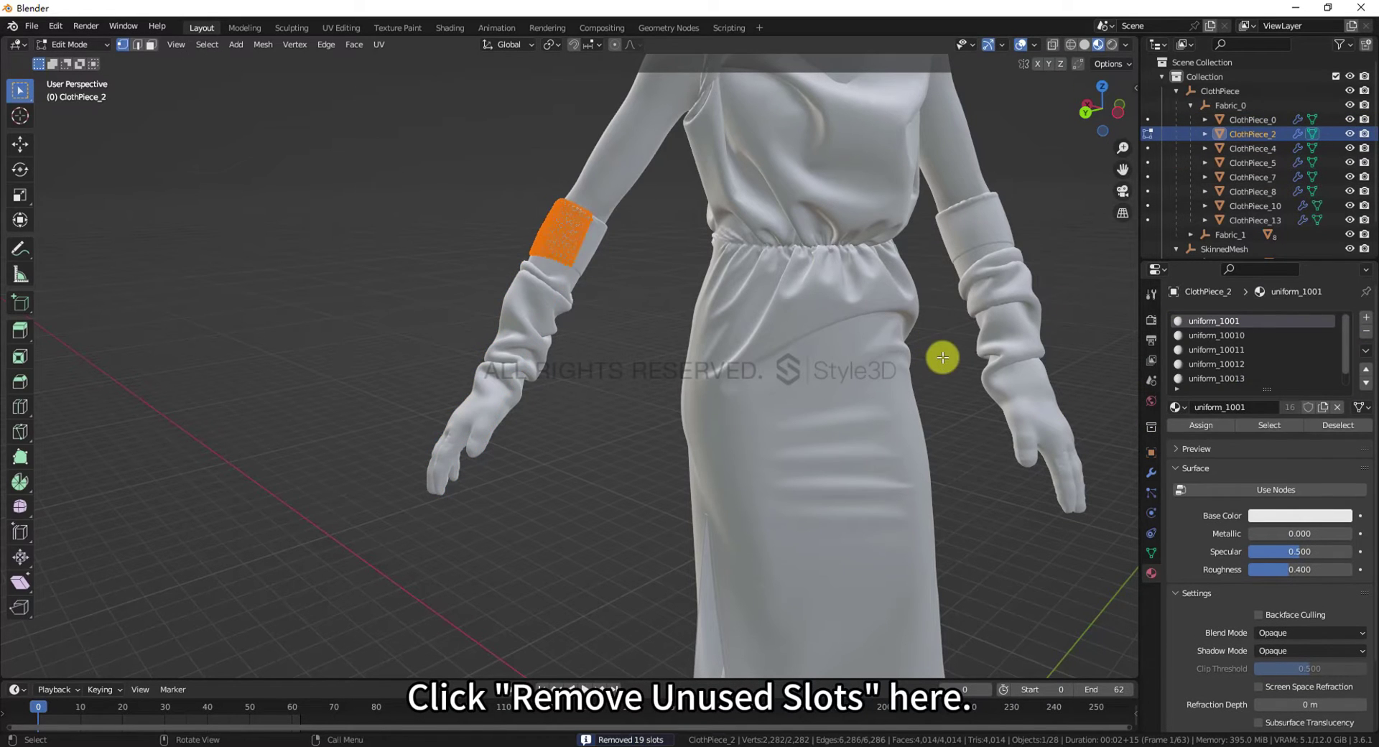
{"action": "left_click", "coordinate": [1205, 424]}
{"action": "key", "text": "Tab"}
{"action": "left_click", "coordinate": [1365, 349]}
{"action": "left_click", "coordinate": [1293, 410]}
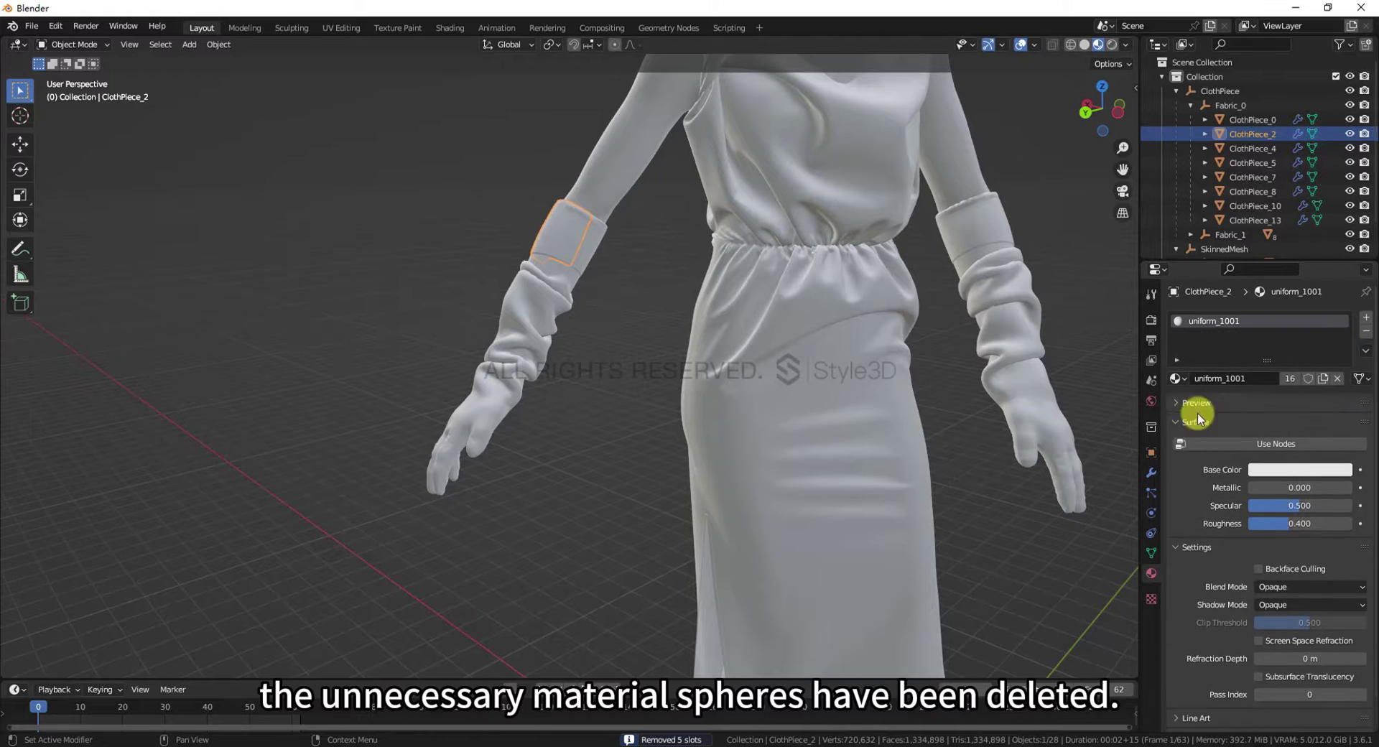
Assign uniform_1001 to all of ClothPiece_4 and remove its unused material slots
{"action": "left_click", "coordinate": [987, 226]}
{"action": "key", "text": "Tab"}
{"action": "left_click", "coordinate": [1207, 424]}
{"action": "left_click", "coordinate": [1365, 350]}
{"action": "left_click", "coordinate": [1314, 410]}
{"action": "key", "text": "Tab"}
{"action": "left_click", "coordinate": [1366, 350]}
{"action": "left_click", "coordinate": [1293, 410]}
Assign uniform_1001 to all of ClothPiece_5 and remove its unused material slots
{"action": "left_click", "coordinate": [1248, 164]}
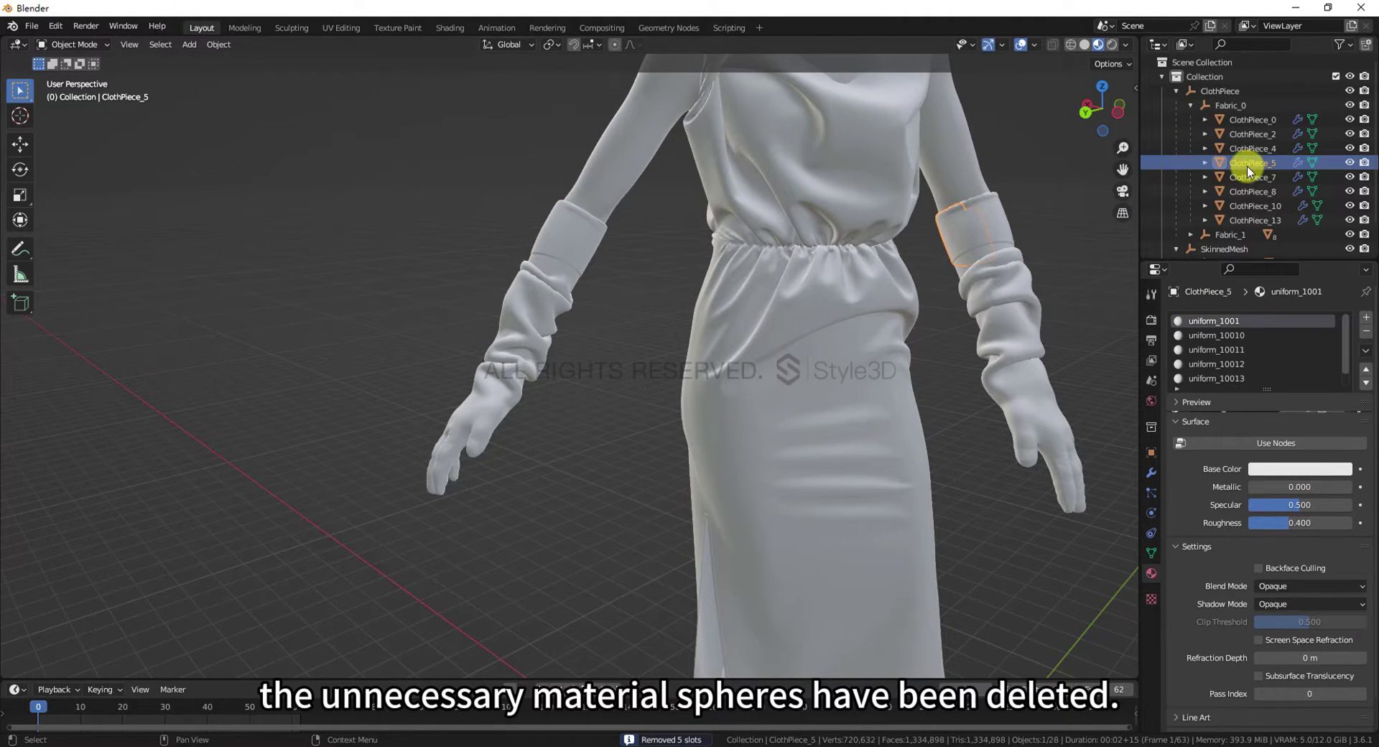
{"action": "key", "text": "Tab"}
{"action": "key", "text": "Tab"}
{"action": "left_click", "coordinate": [1365, 351]}
{"action": "left_click", "coordinate": [1293, 411]}
Assign uniform_1001 to all of ClothPiece_7 and remove its unused material slots
{"action": "left_click", "coordinate": [1251, 177]}
{"action": "key", "text": "Tab"}
{"action": "key", "text": "Tab"}
{"action": "left_click", "coordinate": [1365, 351]}
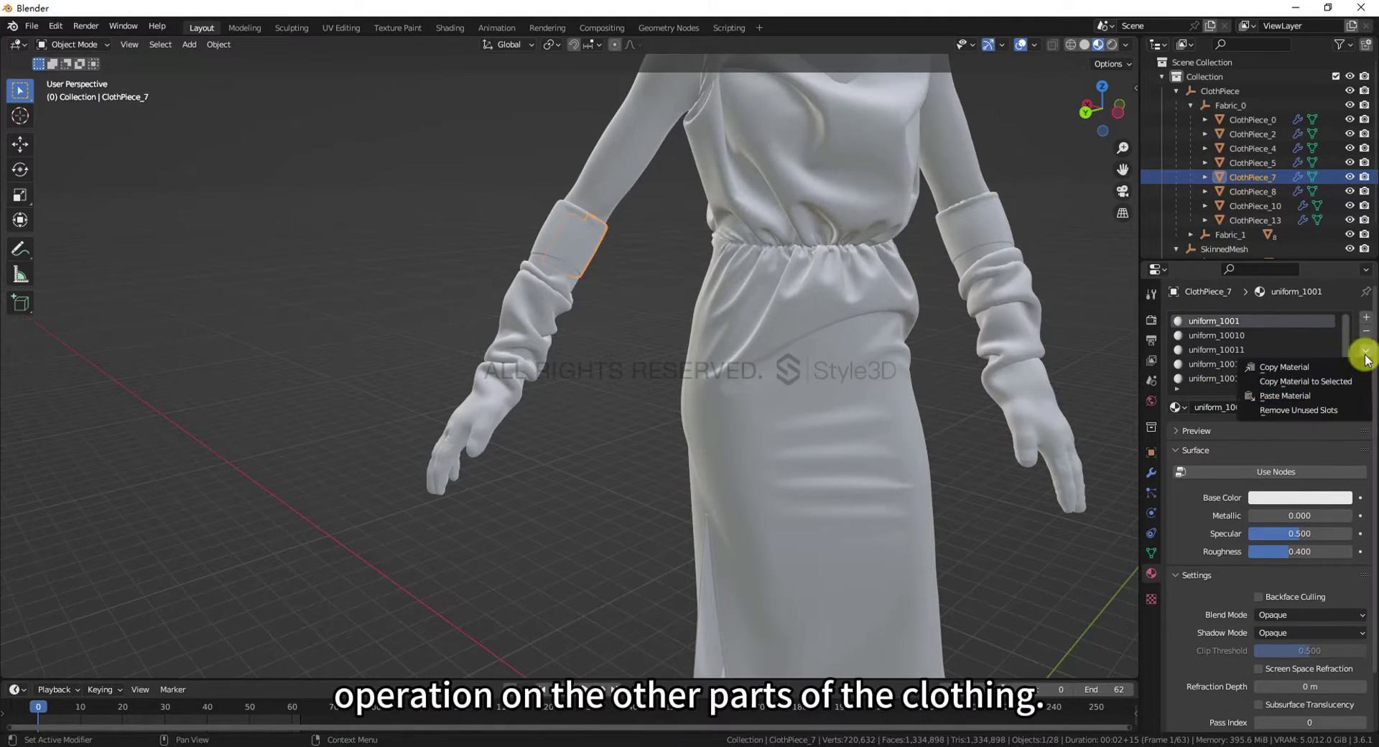
{"action": "left_click", "coordinate": [1300, 410]}
Assign uniform_1001 to all of ClothPiece_8 and remove its unused material slots
{"action": "left_click", "coordinate": [1252, 191]}
{"action": "key", "text": "Tab"}
{"action": "key", "text": "a"}
{"action": "left_click", "coordinate": [1365, 350]}
{"action": "left_click", "coordinate": [1310, 413]}
Assign uniform_1001 to all of the glove piece ClothPiece_10 and remove its unused material slots
{"action": "left_click", "coordinate": [998, 348]}
{"action": "key", "text": "Tab"}
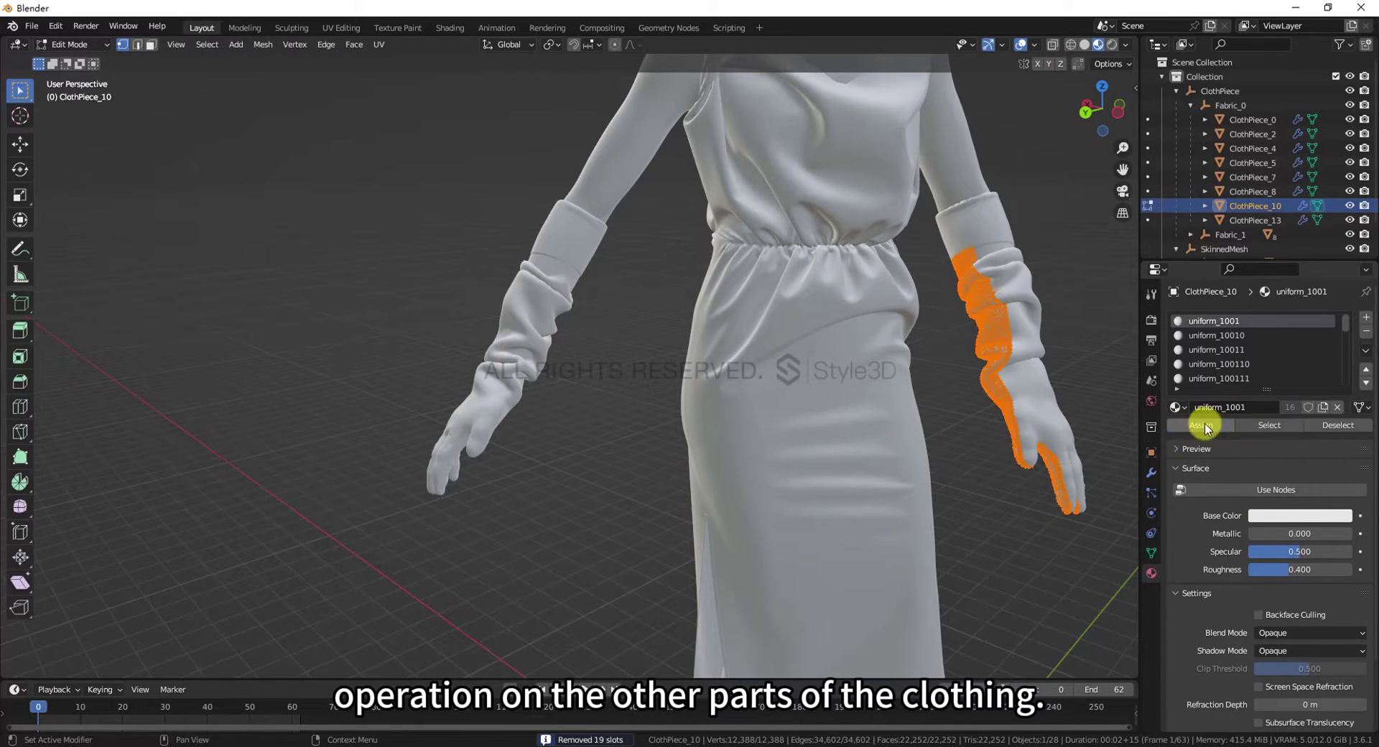
{"action": "left_click", "coordinate": [1205, 424]}
{"action": "key", "text": "Tab"}
{"action": "left_click", "coordinate": [1365, 351]}
{"action": "left_click", "coordinate": [1307, 410]}
Assign uniform_1001 to all of the glove piece ClothPiece_13 and remove its unused material slots
{"action": "left_click", "coordinate": [1219, 220]}
{"action": "key", "text": "Tab"}
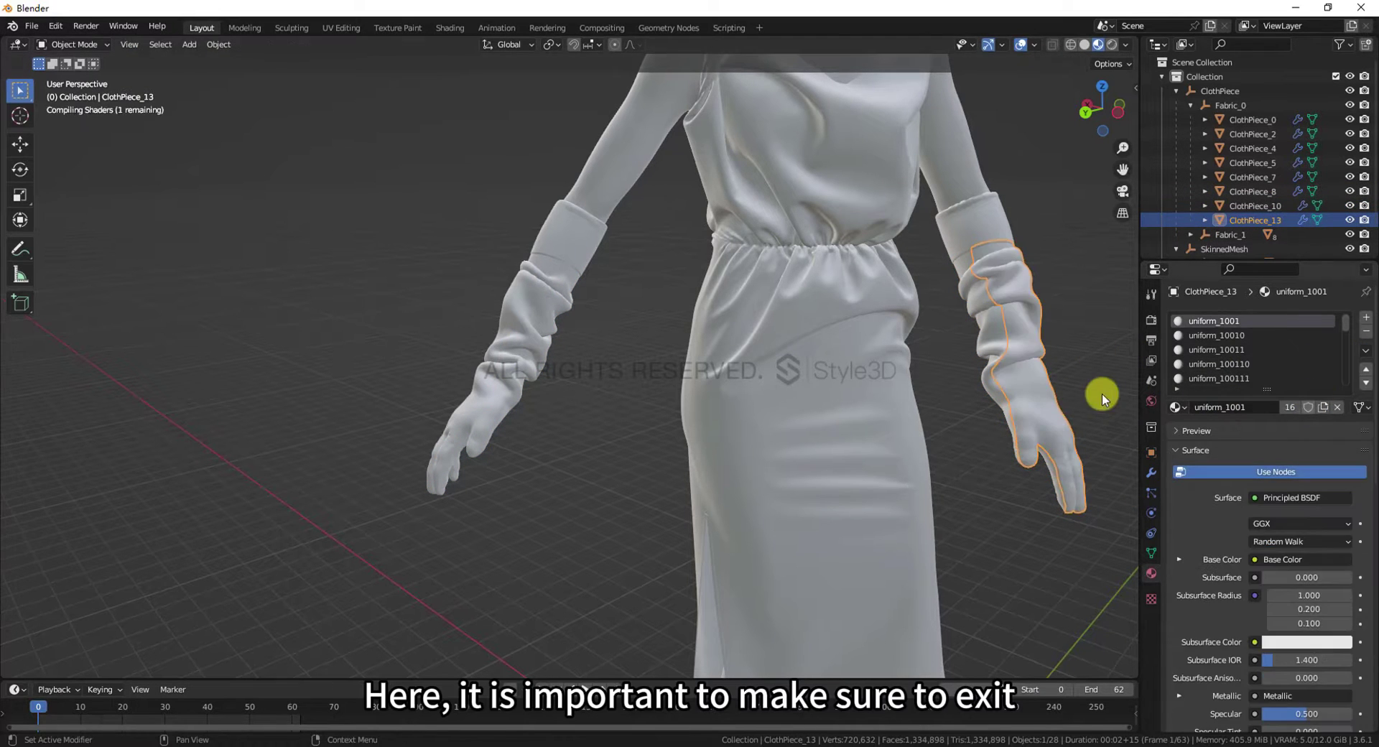
{"action": "key", "text": "Tab"}
{"action": "key", "text": "Tab"}
{"action": "left_click", "coordinate": [1365, 351]}
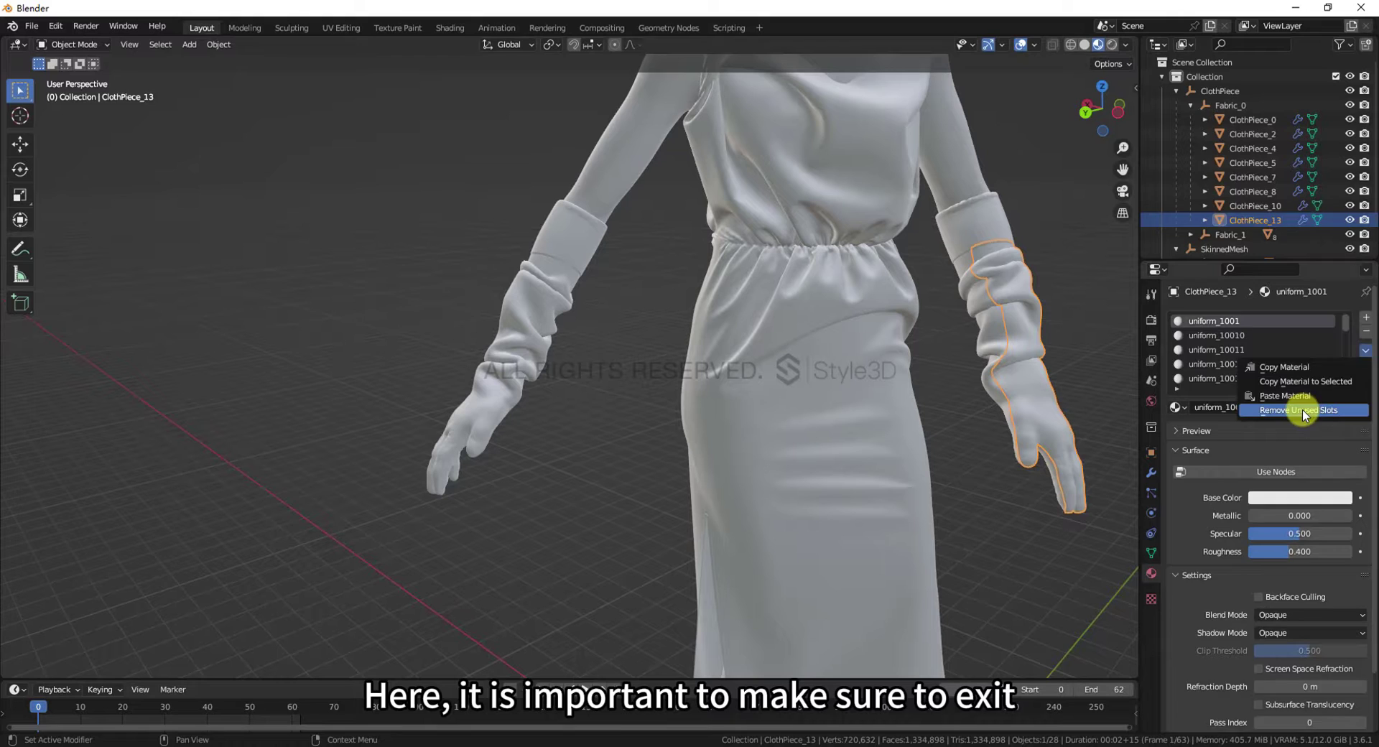
{"action": "left_click", "coordinate": [1302, 410]}
Expand the Fabric_1 group, assign uniform_1001 to all of ClothPiece_1 and remove its unused material slots
{"action": "left_click", "coordinate": [1192, 205]}
{"action": "left_click", "coordinate": [1190, 206]}
{"action": "left_click", "coordinate": [1249, 134]}
{"action": "key", "text": "Tab"}
{"action": "middle_click_drag", "start_coordinate": [1000, 278], "coordinate": [769, 274]}
{"action": "key", "text": "Tab"}
{"action": "left_click", "coordinate": [1364, 350]}
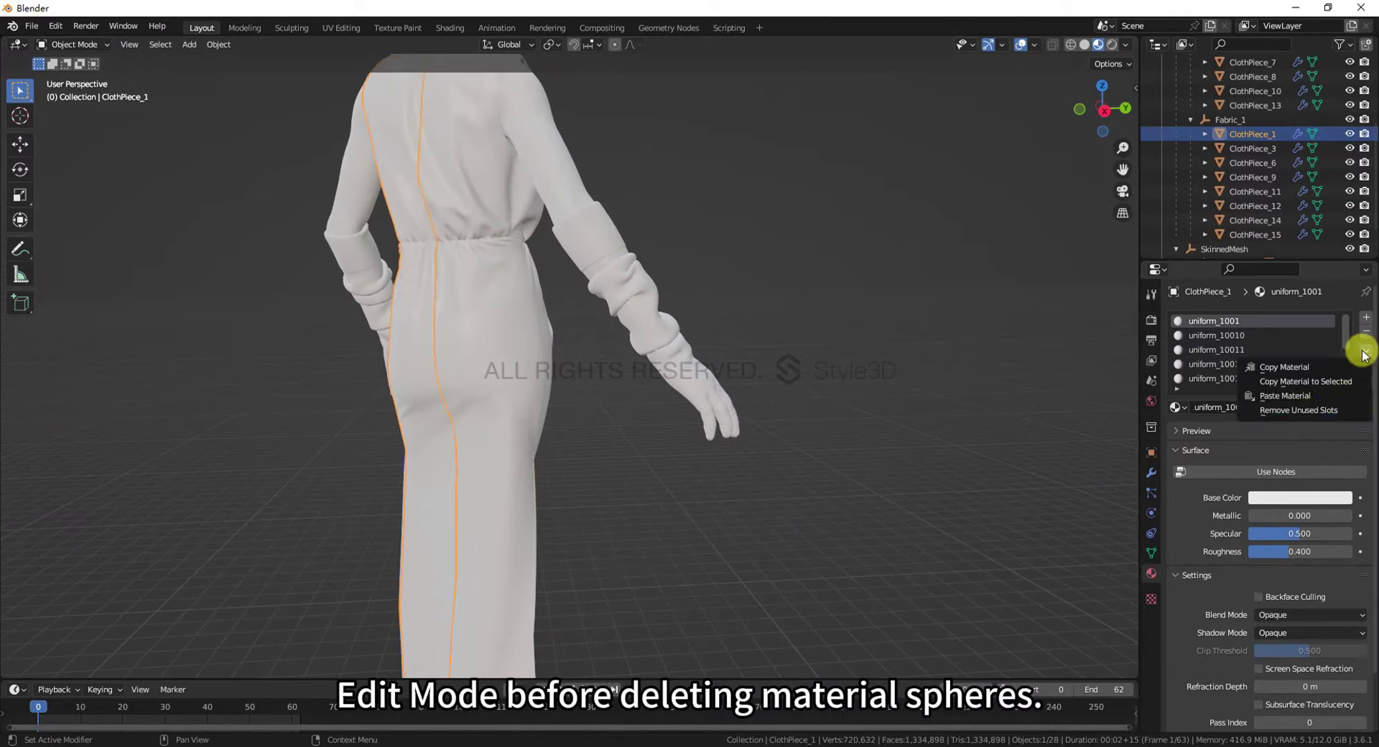
{"action": "left_click", "coordinate": [1302, 410]}
Assign uniform_1001 to all of ClothPiece_3 and remove its unused material slots
{"action": "left_click", "coordinate": [1249, 148]}
{"action": "key", "text": "Tab"}
{"action": "key", "text": "Tab"}
{"action": "left_click", "coordinate": [1365, 350]}
{"action": "left_click", "coordinate": [1302, 410]}
Assign uniform_1001 to the back dress piece ClothPiece_6 and remove its unused material slots
{"action": "left_click", "coordinate": [1246, 163]}
{"action": "key", "text": "Tab"}
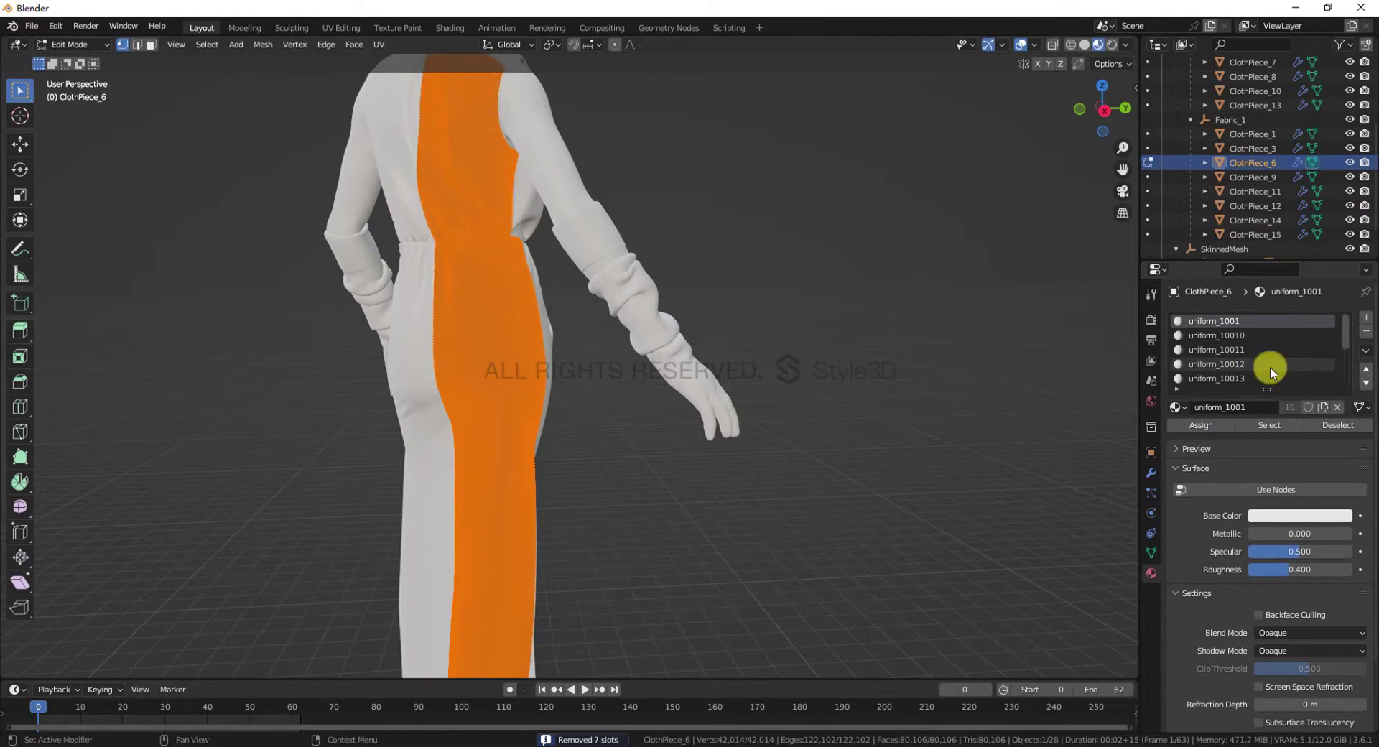
{"action": "key", "text": "Tab"}
{"action": "left_click", "coordinate": [1365, 350]}
{"action": "left_click", "coordinate": [1302, 410]}
Assign uniform_1001 to ClothPiece_9 and ClothPiece_11 and clear out their unused material slots
{"action": "left_click", "coordinate": [1246, 177]}
{"action": "key", "text": "Tab"}
{"action": "key", "text": "Tab"}
{"action": "left_click", "coordinate": [1250, 191]}
{"action": "key", "text": "Tab"}
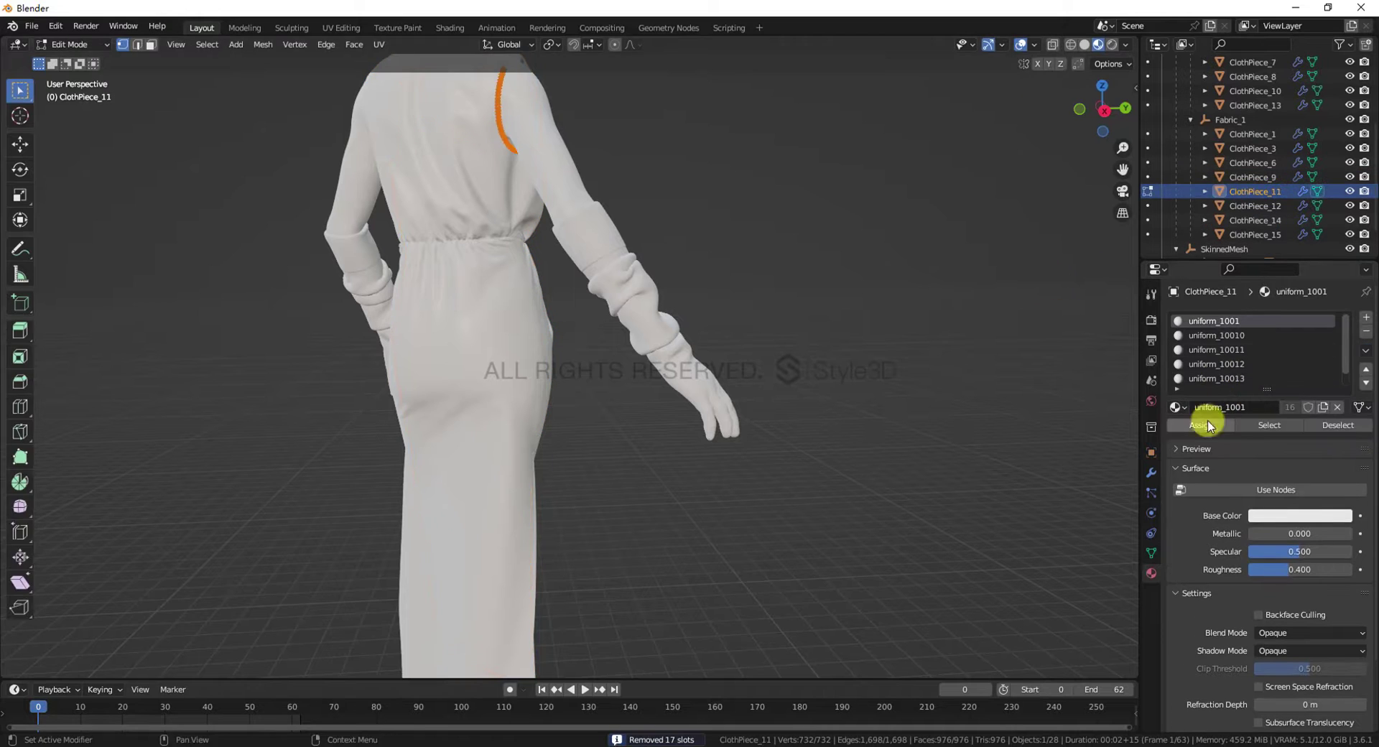
{"action": "key", "text": "Tab"}
{"action": "left_click", "coordinate": [1366, 351]}
{"action": "left_click", "coordinate": [1302, 410]}
Assign uniform_1001 to ClothPiece_12 and ClothPiece_14 and clear out their unused material slots
{"action": "left_click", "coordinate": [1248, 207]}
{"action": "key", "text": "Tab"}
{"action": "key", "text": "Tab"}
{"action": "left_click", "coordinate": [1246, 221]}
{"action": "key", "text": "Tab"}
{"action": "key", "text": "Tab"}
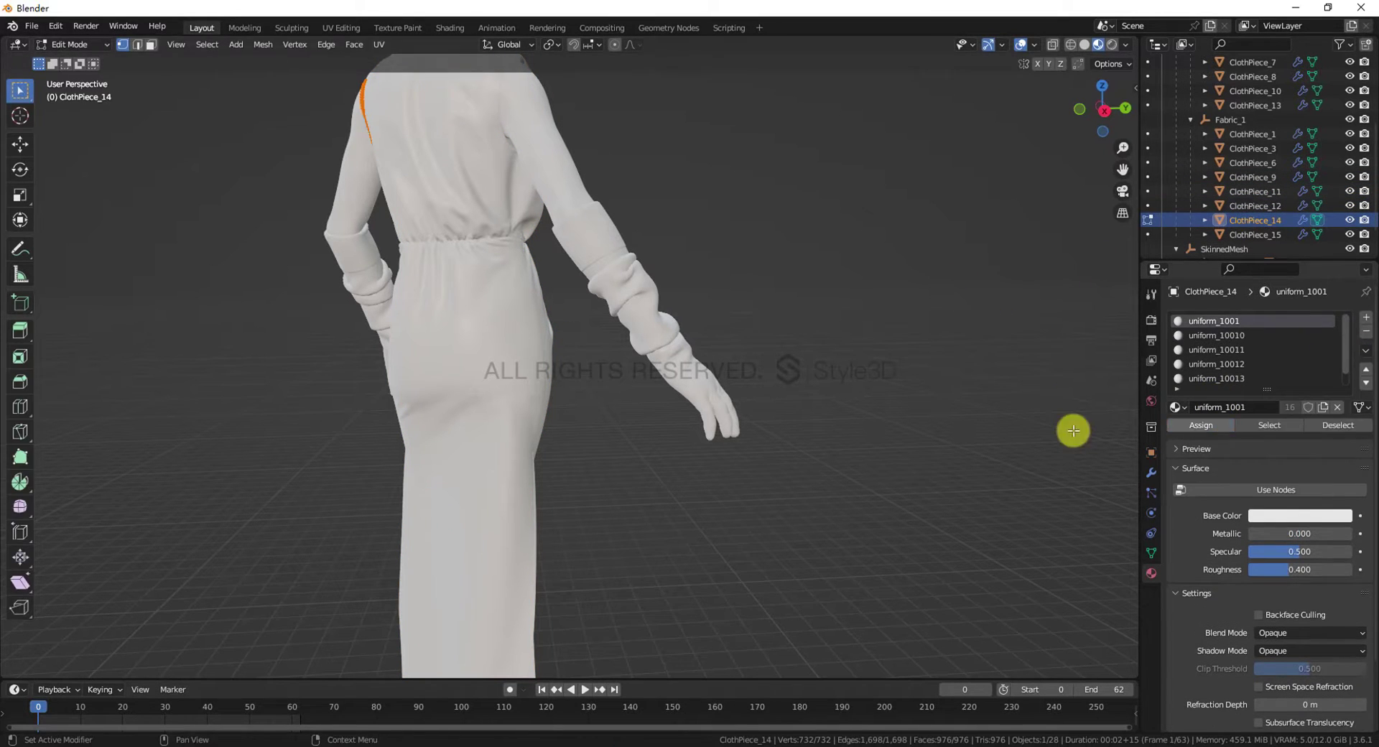
{"action": "left_click", "coordinate": [1365, 351]}
{"action": "left_click", "coordinate": [1302, 410]}
Assign uniform_1001 to all of the skirt piece ClothPiece_15 and remove its unused material slots
{"action": "left_click", "coordinate": [1256, 234]}
{"action": "key", "text": "Tab"}
{"action": "scroll", "coordinate": [967, 326], "scroll_direction": "down", "scroll_amount": 4}
{"action": "middle_click_drag", "start_coordinate": [967, 326], "coordinate": [768, 305]}
{"action": "key", "text": "Tab"}
{"action": "left_click", "coordinate": [1365, 351]}
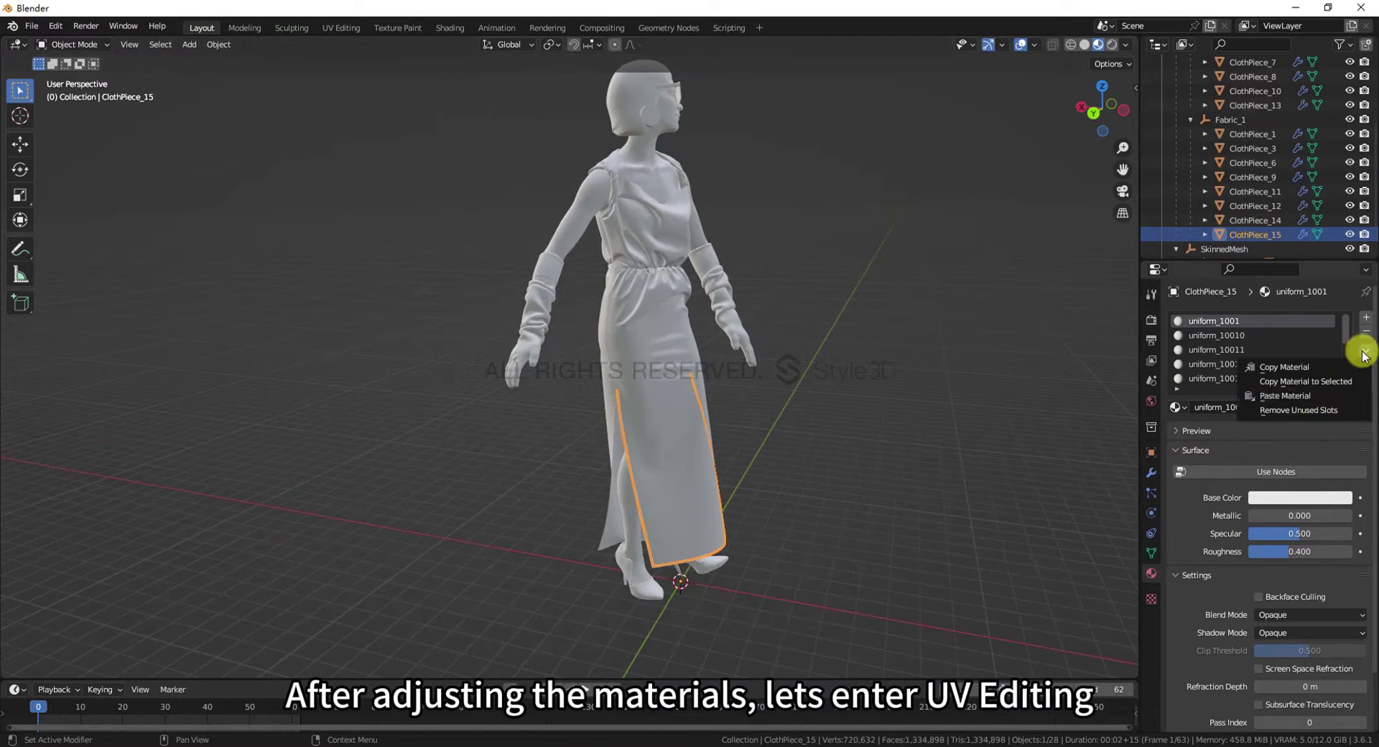
{"action": "left_click", "coordinate": [1302, 410]}
Check the clothing pieces for leftover material slots and remove the unused ones that remain
{"action": "scroll", "coordinate": [898, 301], "scroll_direction": "down", "scroll_amount": 2}
{"action": "middle_click_drag", "start_coordinate": [898, 301], "coordinate": [771, 284]}
{"action": "scroll", "coordinate": [781, 308], "scroll_direction": "up", "scroll_amount": 1}
{"action": "scroll", "coordinate": [1269, 192], "scroll_direction": "up", "scroll_amount": 5}
{"action": "left_click", "coordinate": [1241, 149]}
{"action": "scroll", "coordinate": [1233, 170], "scroll_direction": "down", "scroll_amount": 5}
{"action": "left_click", "coordinate": [1243, 181]}
{"action": "left_click", "coordinate": [1365, 352]}
{"action": "left_click", "coordinate": [1298, 410]}
{"action": "left_click", "coordinate": [1253, 152]}
{"action": "scroll", "coordinate": [1262, 137], "scroll_direction": "up", "scroll_amount": 5}
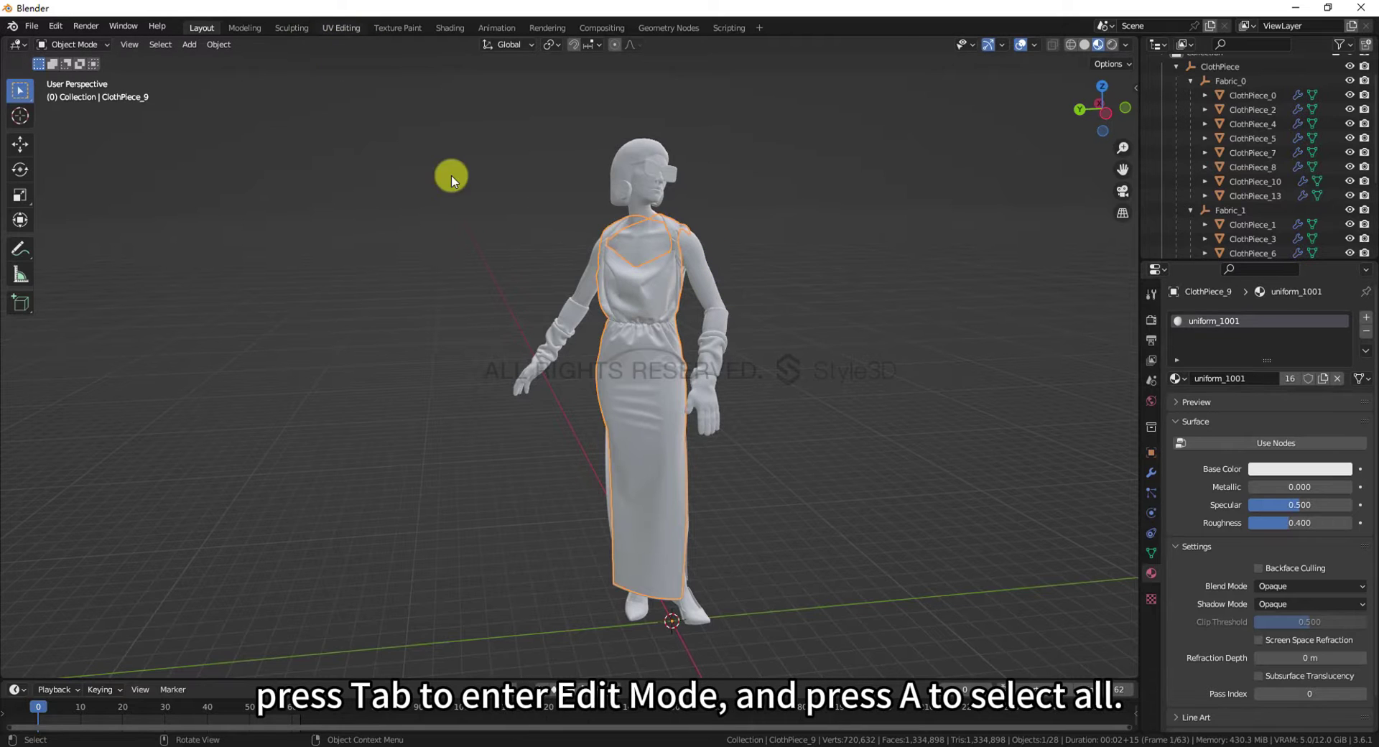
In the UV Editing workspace, select every piece from ClothPiece_0 to ClothPiece_15 and show their UVs in Edit Mode
{"action": "left_click", "coordinate": [341, 28]}
{"action": "scroll", "coordinate": [790, 271], "scroll_direction": "down", "scroll_amount": 5}
{"action": "middle_click_drag", "start_coordinate": [847, 222], "coordinate": [1005, 323], "text": "shift"}
{"action": "left_click", "coordinate": [1219, 90]}
{"action": "left_click", "coordinate": [1176, 91]}
{"action": "scroll", "coordinate": [1263, 134], "scroll_direction": "down", "scroll_amount": 1}
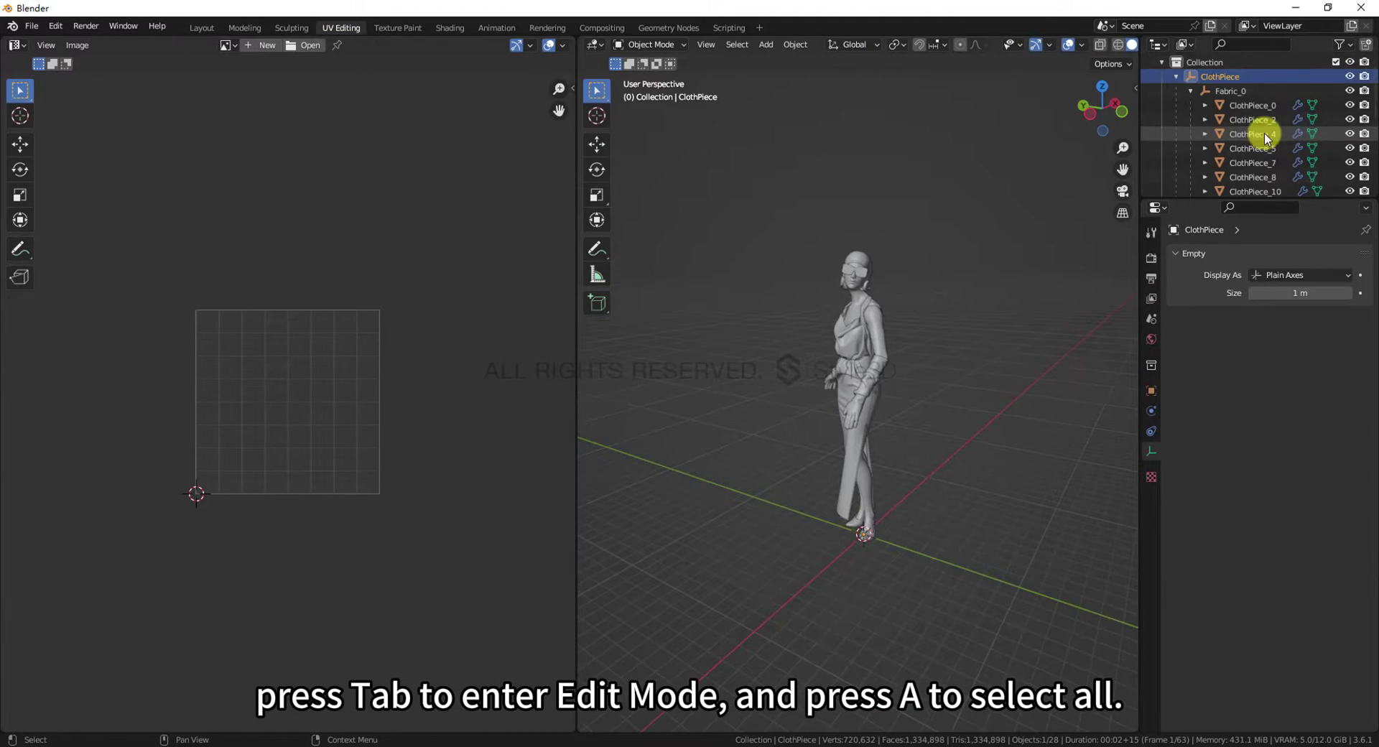
{"action": "scroll", "coordinate": [1263, 131], "scroll_direction": "up", "scroll_amount": 1}
{"action": "left_click", "coordinate": [1261, 124]}
{"action": "scroll", "coordinate": [1261, 124], "scroll_direction": "down", "scroll_amount": 6}
{"action": "left_click", "coordinate": [1251, 177], "text": "shift"}
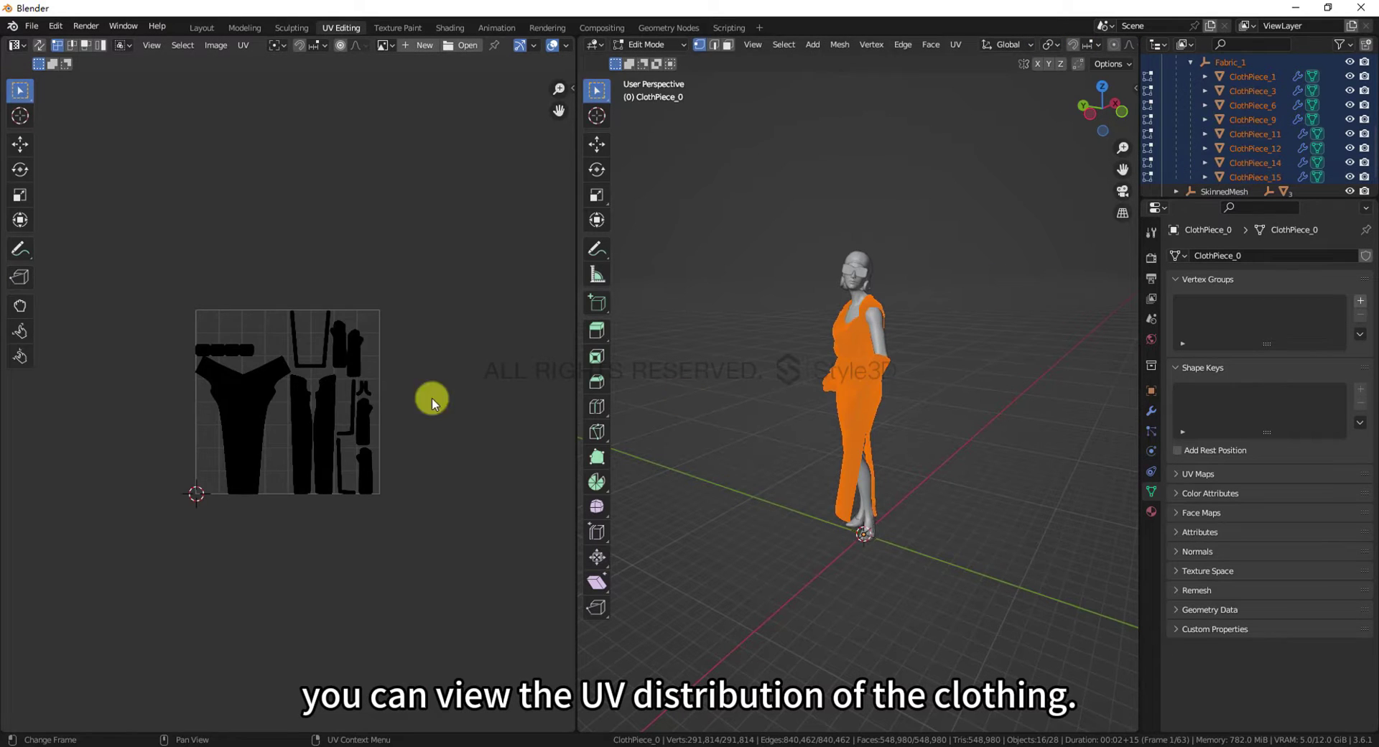
Examine the clothing's UV layout up close and return to Object Mode
{"action": "scroll", "coordinate": [321, 403], "scroll_direction": "up", "scroll_amount": 5}
{"action": "middle_click_drag", "start_coordinate": [320, 403], "coordinate": [349, 407]}
{"action": "scroll", "coordinate": [348, 407], "scroll_direction": "down", "scroll_amount": 1}
{"action": "middle_click_drag", "start_coordinate": [348, 407], "coordinate": [329, 405]}
{"action": "key", "text": "Tab"}
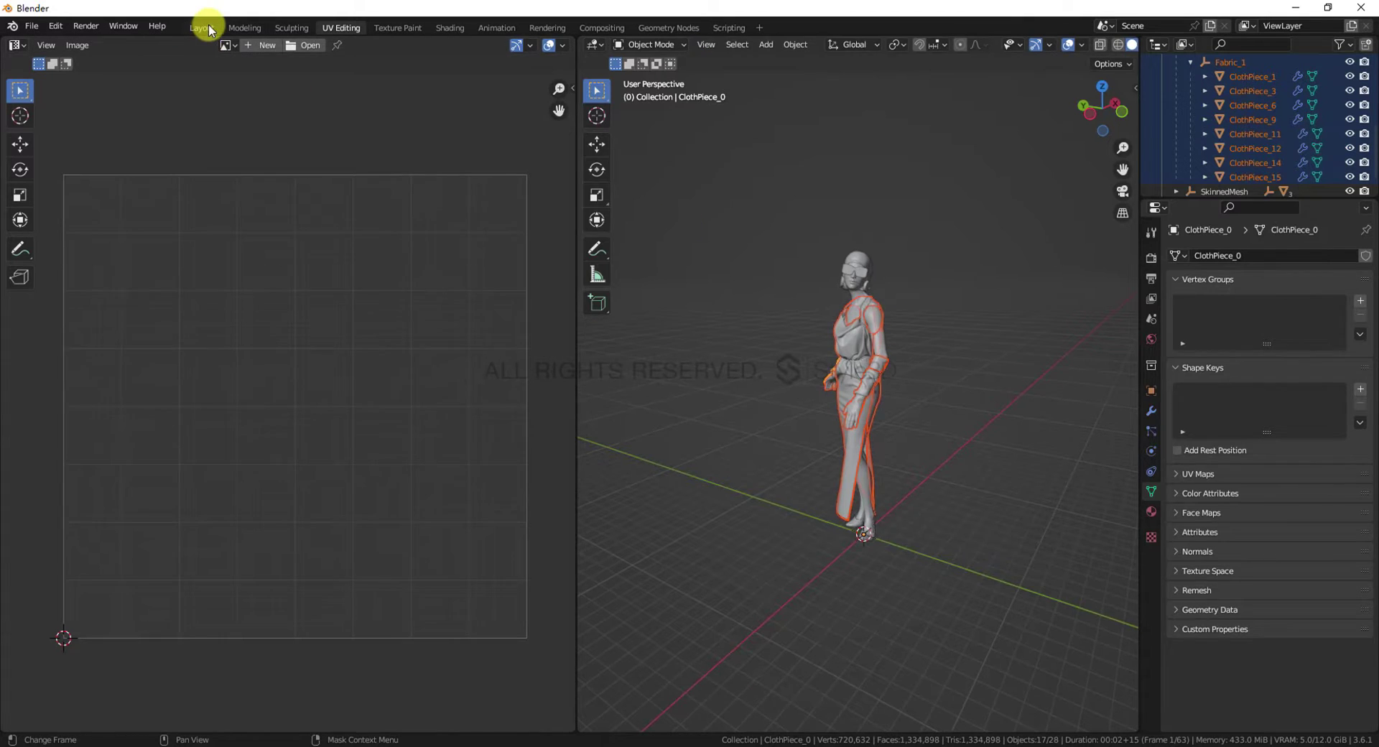
In the Layout workspace, turn the timeline into an enlarged Shader Editor and enable nodes for the uniform_1001 material
{"action": "left_click", "coordinate": [201, 28]}
{"action": "left_click", "coordinate": [812, 315]}
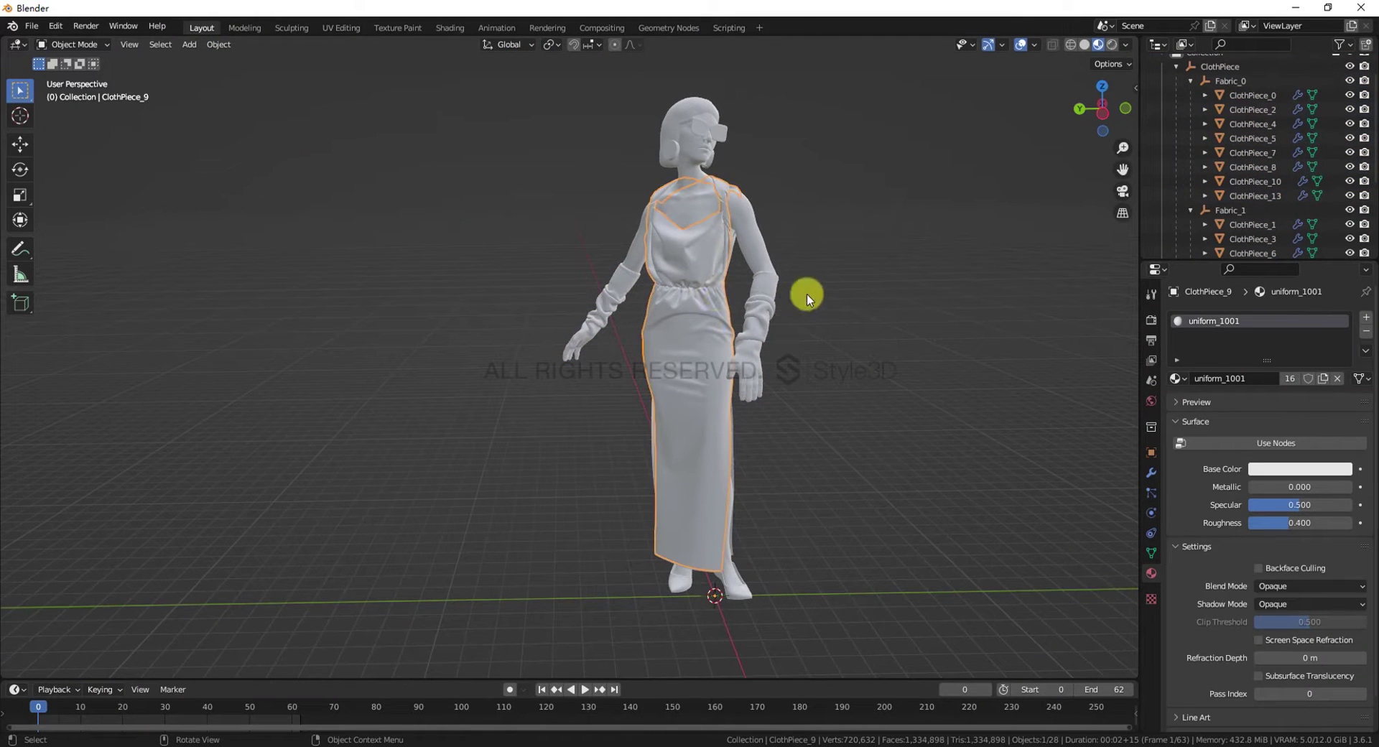
{"action": "left_click_drag", "start_coordinate": [612, 677], "coordinate": [607, 480]}
{"action": "left_click", "coordinate": [17, 487]}
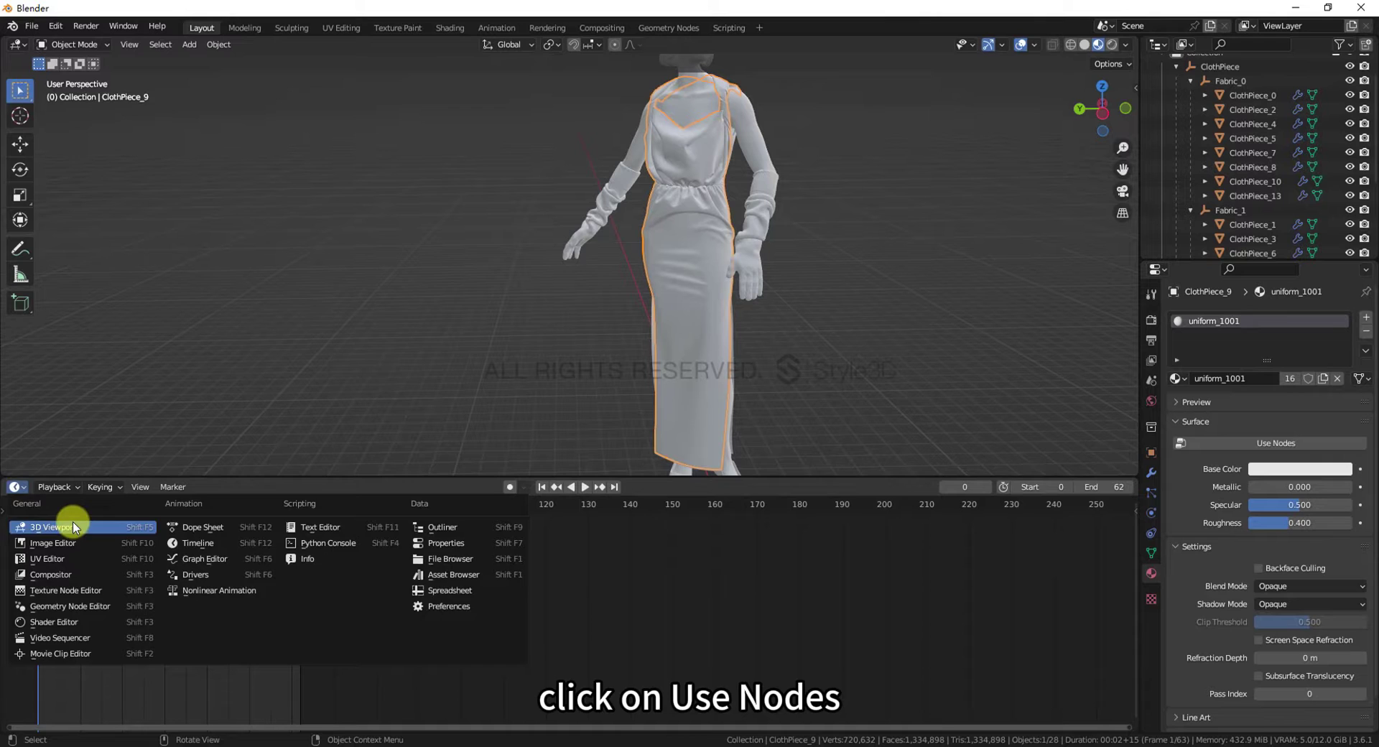
{"action": "left_click", "coordinate": [52, 624]}
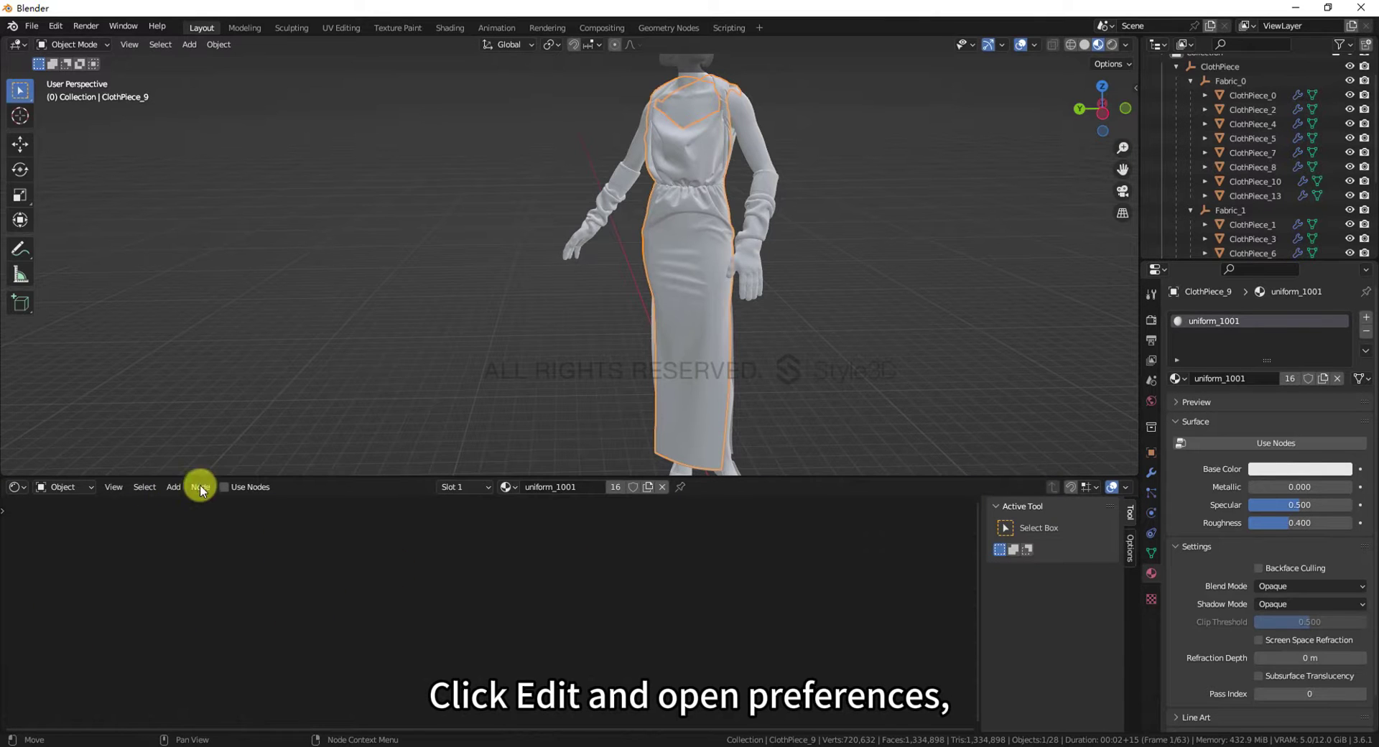
{"action": "left_click", "coordinate": [223, 487]}
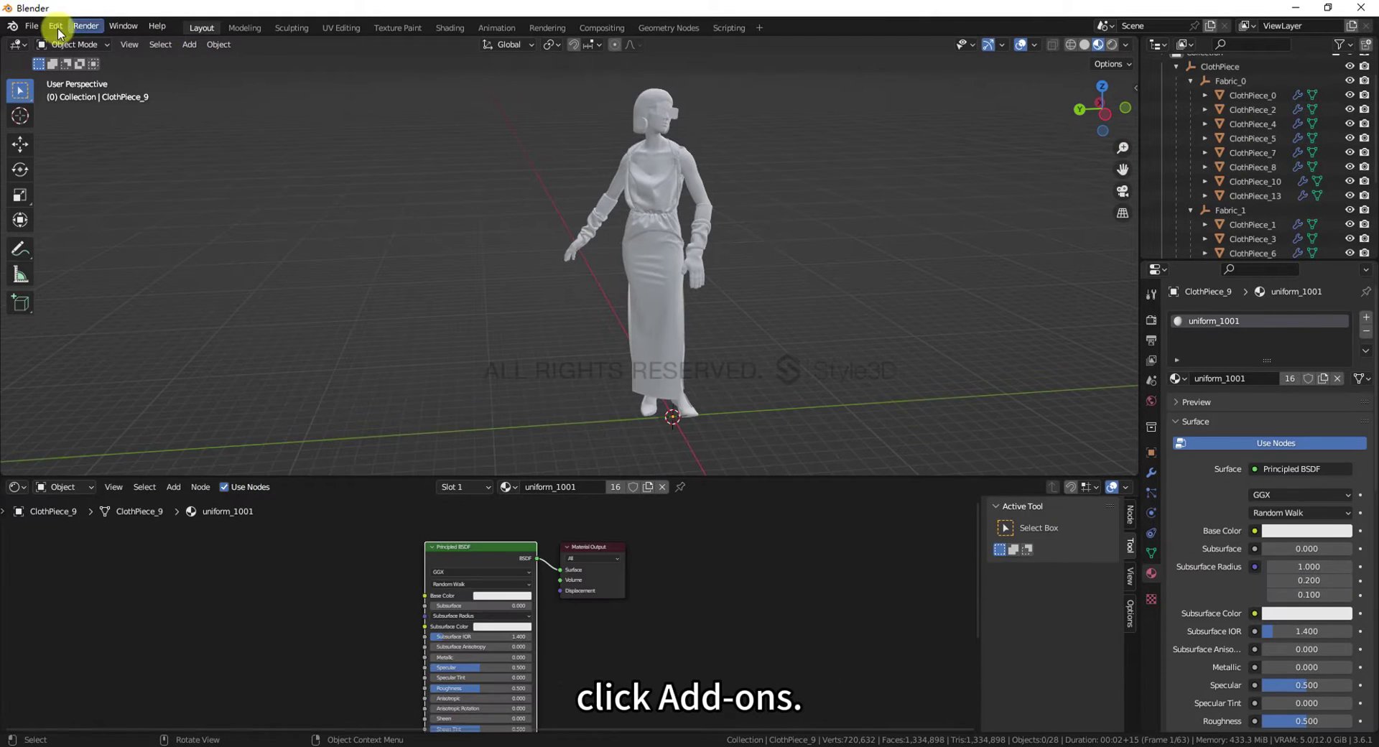
Search the add-on preferences for "node", enable Node: Node Wrangler and expand its details
{"action": "left_click", "coordinate": [56, 25]}
{"action": "left_click", "coordinate": [86, 230]}
{"action": "left_click_drag", "start_coordinate": [191, 45], "coordinate": [473, 77]}
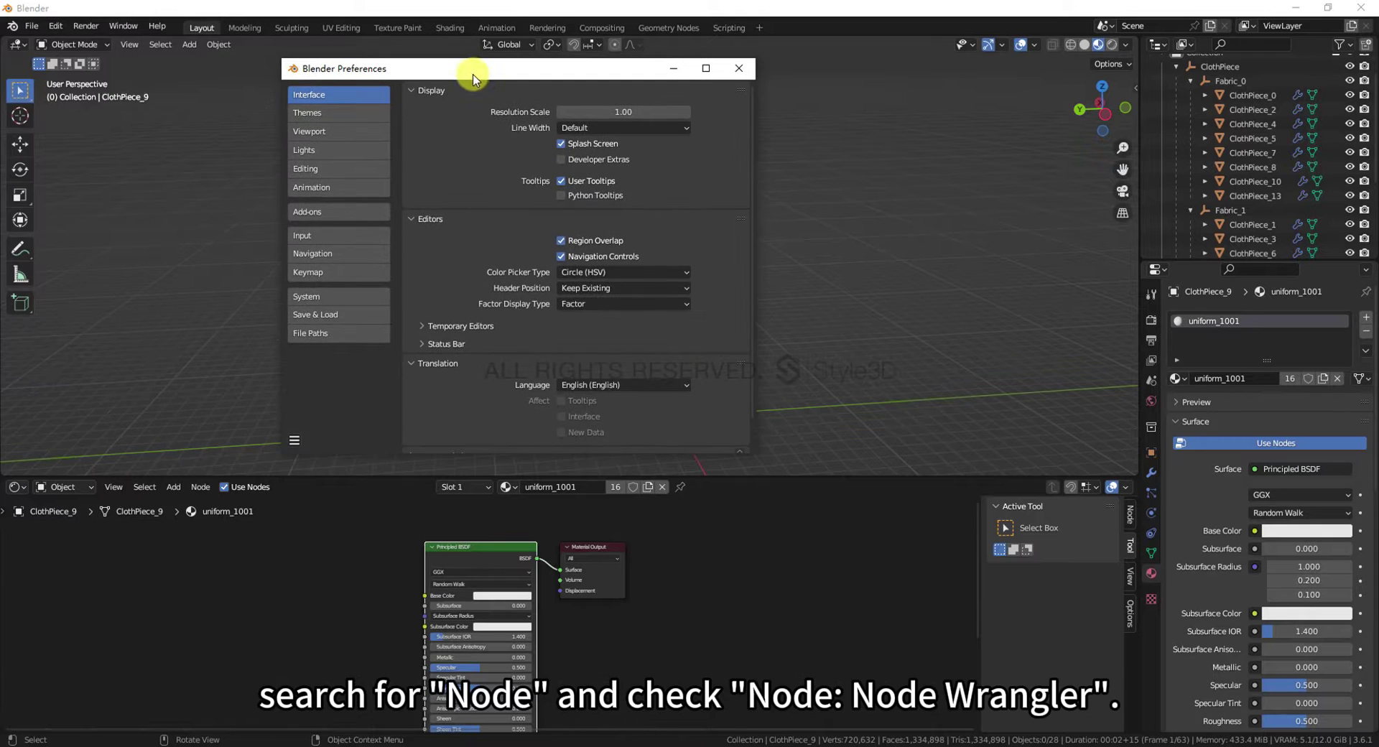
{"action": "left_click", "coordinate": [336, 213]}
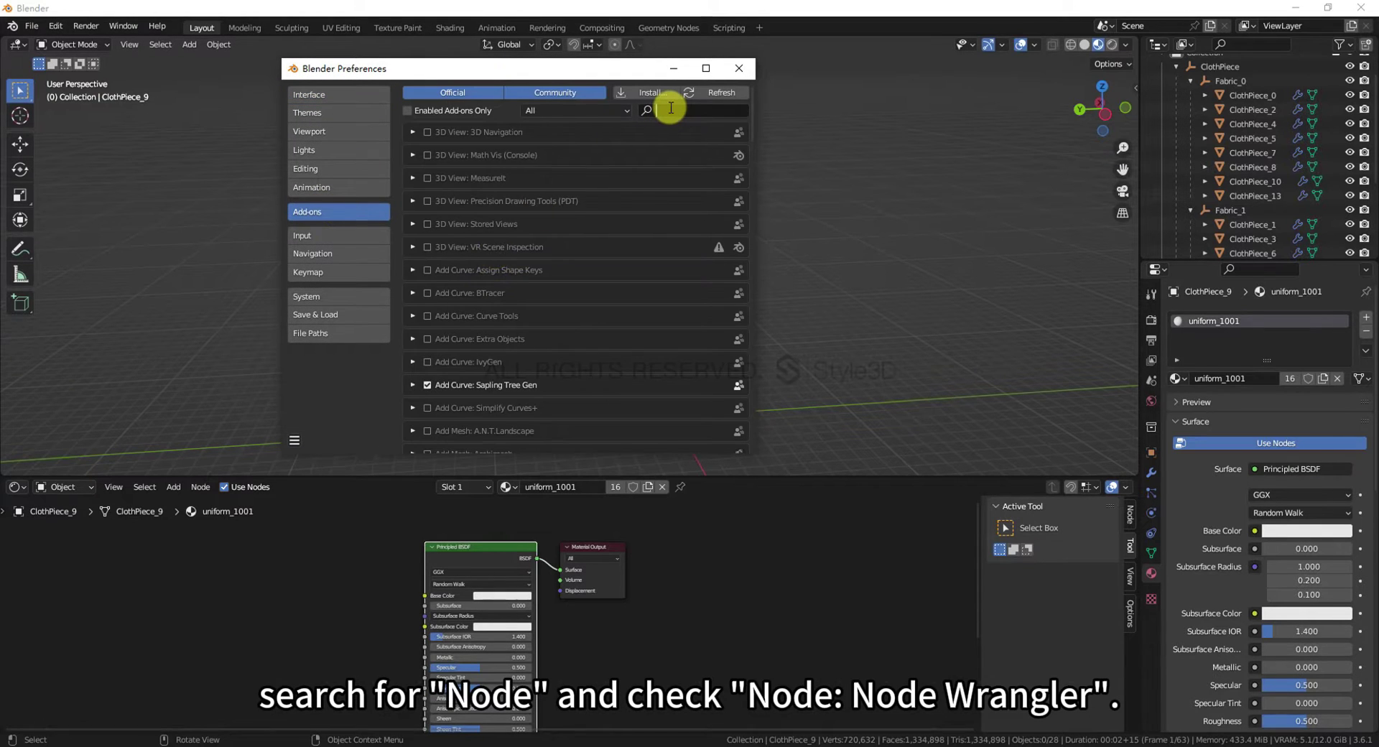
{"action": "type", "text": "node"}
{"action": "left_click", "coordinate": [427, 177]}
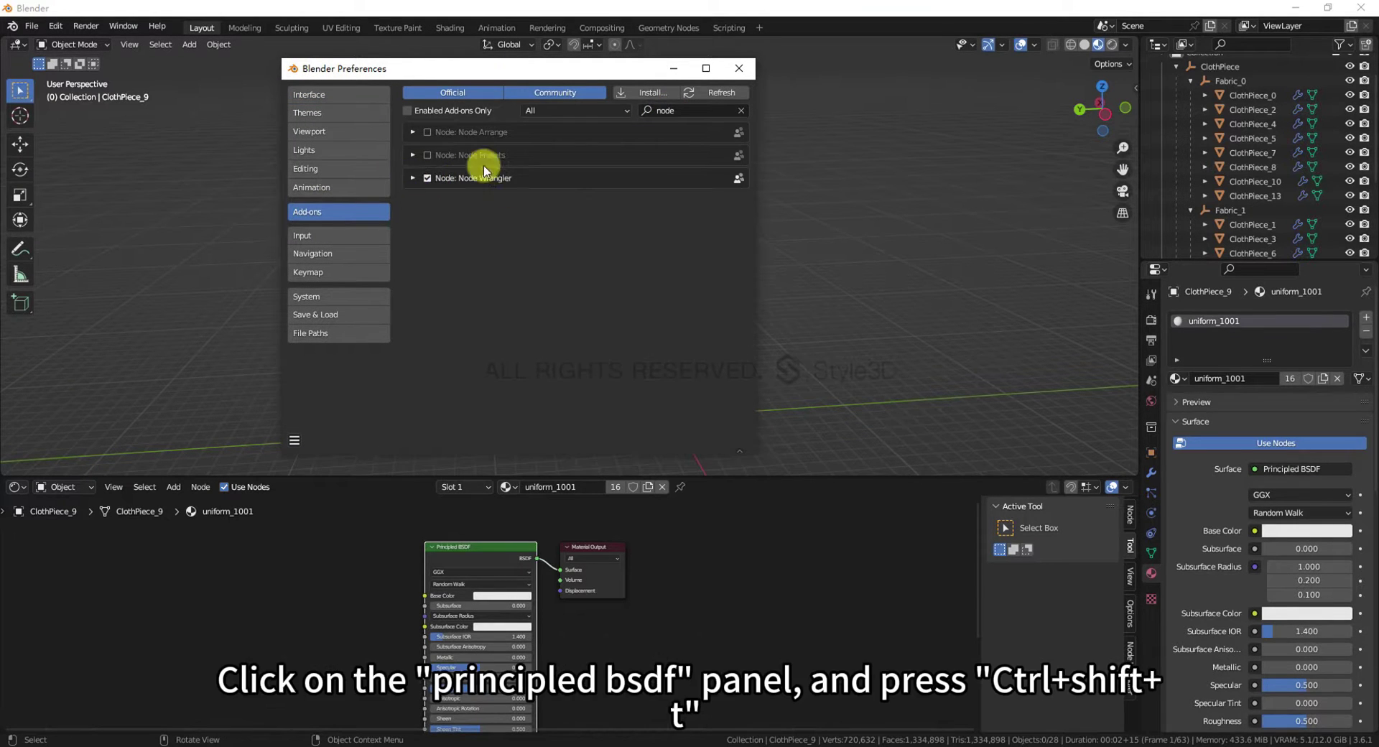
{"action": "left_click", "coordinate": [413, 177]}
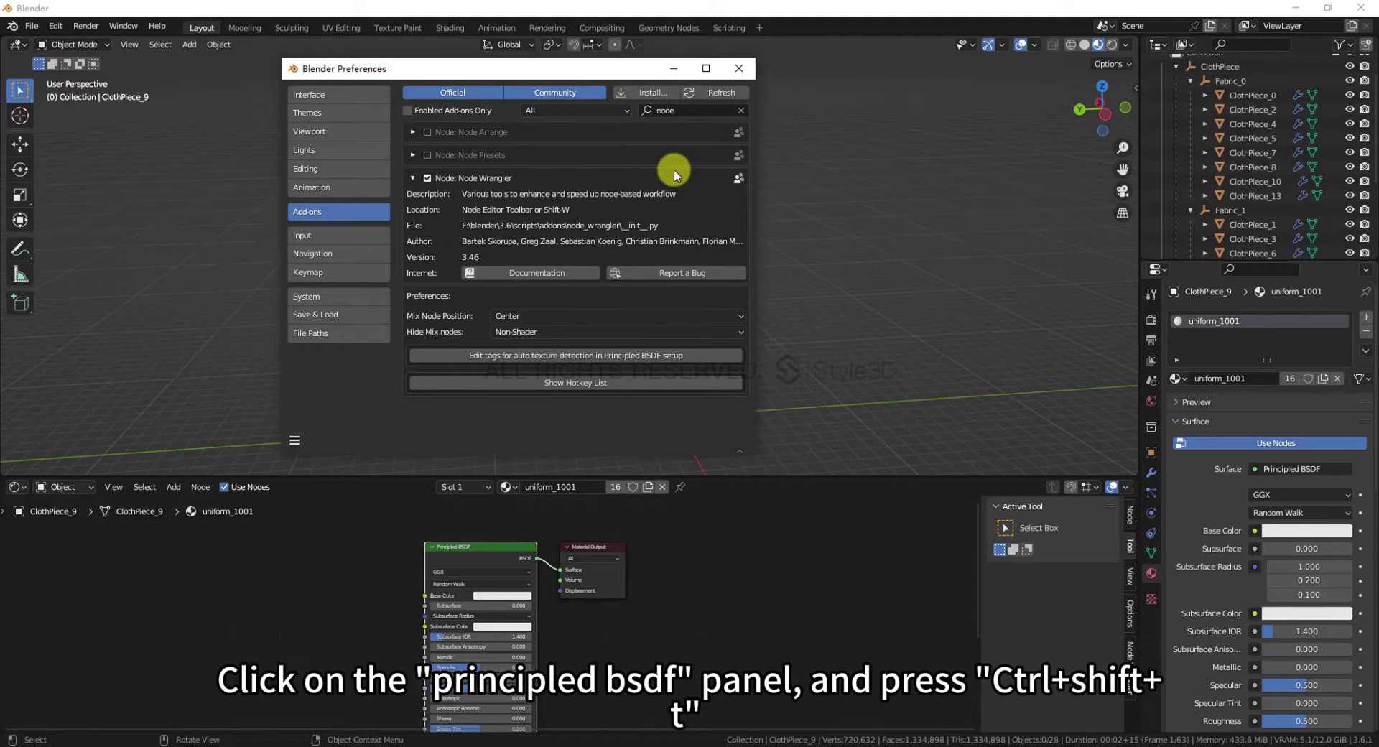
Apply Principled Texture Setup to the uniform_1001 material's Principled BSDF with all six Dress-look-02_uniform PNG maps, and inspect the textured clothing
{"action": "left_click", "coordinate": [748, 66]}
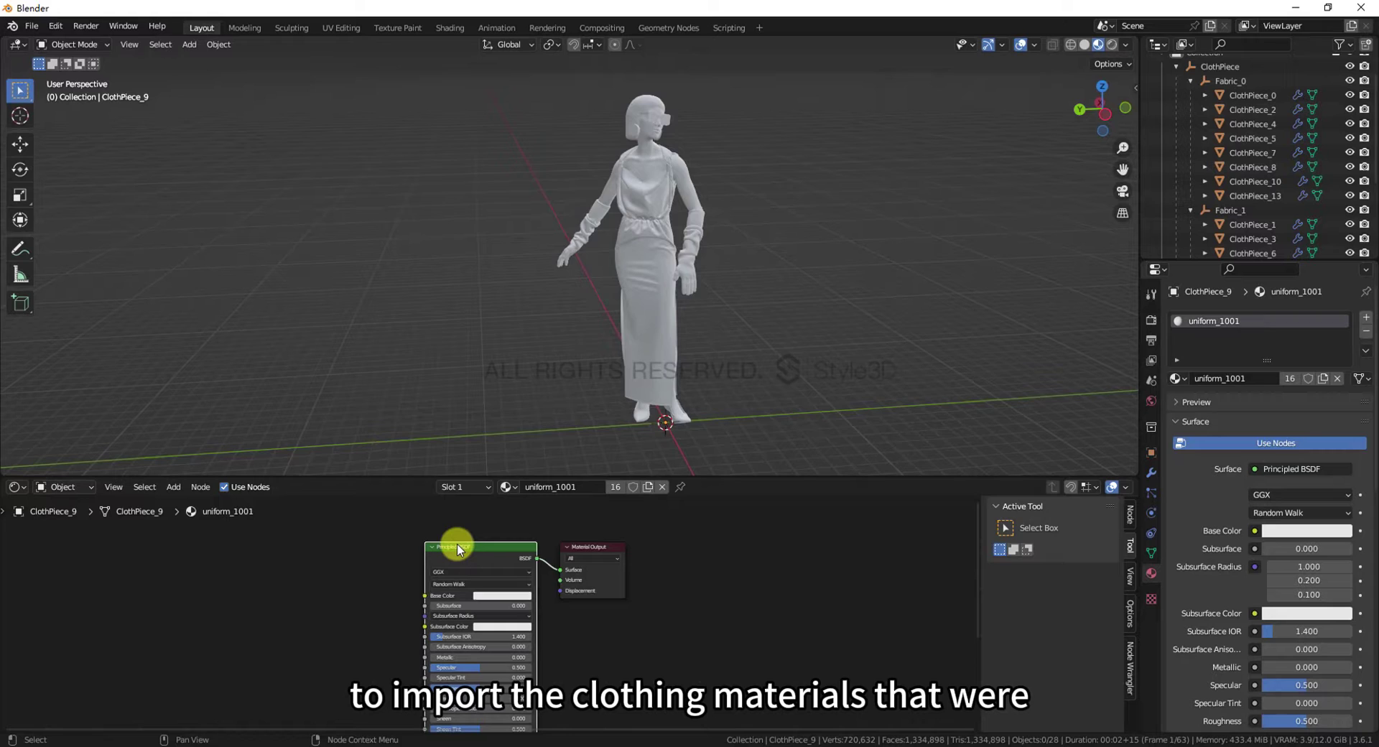
{"action": "key", "text": "ctrl+shift+t"}
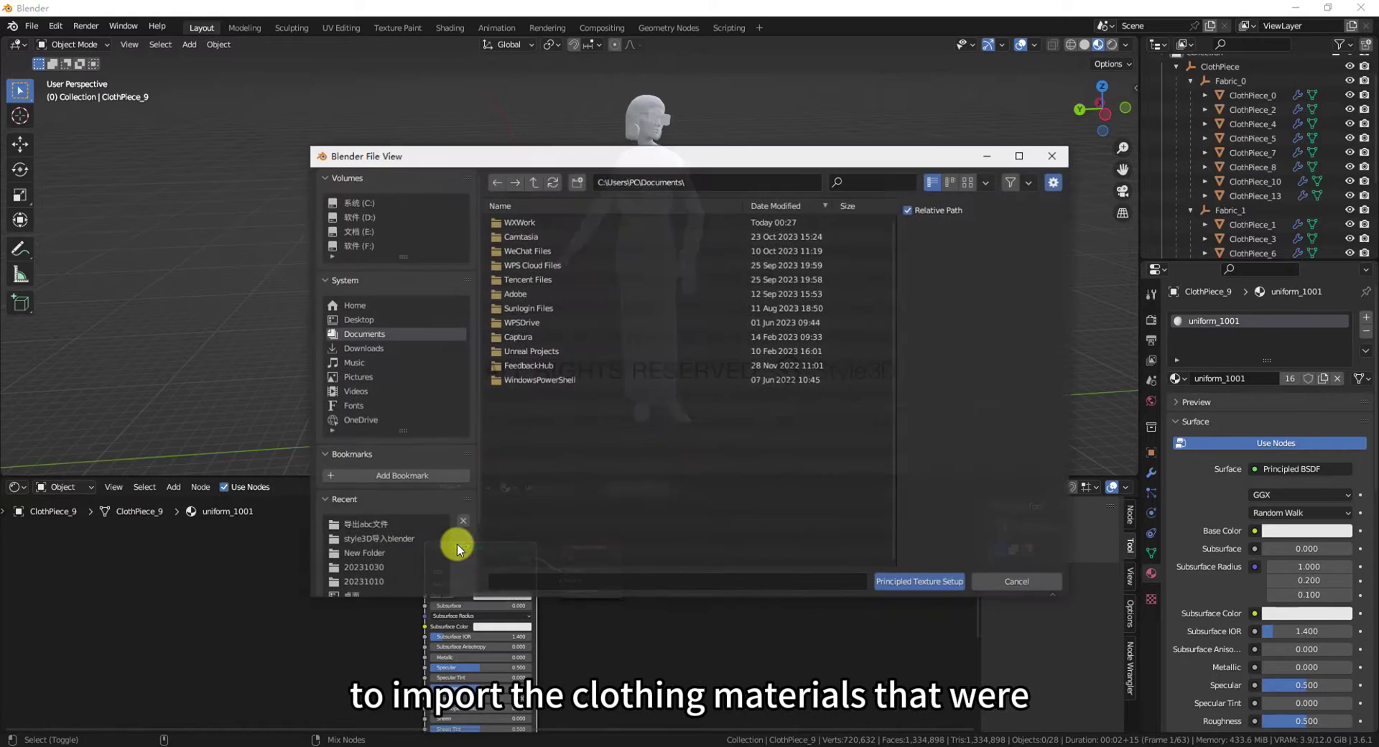
{"action": "left_click", "coordinate": [400, 526]}
{"action": "left_click", "coordinate": [572, 294]}
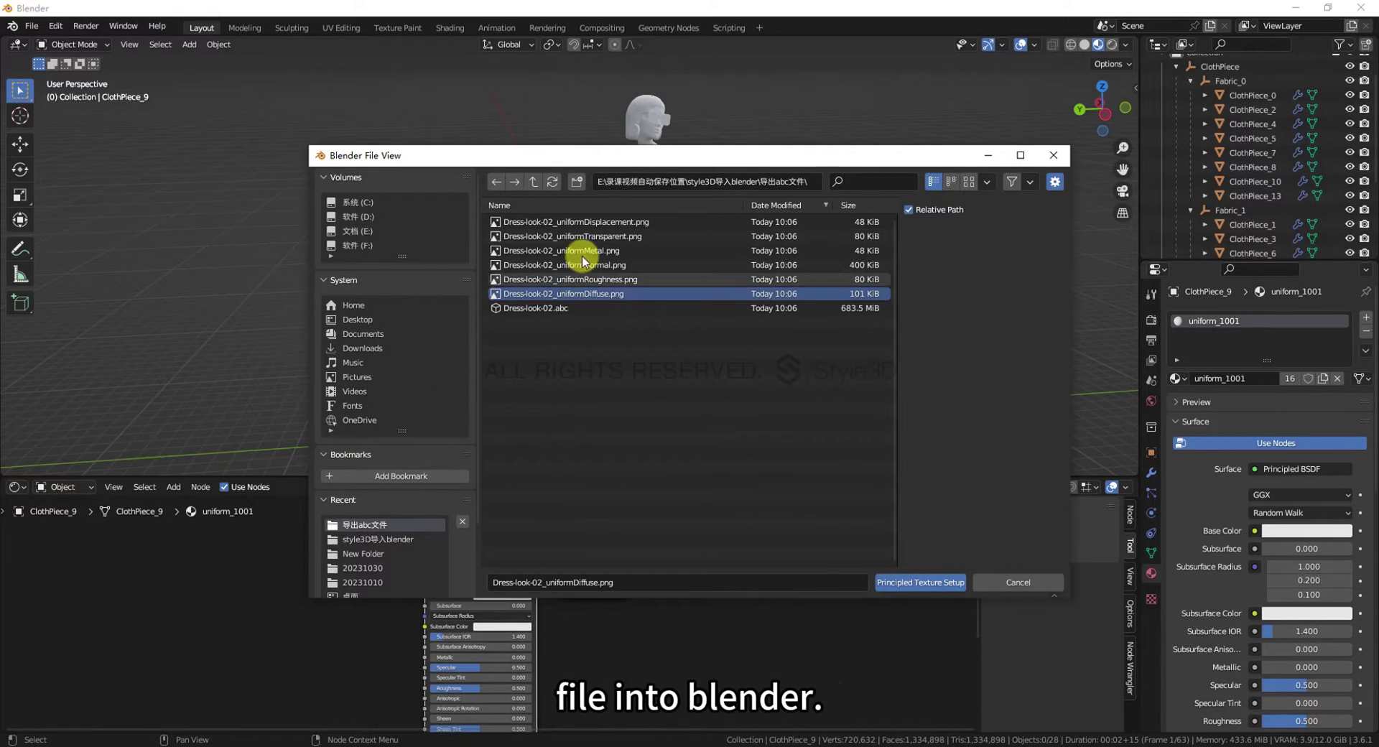
{"action": "left_click", "coordinate": [593, 223], "text": "shift"}
{"action": "left_click", "coordinate": [918, 582]}
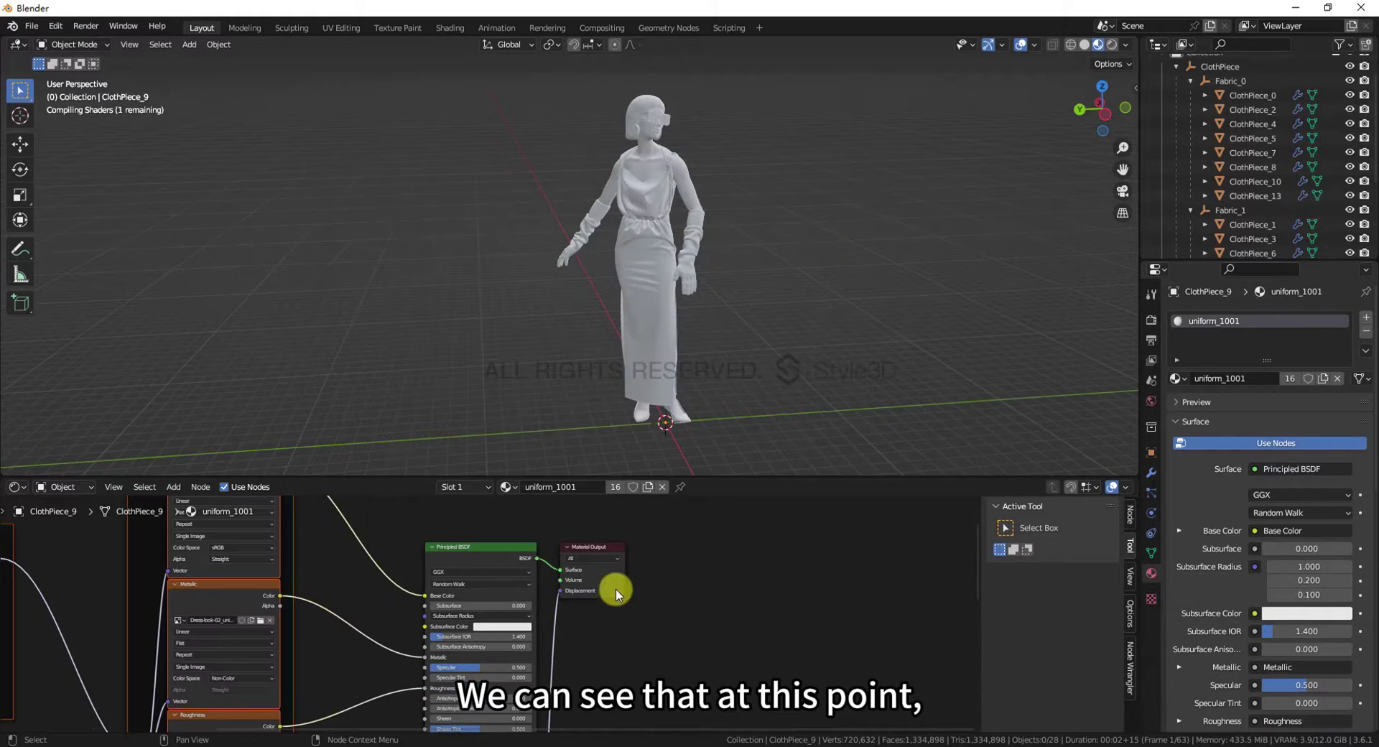
{"action": "scroll", "coordinate": [684, 631], "scroll_direction": "down", "scroll_amount": 1}
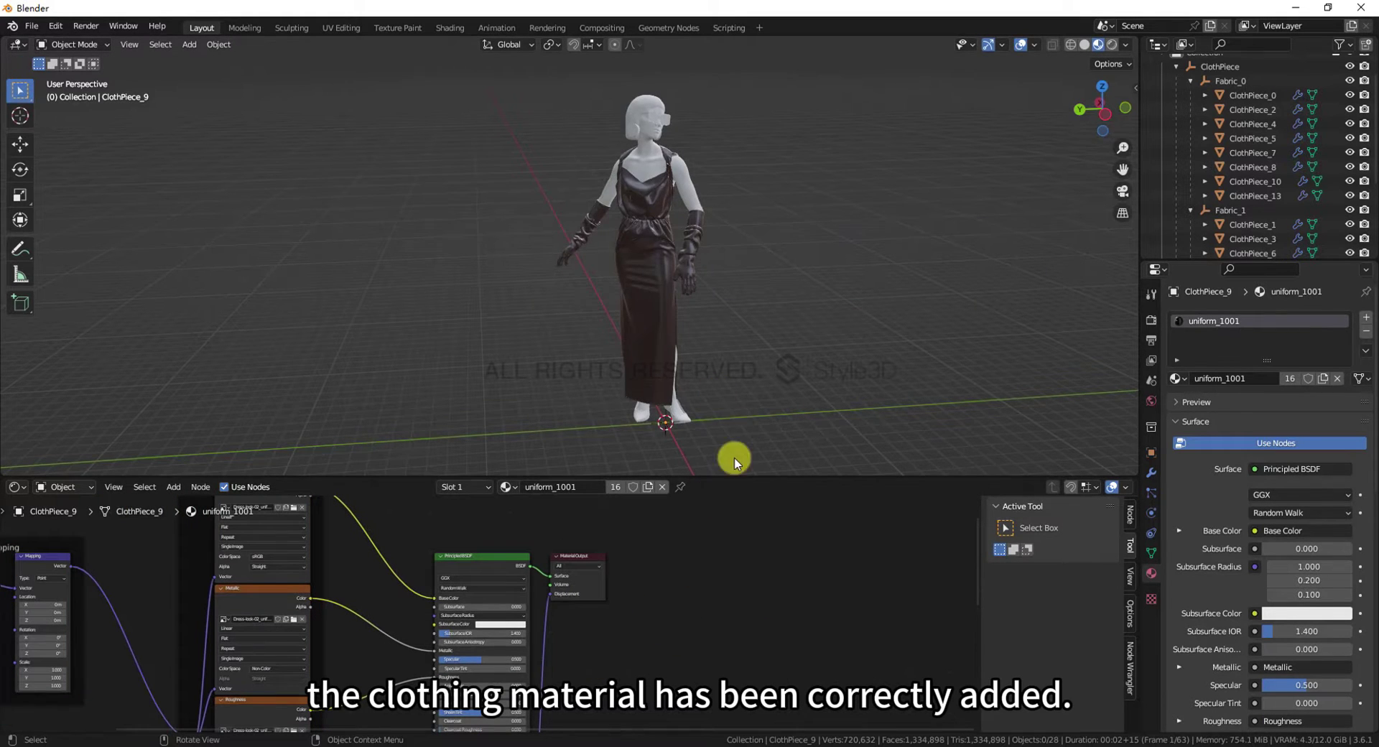
{"action": "scroll", "coordinate": [800, 343], "scroll_direction": "up", "scroll_amount": 8}
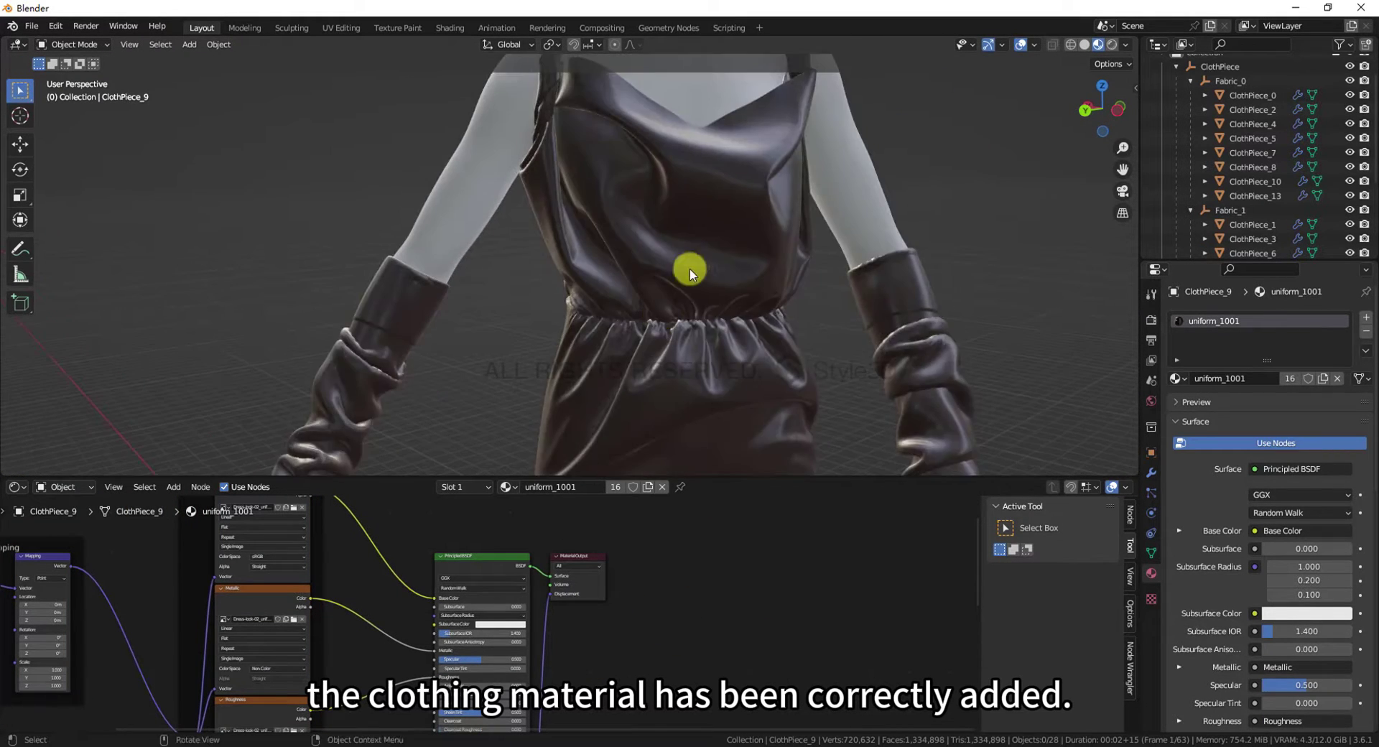
{"action": "scroll", "coordinate": [622, 344], "scroll_direction": "down", "scroll_amount": 5}
{"action": "mouse_move", "coordinate": [622, 344]}
{"action": "middle_mouse_down"}
{"action": "mouse_move", "coordinate": [553, 354]}
{"action": "mouse_move", "coordinate": [632, 345]}
{"action": "middle_mouse_up"}
{"action": "scroll", "coordinate": [649, 315], "scroll_direction": "down", "scroll_amount": 2}
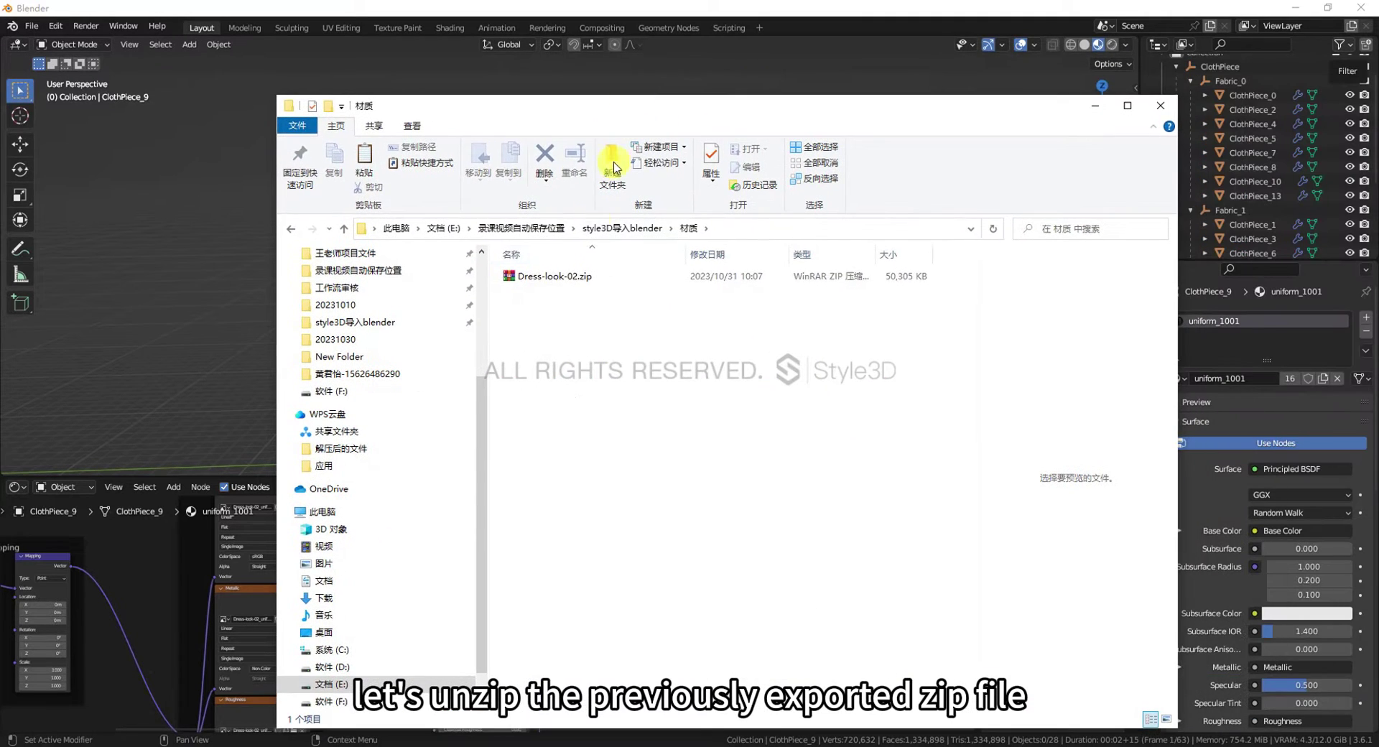
In File Explorer, extract Dress-look-02.zip into the current folder, look over the extracted texture maps, and return to Blender
{"action": "left_click", "coordinate": [531, 276]}
{"action": "right_click", "coordinate": [544, 277]}
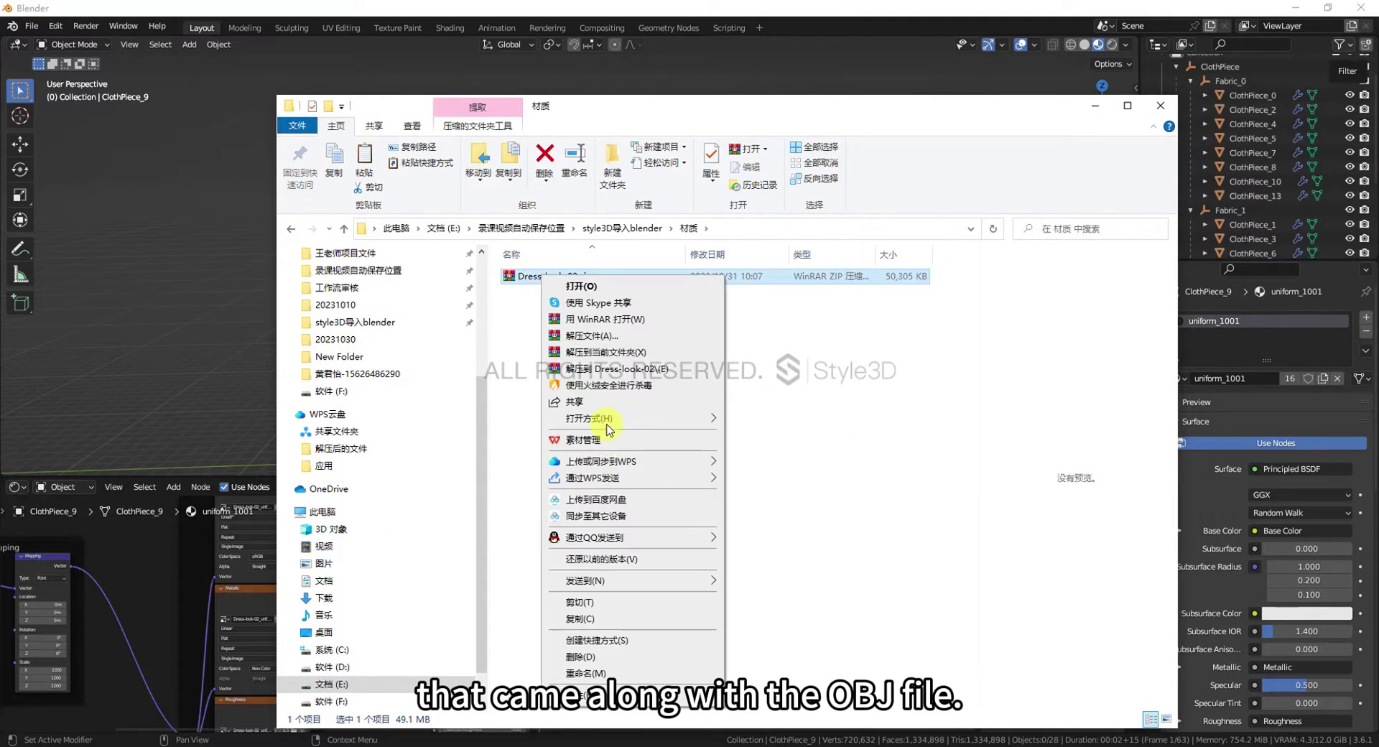
{"action": "left_click", "coordinate": [609, 352]}
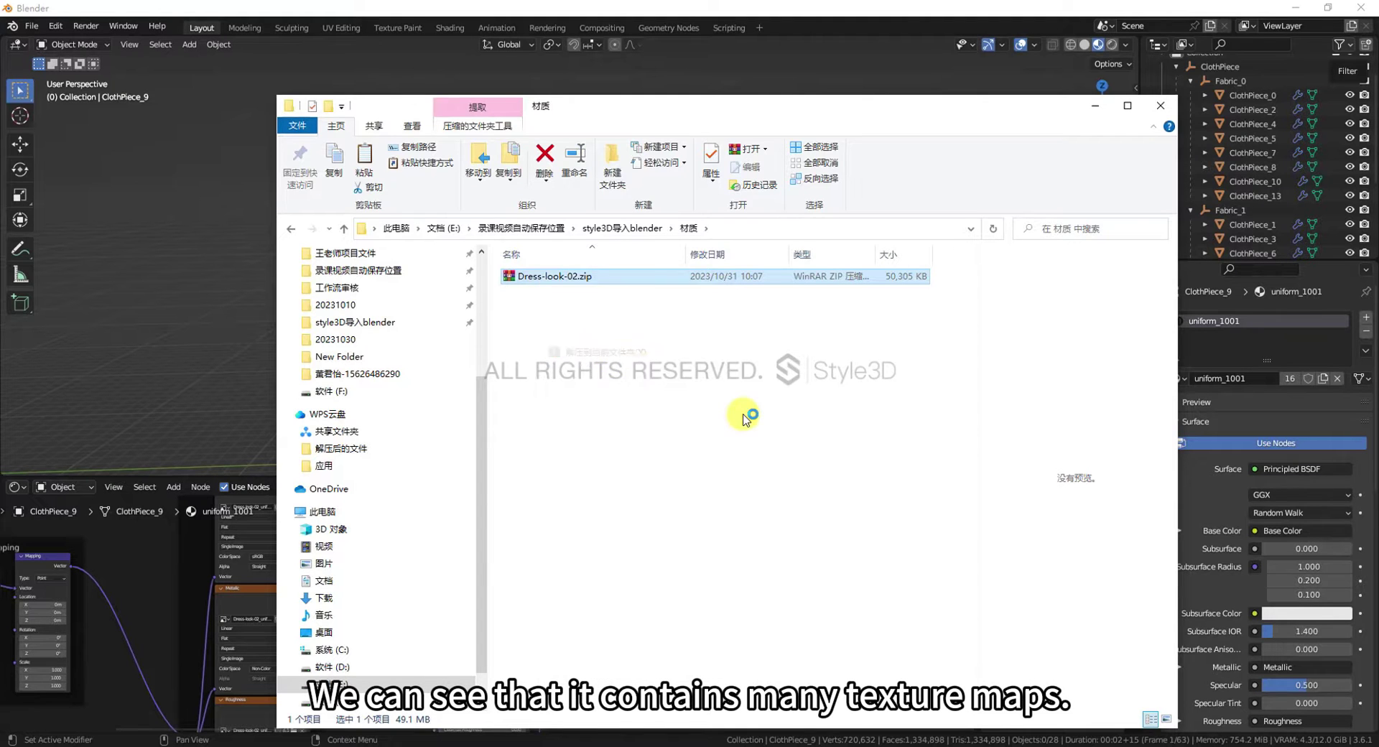
{"action": "left_click", "coordinate": [567, 302]}
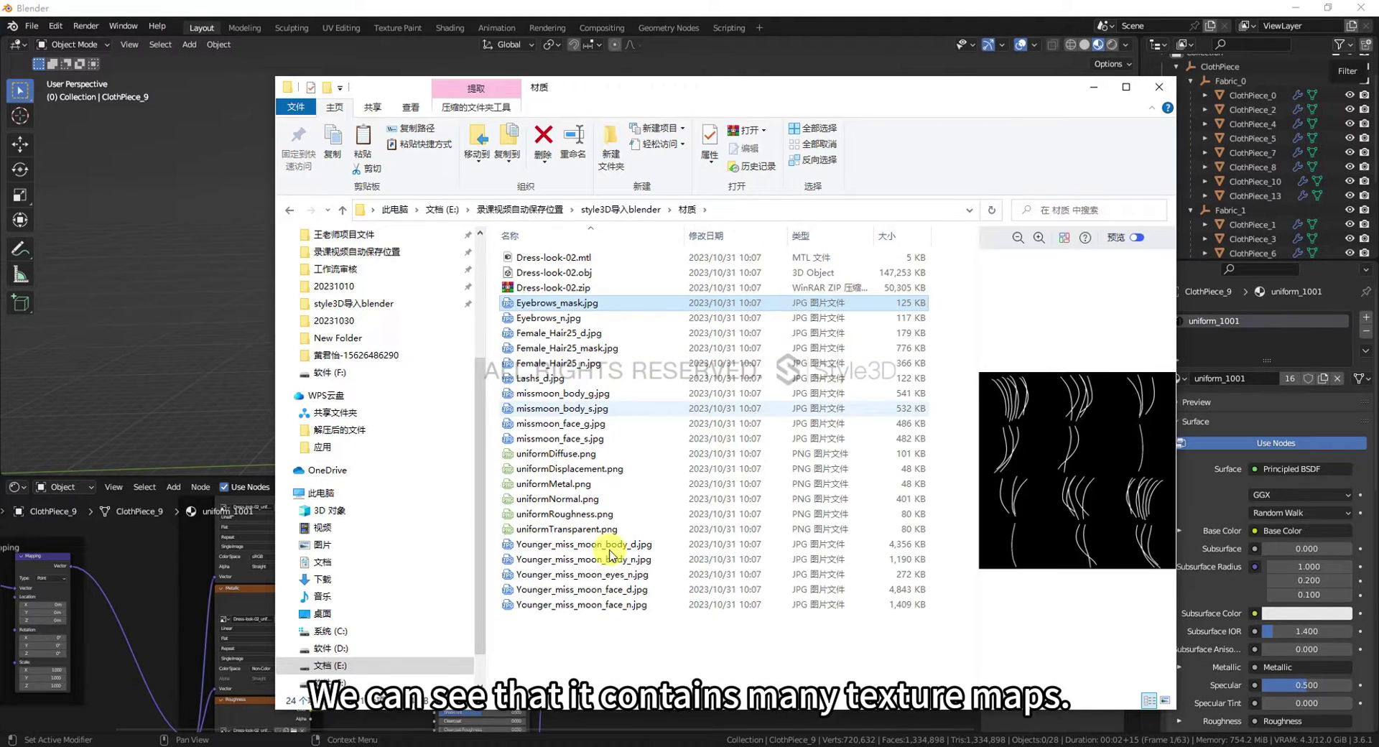
{"action": "left_click", "coordinate": [609, 605], "text": "shift"}
{"action": "left_click", "coordinate": [607, 625]}
{"action": "left_click_drag", "start_coordinate": [712, 91], "coordinate": [1378, 84]}
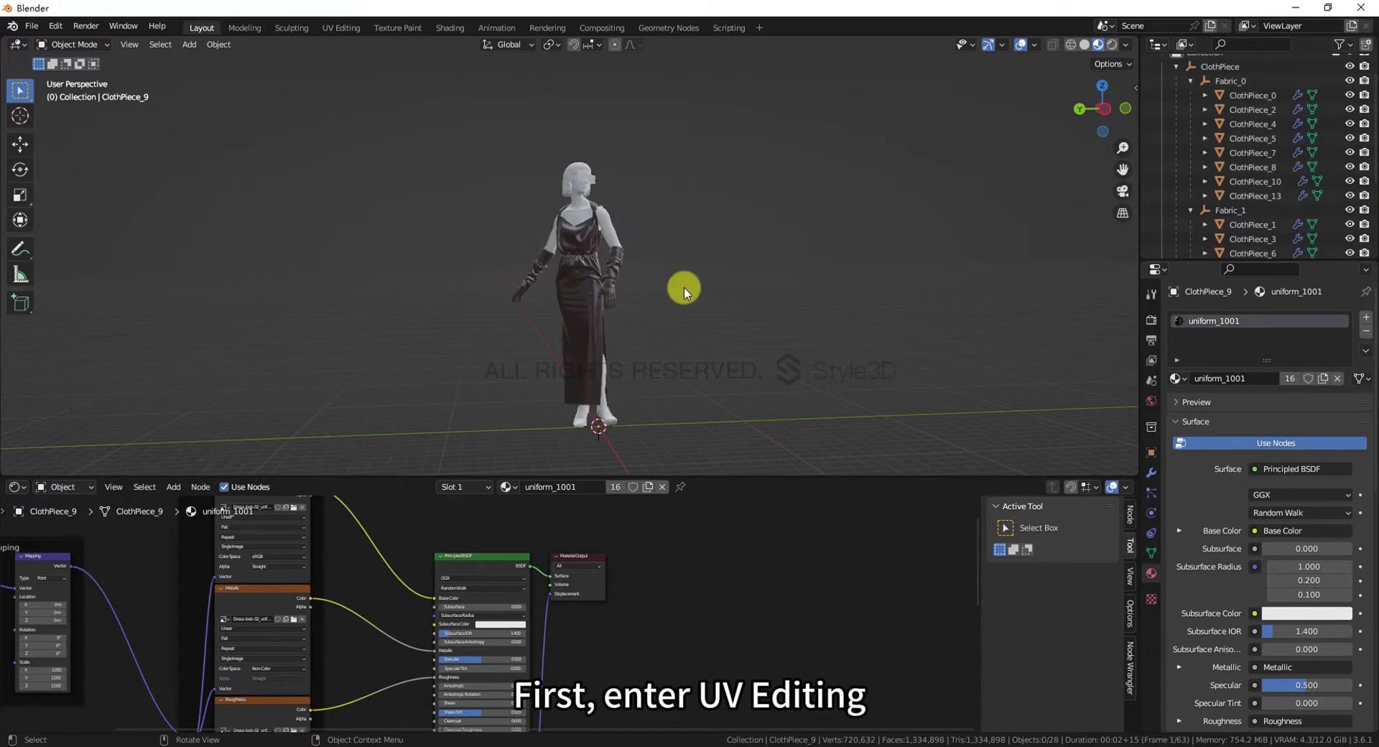
Check the avatar mesh Sub_0's UV distribution in the UV Editing workspace and return to the Layout workspace
{"action": "middle_click_drag", "start_coordinate": [673, 250], "coordinate": [733, 287]}
{"action": "scroll", "coordinate": [589, 198], "scroll_direction": "up", "scroll_amount": 7}
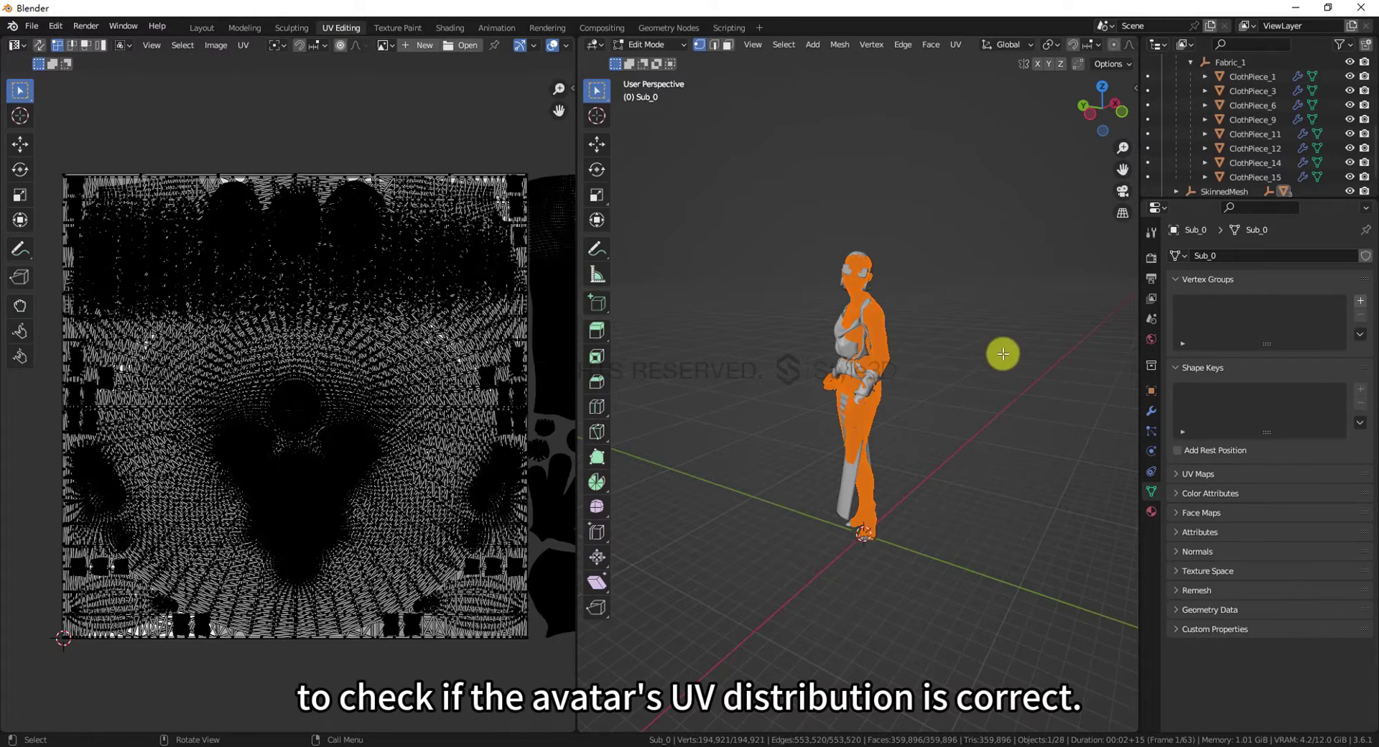
{"action": "scroll", "coordinate": [329, 369], "scroll_direction": "down", "scroll_amount": 3}
{"action": "left_click", "coordinate": [202, 28]}
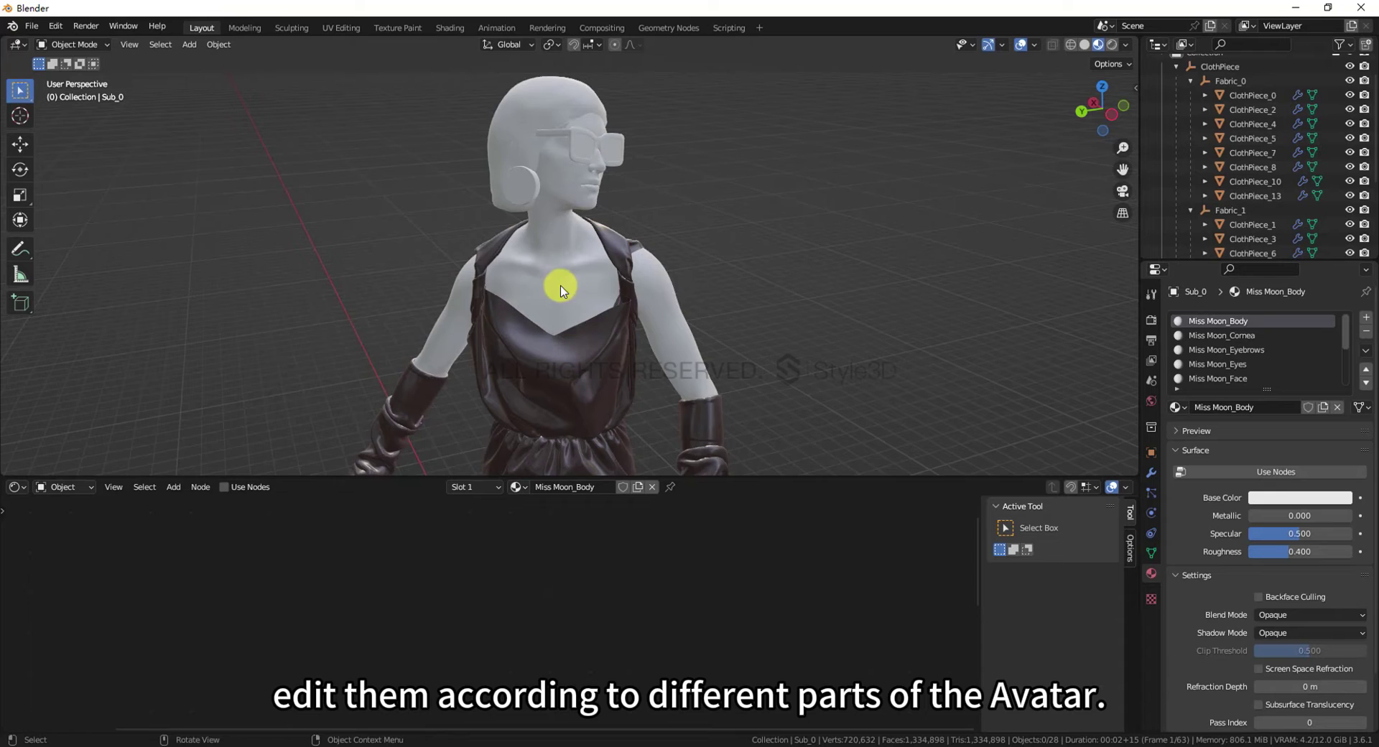
Enable nodes for the avatar's Miss Moon_Body material and add an Image Texture node beside the Principled BSDF
{"action": "left_click", "coordinate": [227, 487]}
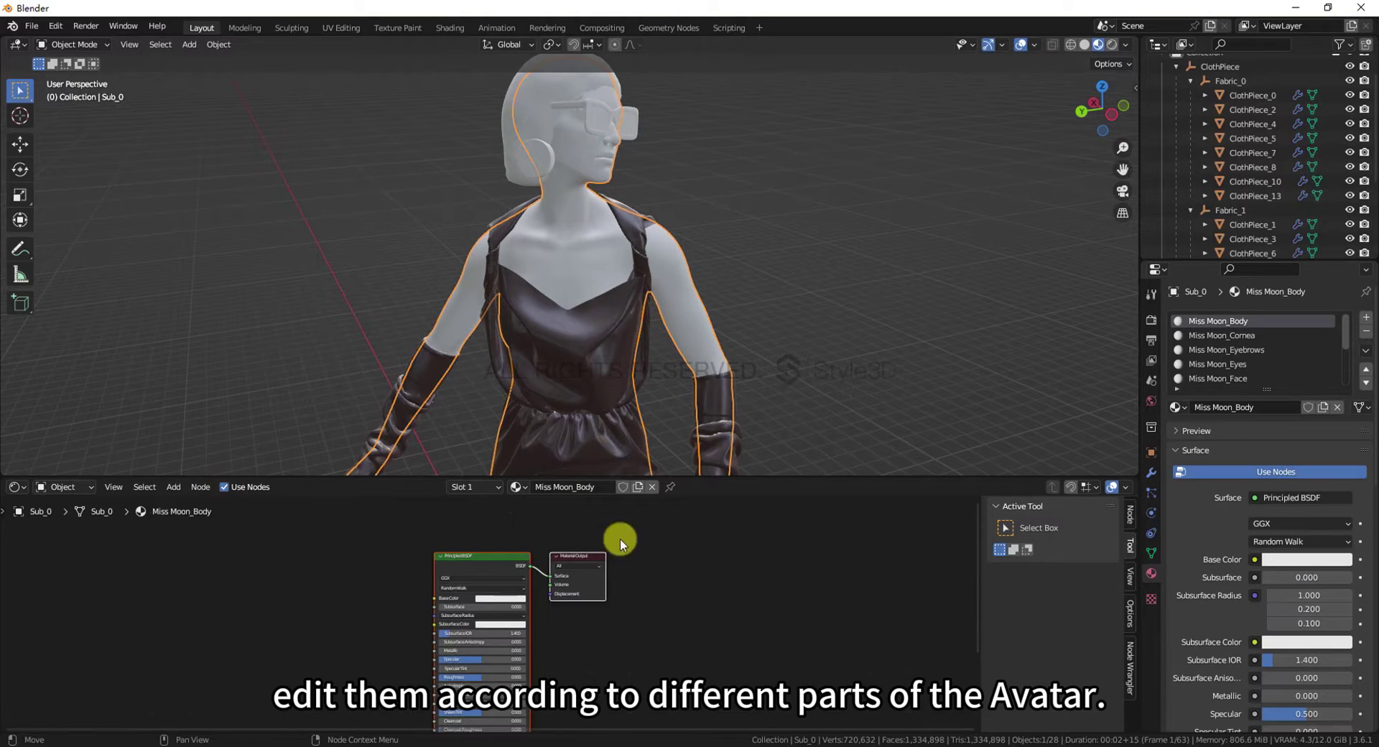
{"action": "left_click", "coordinate": [463, 529]}
{"action": "scroll", "coordinate": [402, 550], "scroll_direction": "down", "scroll_amount": 1}
{"action": "middle_click_drag", "start_coordinate": [362, 564], "coordinate": [434, 520]}
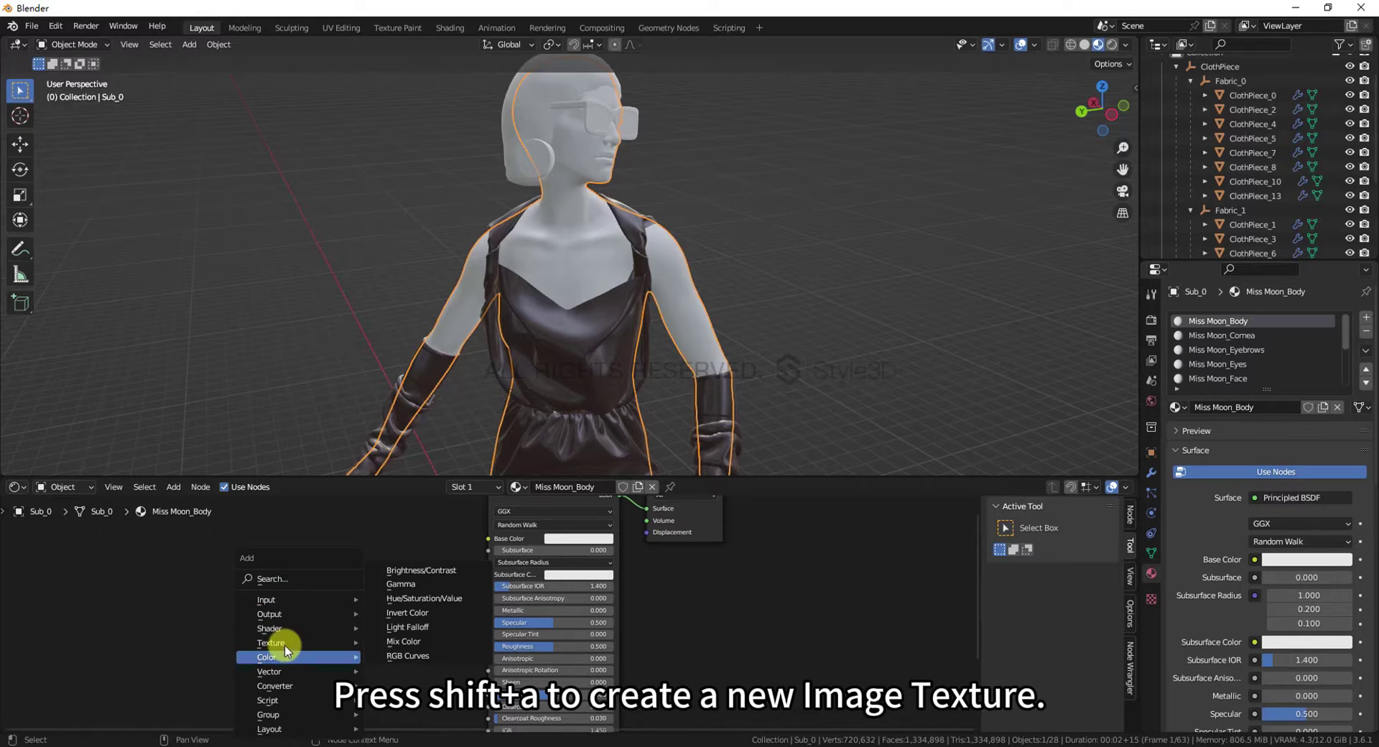
{"action": "mouse_move", "coordinate": [291, 643]}
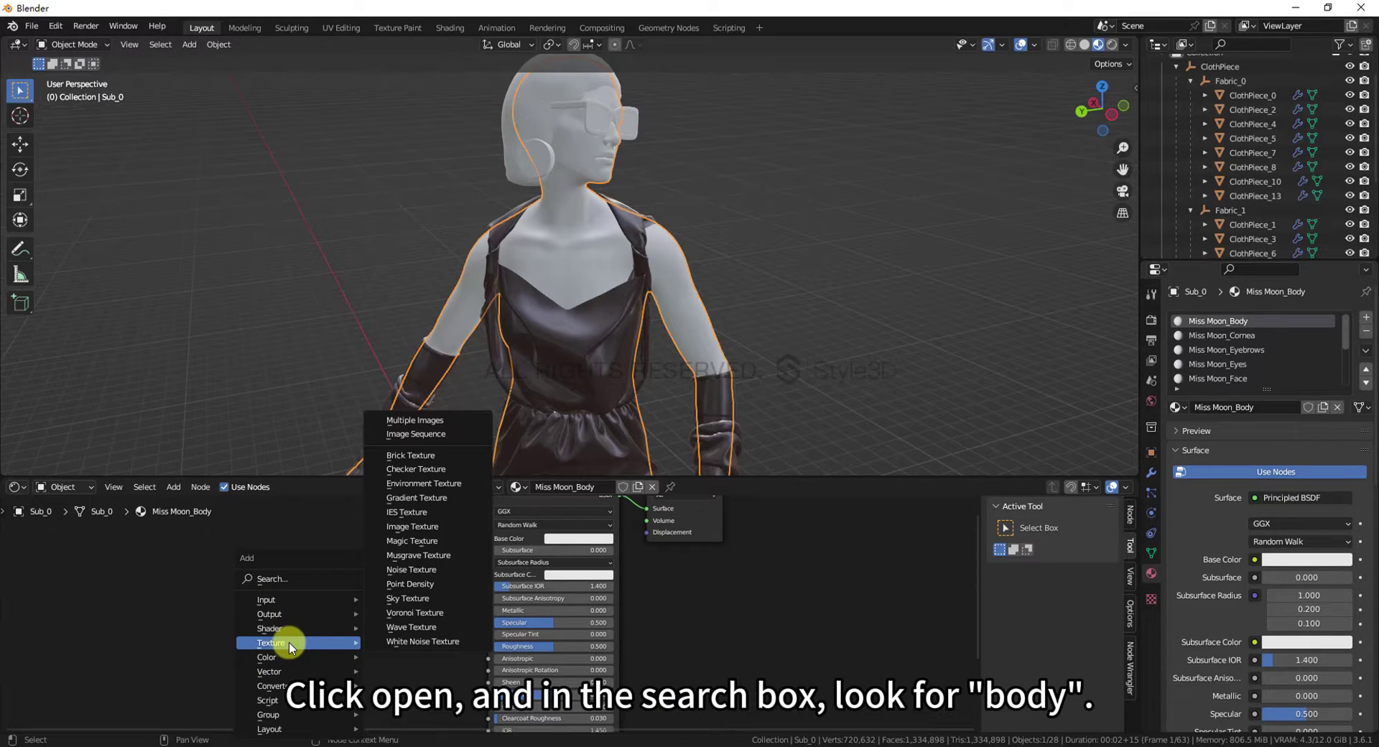
{"action": "left_click", "coordinate": [412, 527]}
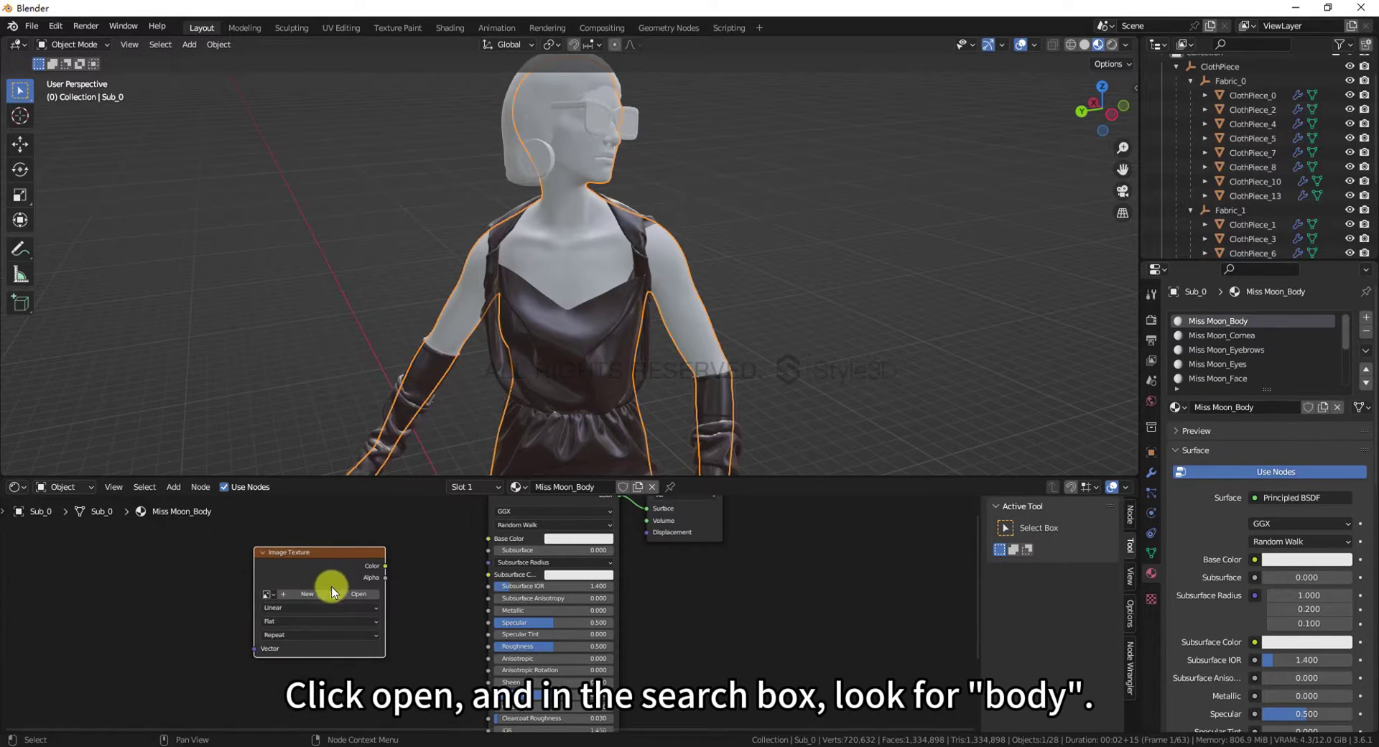
{"action": "left_click", "coordinate": [329, 605]}
Find the "body" textures, load Younger_miss_moon_body_d.jpg into the Image Texture, and connect its Color to the Principled BSDF's Base Color
{"action": "left_click", "coordinate": [346, 594]}
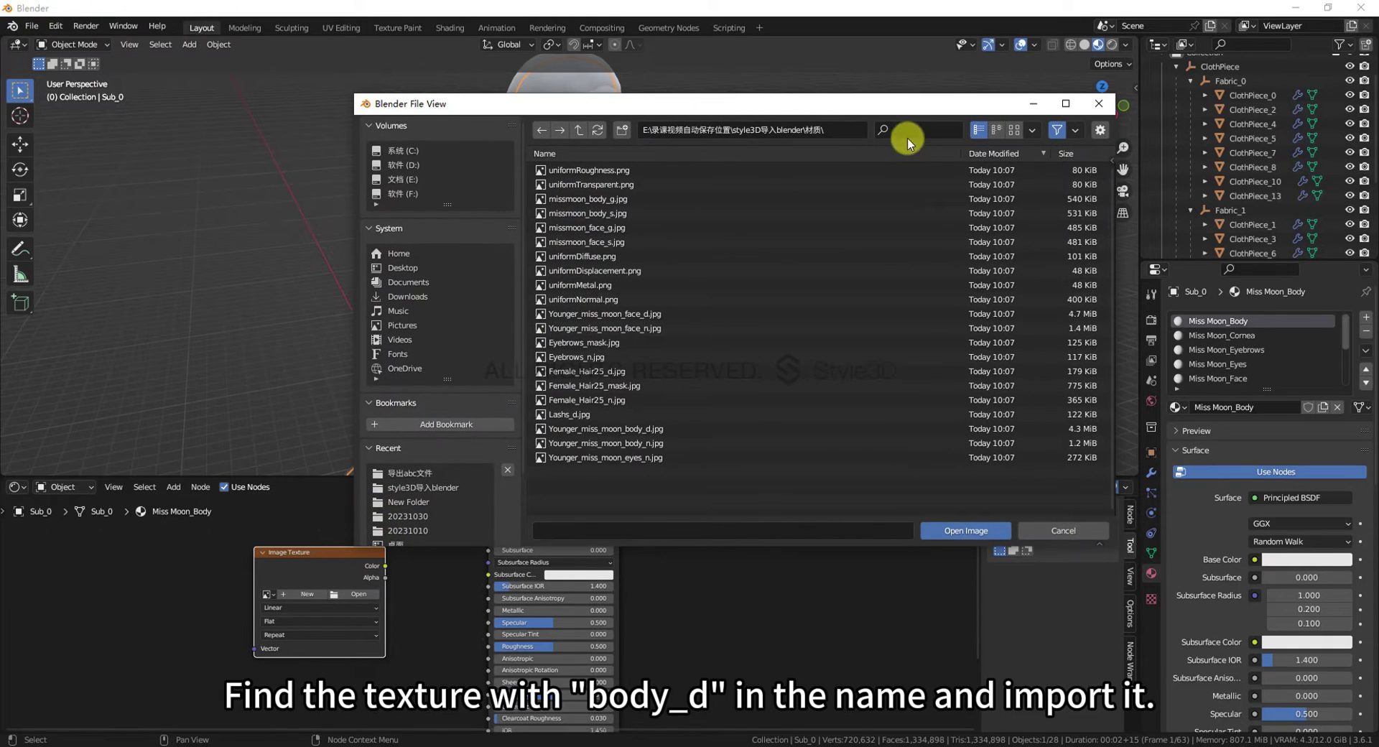
{"action": "type", "text": "body"}
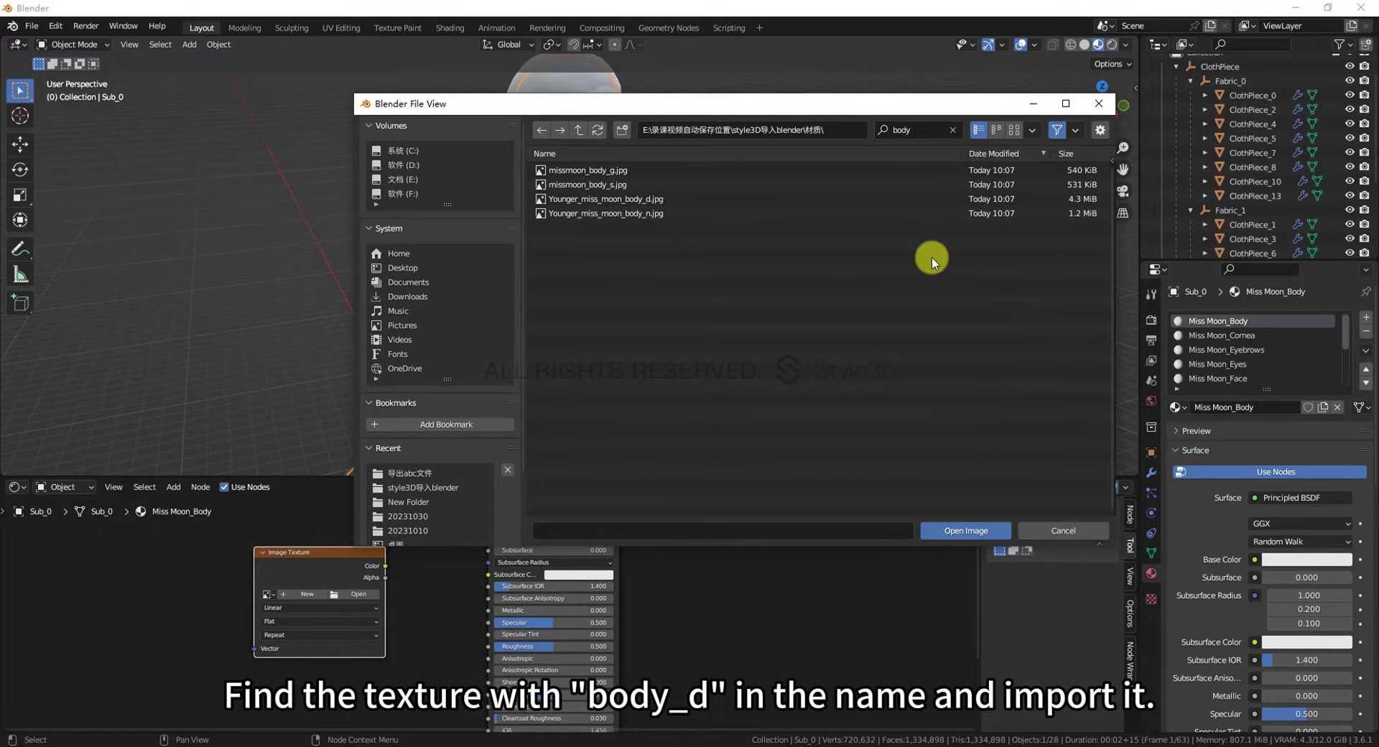
{"action": "left_click_drag", "start_coordinate": [739, 103], "coordinate": [694, 77]}
{"action": "double_click", "coordinate": [560, 173]}
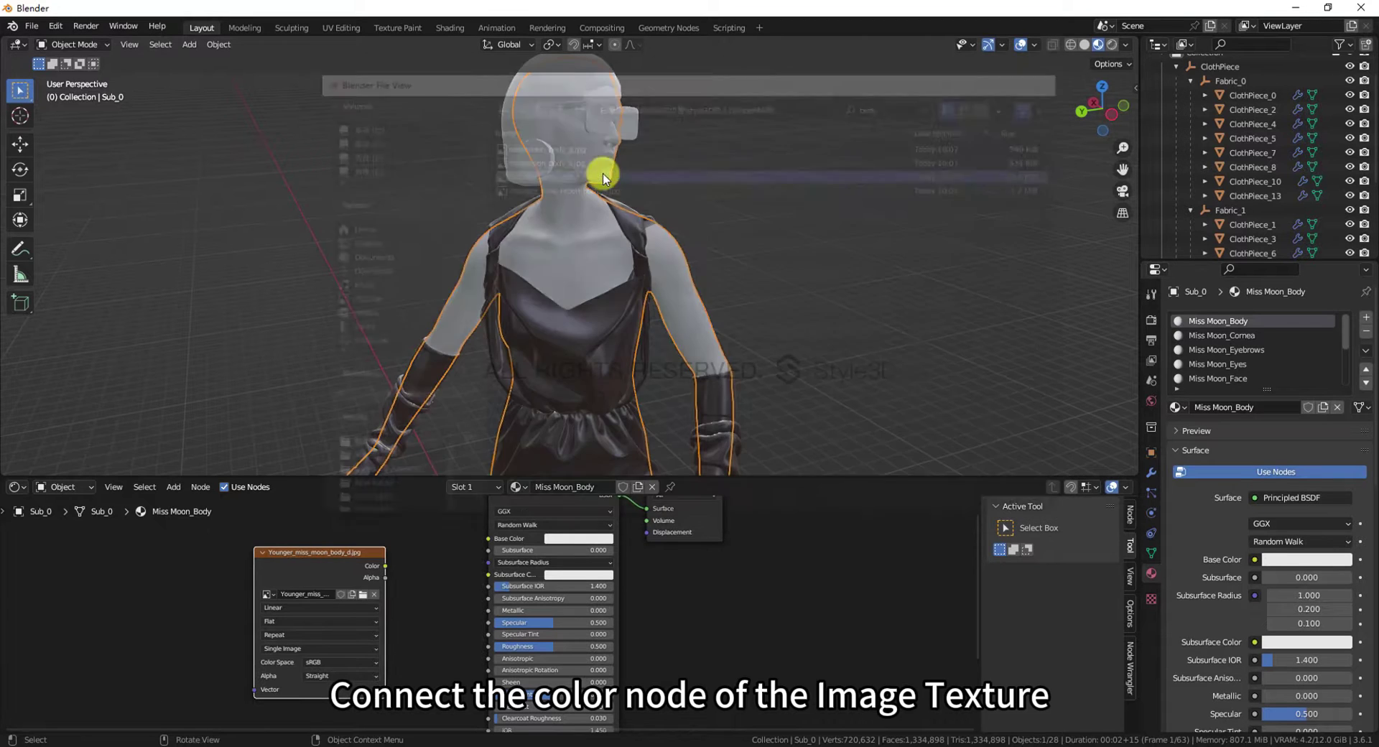
{"action": "left_click_drag", "start_coordinate": [329, 540], "coordinate": [316, 540]}
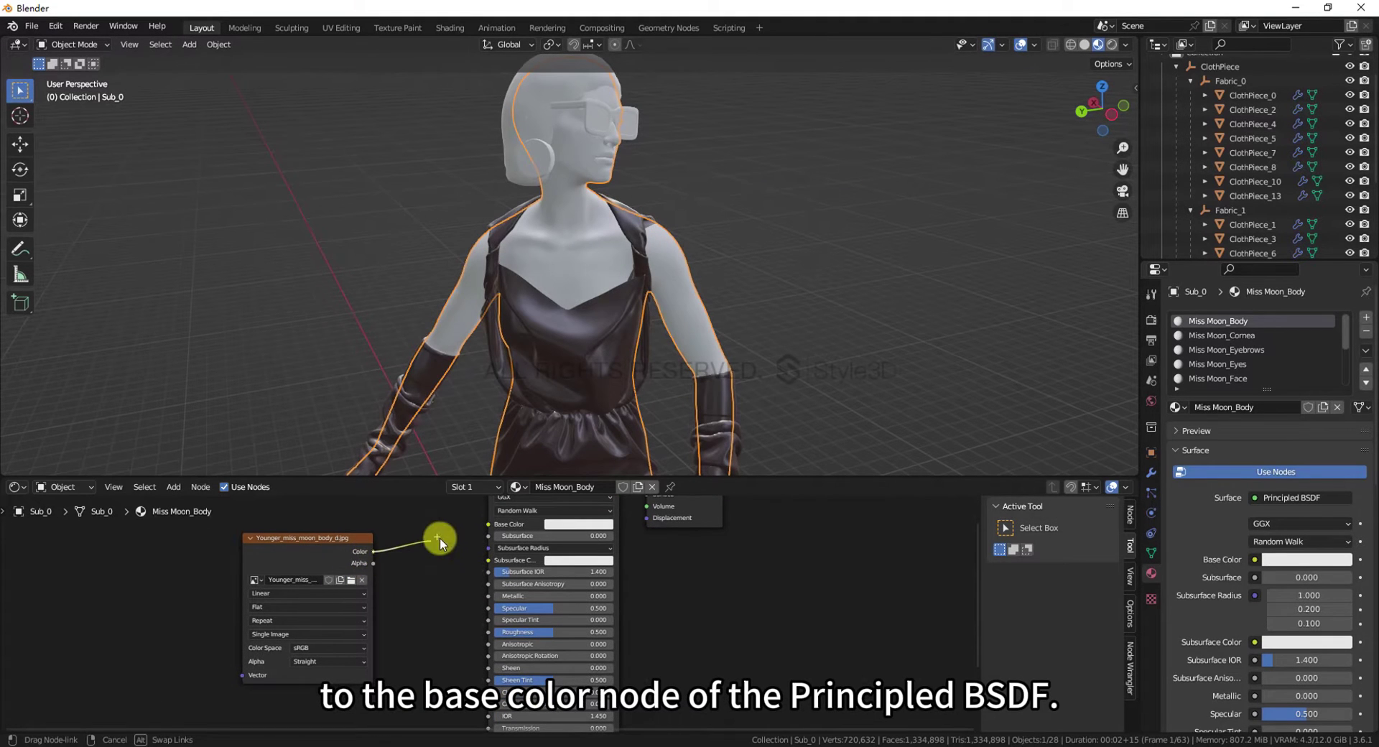
{"action": "scroll", "coordinate": [640, 615], "scroll_direction": "down", "scroll_amount": 3}
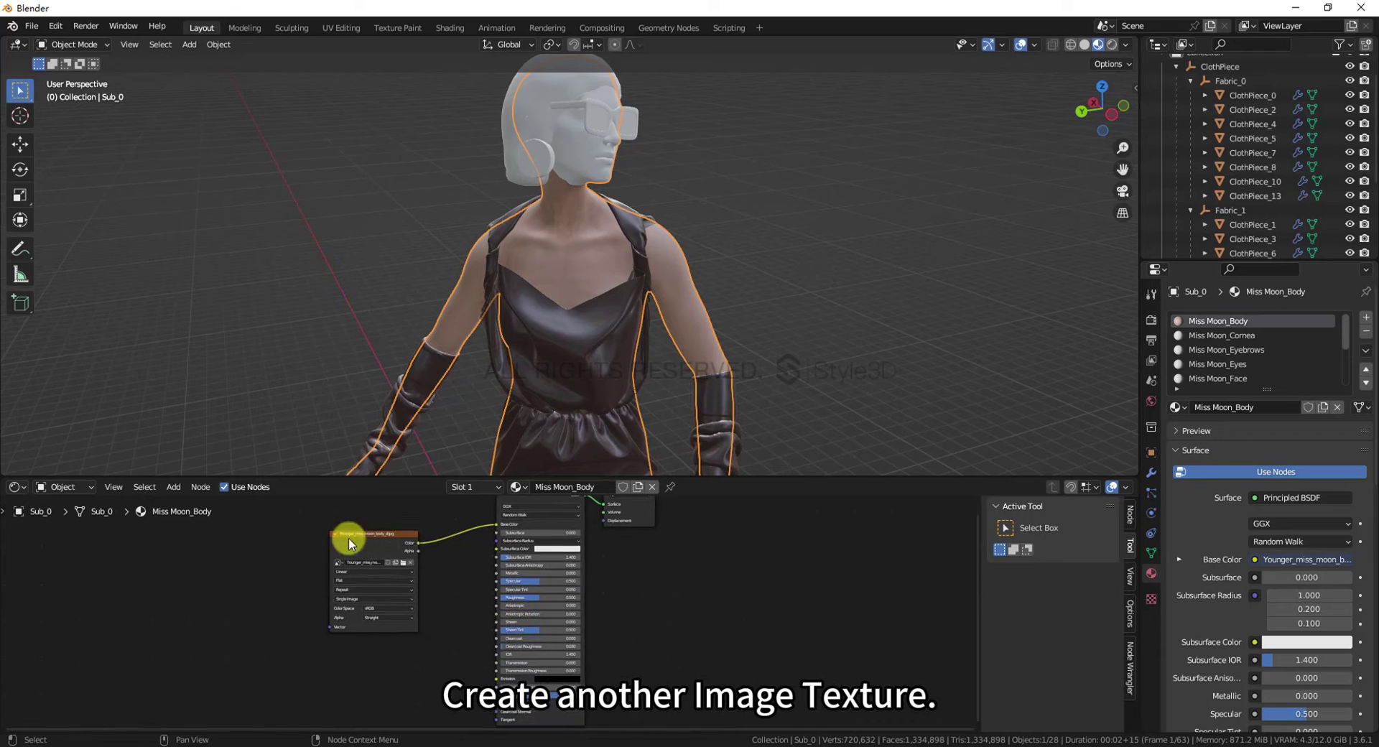
Add a second Image Texture node beside the lower inputs of the Miss Moon_Body material's Principled BSDF
{"action": "left_click_drag", "start_coordinate": [399, 574], "coordinate": [414, 515]}
{"action": "scroll", "coordinate": [503, 582], "scroll_direction": "down", "scroll_amount": 1}
{"action": "scroll", "coordinate": [579, 641], "scroll_direction": "up", "scroll_amount": 5}
{"action": "middle_click_drag", "start_coordinate": [574, 686], "coordinate": [620, 593]}
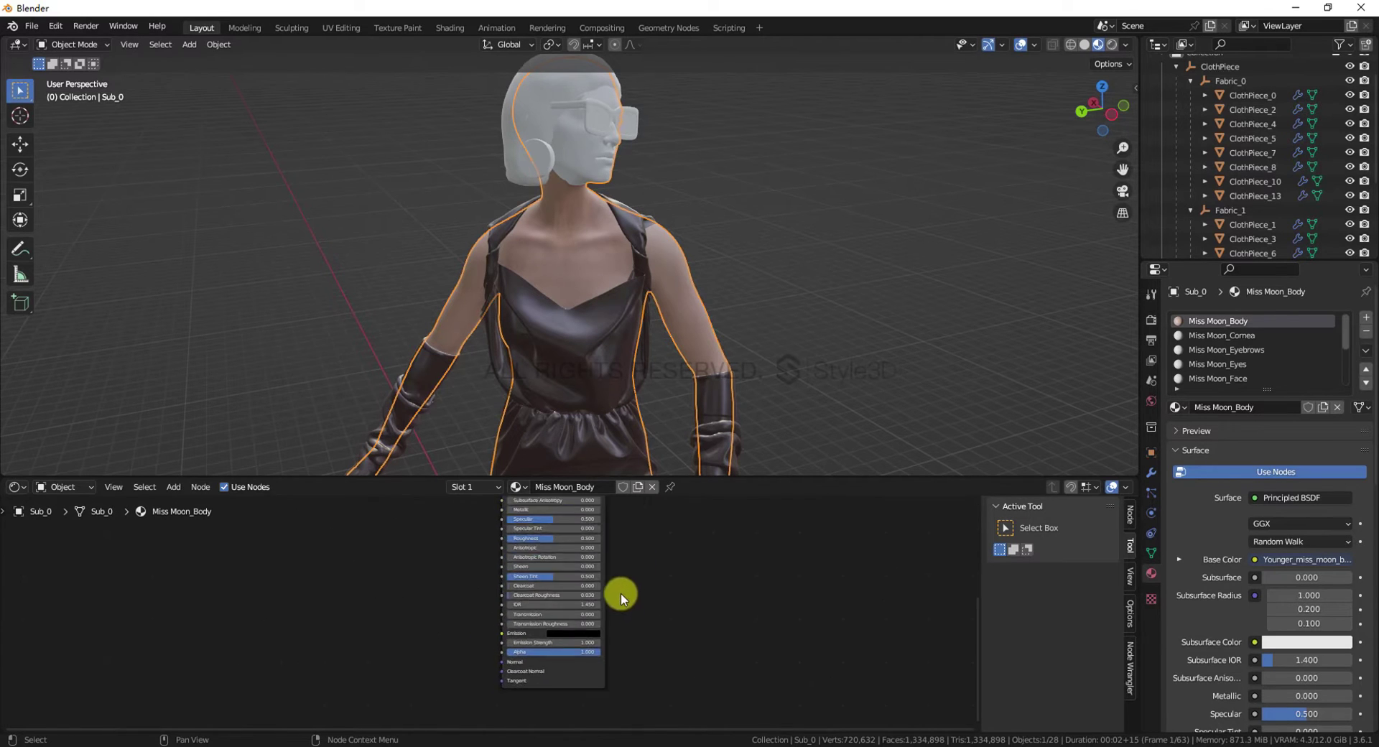
{"action": "scroll", "coordinate": [433, 623], "scroll_direction": "up", "scroll_amount": 1}
{"action": "key", "text": "shift+a"}
{"action": "mouse_move", "coordinate": [354, 583]}
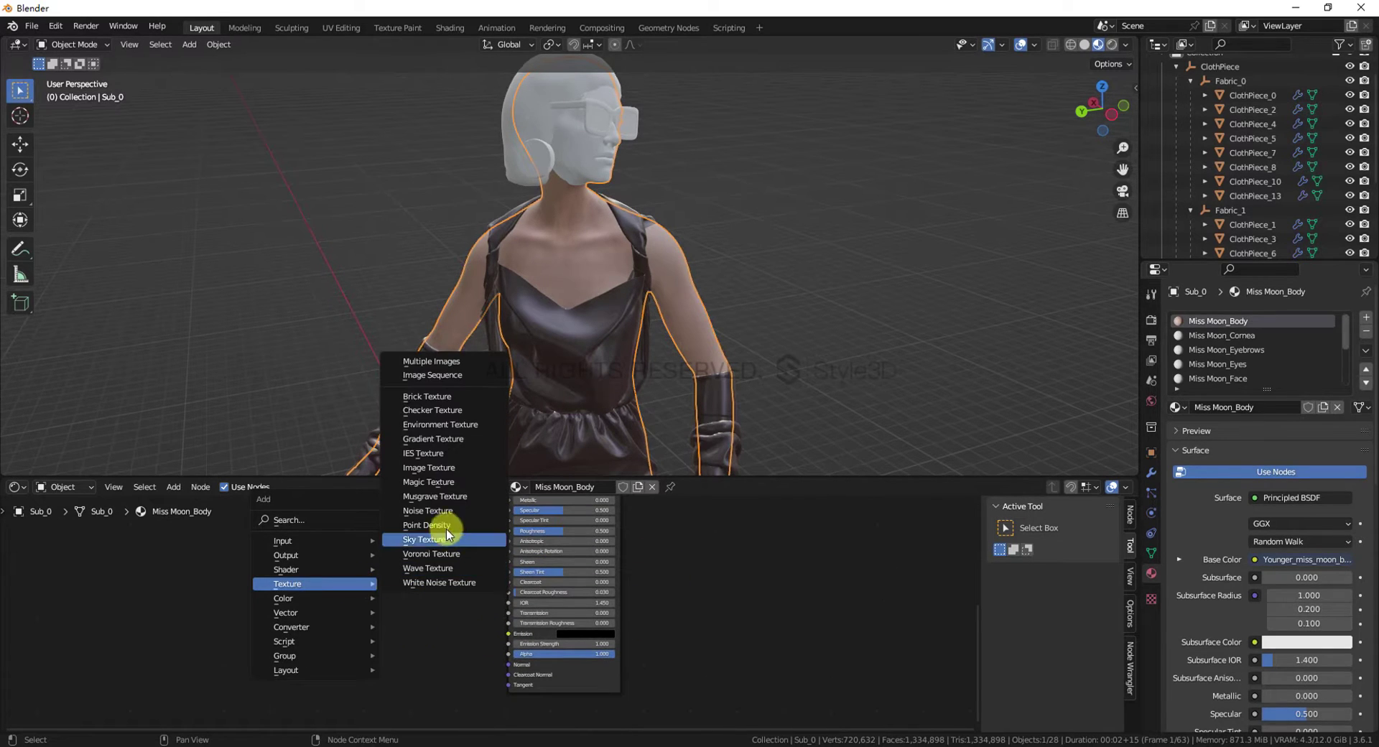
{"action": "left_click", "coordinate": [447, 471]}
{"action": "left_click", "coordinate": [277, 563]}
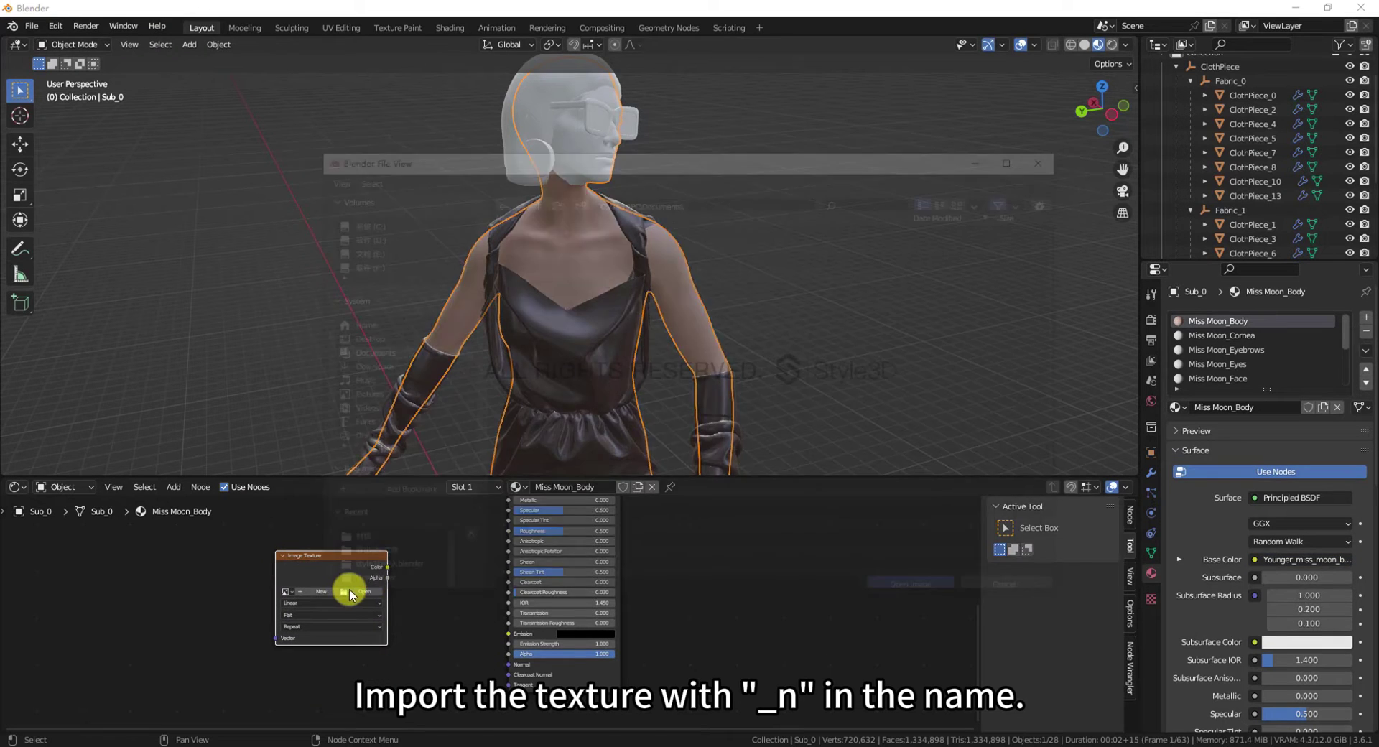
Search for "body", load Younger_miss_moon_body_n.jpg into the second Image Texture, and shift the node away from the shader
{"action": "left_click", "coordinate": [344, 584]}
{"action": "left_click", "coordinate": [869, 182]}
{"action": "type", "text": "body"}
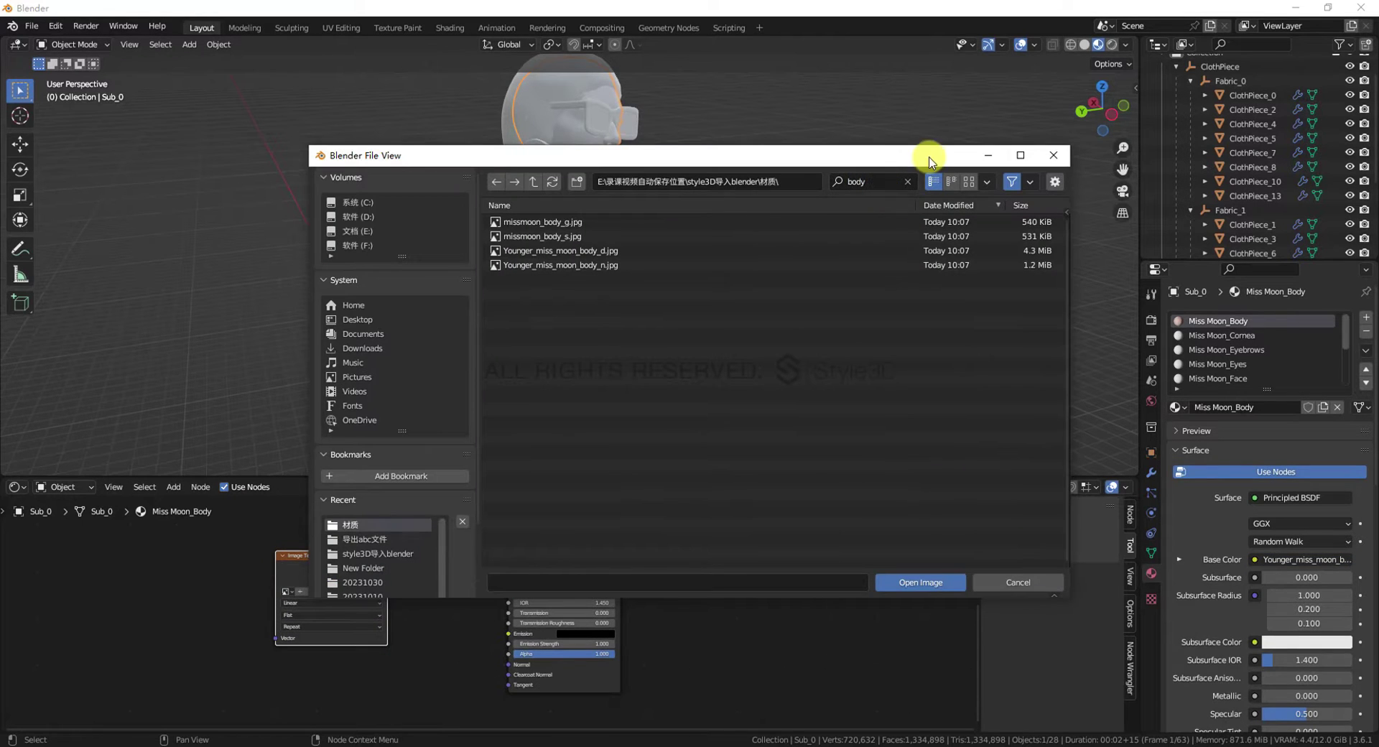
{"action": "double_click", "coordinate": [603, 265]}
{"action": "mouse_move", "coordinate": [341, 560]}
{"action": "left_mouse_down"}
{"action": "mouse_move", "coordinate": [346, 538]}
{"action": "mouse_move", "coordinate": [323, 549]}
{"action": "left_mouse_up"}
Add a Normal Map node, feed its Color from Younger_miss_moon_body_n.jpg, and connect its Normal output to the Principled BSDF's Normal
{"action": "key", "text": "shift+a"}
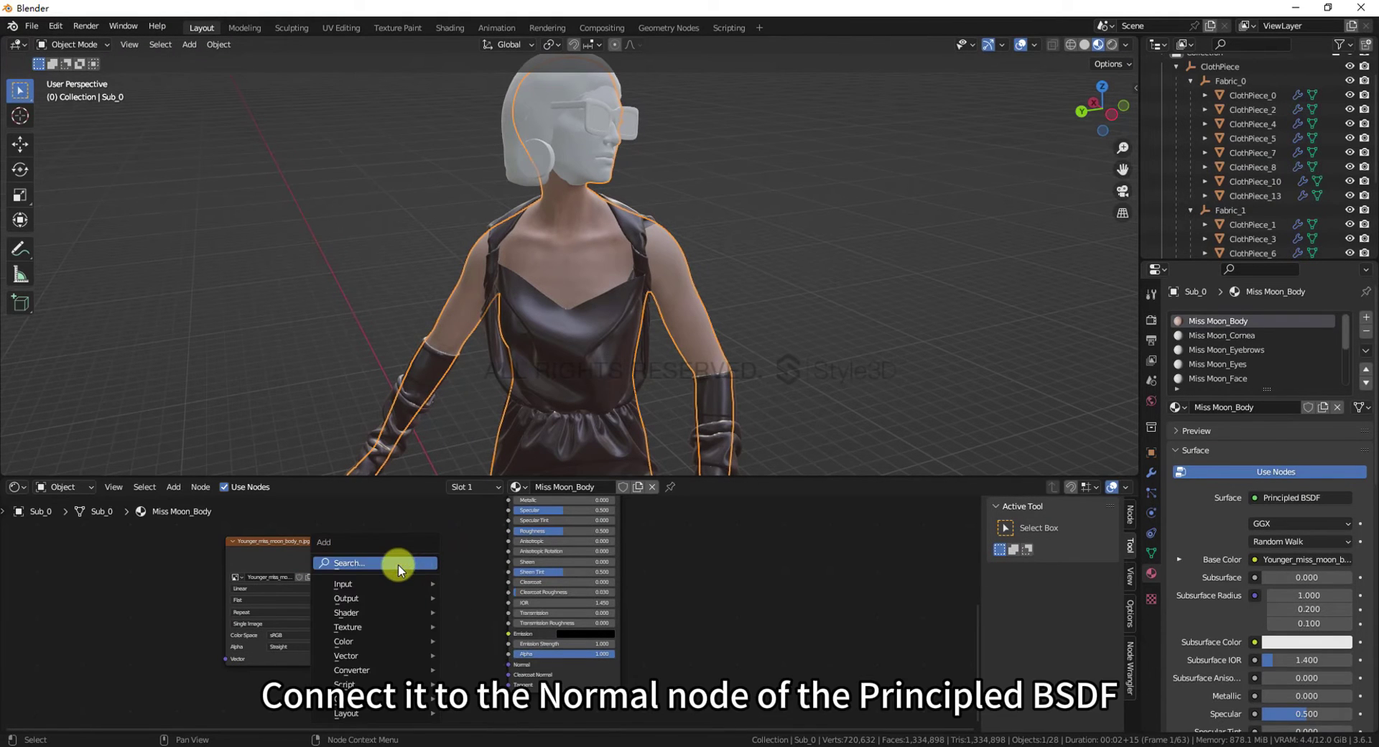
{"action": "left_click", "coordinate": [397, 563]}
{"action": "type", "text": "normal"}
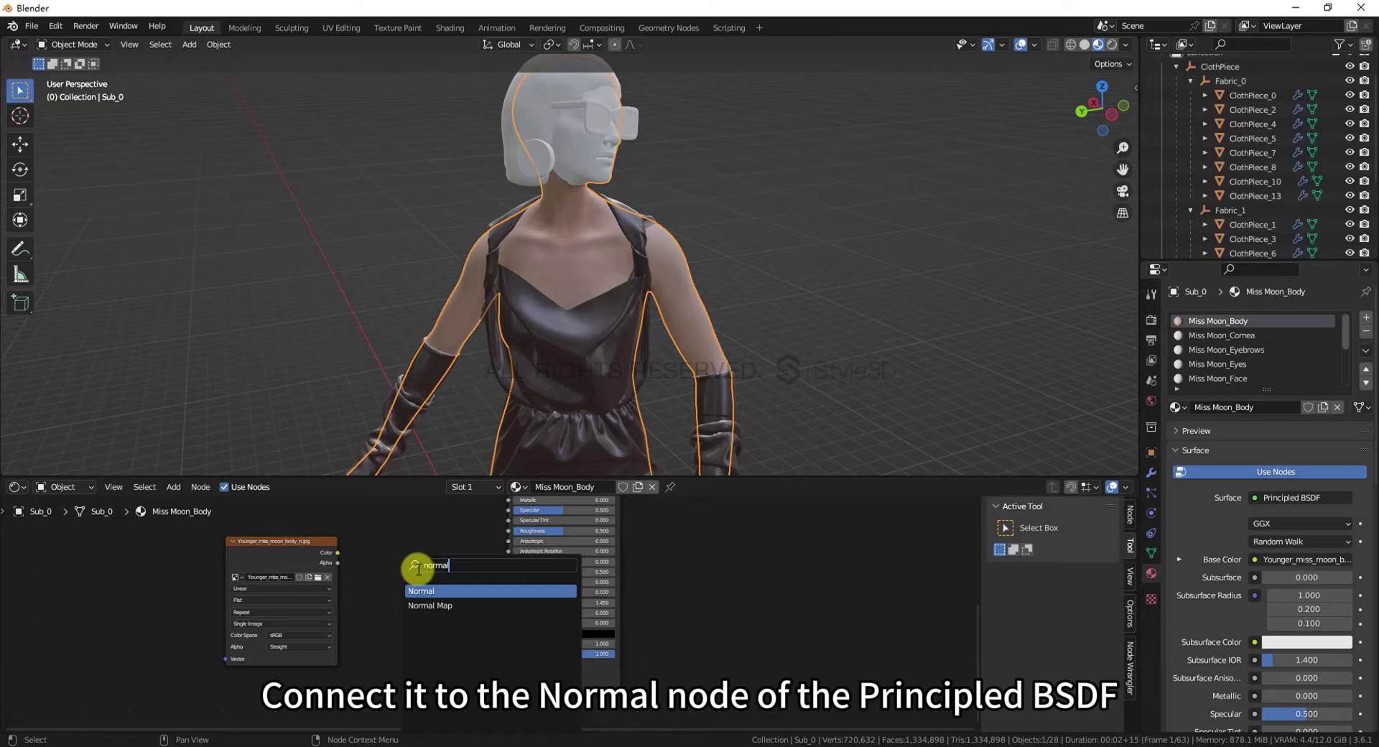
{"action": "left_click", "coordinate": [471, 610]}
{"action": "left_click", "coordinate": [415, 547]}
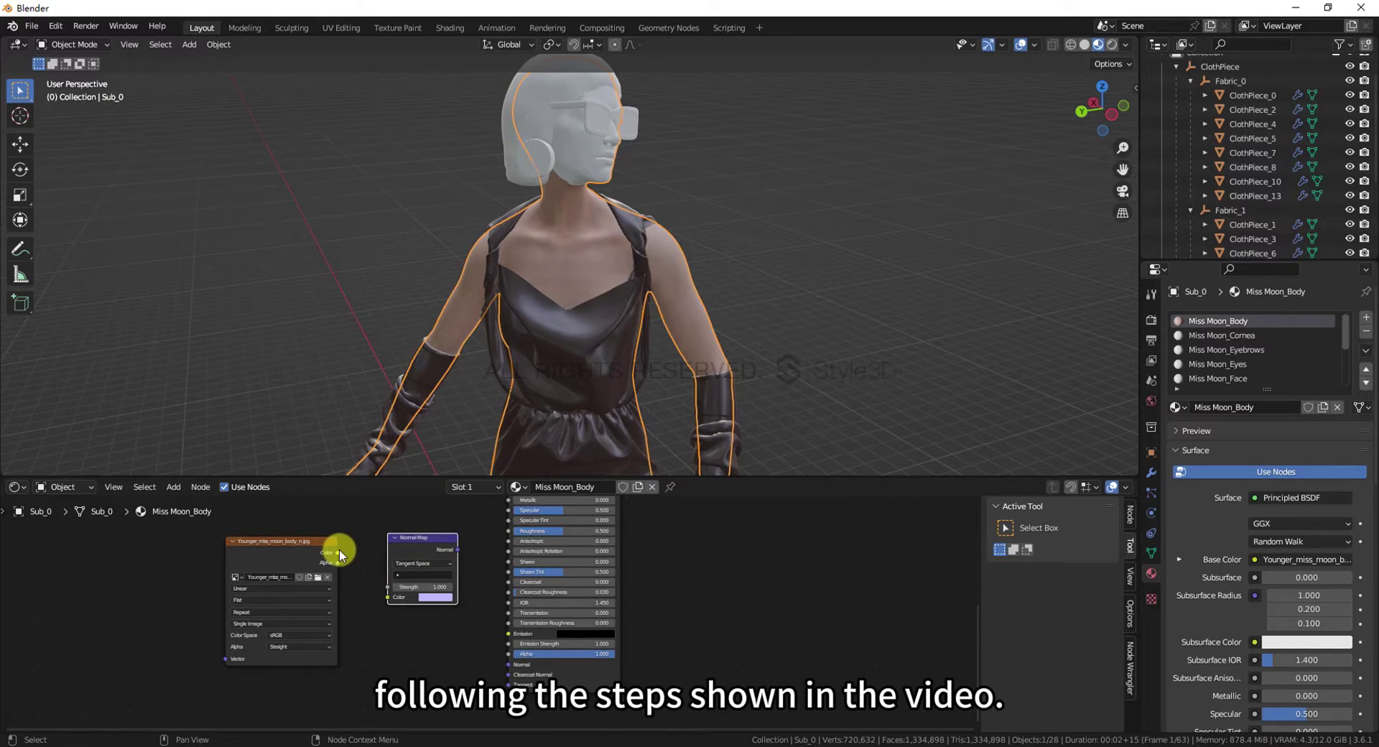
{"action": "left_click_drag", "start_coordinate": [400, 590], "coordinate": [388, 596]}
{"action": "mouse_move", "coordinate": [457, 550]}
{"action": "left_mouse_down"}
{"action": "mouse_move", "coordinate": [508, 665]}
{"action": "mouse_move", "coordinate": [432, 555]}
{"action": "left_mouse_up"}
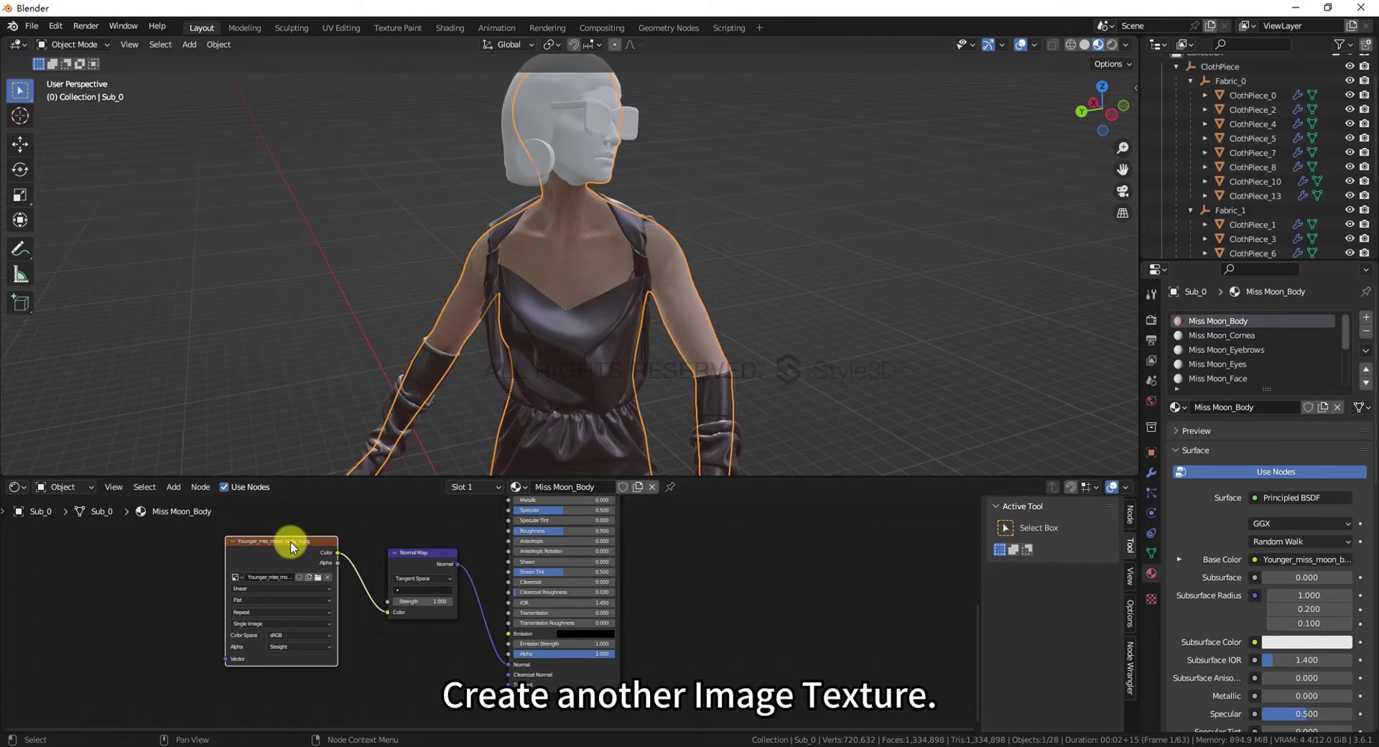
Add a third Image Texture node above the Younger_miss_moon_body_n.jpg node in the Miss Moon_Body material
{"action": "left_click_drag", "start_coordinate": [292, 544], "coordinate": [274, 590]}
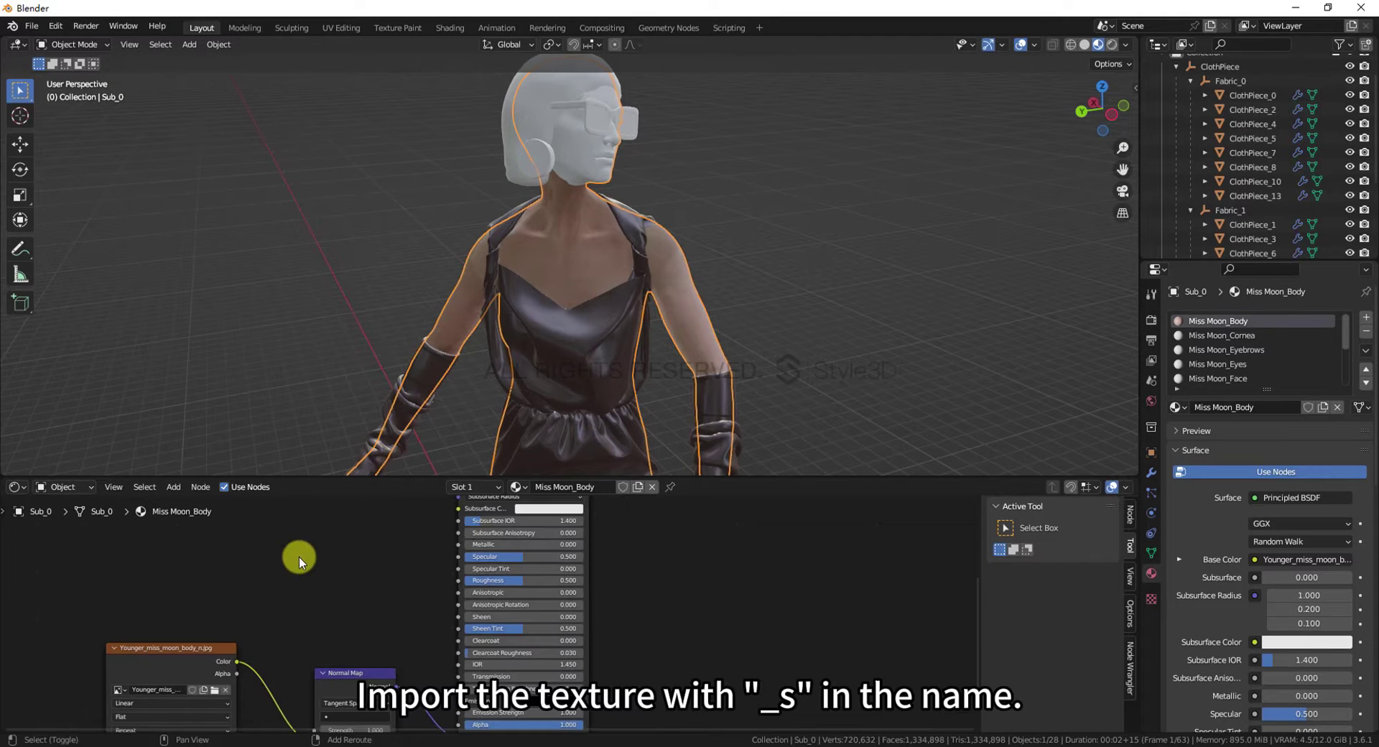
{"action": "key", "text": "shift+a"}
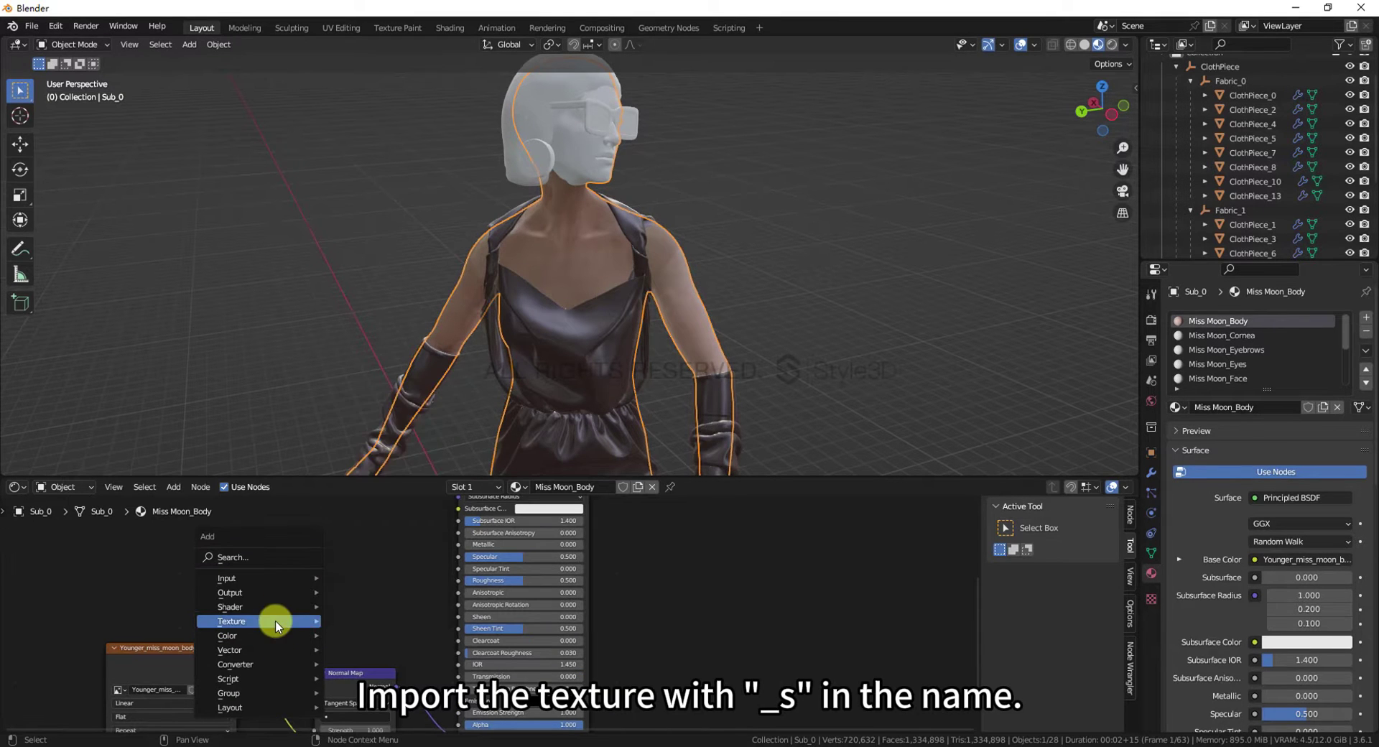
{"action": "mouse_move", "coordinate": [274, 619]}
{"action": "left_click", "coordinate": [388, 434]}
{"action": "left_click", "coordinate": [265, 538]}
Load missmoon_body_s.jpg into the third Image Texture node and connect its Color output to the Principled BSDF's Sheen input
{"action": "left_click", "coordinate": [288, 568]}
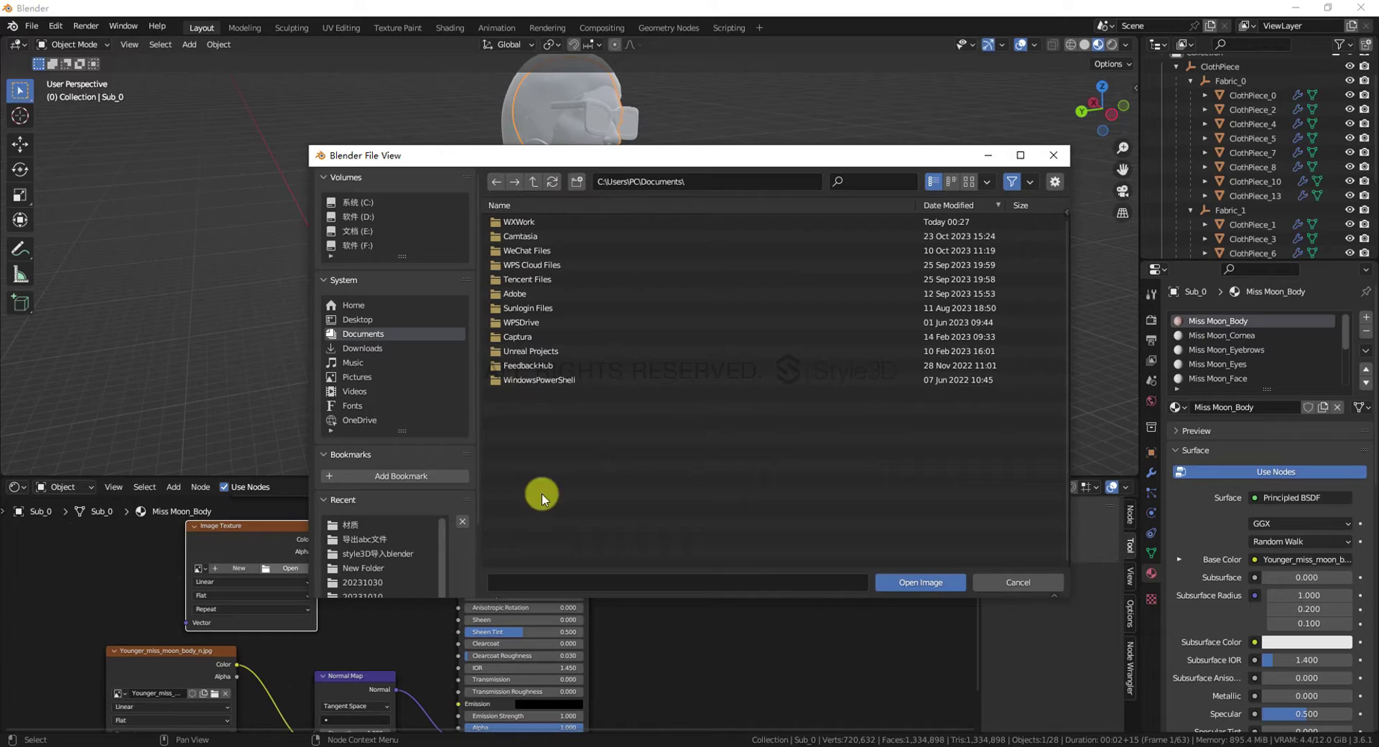
{"action": "left_click", "coordinate": [359, 524]}
{"action": "left_click", "coordinate": [871, 184]}
{"action": "type", "text": "body"}
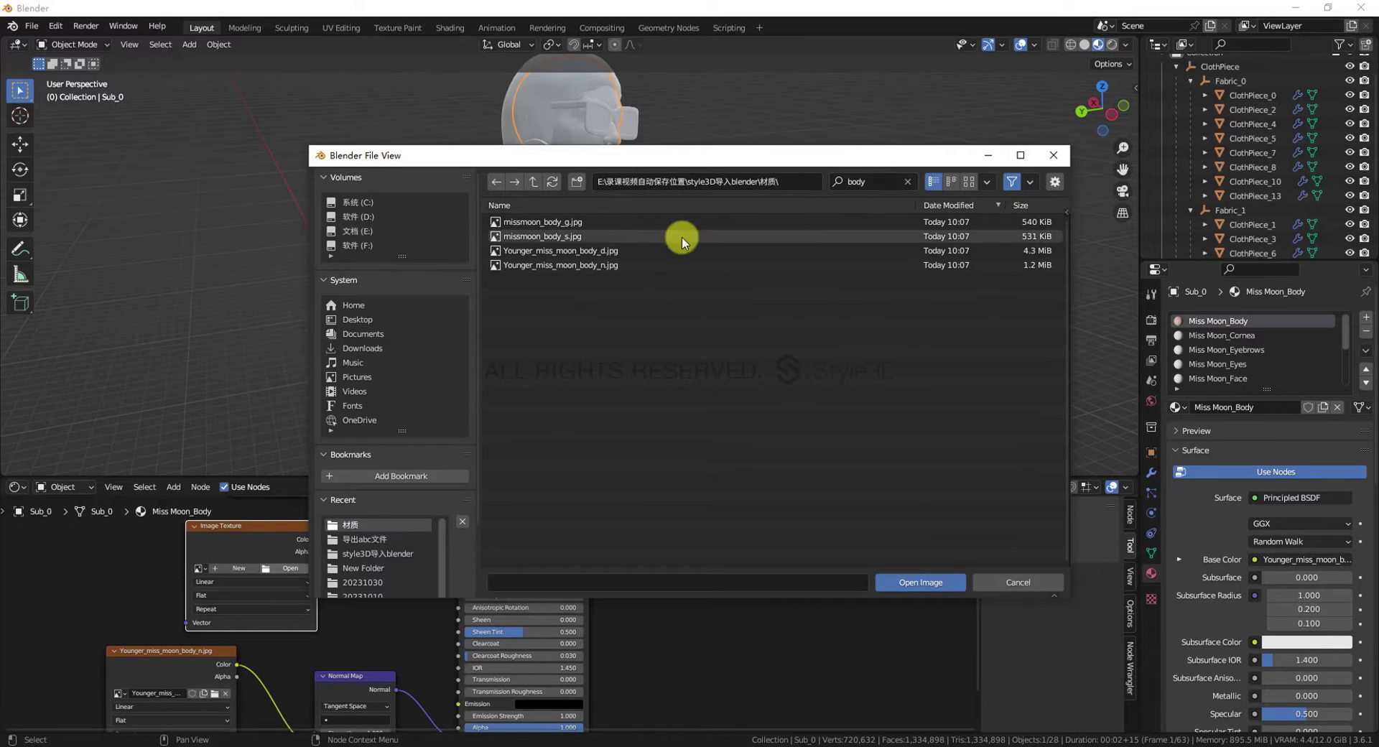
{"action": "left_click", "coordinate": [607, 236]}
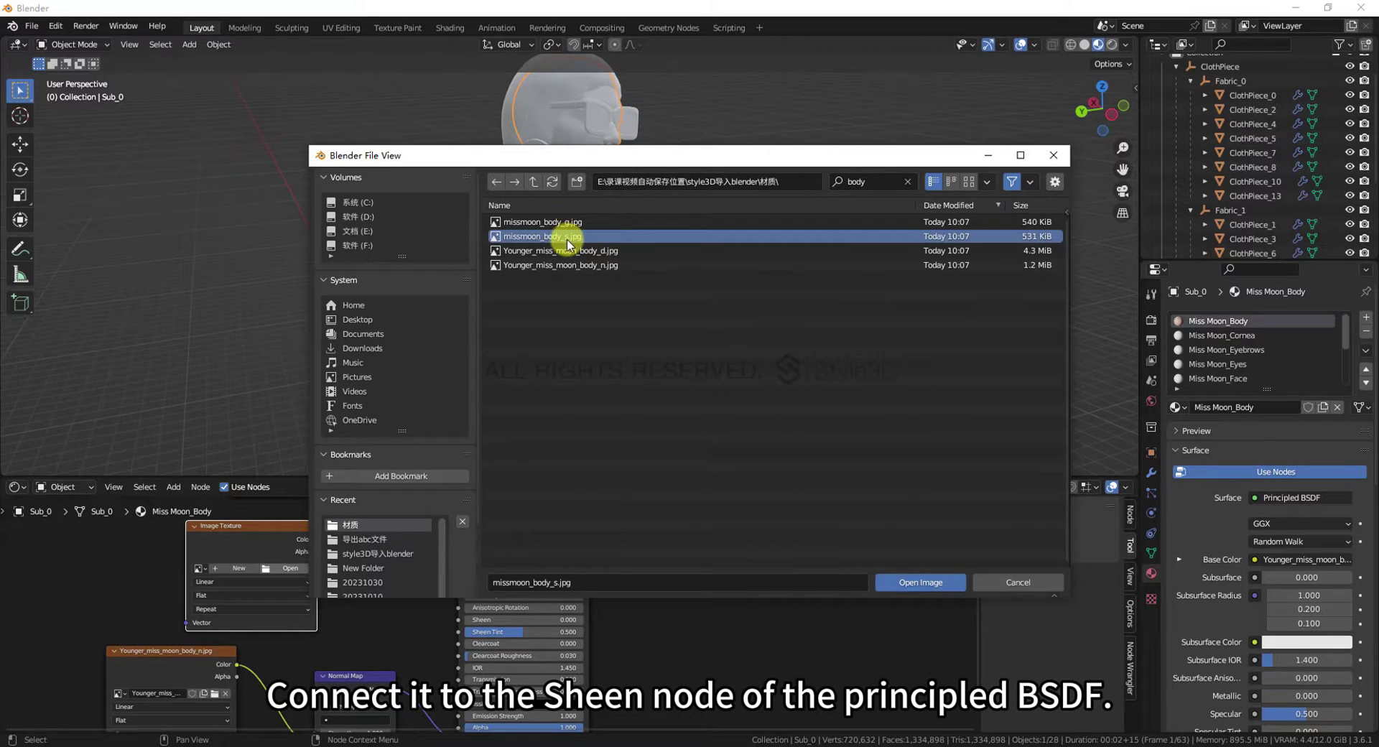
{"action": "double_click", "coordinate": [607, 239]}
{"action": "left_click_drag", "start_coordinate": [288, 526], "coordinate": [458, 619]}
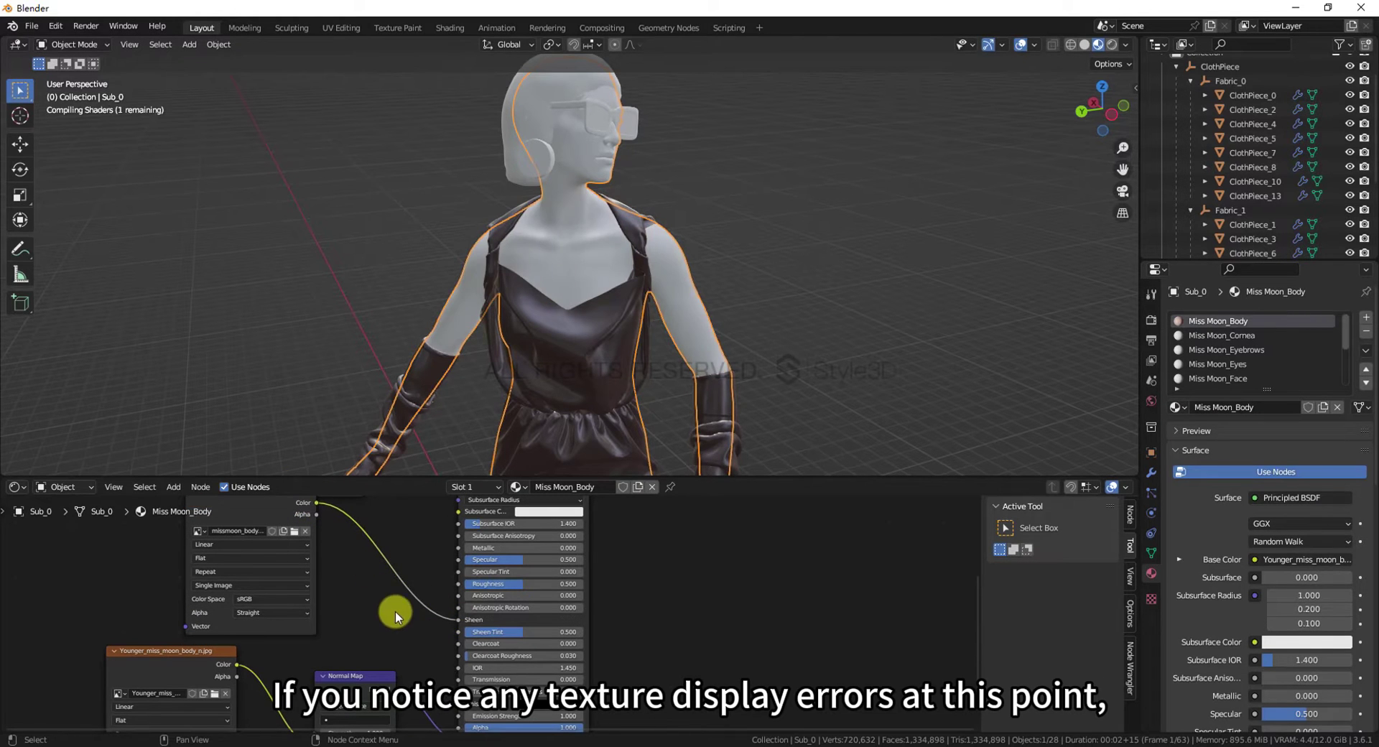
Set the Color Space of the missmoon_body_s.jpg and Younger_miss_moon_body_n.jpg texture nodes to Non-Color
{"action": "middle_click_drag", "start_coordinate": [645, 332], "coordinate": [493, 311]}
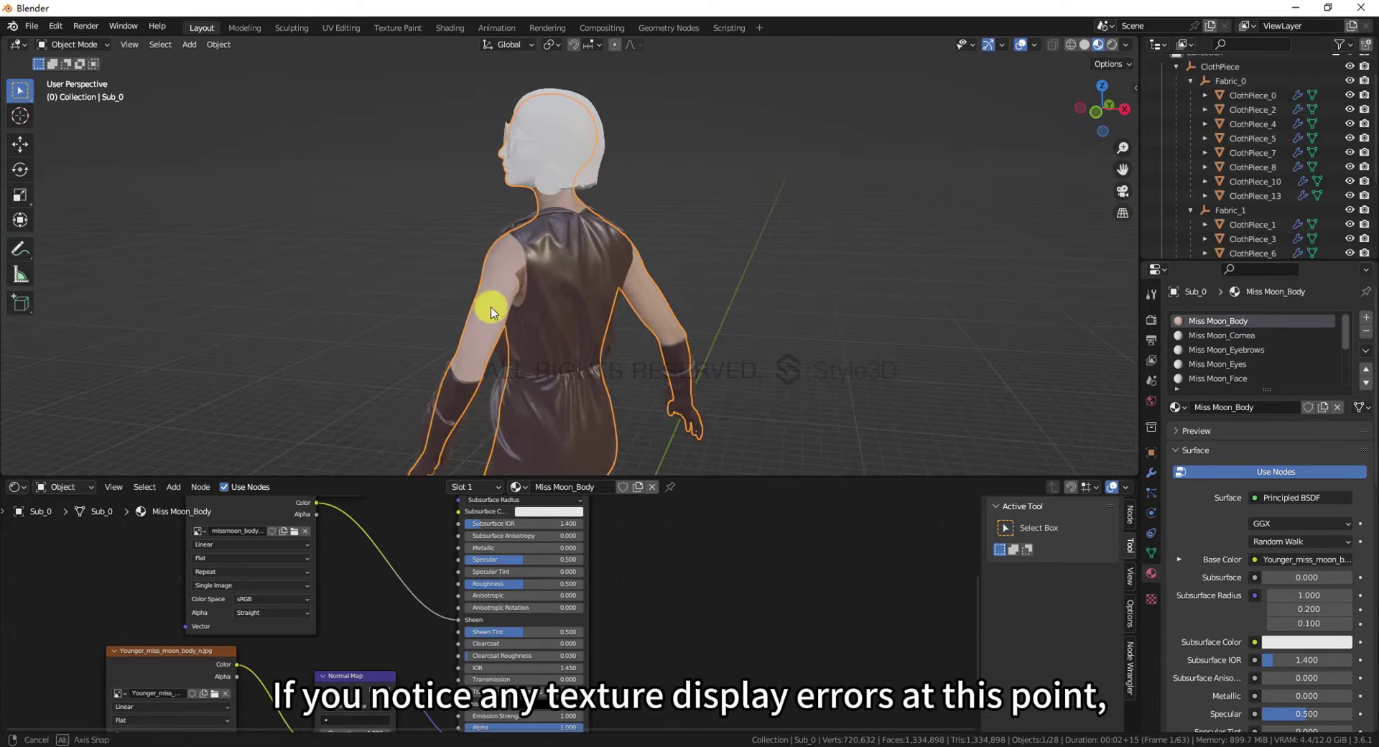
{"action": "left_click", "coordinate": [259, 601]}
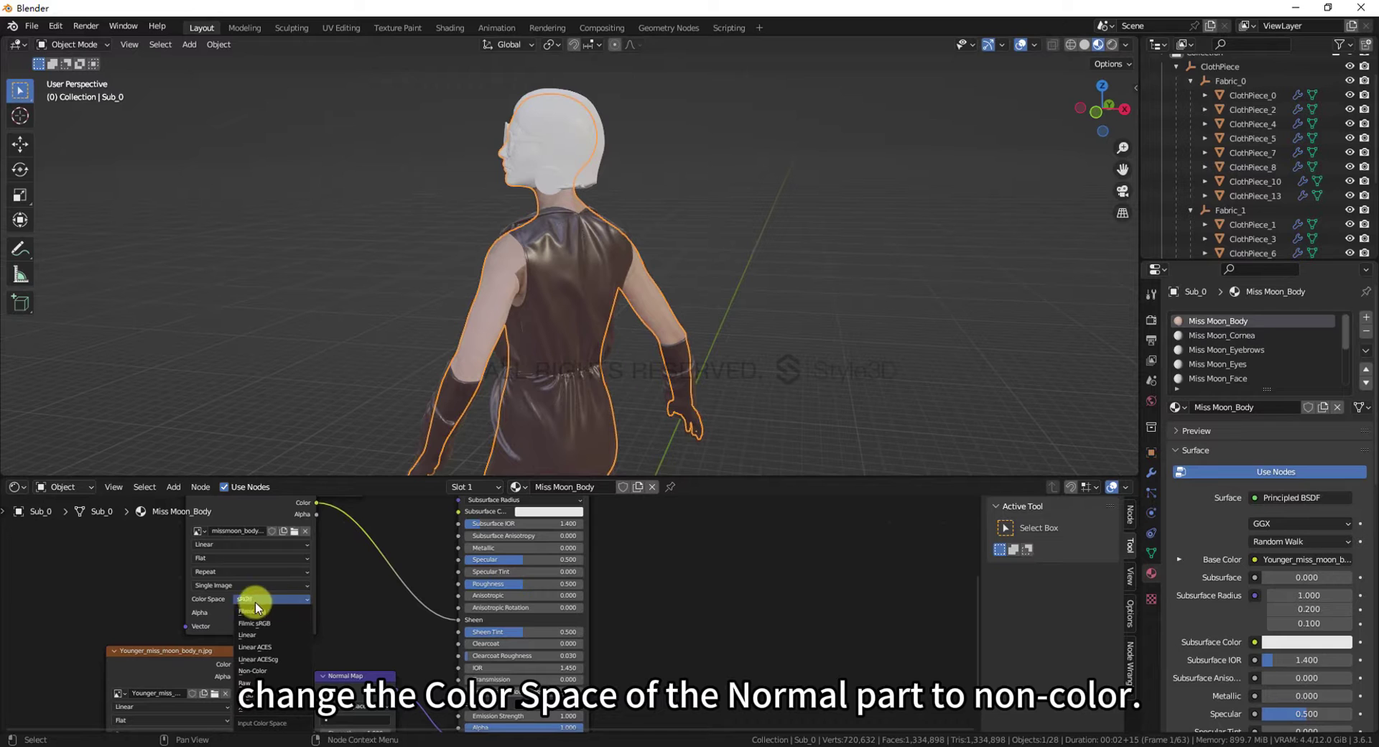
{"action": "left_click", "coordinate": [274, 669]}
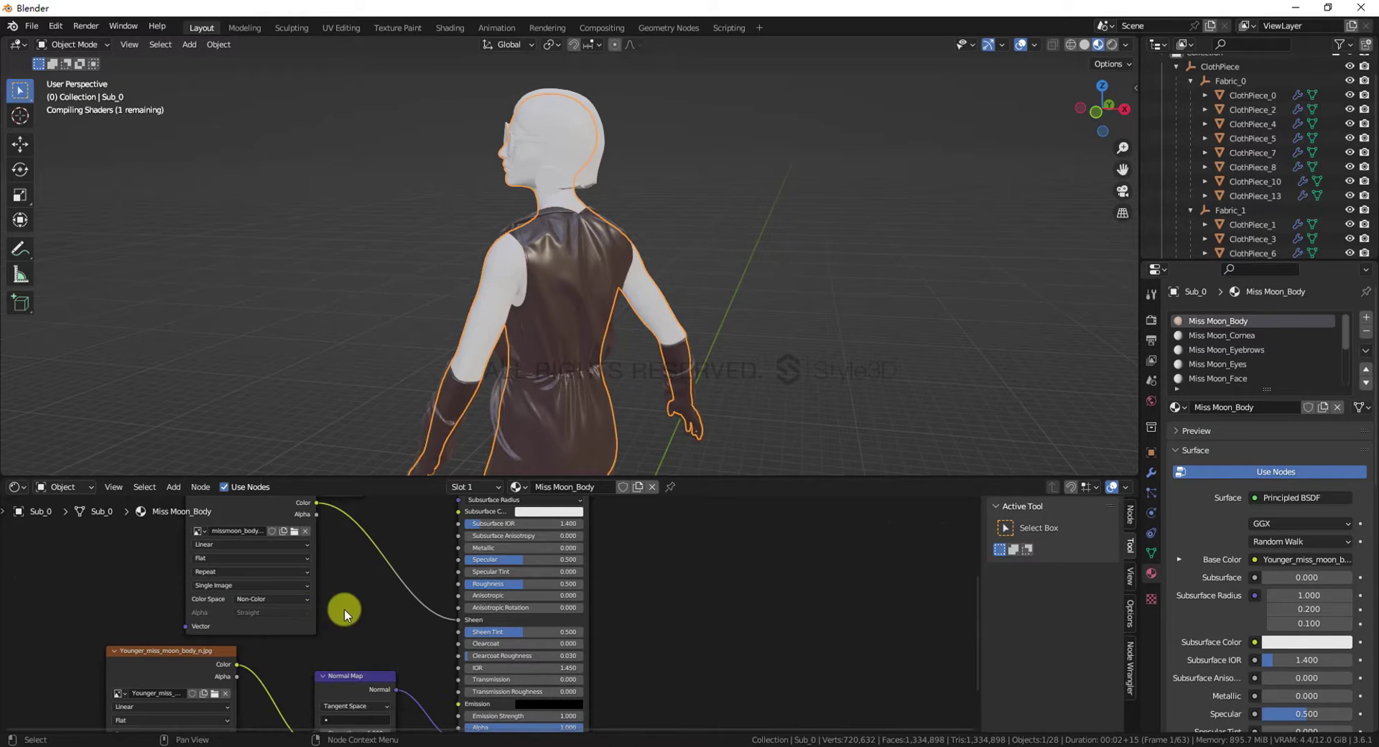
{"action": "scroll", "coordinate": [372, 580], "scroll_direction": "down", "scroll_amount": 3}
{"action": "middle_click_drag", "start_coordinate": [381, 624], "coordinate": [385, 555]}
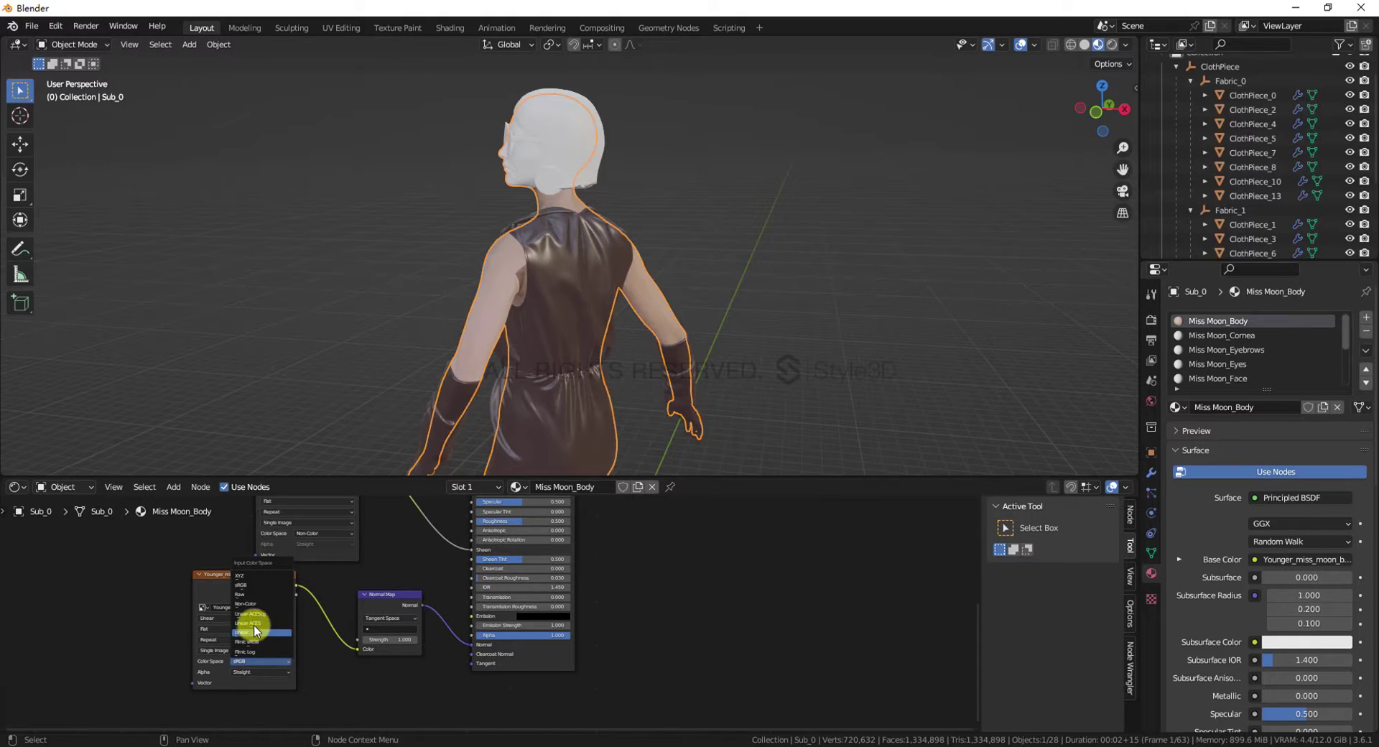
{"action": "left_click", "coordinate": [274, 604]}
{"action": "scroll", "coordinate": [541, 409], "scroll_direction": "up", "scroll_amount": 2}
{"action": "middle_click_drag", "start_coordinate": [541, 409], "coordinate": [655, 307]}
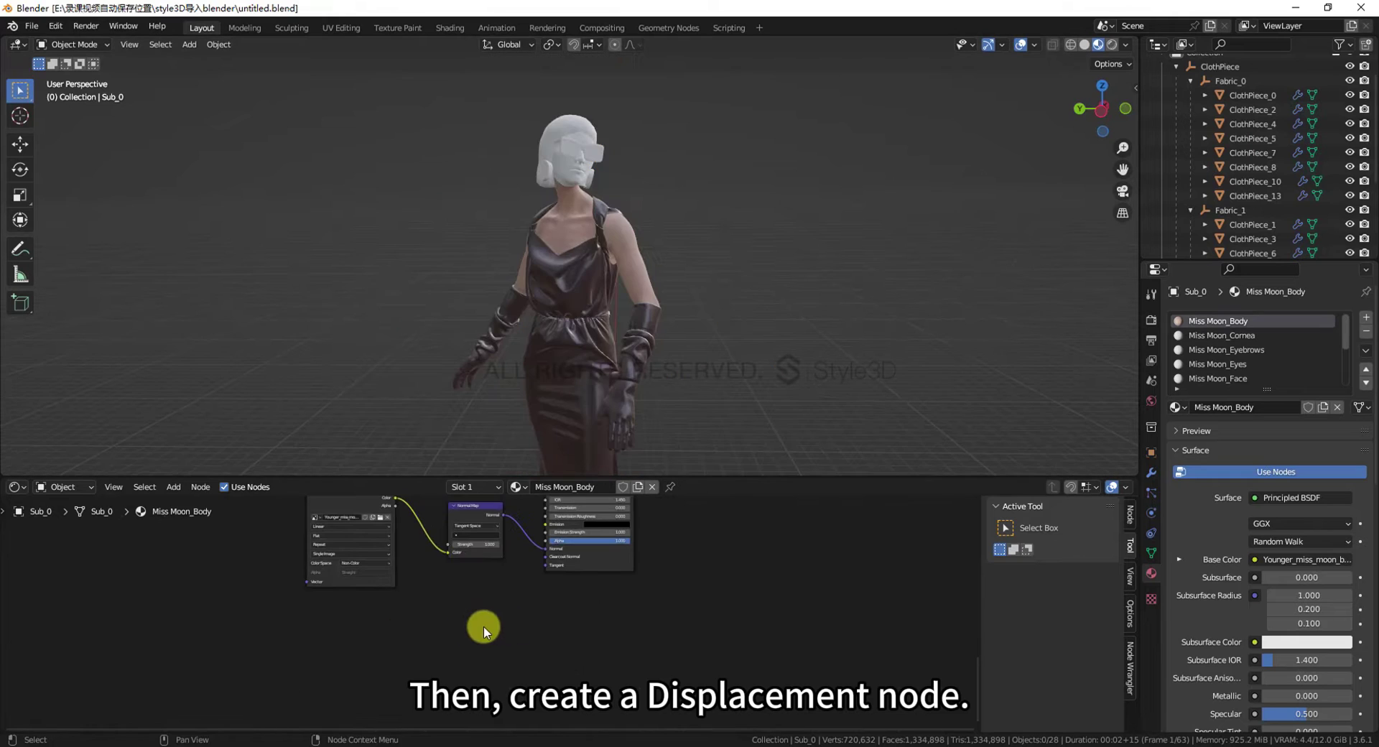
Add a fourth Image Texture node and a Displacement node below the existing nodes of the Miss Moon_Body material
{"action": "key", "text": "shift+a"}
{"action": "mouse_move", "coordinate": [442, 645]}
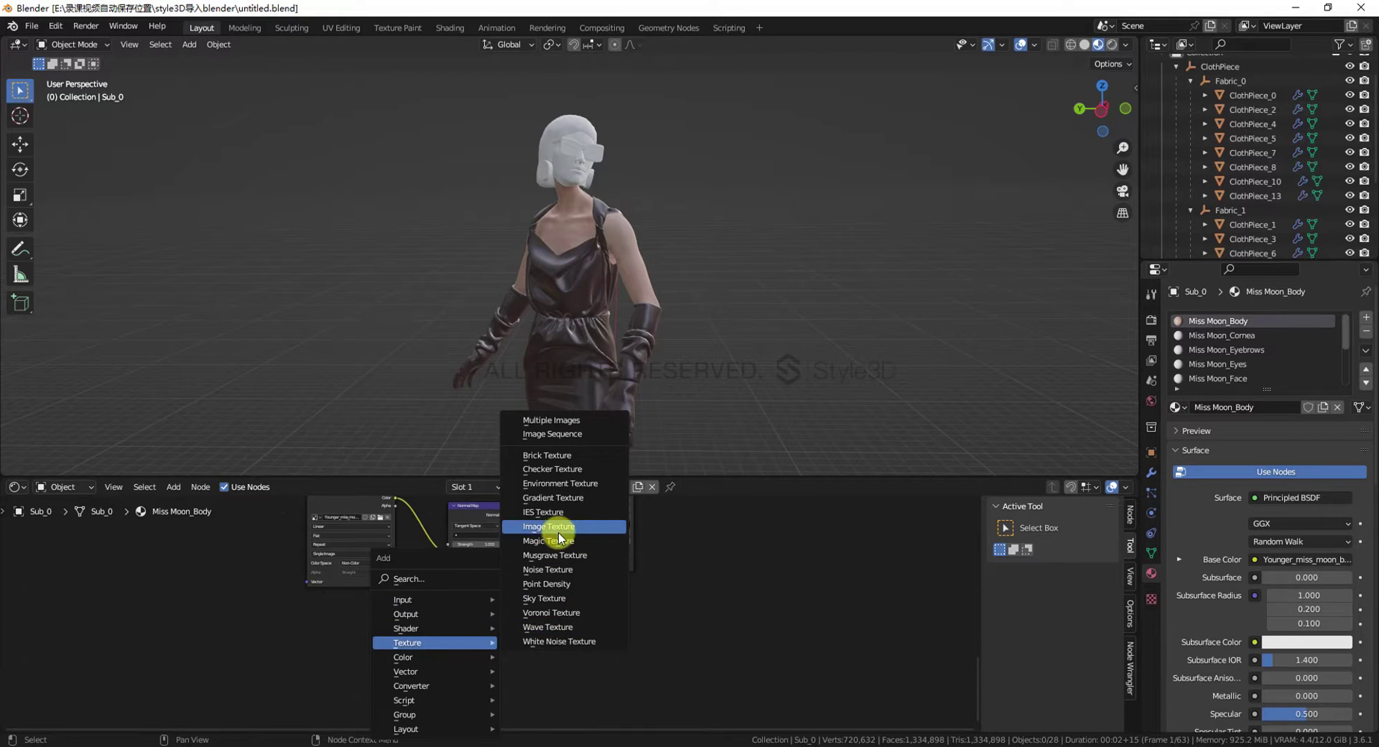
{"action": "left_click", "coordinate": [569, 526]}
{"action": "left_click", "coordinate": [421, 621]}
{"action": "key", "text": "shift+a"}
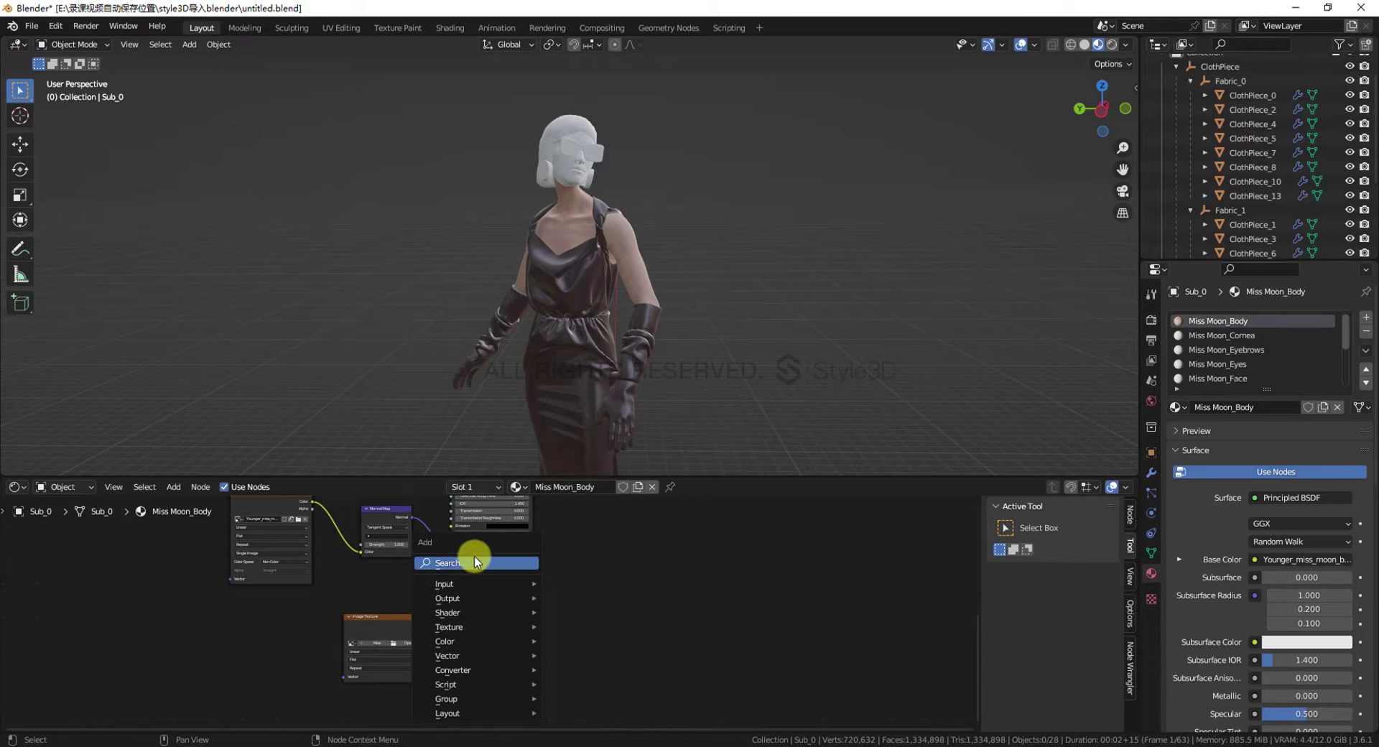
{"action": "left_click", "coordinate": [474, 564]}
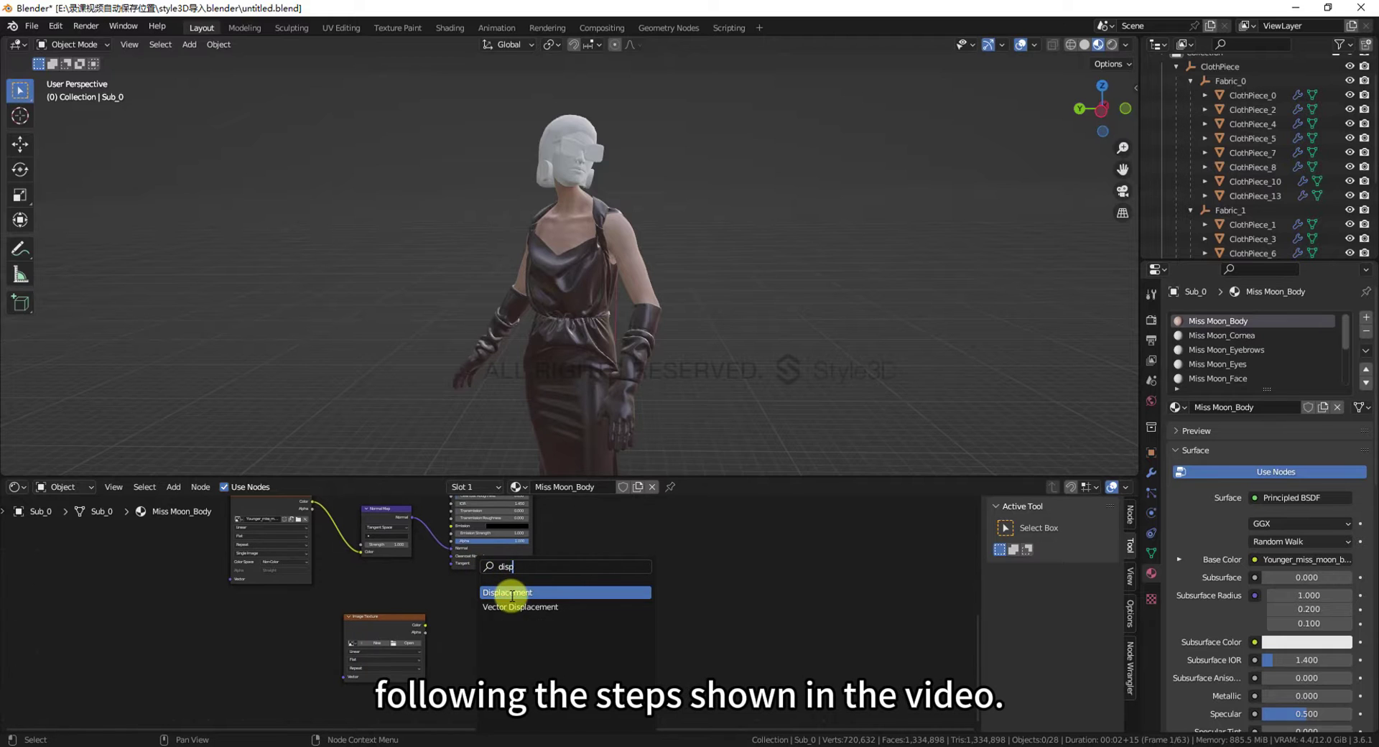
{"action": "left_click", "coordinate": [510, 592]}
Connect the empty Image Texture's Color to the Displacement node's Normal, and link Displacement to the Material Output, moved farther from the shader
{"action": "scroll", "coordinate": [445, 650], "scroll_direction": "up", "scroll_amount": 4}
{"action": "left_click", "coordinate": [426, 646]}
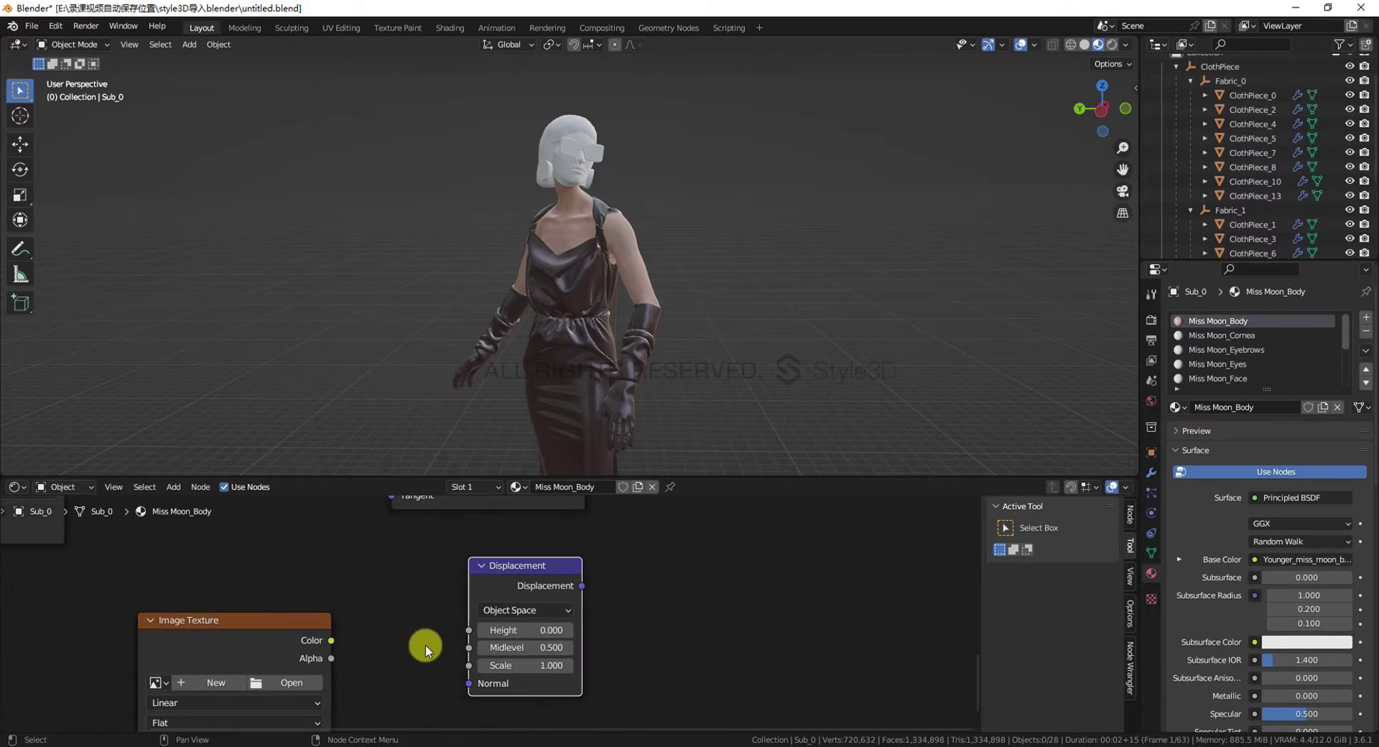
{"action": "left_click_drag", "start_coordinate": [463, 686], "coordinate": [468, 683]}
{"action": "scroll", "coordinate": [579, 649], "scroll_direction": "down", "scroll_amount": 5}
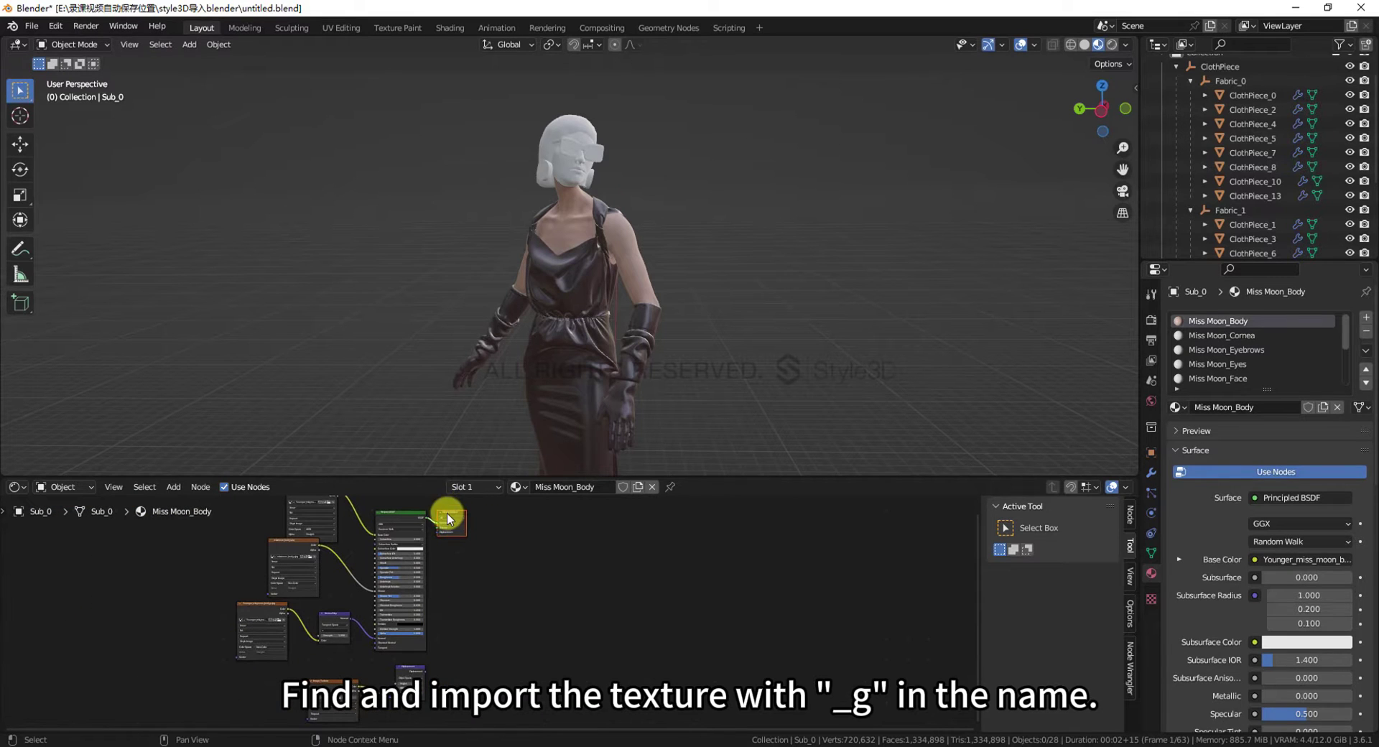
{"action": "left_click_drag", "start_coordinate": [446, 512], "coordinate": [517, 550]}
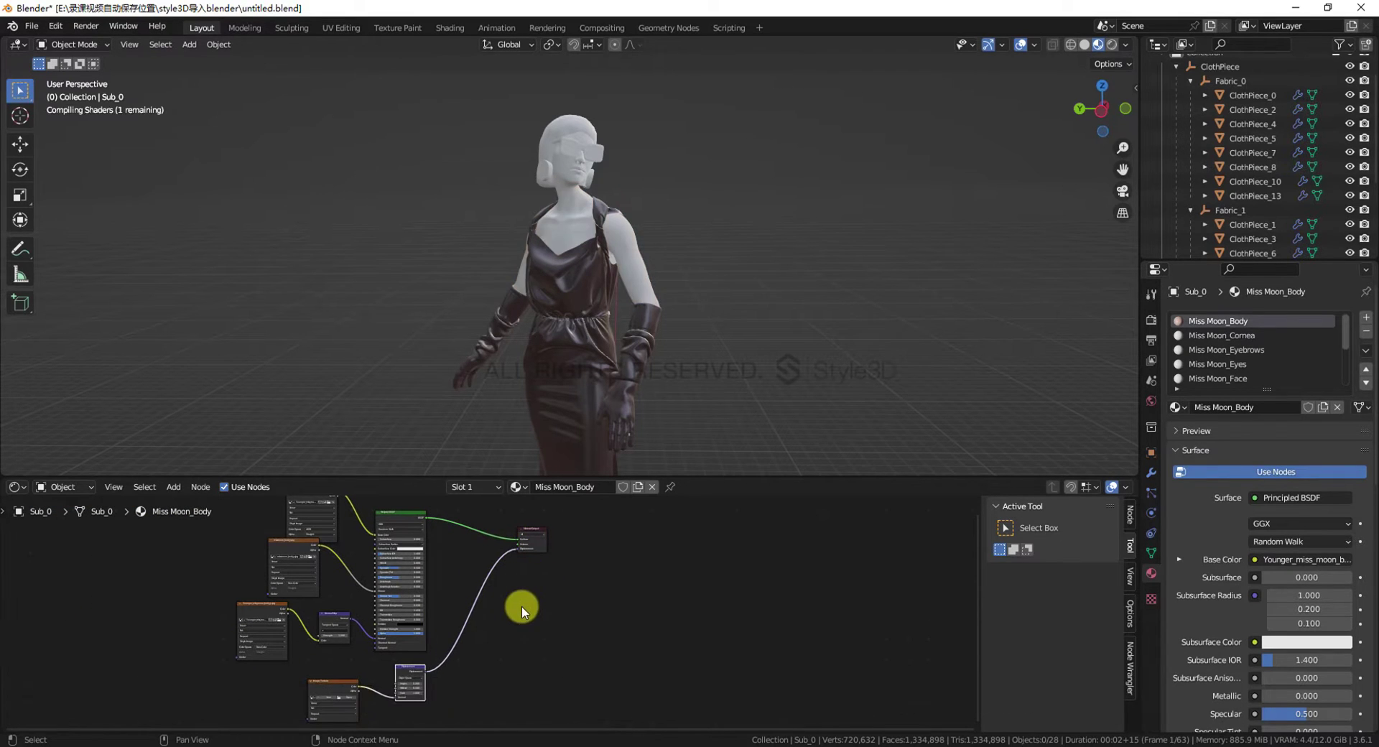
Search the material textures folder for "body" and load missmoon_body_g.jpg into the Image Texture feeding the Displacement node
{"action": "scroll", "coordinate": [498, 599], "scroll_direction": "down", "scroll_amount": 1}
{"action": "middle_click_drag", "start_coordinate": [453, 652], "coordinate": [505, 550]}
{"action": "scroll", "coordinate": [499, 555], "scroll_direction": "up", "scroll_amount": 5}
{"action": "left_click", "coordinate": [292, 637]}
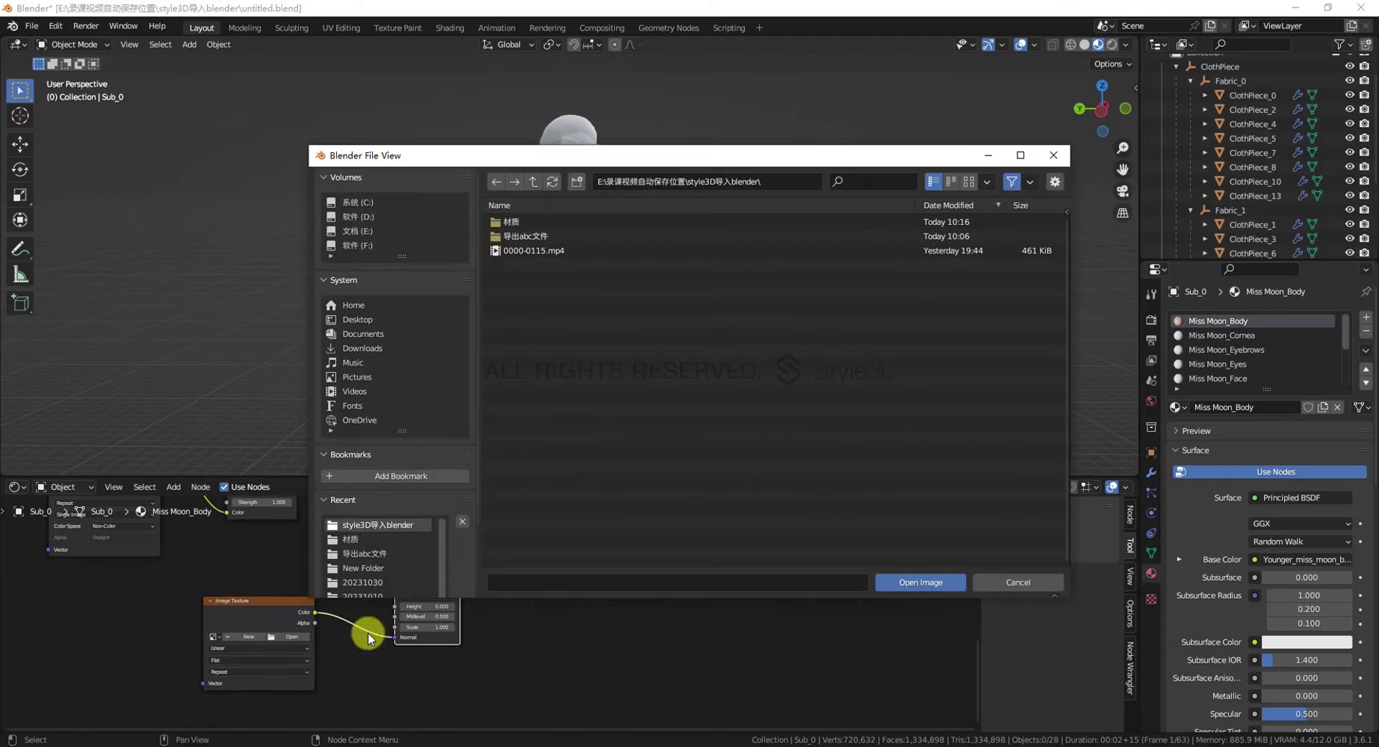
{"action": "left_click", "coordinate": [359, 540]}
{"action": "left_click", "coordinate": [854, 181]}
{"action": "type", "text": "body"}
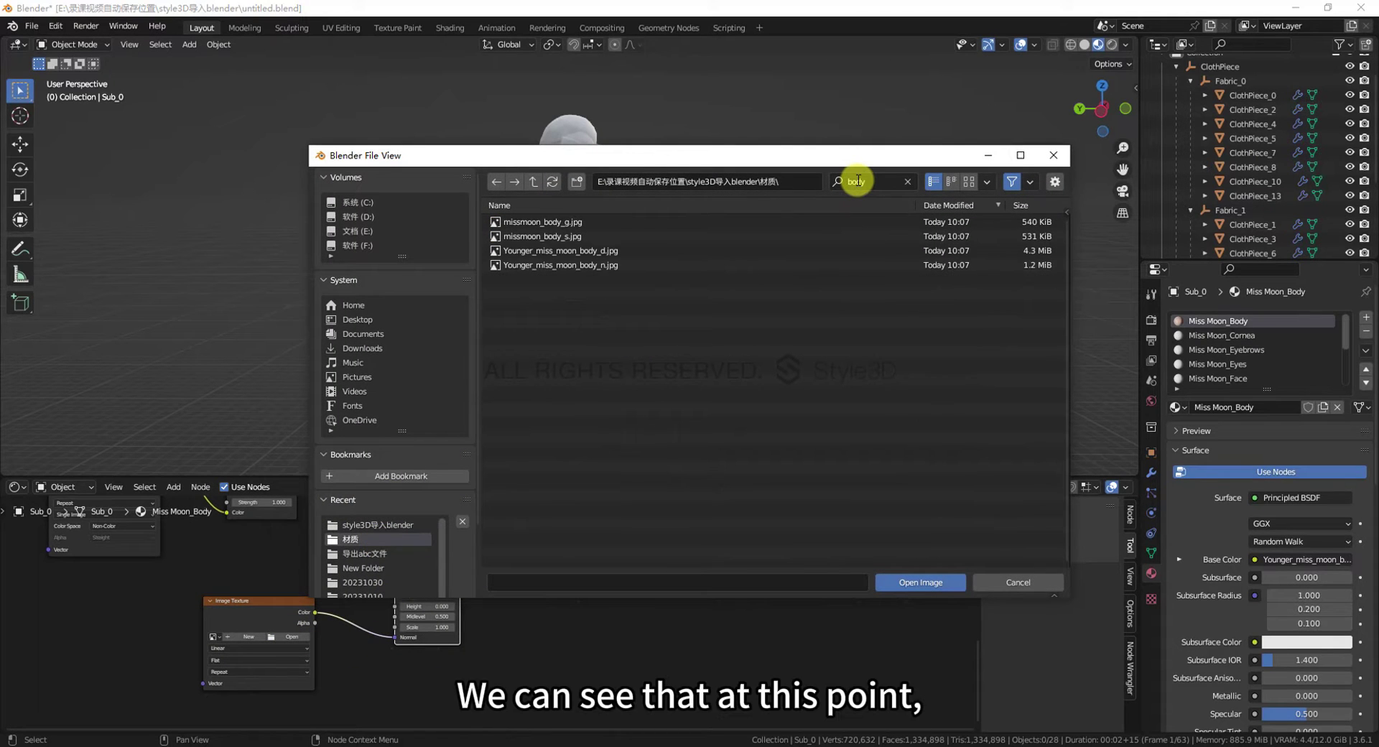
{"action": "double_click", "coordinate": [589, 224]}
{"action": "left_click_drag", "start_coordinate": [281, 606], "coordinate": [277, 604]}
Set the missmoon_body_g.jpg node's Color Space to Non-Color and check the avatar's skin from several sides
{"action": "middle_click_drag", "start_coordinate": [631, 446], "coordinate": [640, 325]}
{"action": "middle_click_drag", "start_coordinate": [543, 315], "coordinate": [718, 274]}
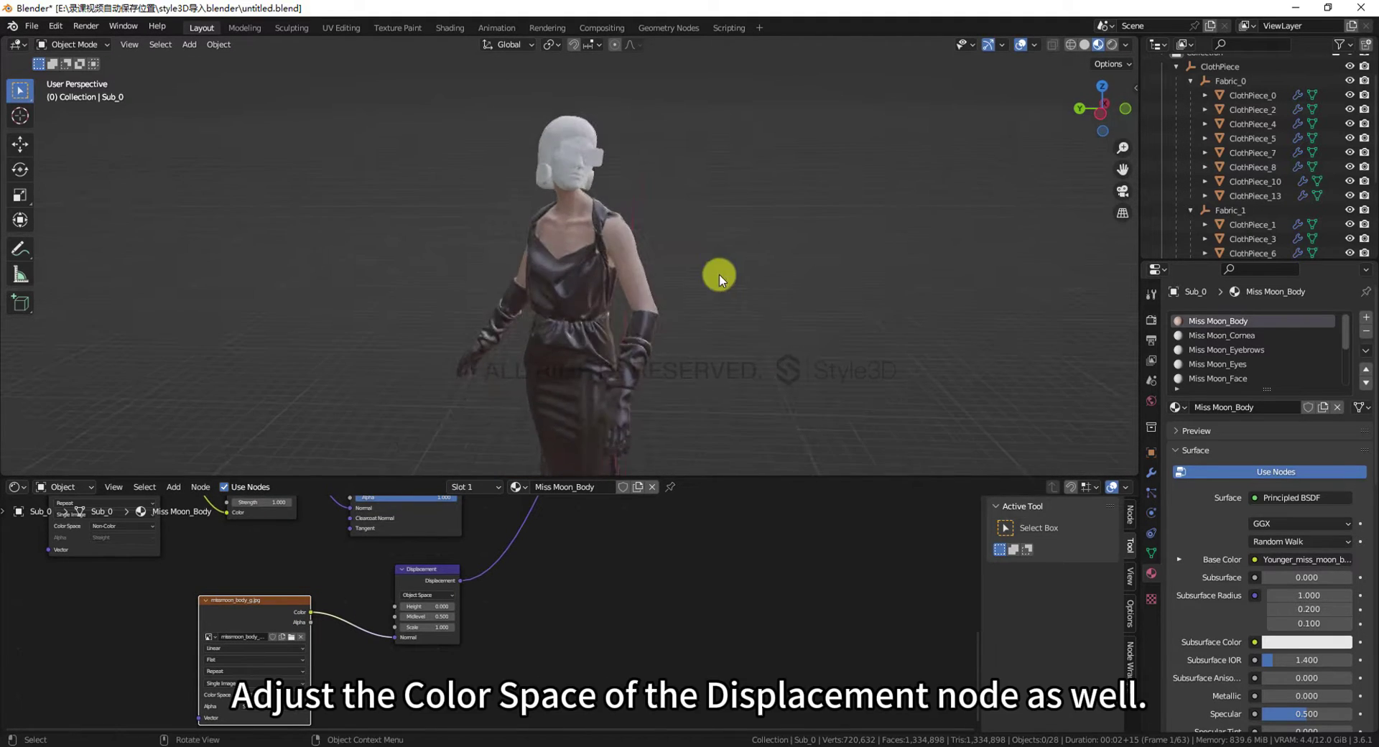
{"action": "scroll", "coordinate": [708, 255], "scroll_direction": "up", "scroll_amount": 6}
{"action": "middle_click_drag", "start_coordinate": [696, 227], "coordinate": [657, 273], "text": "shift"}
{"action": "scroll", "coordinate": [633, 330], "scroll_direction": "down", "scroll_amount": 3}
{"action": "scroll", "coordinate": [616, 320], "scroll_direction": "down", "scroll_amount": 2}
{"action": "scroll", "coordinate": [528, 586], "scroll_direction": "down", "scroll_amount": 3}
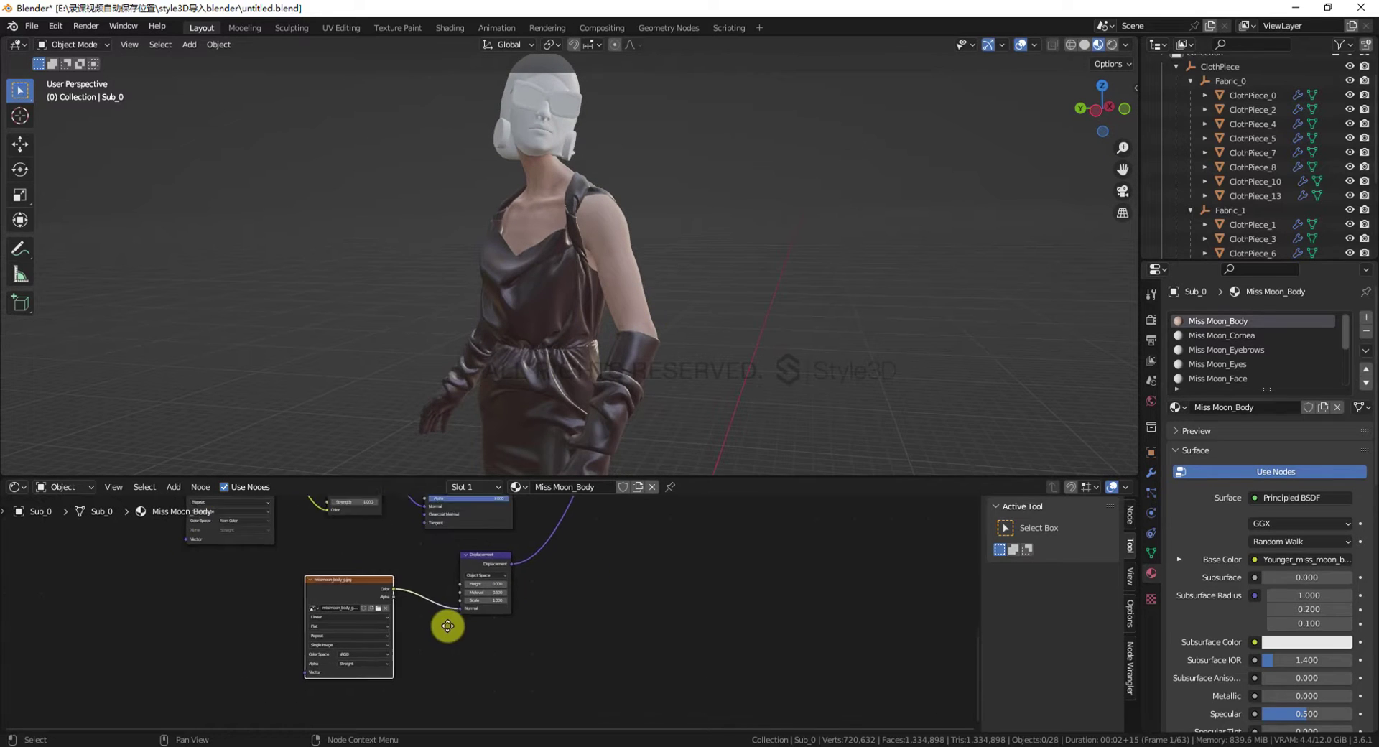
{"action": "scroll", "coordinate": [424, 636], "scroll_direction": "up", "scroll_amount": 3}
{"action": "scroll", "coordinate": [363, 636], "scroll_direction": "down", "scroll_amount": 2}
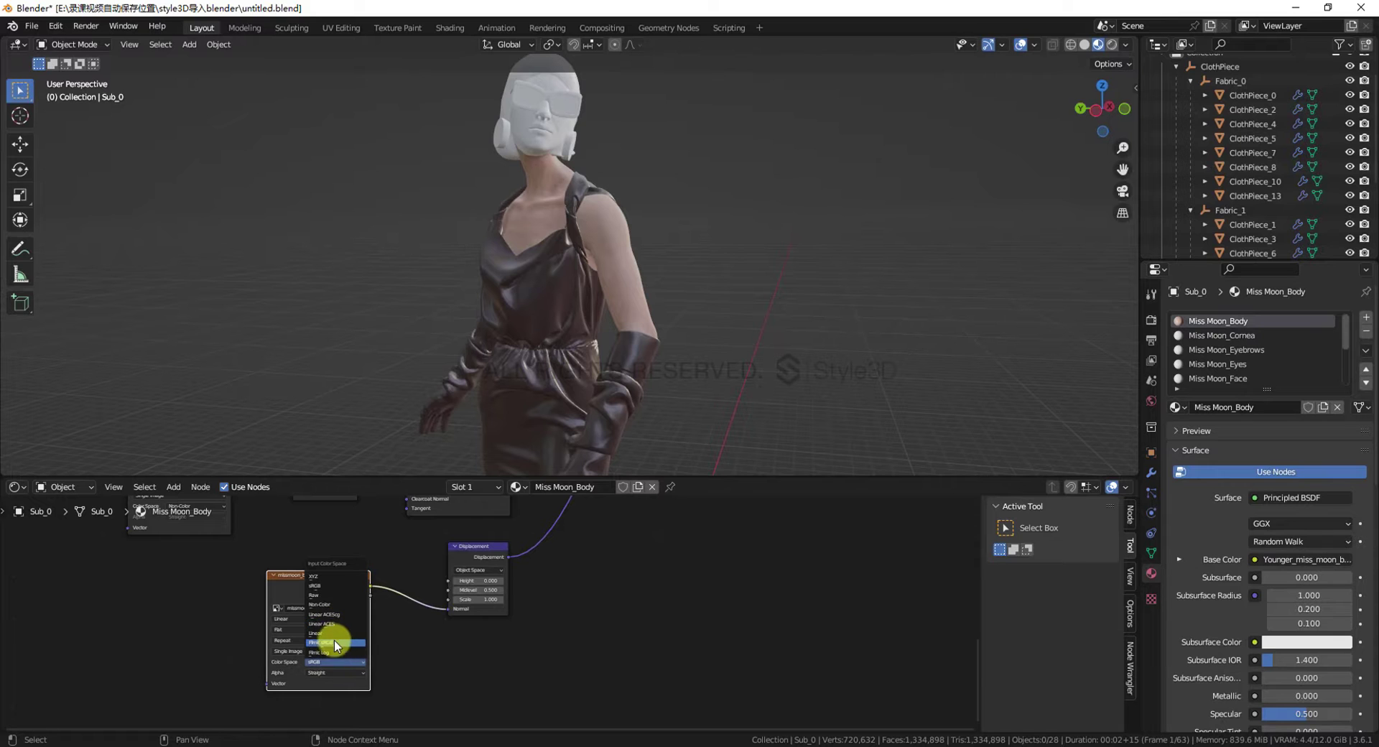
{"action": "left_click", "coordinate": [334, 604]}
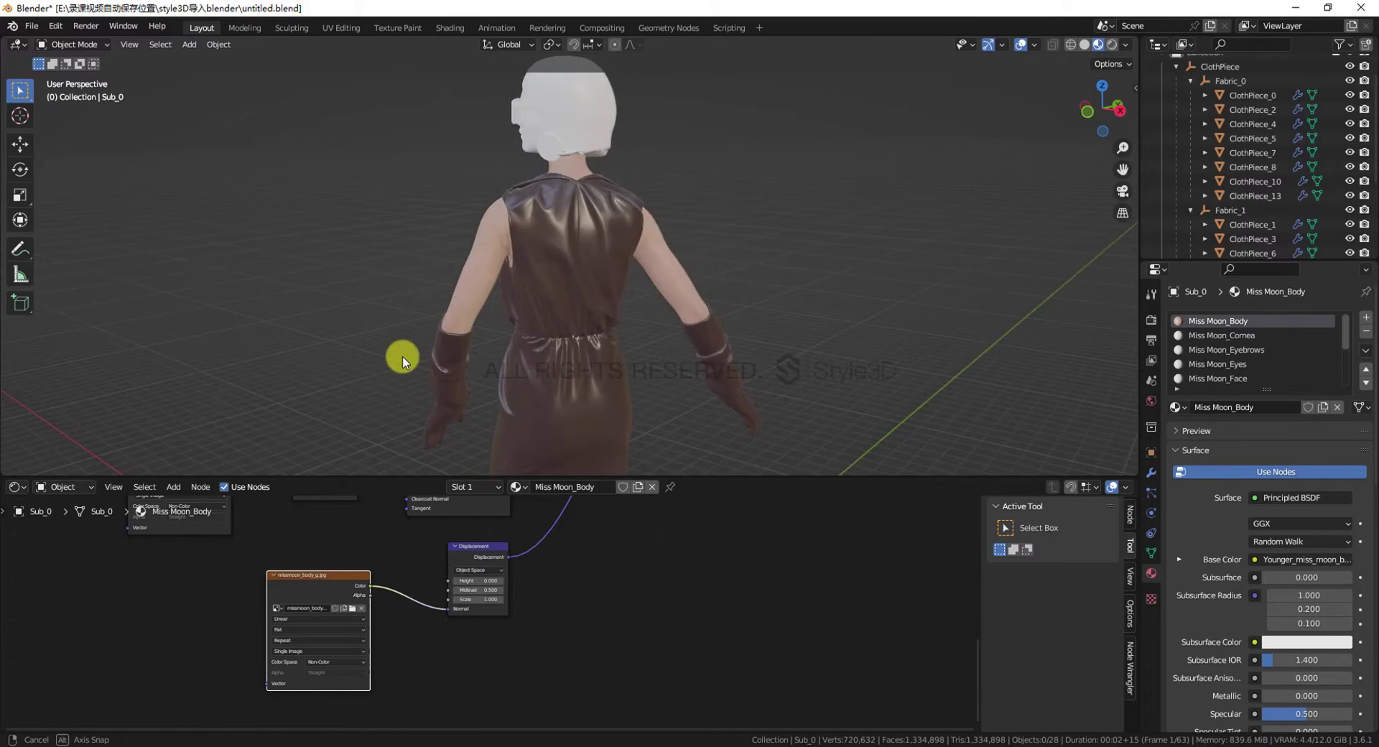
{"action": "middle_click_drag", "start_coordinate": [614, 320], "coordinate": [591, 424]}
{"action": "scroll", "coordinate": [570, 606], "scroll_direction": "down", "scroll_amount": 5}
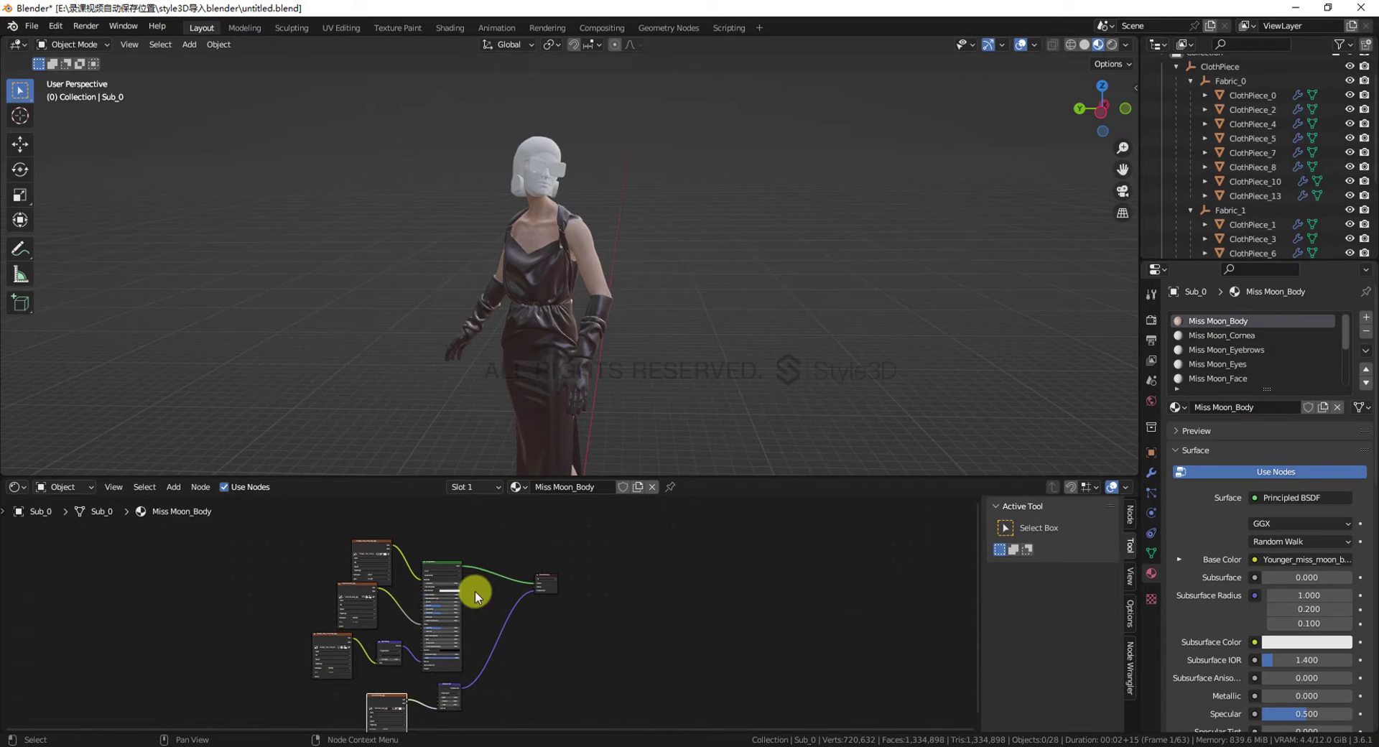
Make the Miss Moon_Cornea slot active and select only its geometry in Edit Mode to examine which part it covers
{"action": "left_click", "coordinate": [1219, 338]}
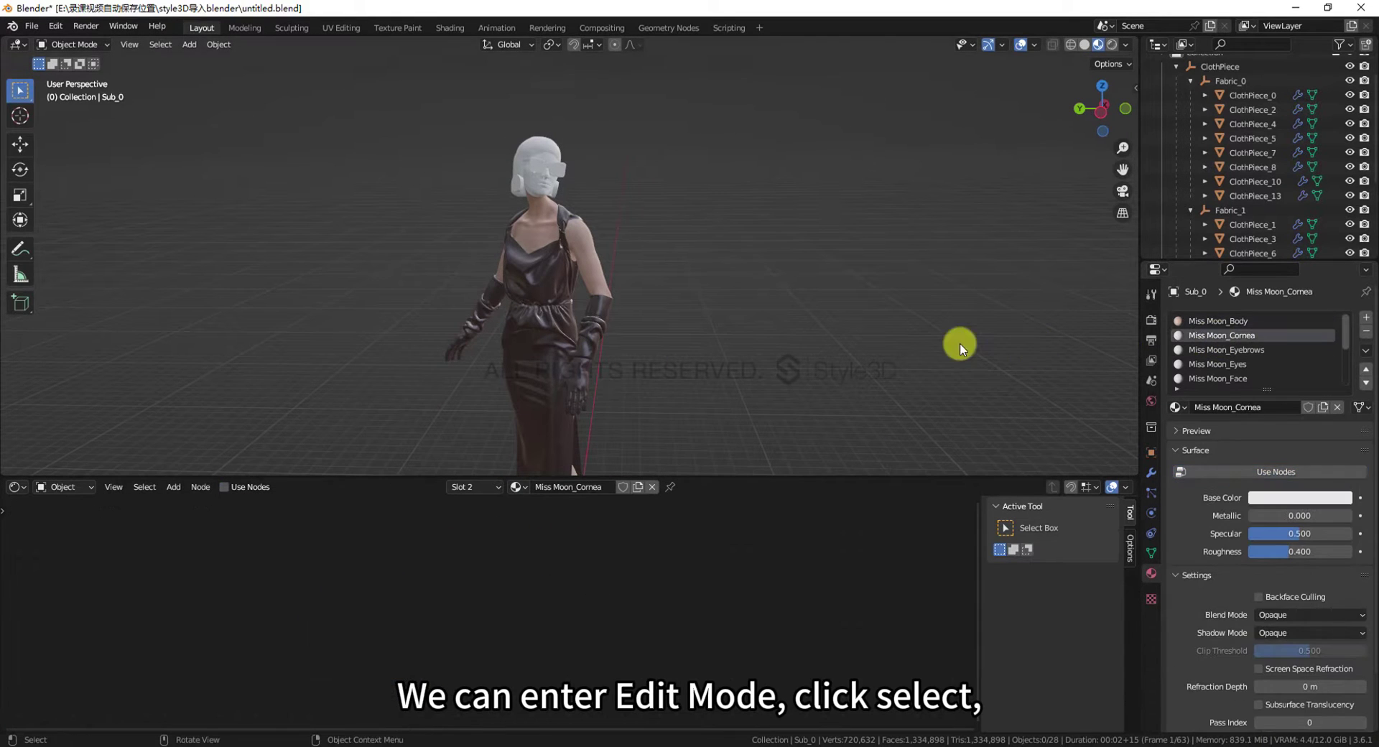
{"action": "scroll", "coordinate": [664, 309], "scroll_direction": "up", "scroll_amount": 5}
{"action": "key", "text": "Tab"}
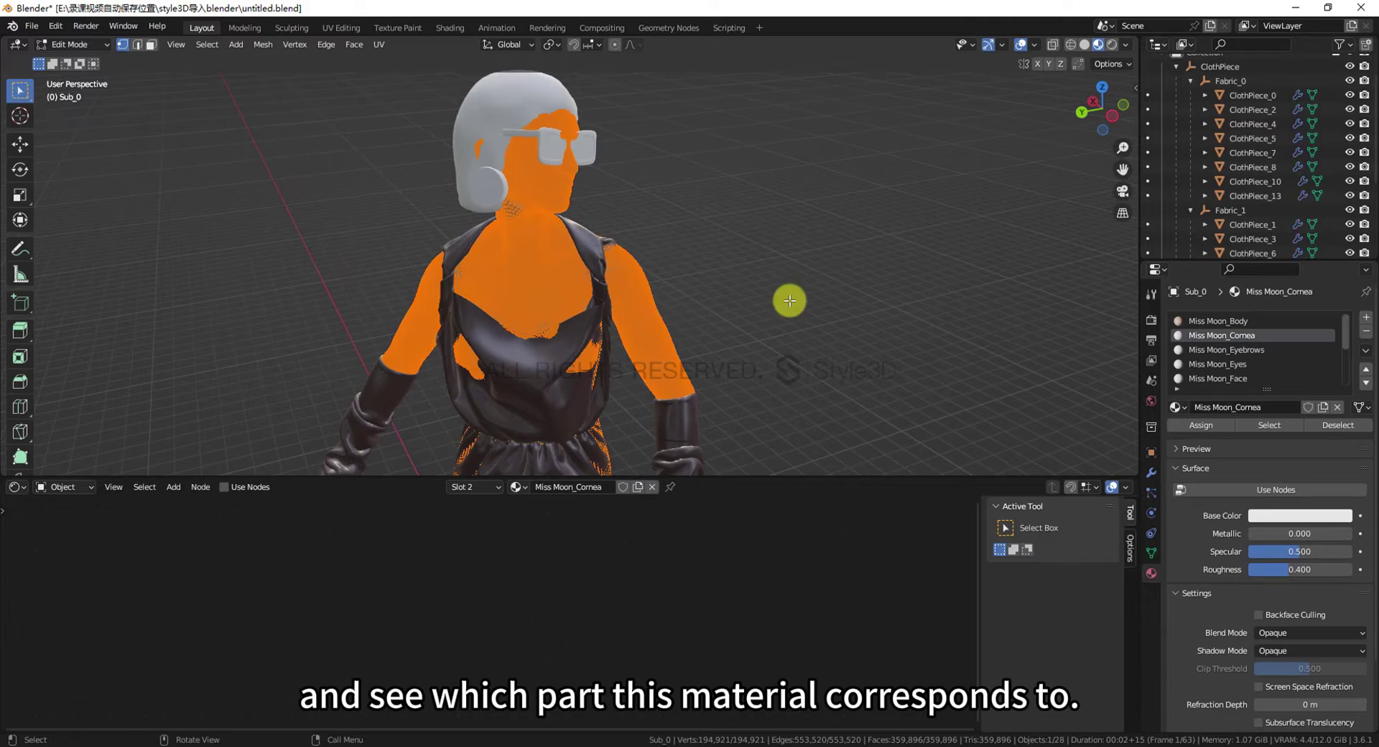
{"action": "middle_click_drag", "start_coordinate": [788, 299], "coordinate": [902, 304]}
{"action": "key", "text": "alt+a"}
{"action": "left_click", "coordinate": [1265, 431]}
{"action": "middle_click_drag", "start_coordinate": [719, 209], "coordinate": [745, 303], "text": "shift"}
{"action": "scroll", "coordinate": [735, 280], "scroll_direction": "up", "scroll_amount": 5}
{"action": "middle_click_drag", "start_coordinate": [797, 342], "coordinate": [711, 256], "text": "shift"}
{"action": "middle_click_drag", "start_coordinate": [780, 297], "coordinate": [948, 366]}
{"action": "scroll", "coordinate": [683, 296], "scroll_direction": "down", "scroll_amount": 3}
{"action": "key", "text": "Tab"}
Enable nodes for the Miss Moon_Cornea material and add an Image Texture node beside its Principled BSDF
{"action": "left_click", "coordinate": [228, 487]}
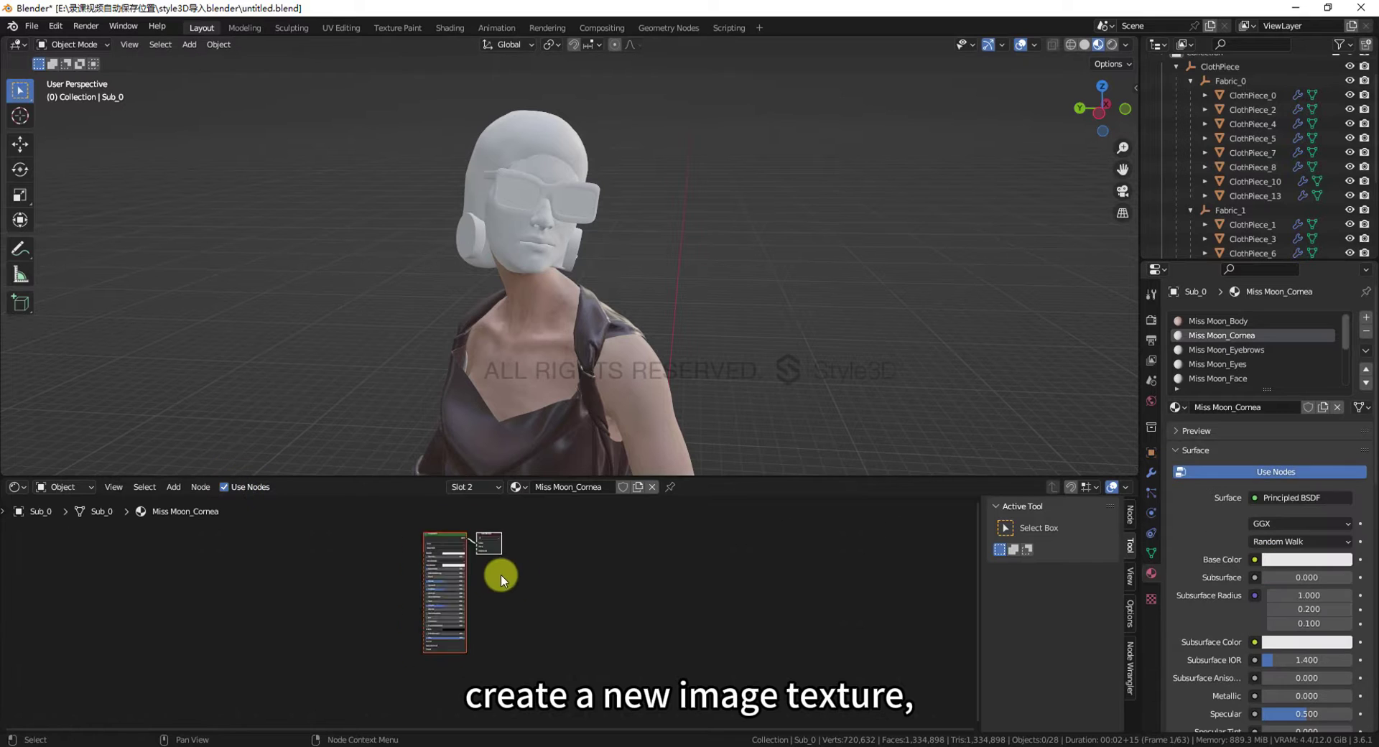
{"action": "scroll", "coordinate": [501, 575], "scroll_direction": "up", "scroll_amount": 4}
{"action": "key", "text": "shift+a"}
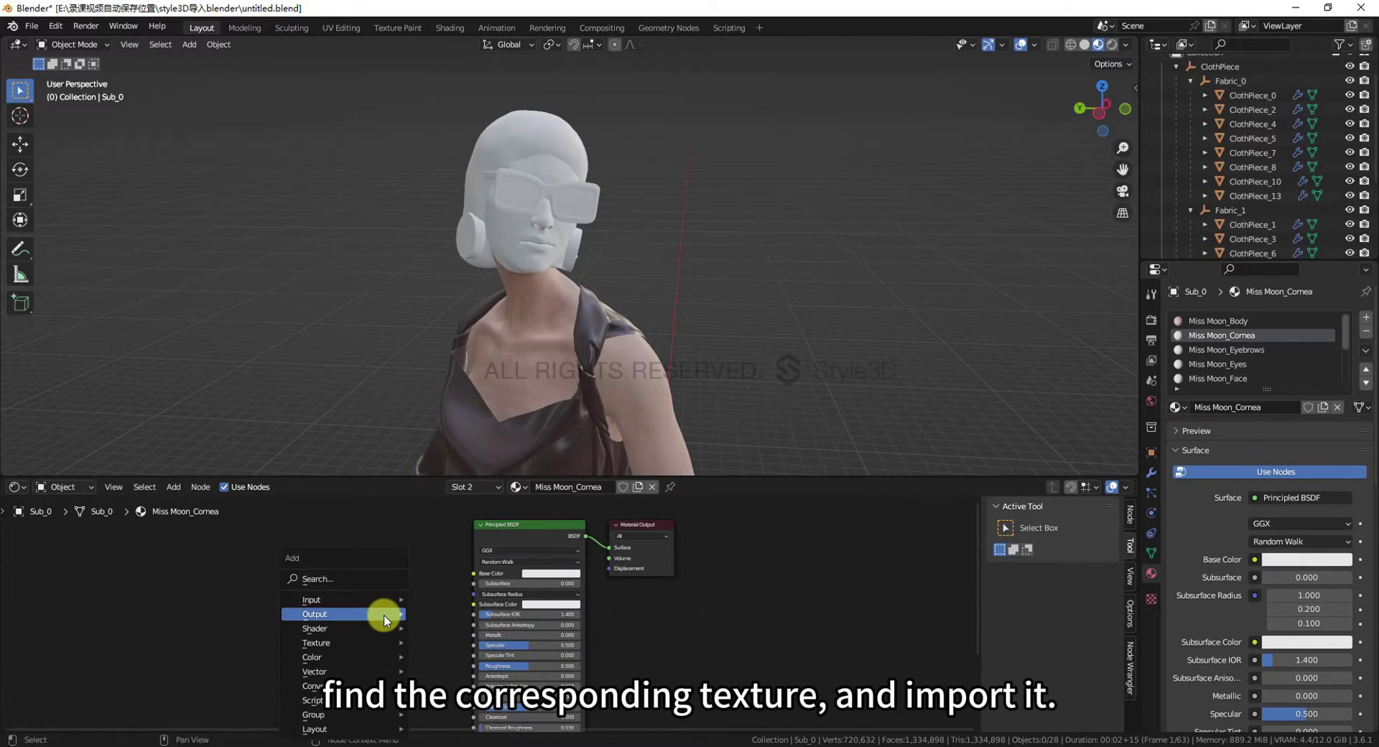
{"action": "mouse_move", "coordinate": [337, 642]}
{"action": "left_click", "coordinate": [456, 526]}
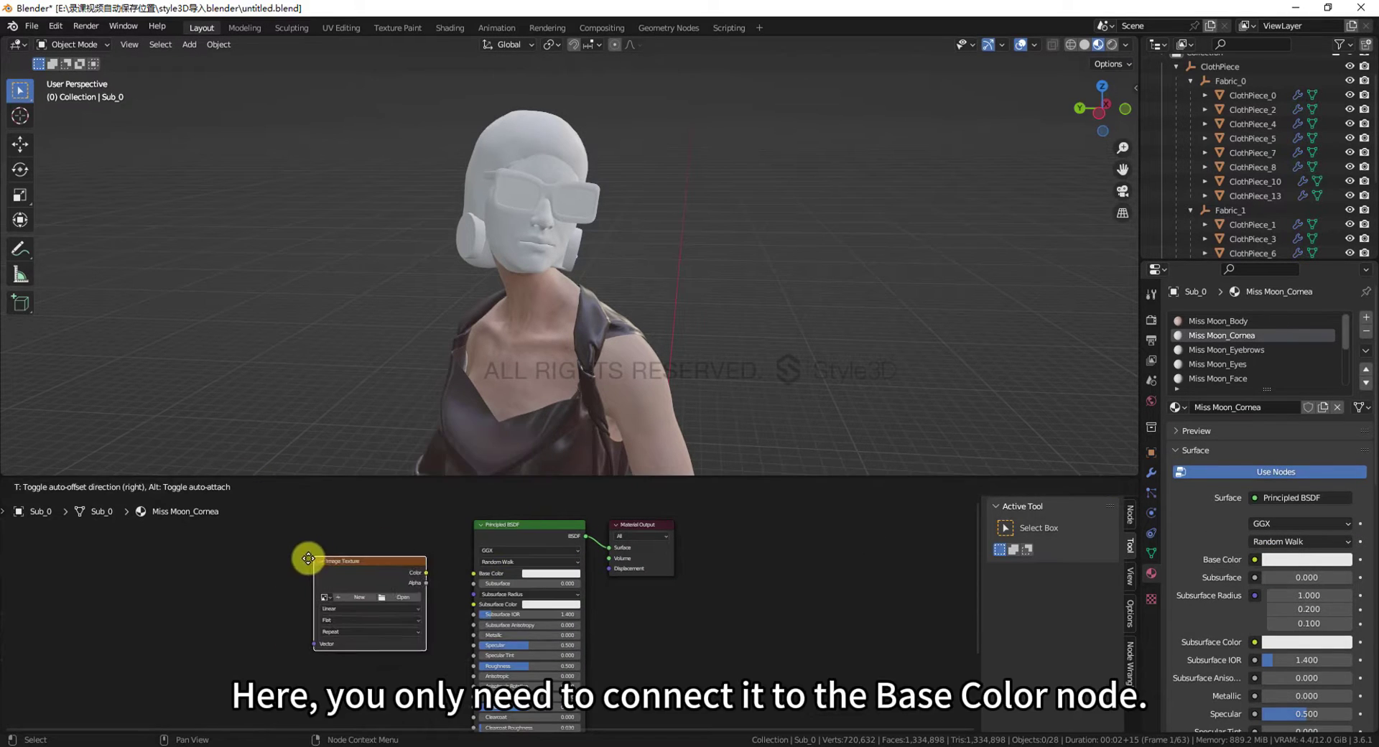
{"action": "left_click", "coordinate": [346, 572]}
Search for "eye", load Younger_miss_moon_eyes_n.jpg into the Image Texture, and connect its Color to the Principled BSDF's Base Color
{"action": "left_click", "coordinate": [375, 606]}
{"action": "left_click", "coordinate": [373, 523]}
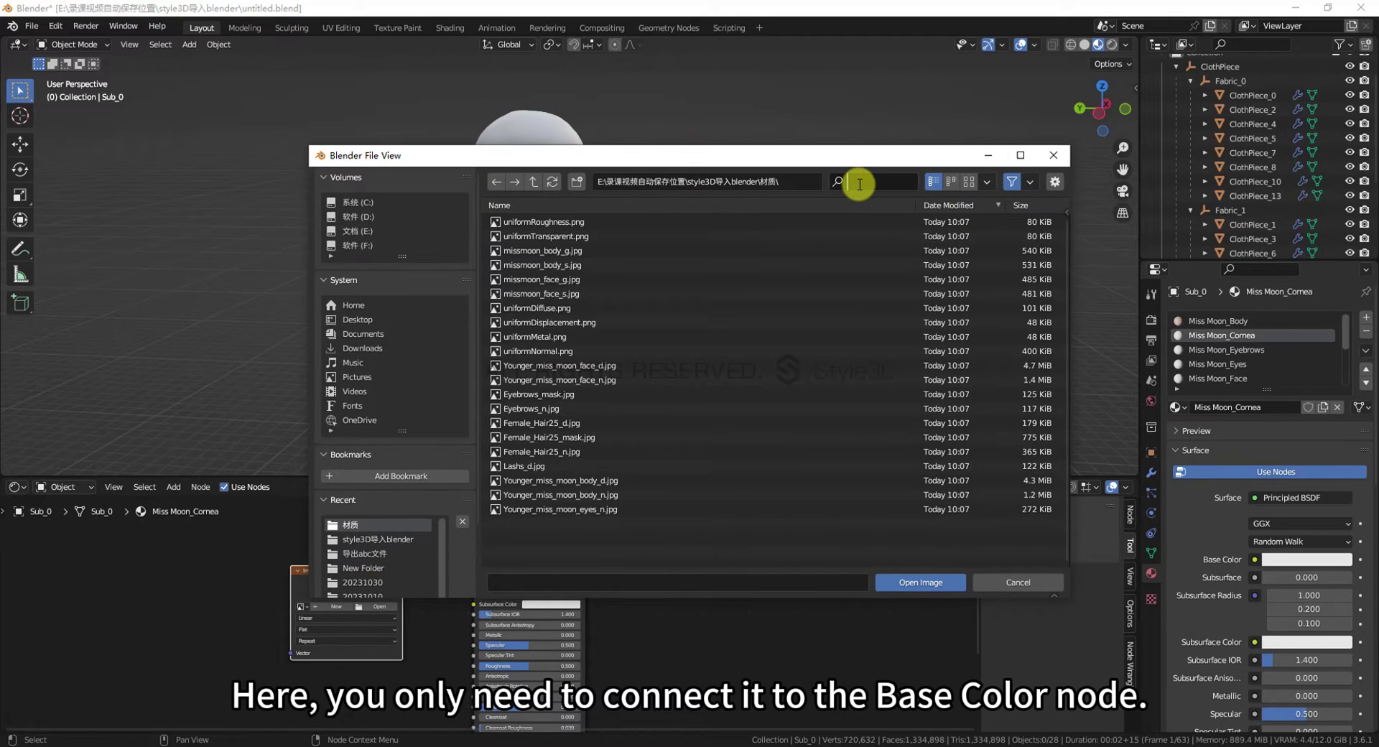
{"action": "left_click", "coordinate": [858, 182]}
{"action": "type", "text": "eye"}
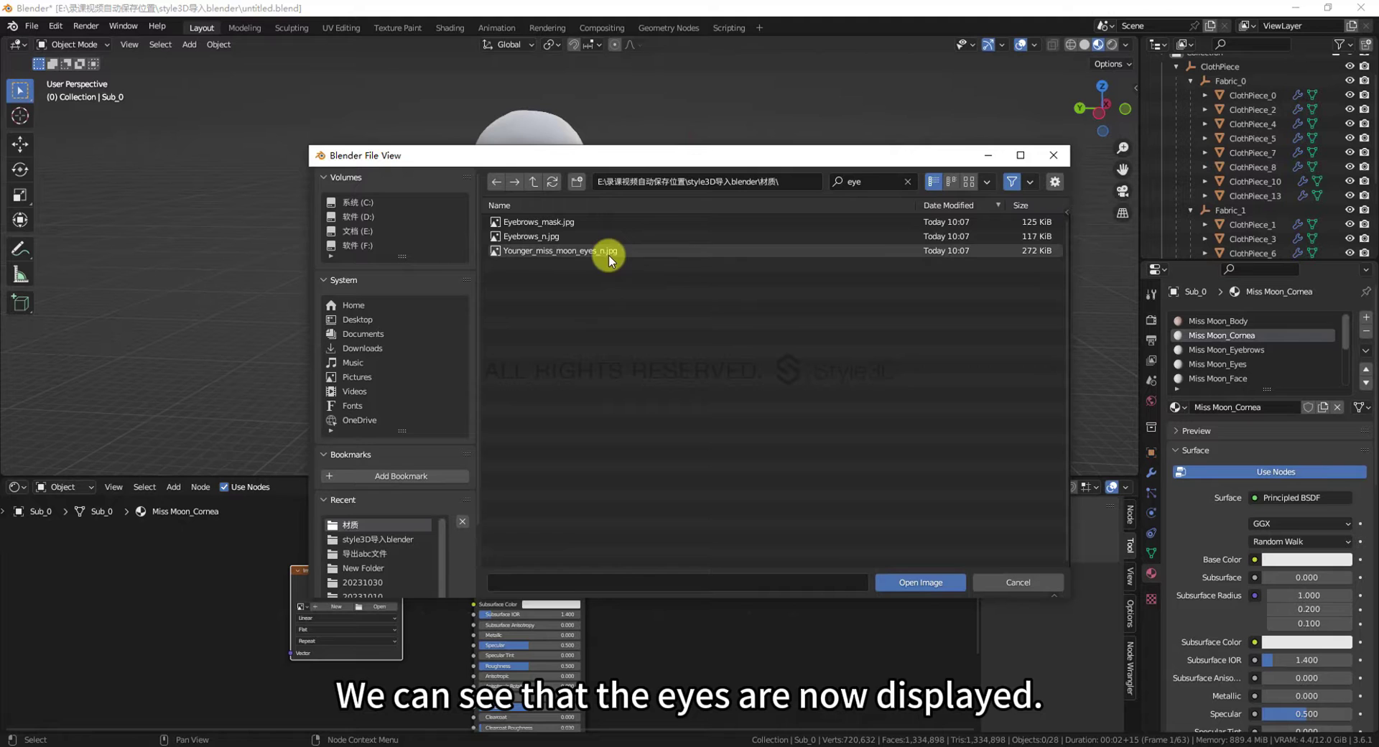
{"action": "double_click", "coordinate": [645, 253]}
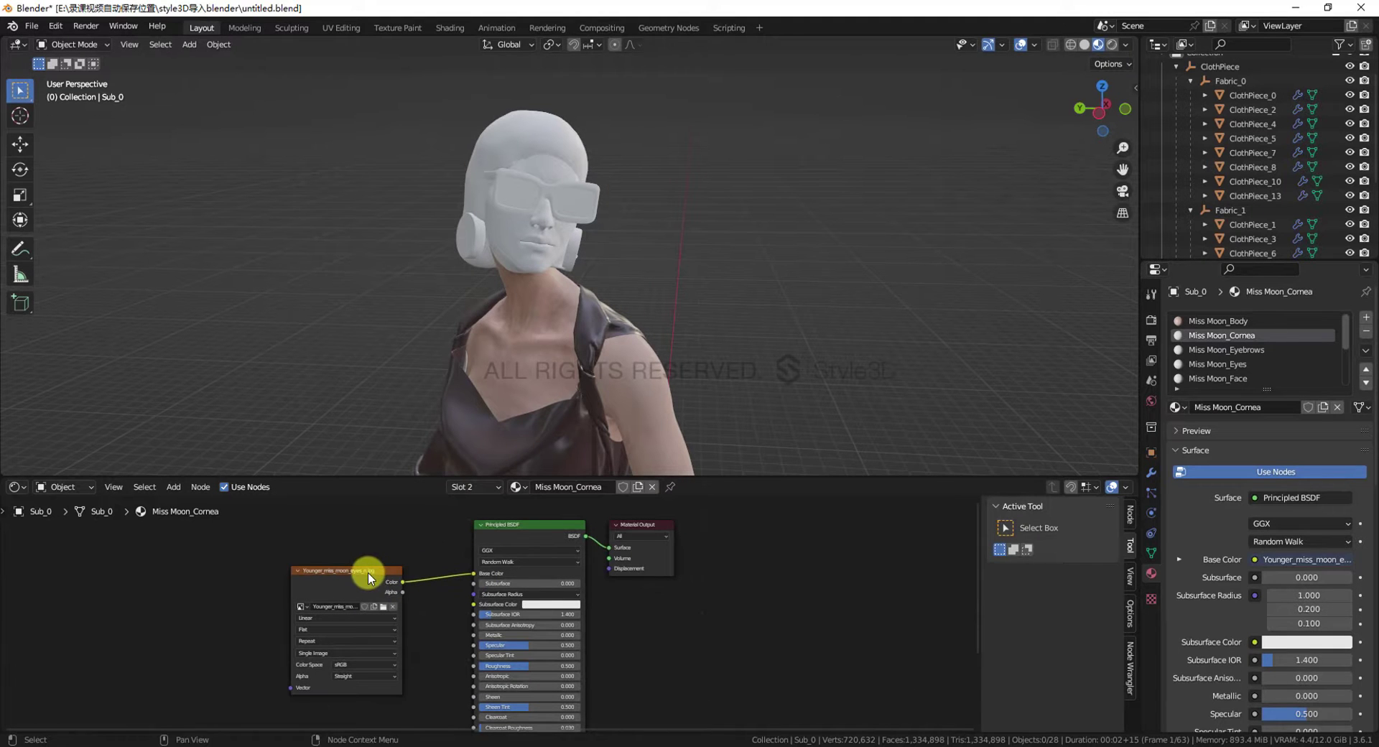
Move the Younger_miss_moon_eyes_n.jpg node farther from the Principled BSDF and inspect the avatar's eyes up close
{"action": "left_click_drag", "start_coordinate": [369, 574], "coordinate": [280, 580]}
{"action": "middle_click_drag", "start_coordinate": [589, 359], "coordinate": [649, 341]}
{"action": "scroll", "coordinate": [668, 316], "scroll_direction": "up", "scroll_amount": 5}
{"action": "scroll", "coordinate": [403, 576], "scroll_direction": "down", "scroll_amount": 4}
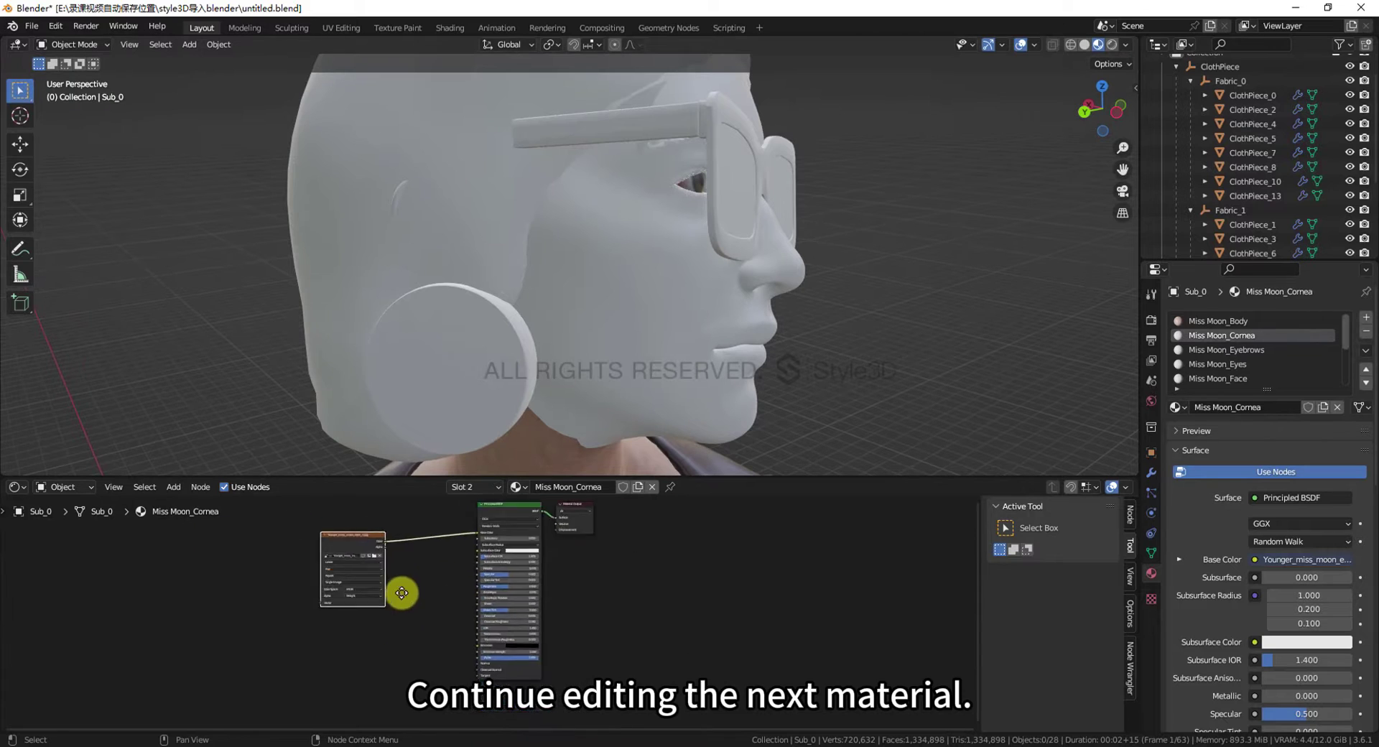
{"action": "middle_click_drag", "start_coordinate": [402, 594], "coordinate": [405, 586]}
{"action": "scroll", "coordinate": [403, 586], "scroll_direction": "down", "scroll_amount": 1}
{"action": "left_click_drag", "start_coordinate": [364, 536], "coordinate": [371, 555]}
{"action": "scroll", "coordinate": [454, 565], "scroll_direction": "up", "scroll_amount": 4}
{"action": "left_click", "coordinate": [454, 565]}
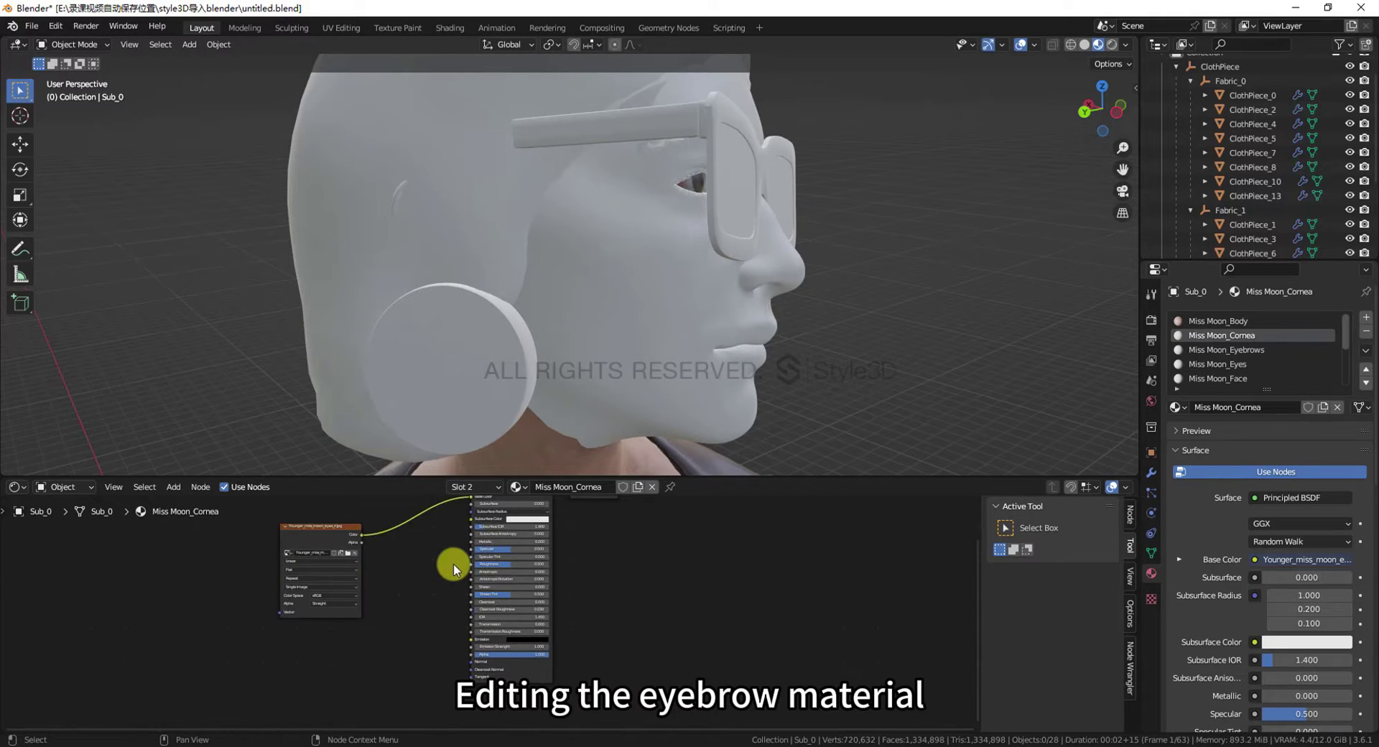
Make the Miss Moon_Eyebrows slot active and enable nodes for its material
{"action": "left_click", "coordinate": [1213, 350]}
{"action": "key", "text": "Tab"}
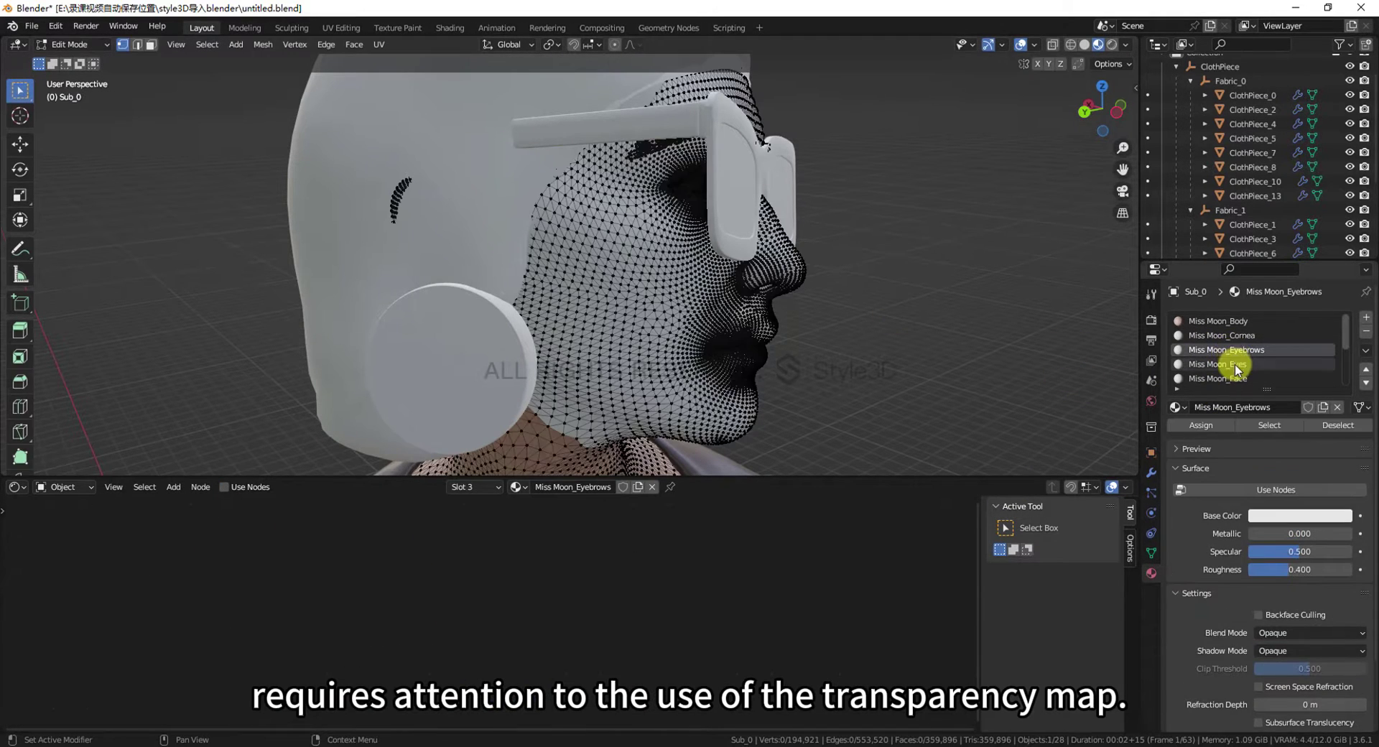
{"action": "key", "text": "Tab"}
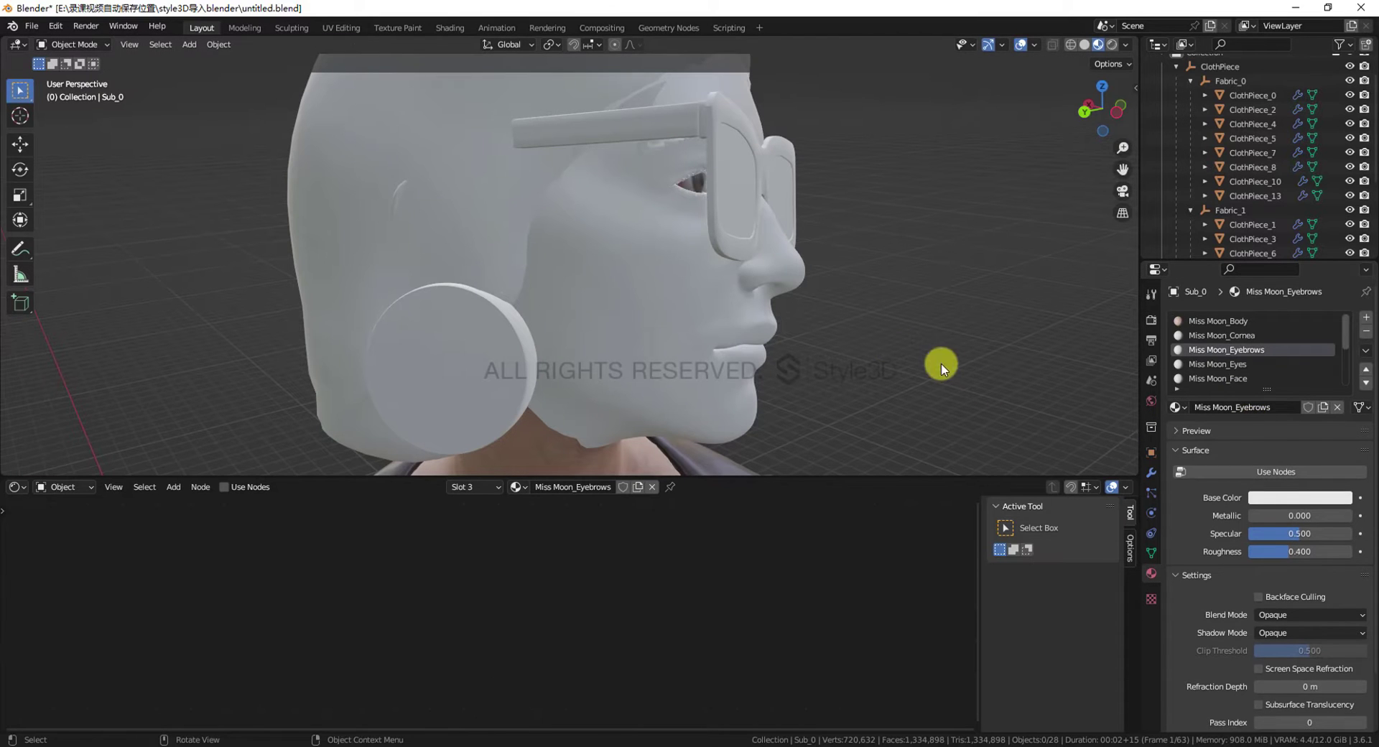
{"action": "left_click", "coordinate": [1249, 335]}
{"action": "left_click", "coordinate": [1249, 349]}
{"action": "middle_click_drag", "start_coordinate": [902, 349], "coordinate": [747, 544]}
{"action": "left_click", "coordinate": [226, 487]}
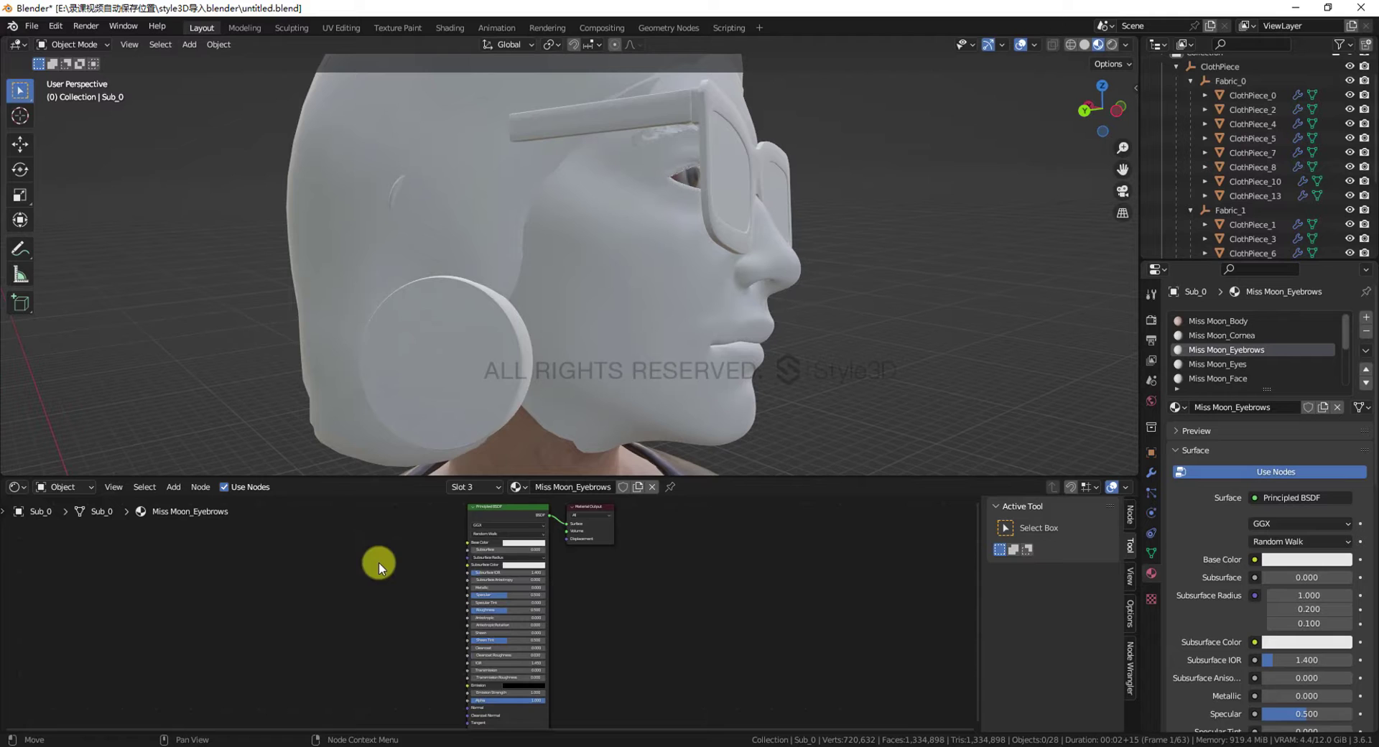
Add an Image Texture node to the eyebrow material, search for "eye", and load Eyebrows_mask.jpg into it
{"action": "key", "text": "shift+a"}
{"action": "mouse_move", "coordinate": [349, 519]}
{"action": "mouse_move", "coordinate": [313, 565]}
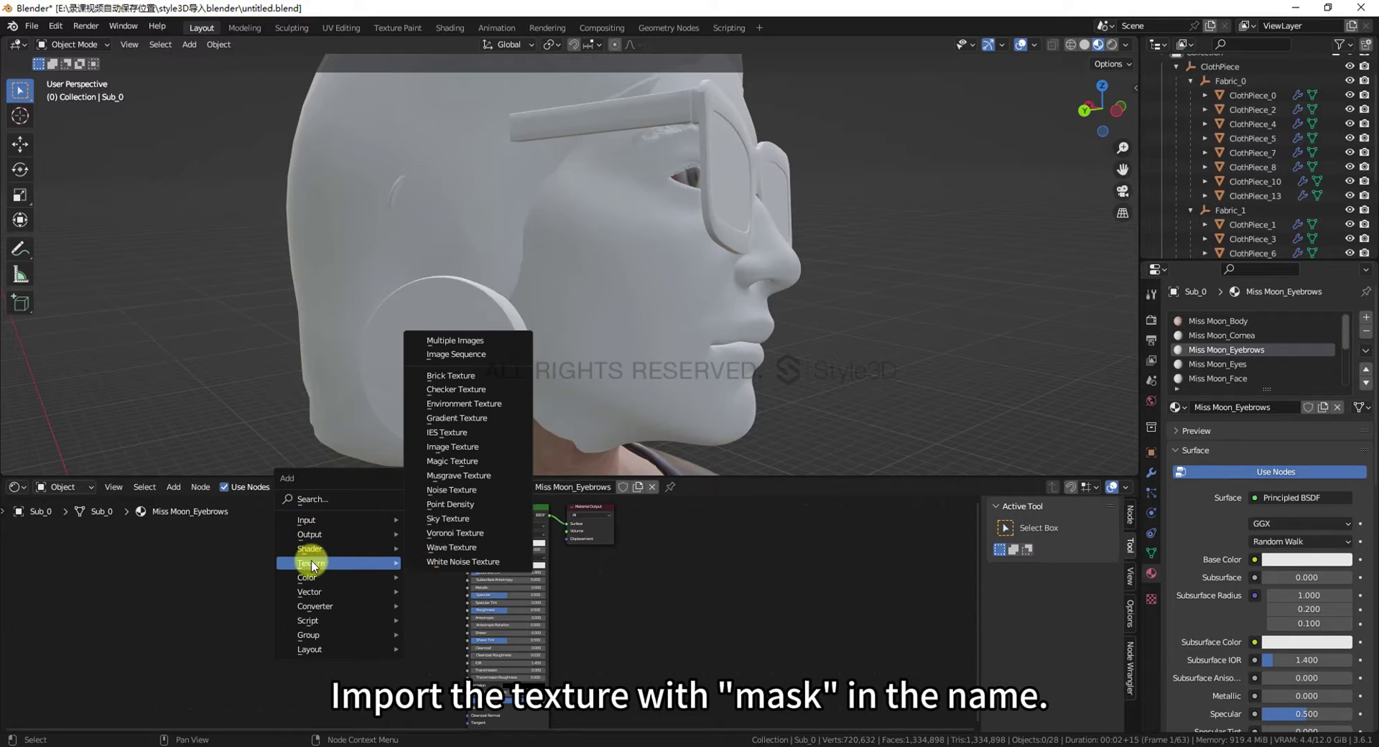
{"action": "left_click", "coordinate": [452, 447]}
{"action": "left_click", "coordinate": [333, 567]}
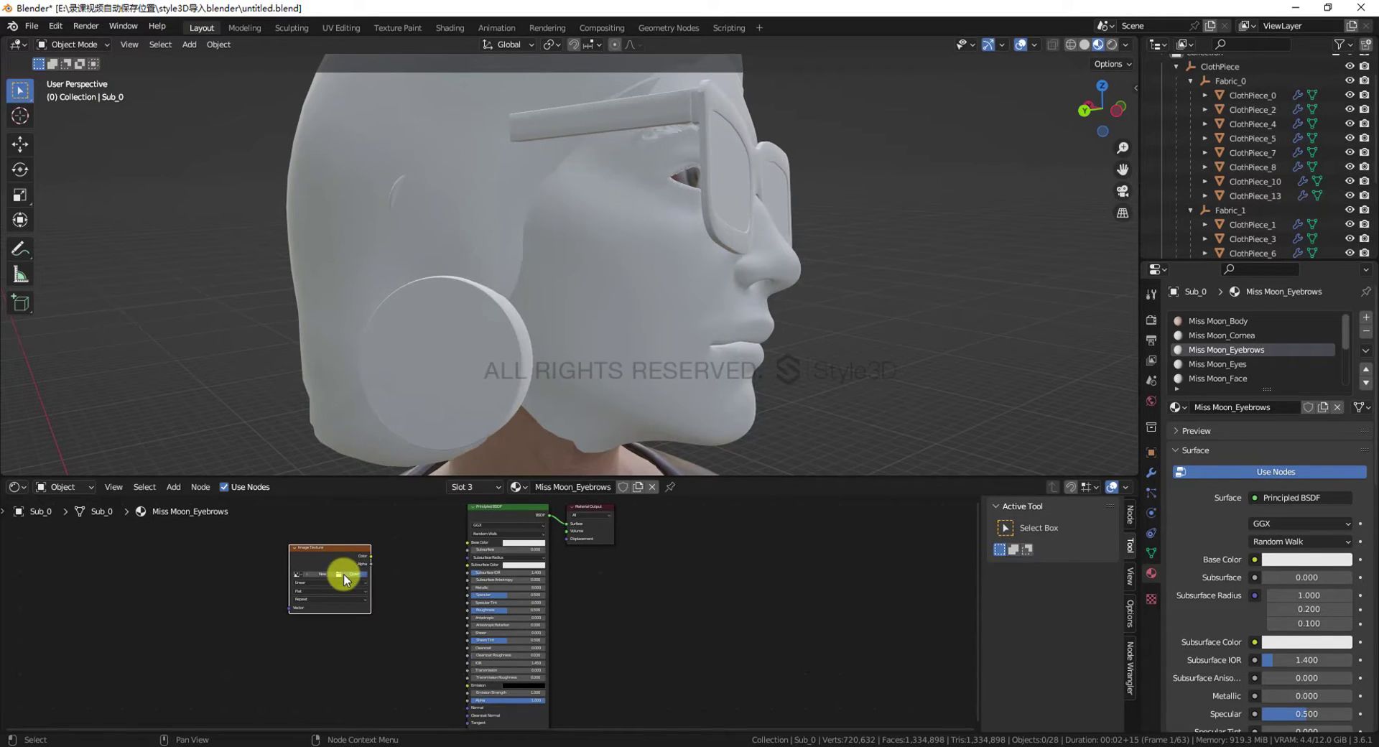
{"action": "left_click", "coordinate": [344, 574]}
{"action": "left_click", "coordinate": [429, 524]}
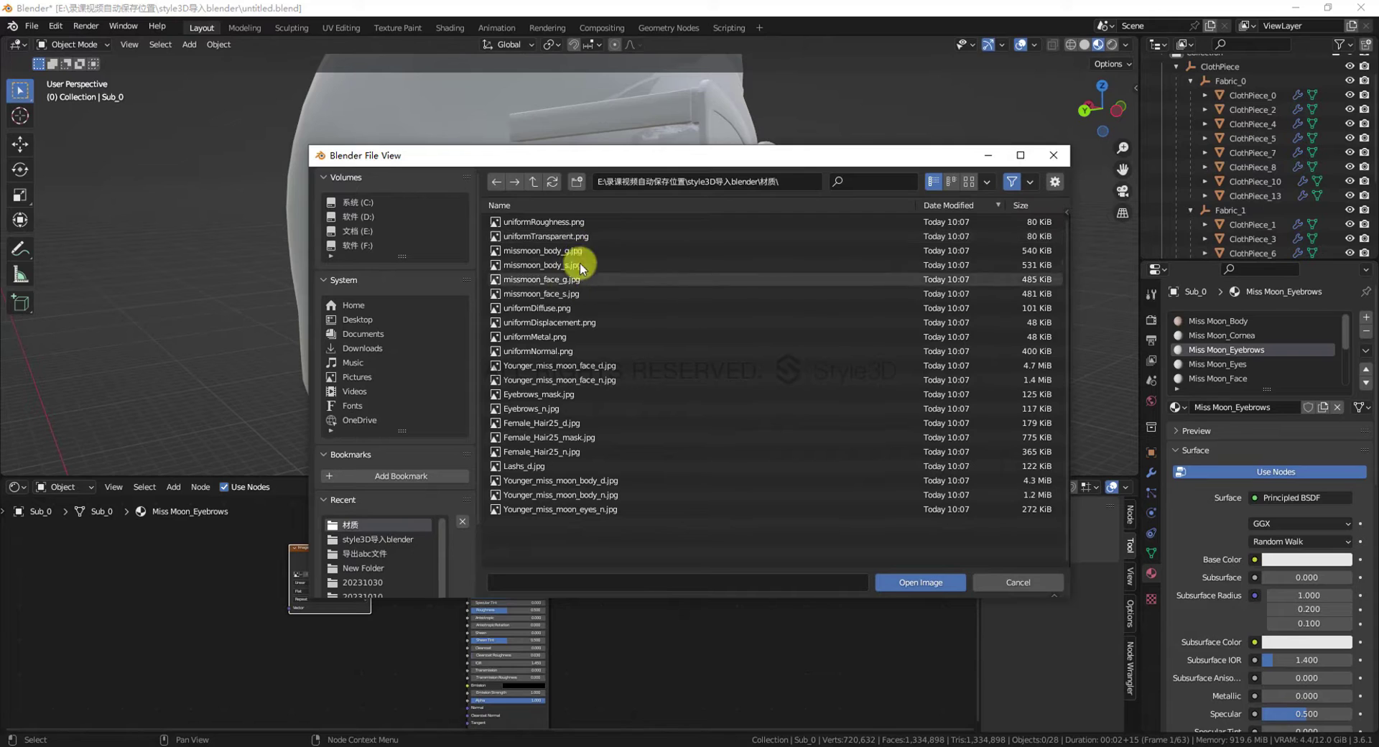
{"action": "left_click", "coordinate": [866, 181]}
{"action": "type", "text": "eye"}
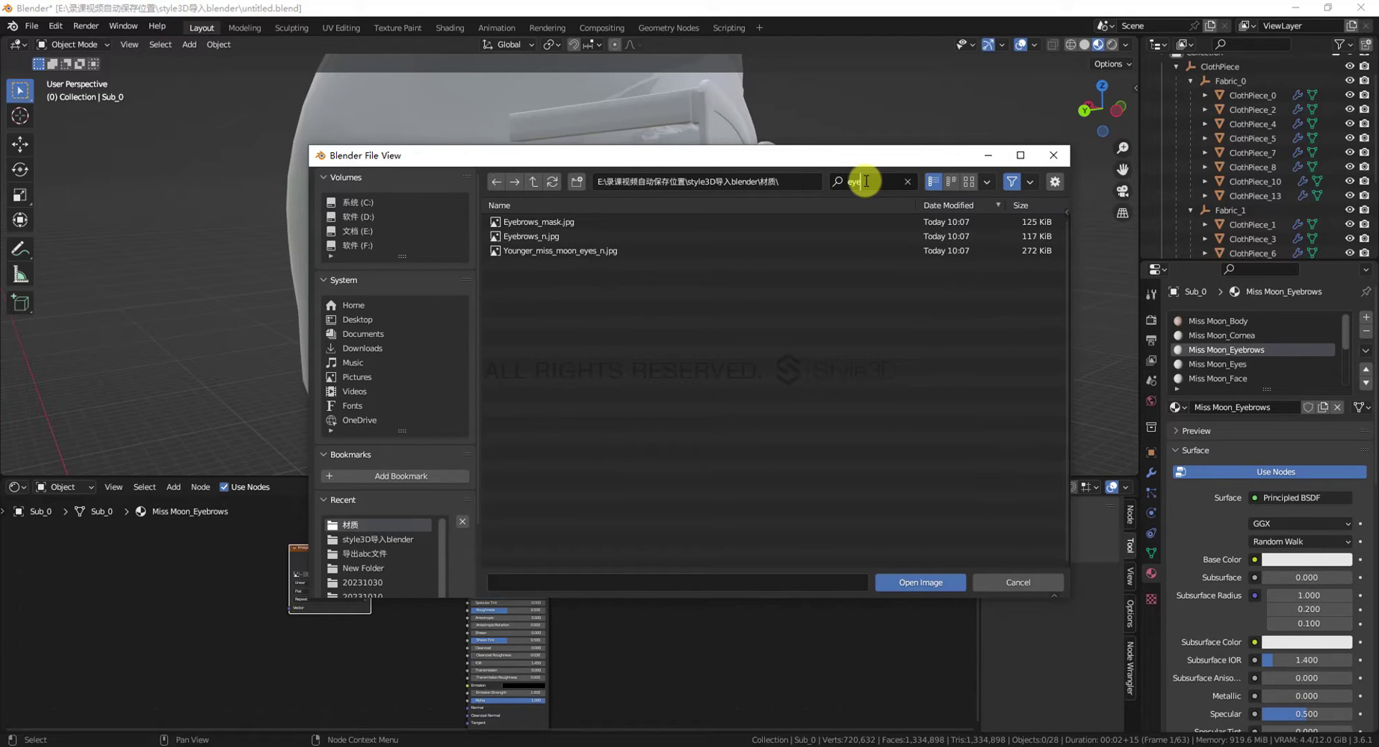
{"action": "double_click", "coordinate": [592, 221]}
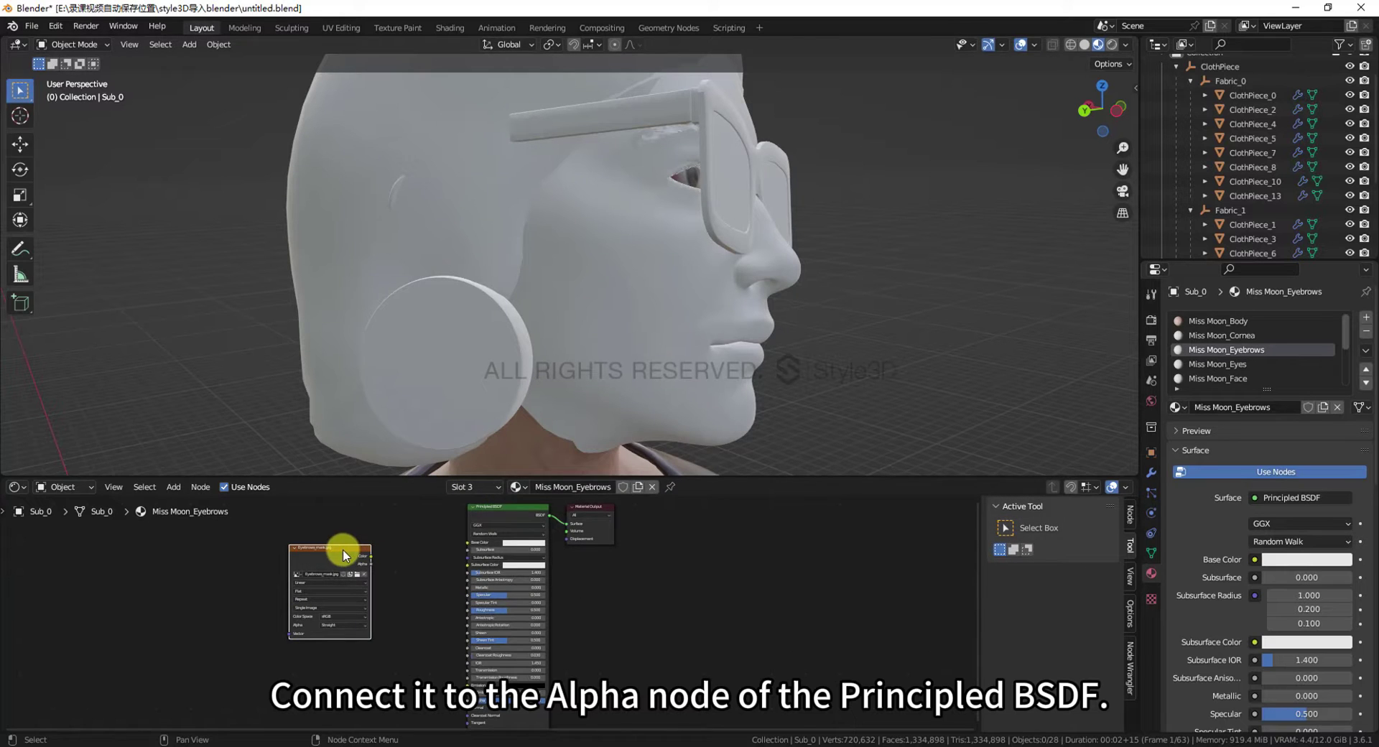
Connect the Eyebrows_mask.jpg node's Color output to the Alpha input of the Principled BSDF
{"action": "scroll", "coordinate": [409, 569], "scroll_direction": "up", "scroll_amount": 2}
{"action": "middle_click_drag", "start_coordinate": [408, 569], "coordinate": [379, 630], "text": "shift"}
{"action": "left_click_drag", "start_coordinate": [265, 533], "coordinate": [291, 554]}
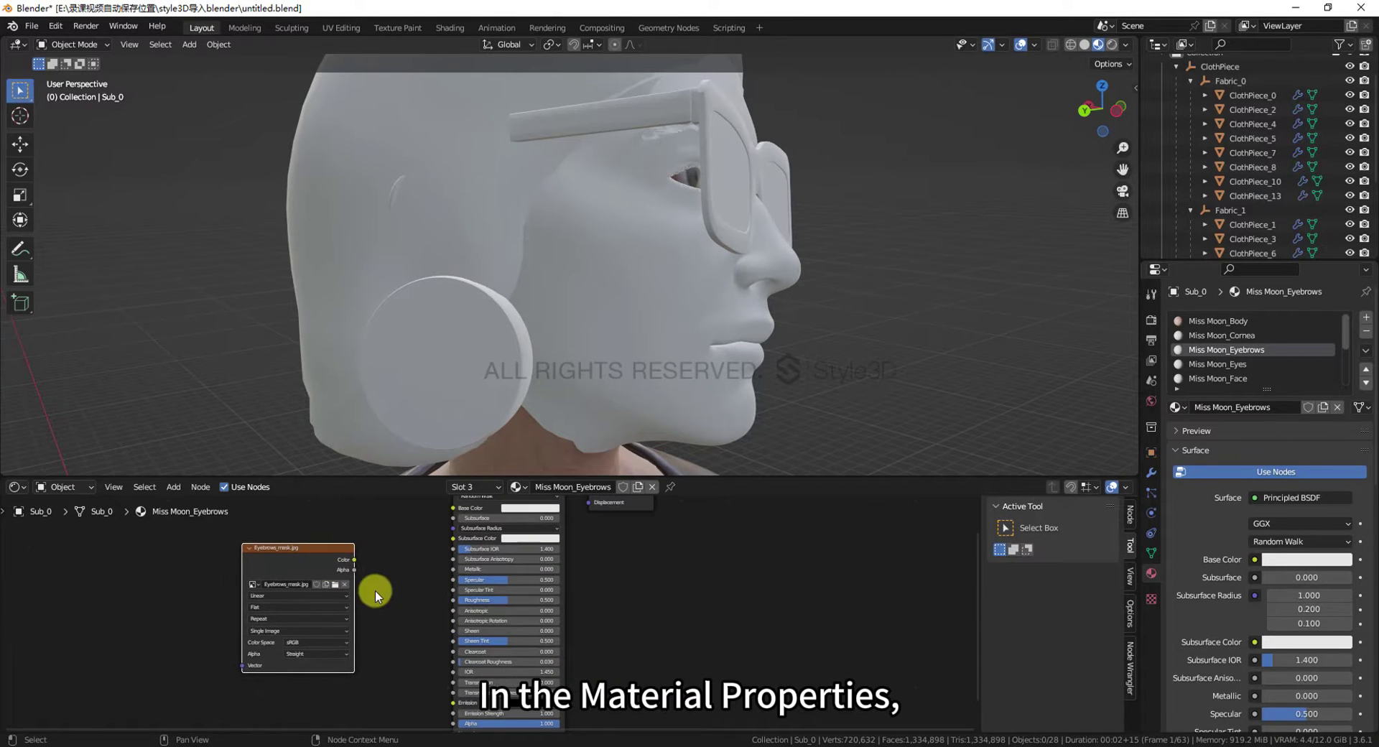
{"action": "left_click_drag", "start_coordinate": [337, 558], "coordinate": [437, 665]}
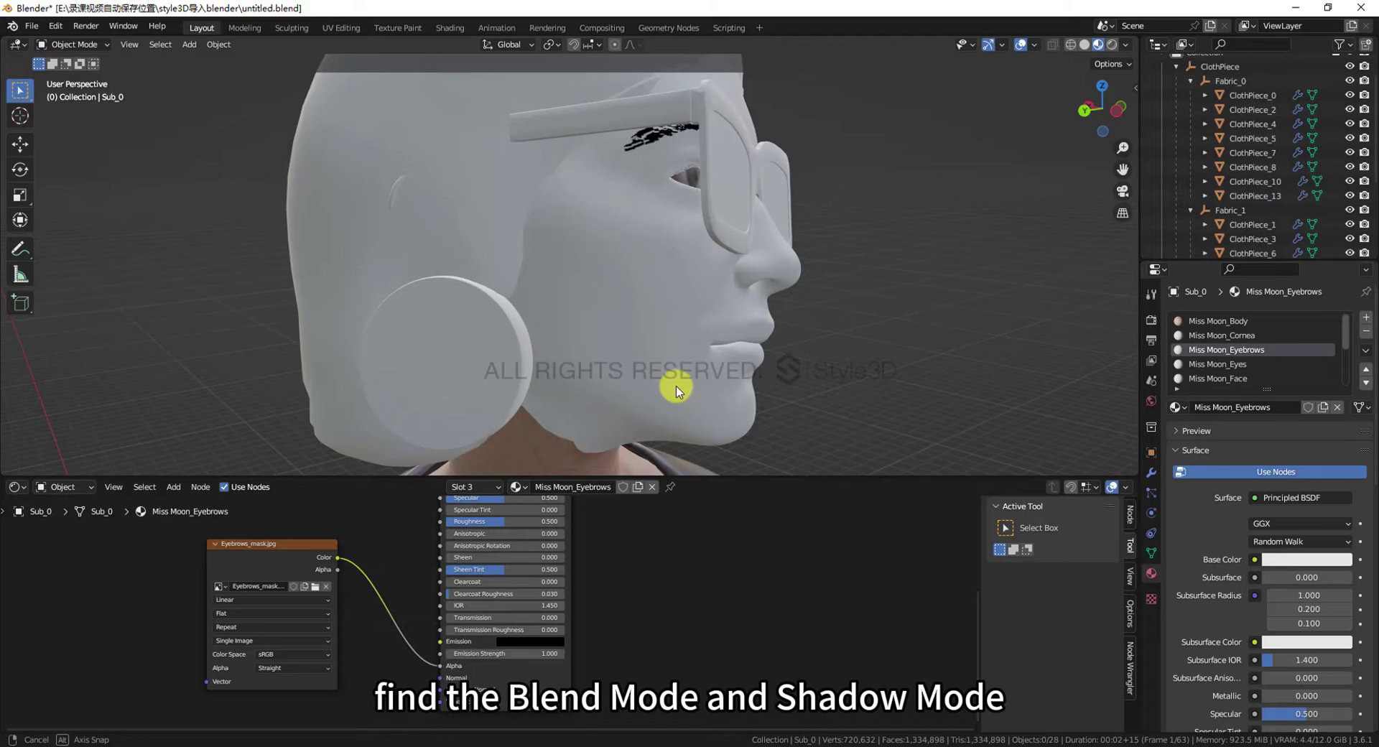
Set both Blend Mode and Shadow Mode of the Miss Moon_Eyebrows material to Alpha Clip
{"action": "middle_click_drag", "start_coordinate": [676, 390], "coordinate": [636, 431]}
{"action": "scroll", "coordinate": [1255, 588], "scroll_direction": "down", "scroll_amount": 15}
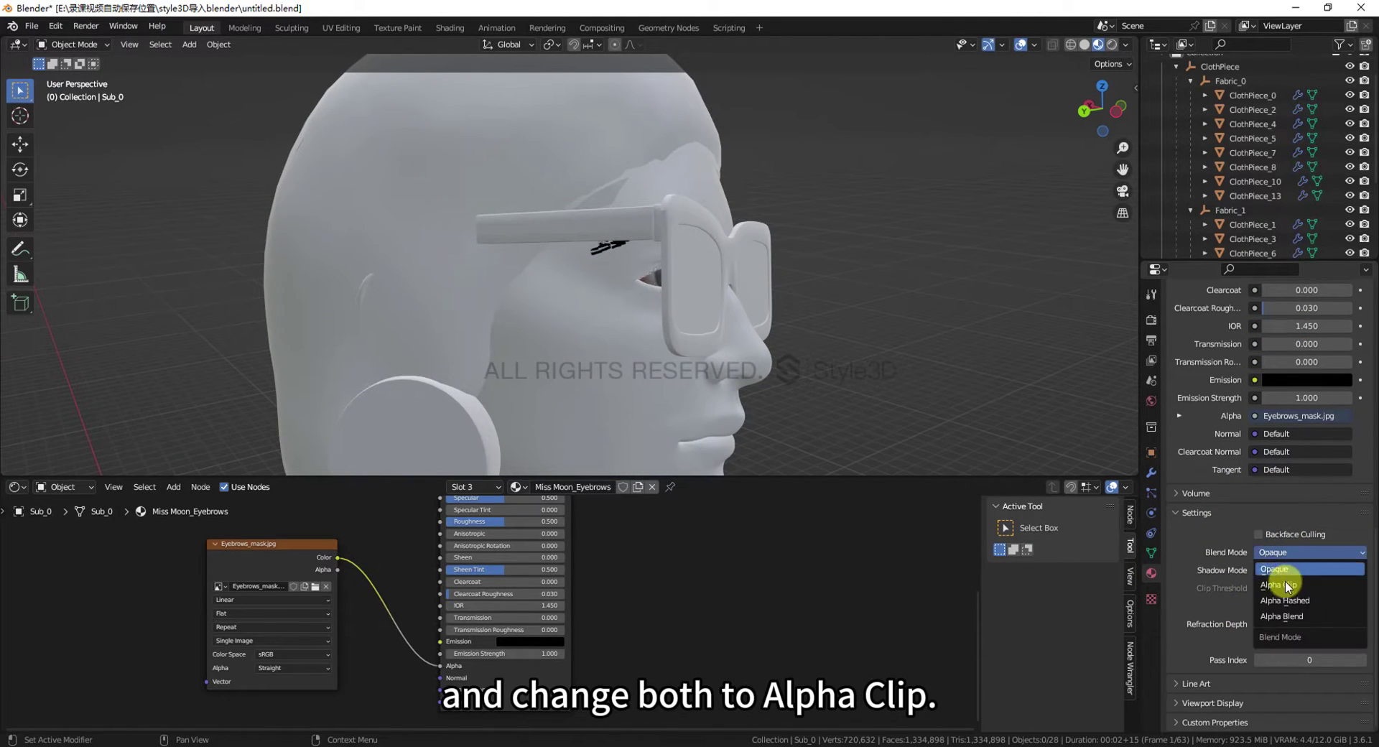
{"action": "left_click", "coordinate": [1264, 569]}
{"action": "left_click", "coordinate": [1255, 586]}
{"action": "middle_click_drag", "start_coordinate": [720, 439], "coordinate": [747, 390]}
{"action": "scroll", "coordinate": [739, 268], "scroll_direction": "down", "scroll_amount": 3}
{"action": "scroll", "coordinate": [419, 585], "scroll_direction": "down", "scroll_amount": 2}
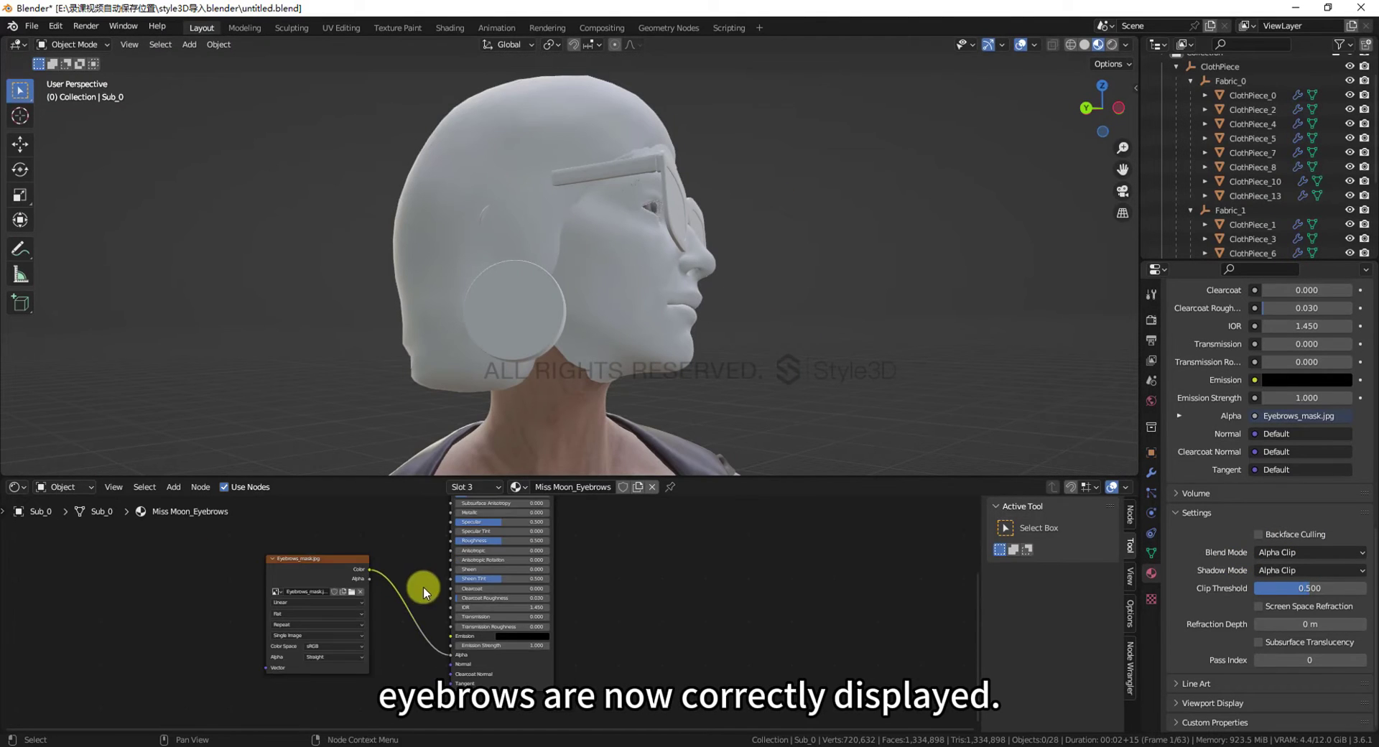
Add a second Image Texture node below the mask texture, search for "eye", and load Eyebrows_n.jpg into it
{"action": "scroll", "coordinate": [381, 593], "scroll_direction": "down", "scroll_amount": 2}
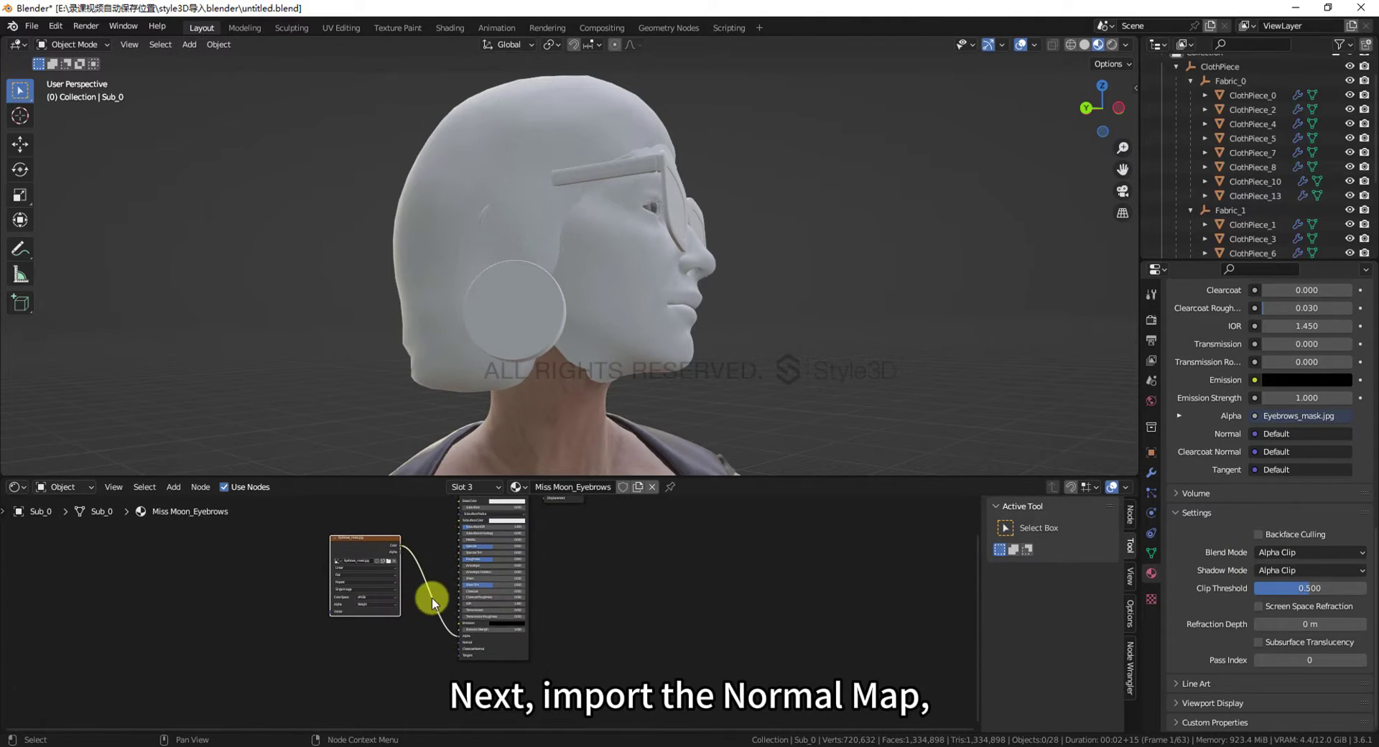
{"action": "key", "text": "shift+a"}
{"action": "mouse_move", "coordinate": [406, 637]}
{"action": "left_click", "coordinate": [503, 523]}
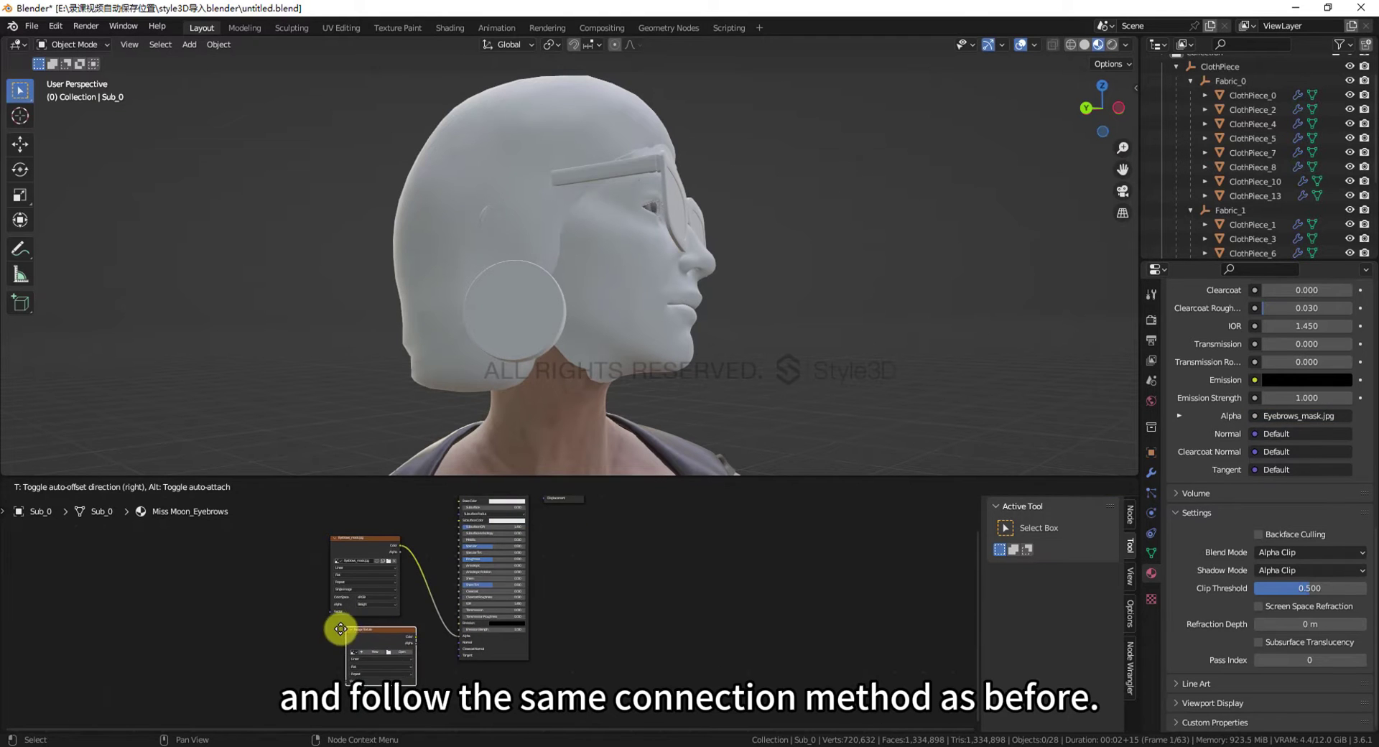
{"action": "left_click", "coordinate": [332, 635]}
{"action": "scroll", "coordinate": [332, 639], "scroll_direction": "up", "scroll_amount": 2}
{"action": "left_click", "coordinate": [292, 670]}
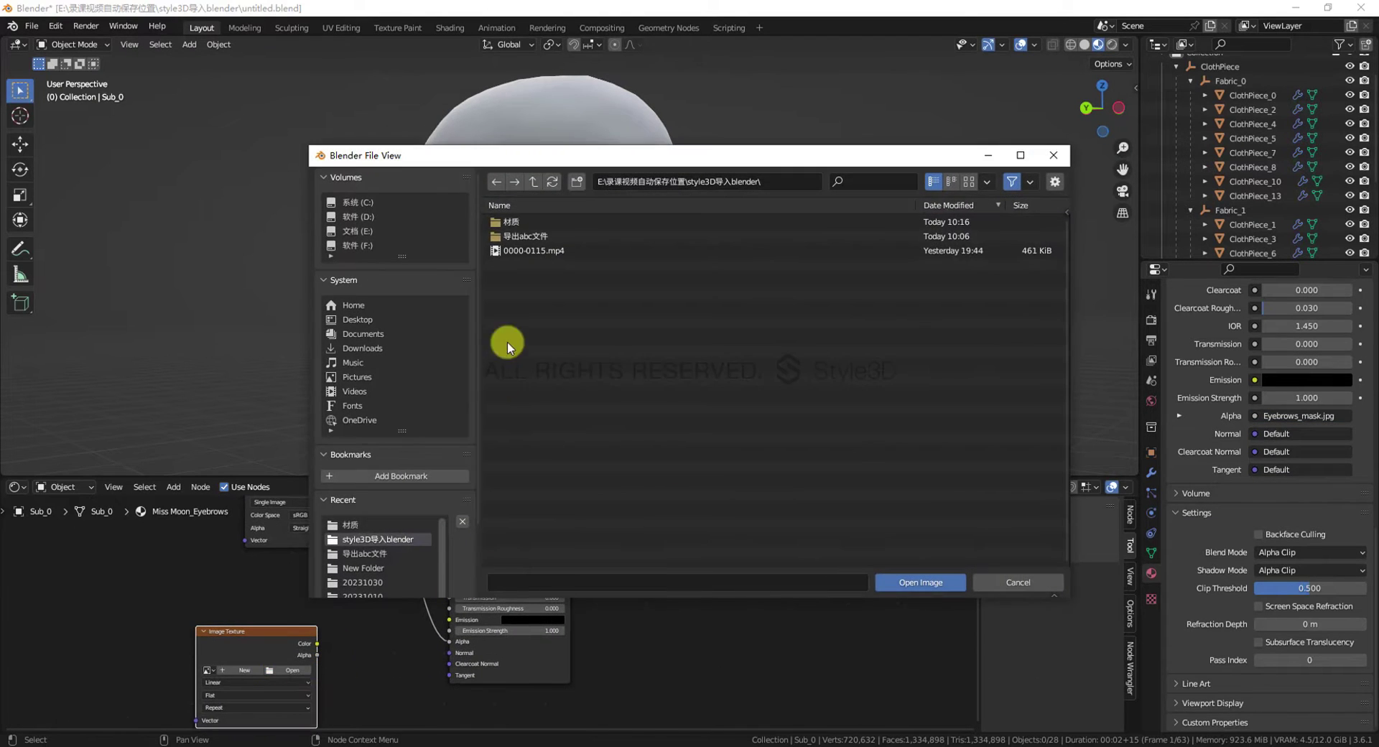
{"action": "left_click", "coordinate": [359, 524]}
{"action": "left_click", "coordinate": [854, 181]}
{"action": "type", "text": "eye"}
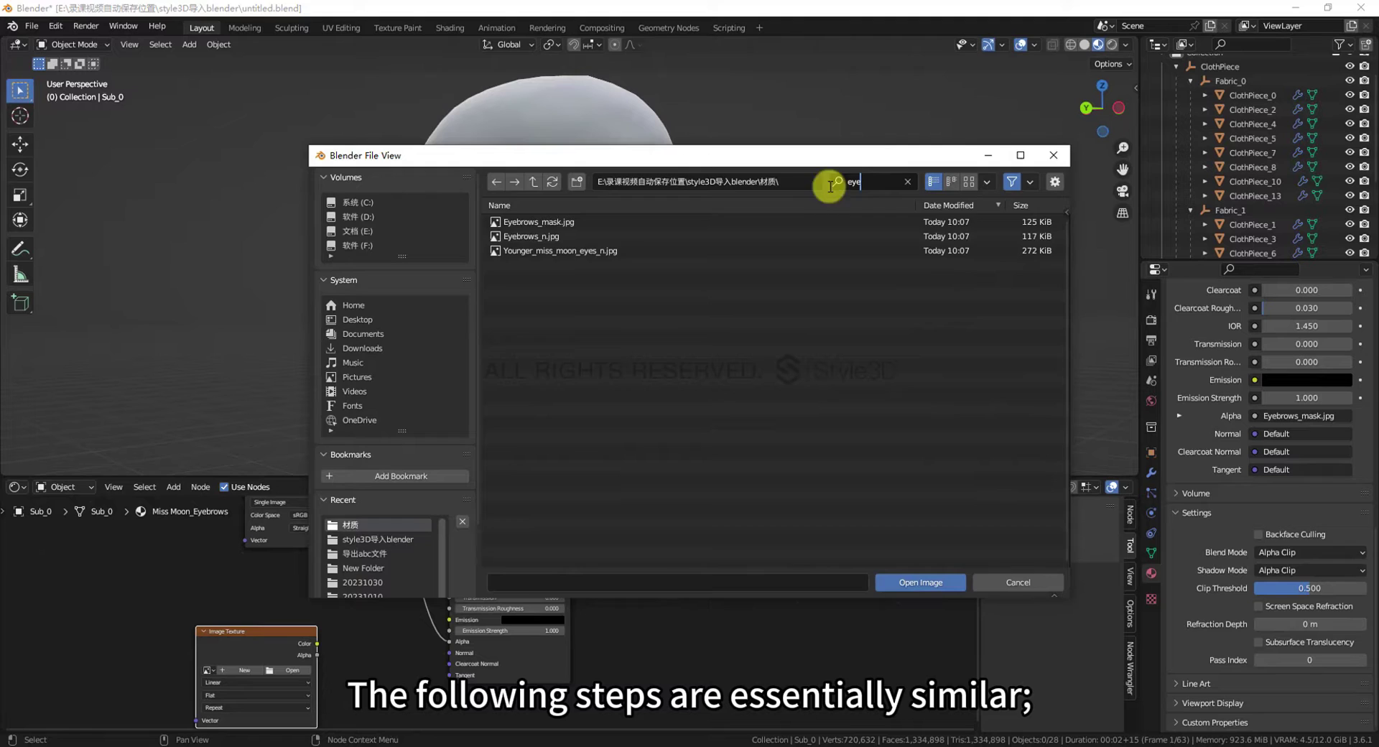
{"action": "double_click", "coordinate": [532, 235]}
Add a Normal Map node and link Eyebrows_n.jpg's Color through it to the Principled BSDF's Normal
{"action": "left_click_drag", "start_coordinate": [255, 627], "coordinate": [190, 592]}
{"action": "key", "text": "shift+a"}
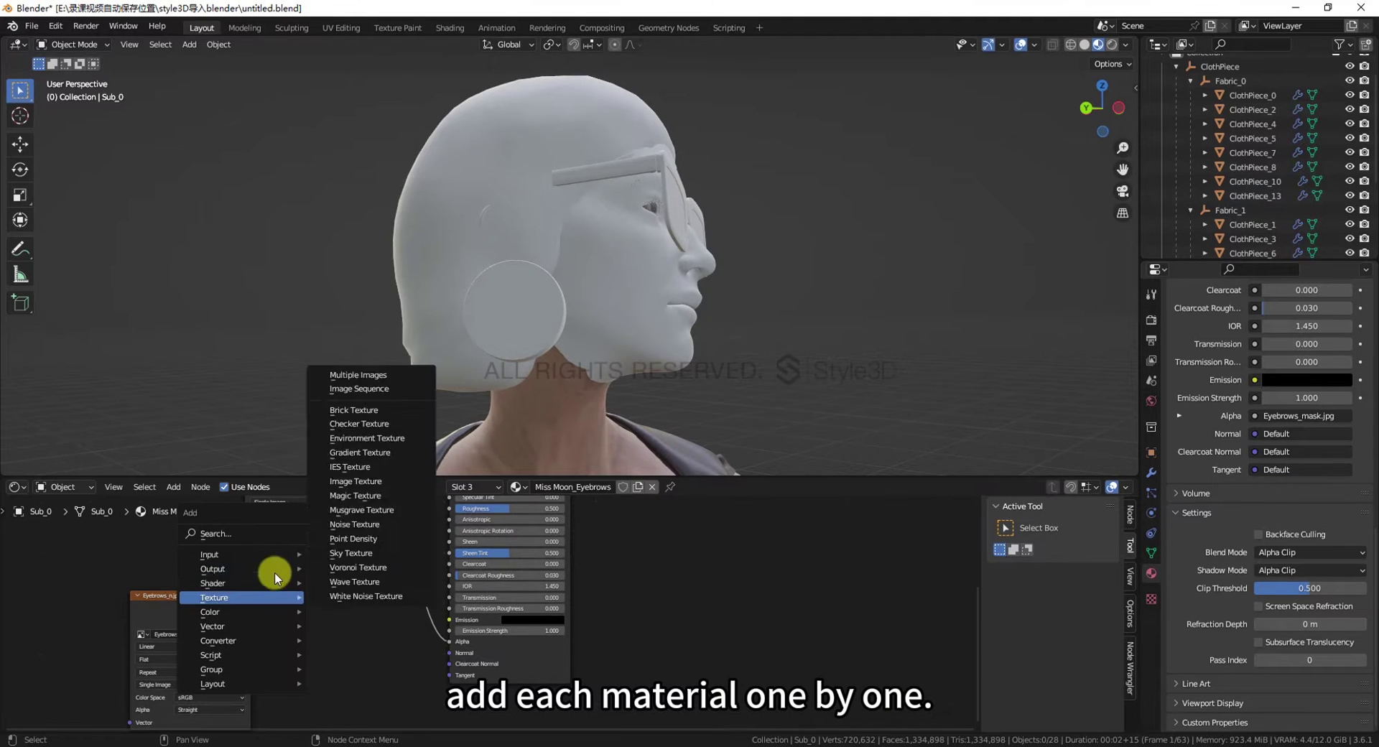
{"action": "type", "text": "nor"}
{"action": "left_click", "coordinate": [282, 573]}
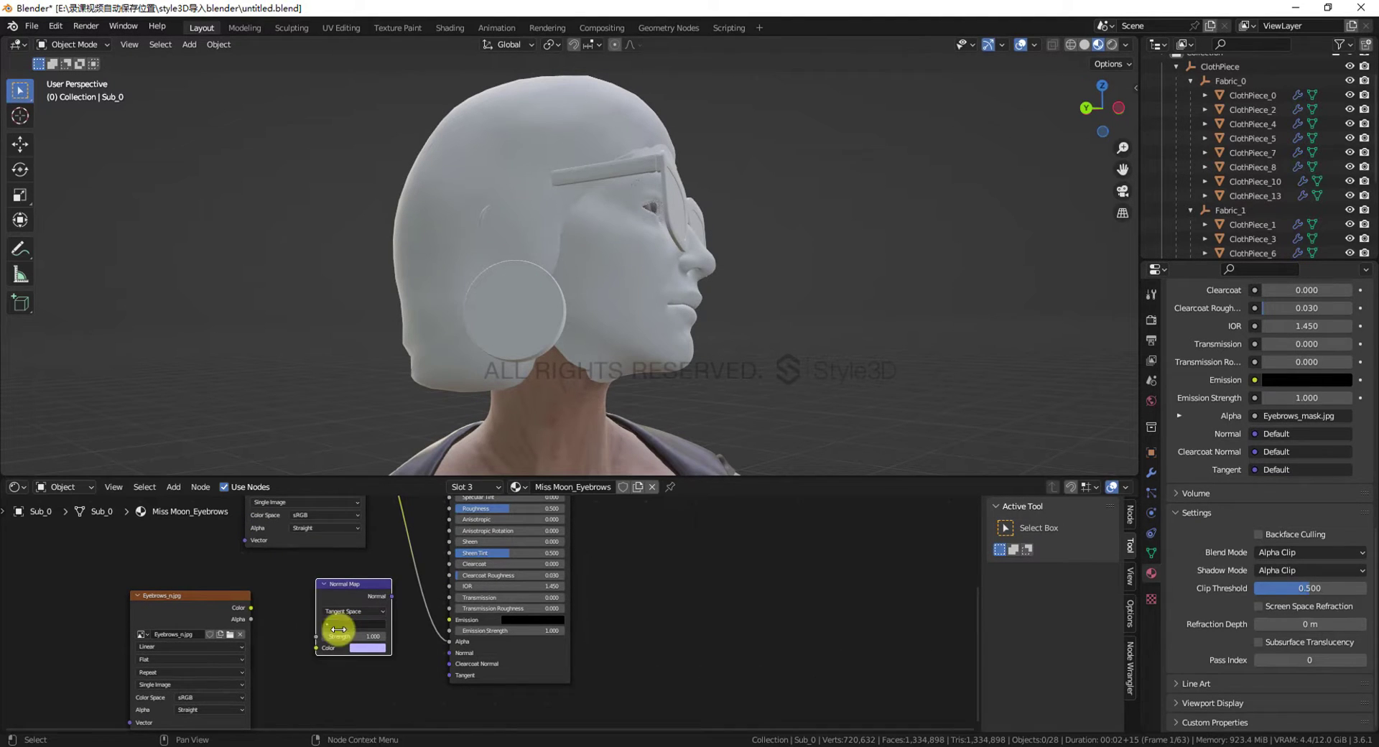
{"action": "left_click_drag", "start_coordinate": [253, 608], "coordinate": [316, 648]}
{"action": "left_click_drag", "start_coordinate": [391, 596], "coordinate": [450, 654]}
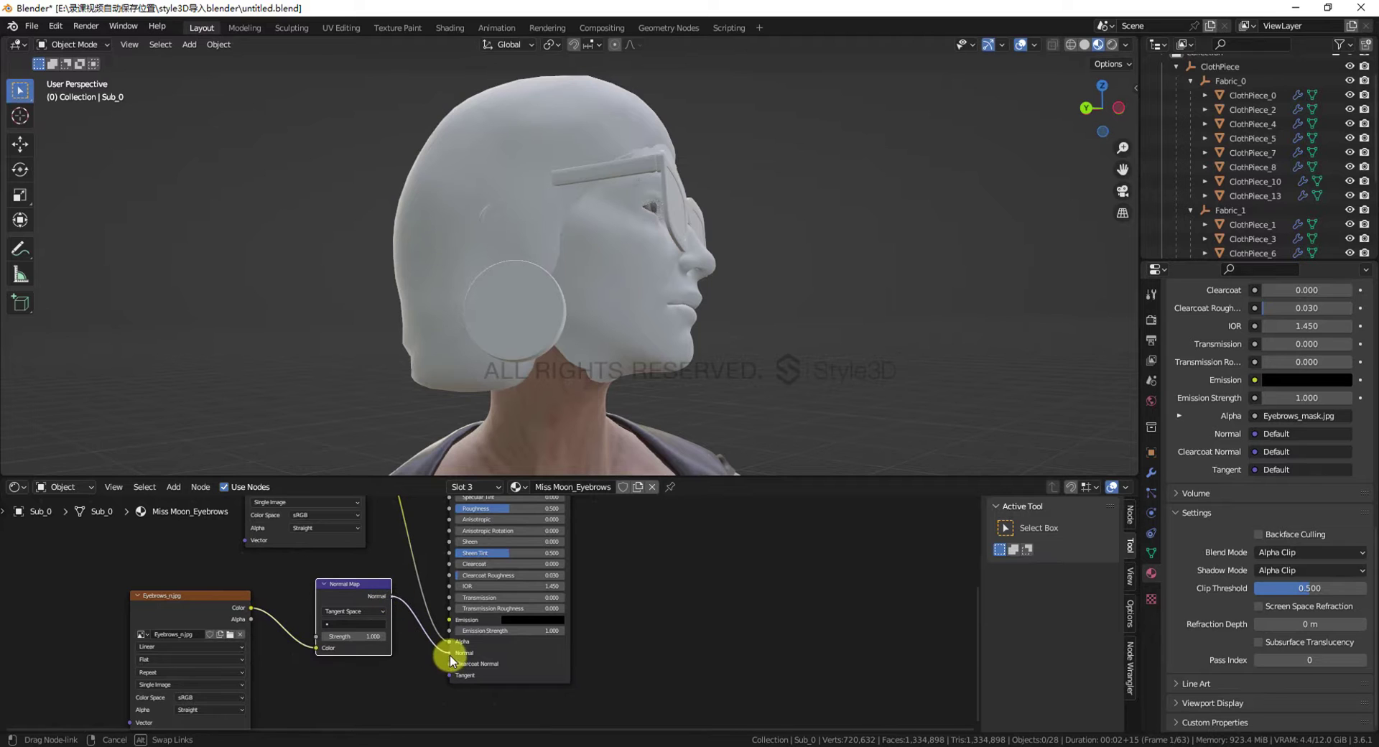
{"action": "left_click_drag", "start_coordinate": [339, 616], "coordinate": [321, 643]}
Make the Miss Moon_Eyes slot of the avatar active and enable nodes for its material
{"action": "scroll", "coordinate": [636, 226], "scroll_direction": "up", "scroll_amount": 3}
{"action": "middle_click_drag", "start_coordinate": [695, 244], "coordinate": [661, 291], "text": "shift"}
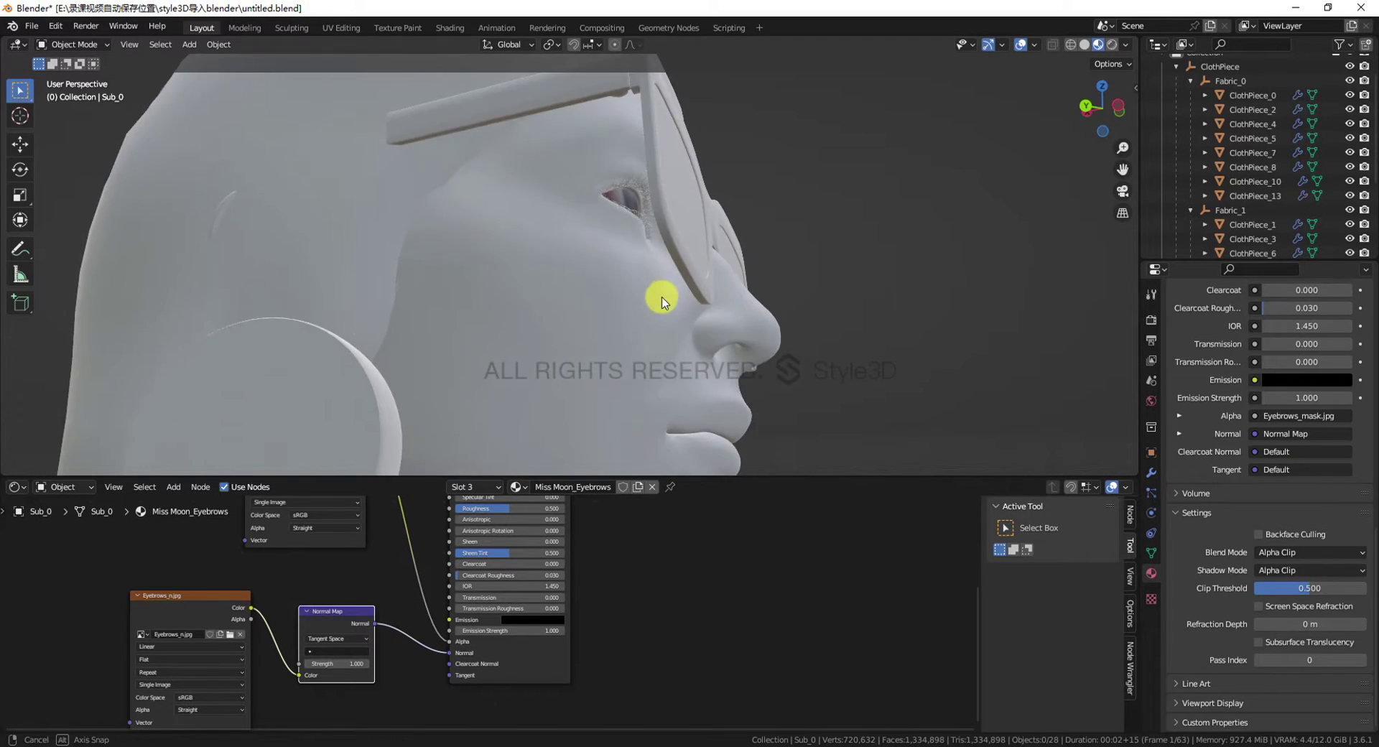
{"action": "scroll", "coordinate": [654, 296], "scroll_direction": "down", "scroll_amount": 3}
{"action": "scroll", "coordinate": [652, 296], "scroll_direction": "down", "scroll_amount": 2}
{"action": "scroll", "coordinate": [673, 450], "scroll_direction": "down", "scroll_amount": 5}
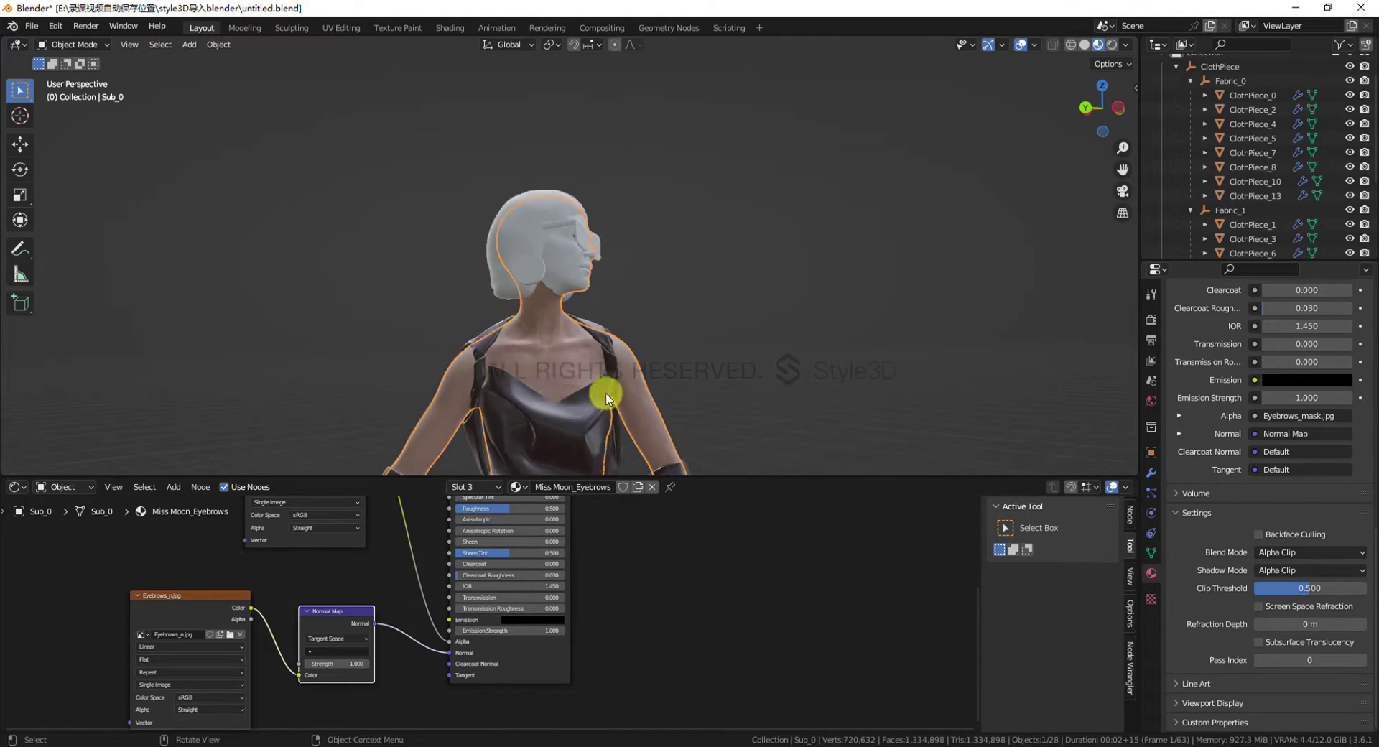
{"action": "left_click", "coordinate": [609, 391]}
{"action": "scroll", "coordinate": [1178, 467], "scroll_direction": "up", "scroll_amount": 10}
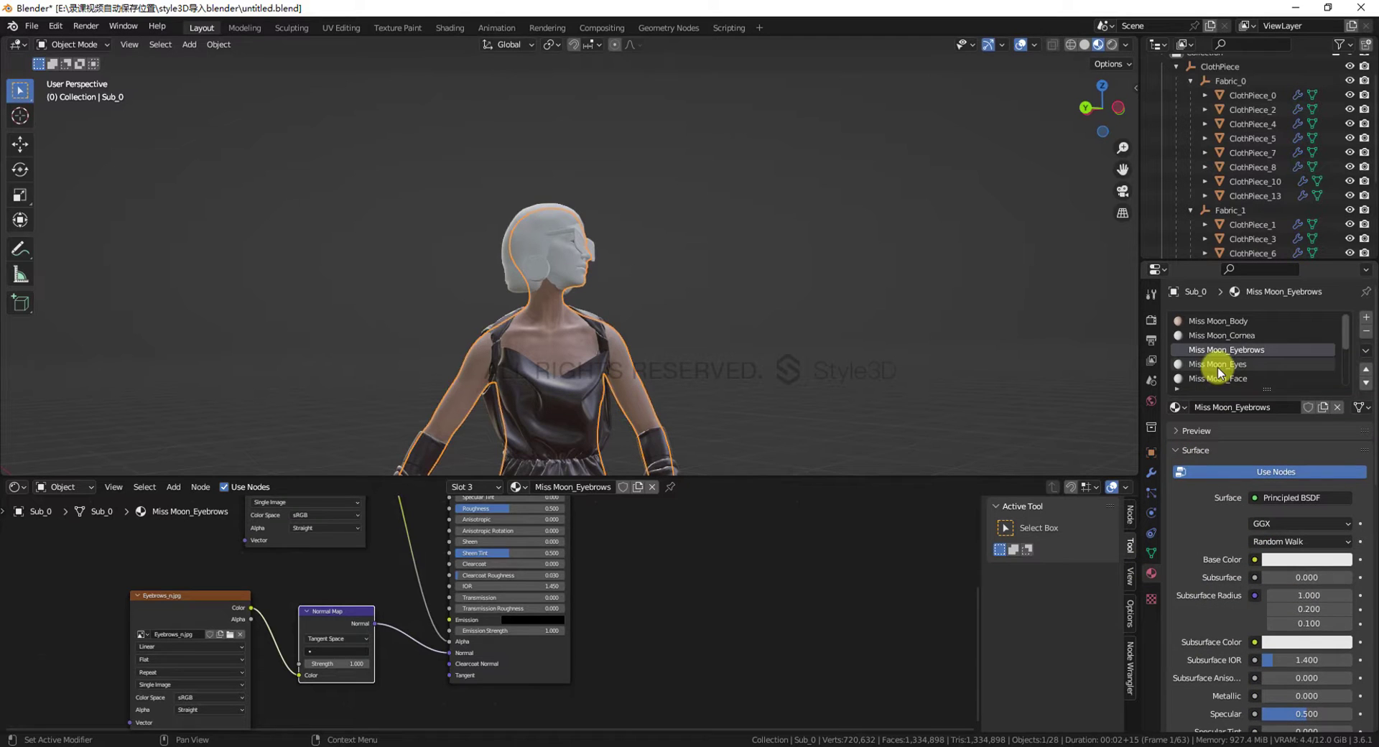
{"action": "left_click", "coordinate": [1231, 365]}
{"action": "scroll", "coordinate": [671, 354], "scroll_direction": "up", "scroll_amount": 3}
{"action": "left_click", "coordinate": [224, 487]}
Add an Image Texture node, connect its Color to the Principled BSDF's Base Color, and load a texture found by searching "eye"
{"action": "key", "text": "shift+a"}
{"action": "mouse_move", "coordinate": [374, 641]}
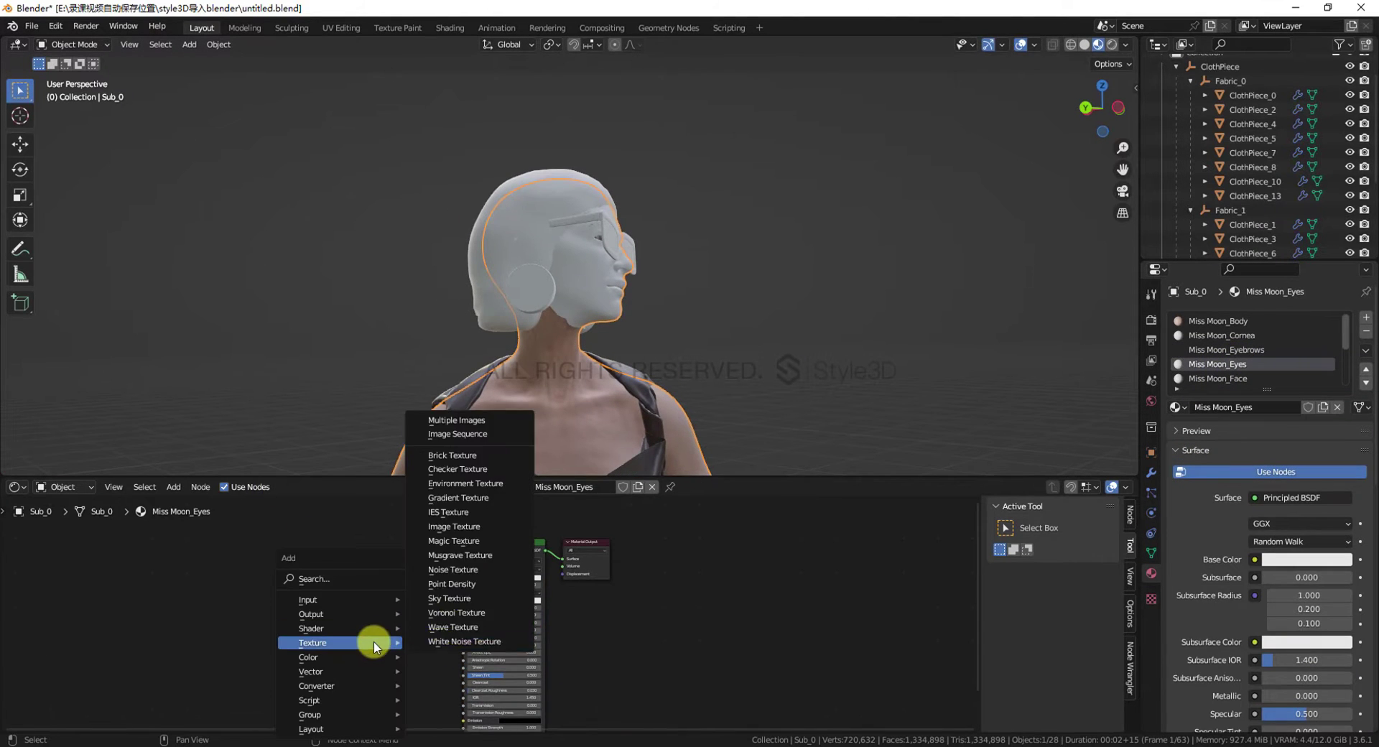
{"action": "left_click", "coordinate": [458, 526]}
{"action": "left_click", "coordinate": [280, 563]}
{"action": "scroll", "coordinate": [316, 567], "scroll_direction": "up", "scroll_amount": 4}
{"action": "left_click_drag", "start_coordinate": [339, 563], "coordinate": [442, 553]}
{"action": "left_click", "coordinate": [302, 592]}
{"action": "left_click", "coordinate": [353, 524]}
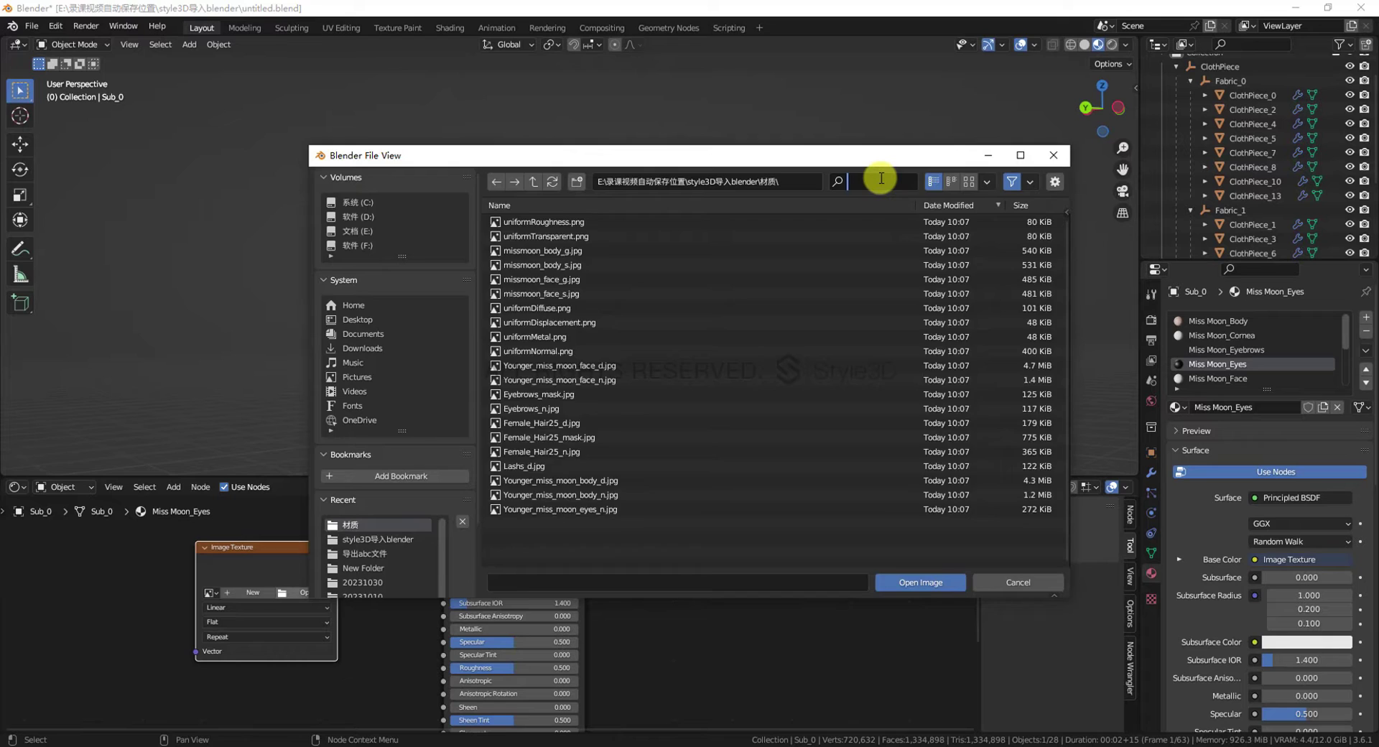
{"action": "type", "text": "eye"}
{"action": "double_click", "coordinate": [560, 236]}
Make the Miss Moon_Face slot active and enable nodes for its material
{"action": "scroll", "coordinate": [597, 348], "scroll_direction": "up", "scroll_amount": 7}
{"action": "middle_click_drag", "start_coordinate": [596, 347], "coordinate": [600, 356]}
{"action": "scroll", "coordinate": [600, 356], "scroll_direction": "down", "scroll_amount": 3}
{"action": "left_click", "coordinate": [1221, 378]}
{"action": "scroll", "coordinate": [1239, 364], "scroll_direction": "down", "scroll_amount": 3}
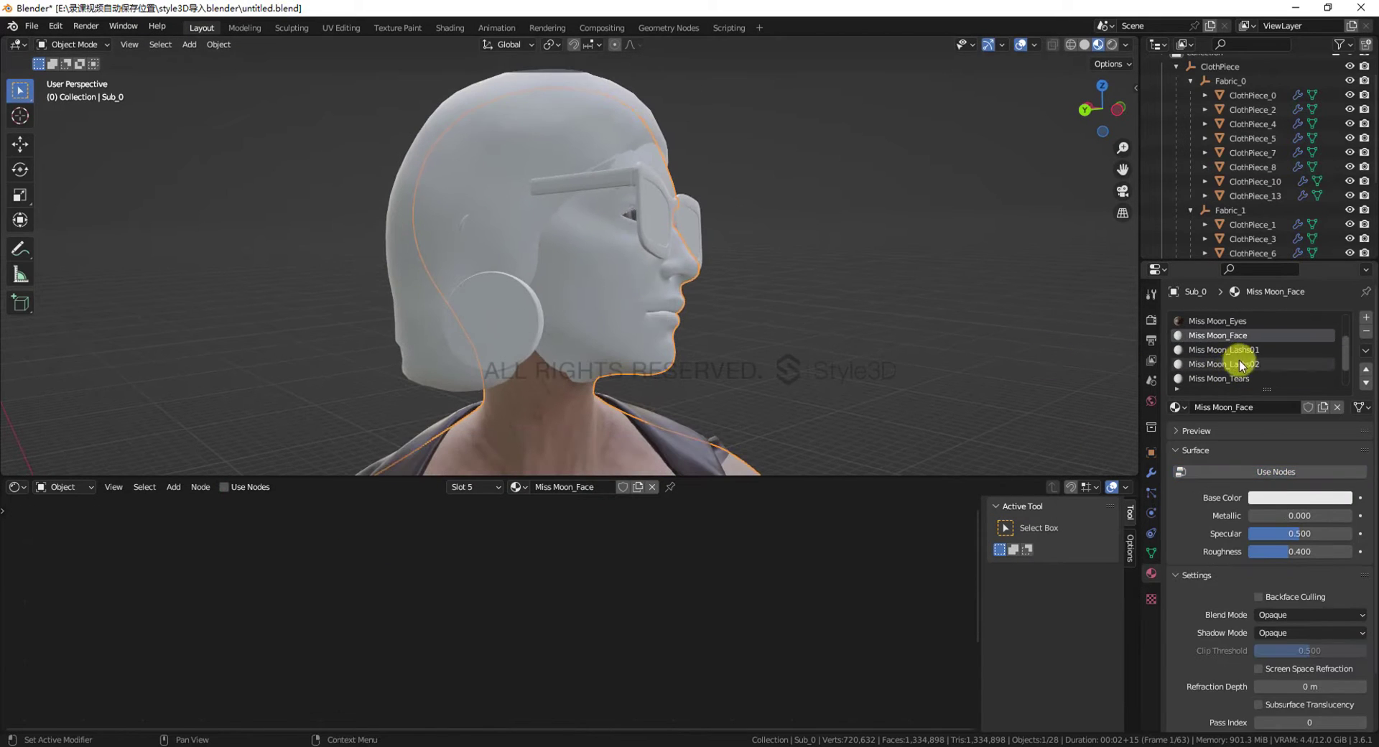
{"action": "left_click", "coordinate": [224, 487]}
Add an Image Texture node to the face material, search for "face", and load Younger_miss_moon_face_d.jpg into it
{"action": "key", "text": "shift+a"}
{"action": "mouse_move", "coordinate": [308, 562]}
{"action": "left_click", "coordinate": [431, 444]}
{"action": "left_click", "coordinate": [360, 575]}
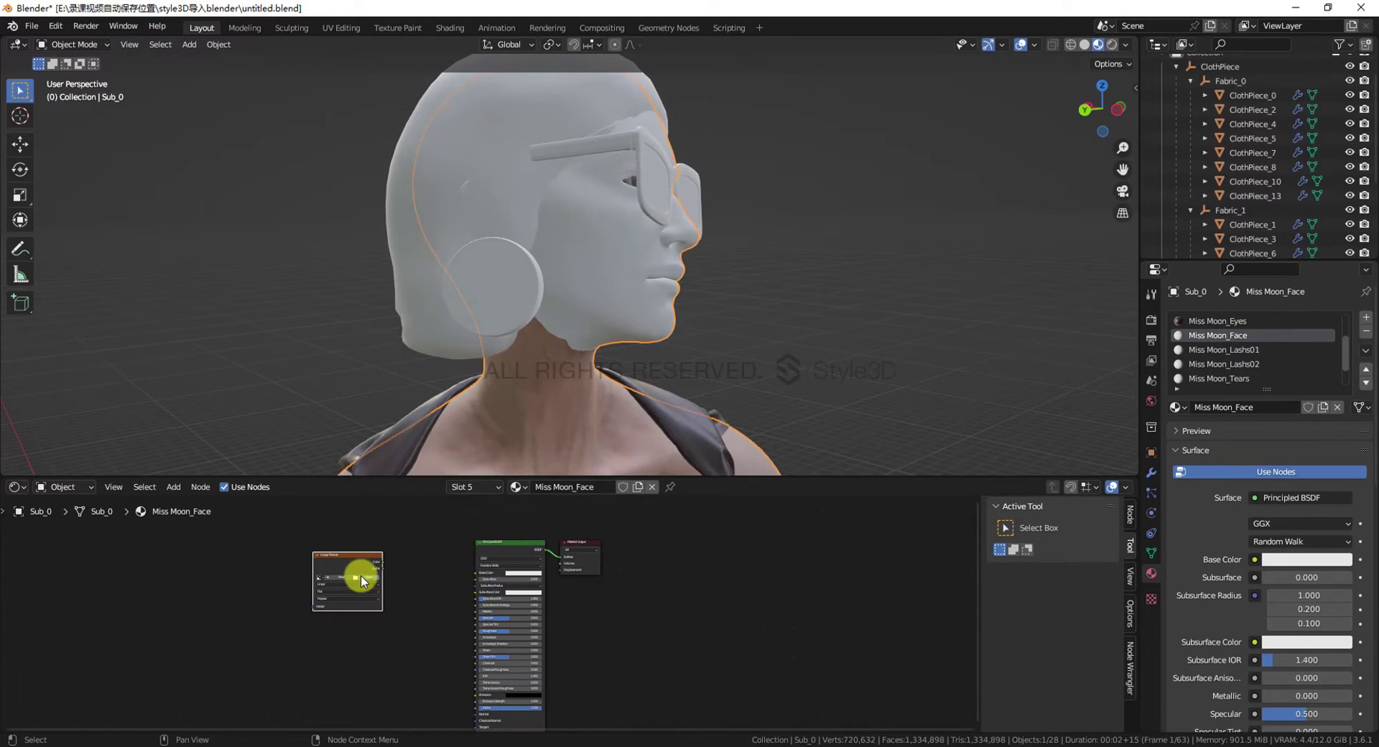
{"action": "left_click", "coordinate": [360, 579]}
{"action": "left_click", "coordinate": [859, 183]}
{"action": "type", "text": "face"}
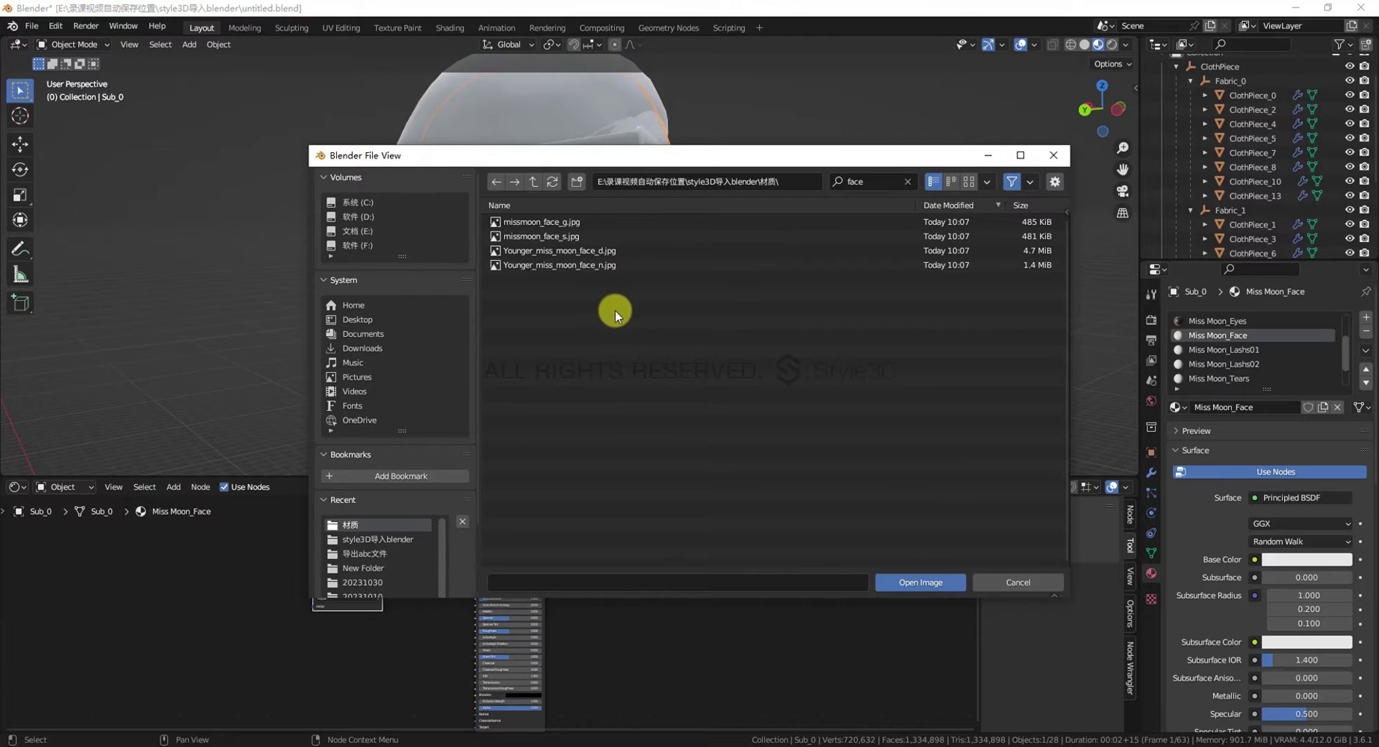
{"action": "double_click", "coordinate": [596, 252]}
Connect Younger_miss_moon_face_d.jpg's Color to the Principled BSDF's Base Color and move the texture node closer to the shader
{"action": "scroll", "coordinate": [369, 551], "scroll_direction": "up", "scroll_amount": 7}
{"action": "left_click_drag", "start_coordinate": [269, 502], "coordinate": [464, 544]}
{"action": "left_click_drag", "start_coordinate": [306, 540], "coordinate": [372, 540]}
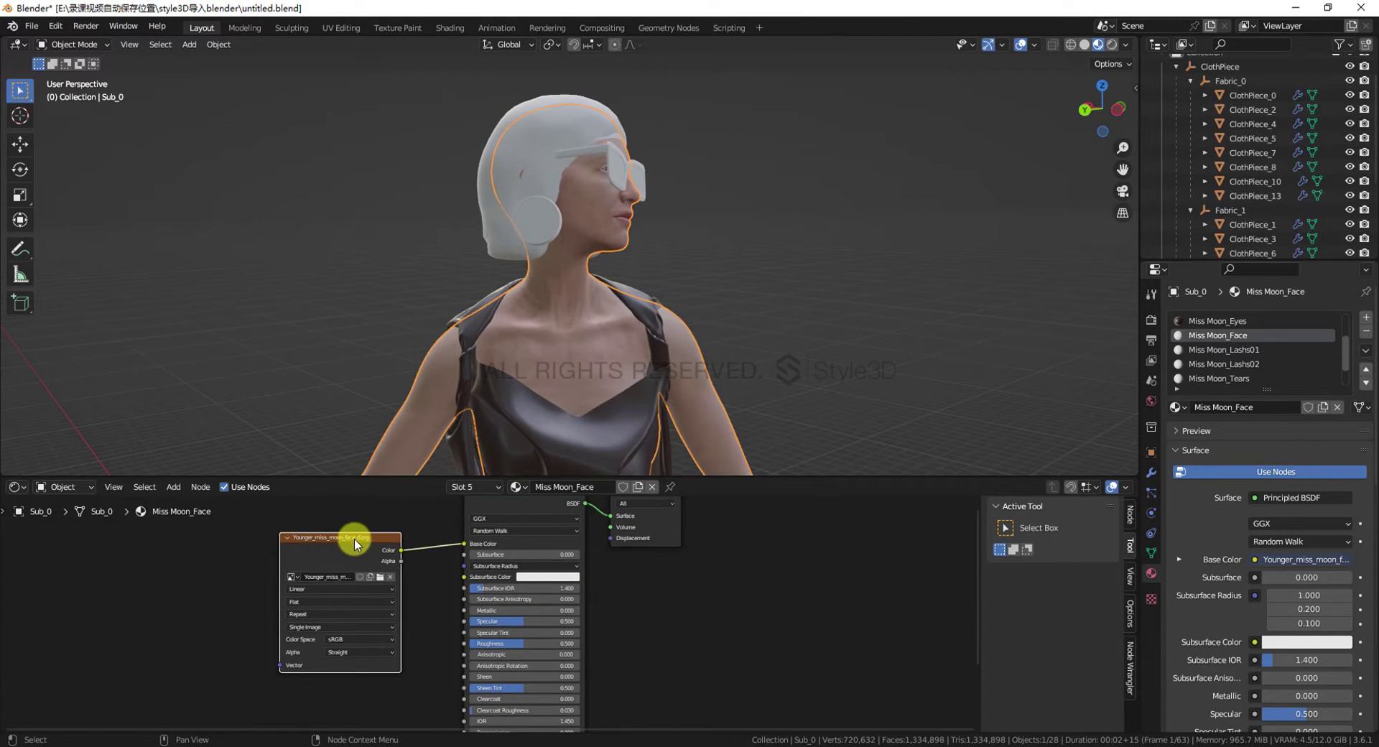
Add another Image Texture node below the face color texture and load Younger_miss_moon_face_n.jpg by searching "face"
{"action": "key", "text": "shift+a"}
{"action": "left_click", "coordinate": [431, 529]}
{"action": "left_click", "coordinate": [350, 641]}
{"action": "left_click", "coordinate": [254, 663]}
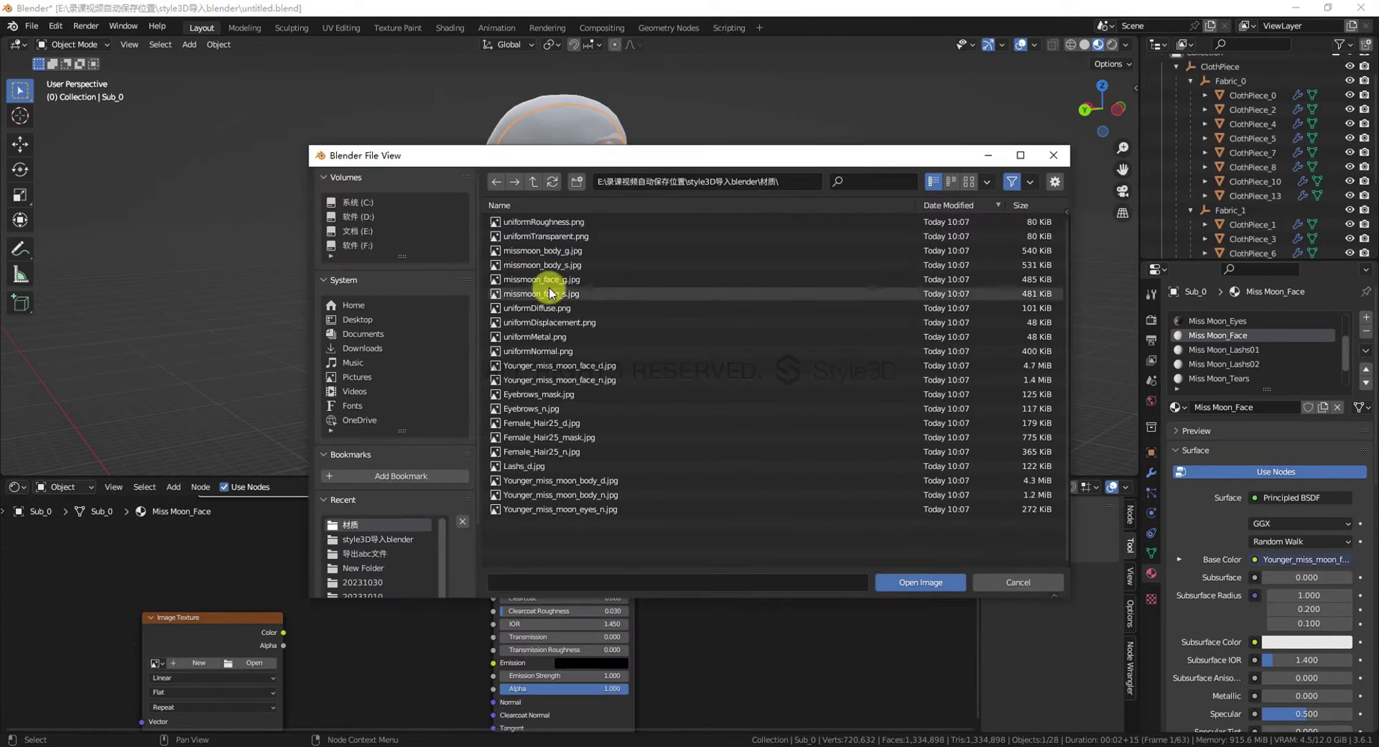
{"action": "left_click", "coordinate": [862, 182]}
{"action": "type", "text": "face"}
{"action": "double_click", "coordinate": [689, 267]}
Add a Normal Map node and link Younger_miss_moon_face_n.jpg's Color through it to the Principled BSDF's Normal
{"action": "middle_click_drag", "start_coordinate": [303, 691], "coordinate": [308, 602]}
{"action": "key", "text": "shift+a"}
{"action": "left_click", "coordinate": [311, 537]}
{"action": "type", "text": "nor"}
{"action": "left_click", "coordinate": [343, 577]}
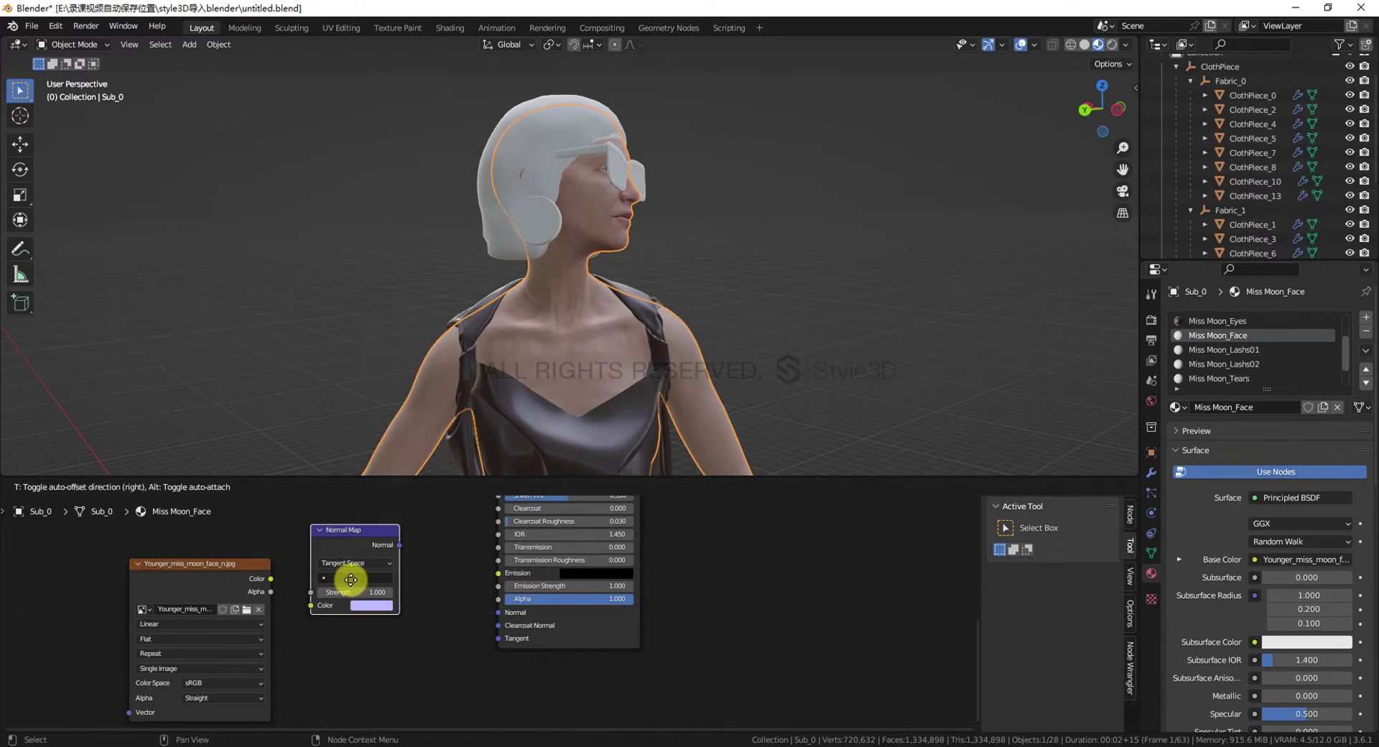
{"action": "left_click", "coordinate": [368, 599]}
{"action": "left_click_drag", "start_coordinate": [271, 579], "coordinate": [329, 626]}
{"action": "left_click_drag", "start_coordinate": [395, 552], "coordinate": [404, 565]}
{"action": "left_click_drag", "start_coordinate": [427, 579], "coordinate": [498, 613]}
Set the color space of Younger_miss_moon_face_n.jpg to Non-Color and view the avatar from the front
{"action": "left_click", "coordinate": [218, 683]}
{"action": "middle_click_drag", "start_coordinate": [618, 326], "coordinate": [665, 344]}
{"action": "left_click", "coordinate": [203, 605]}
{"action": "left_click", "coordinate": [667, 338]}
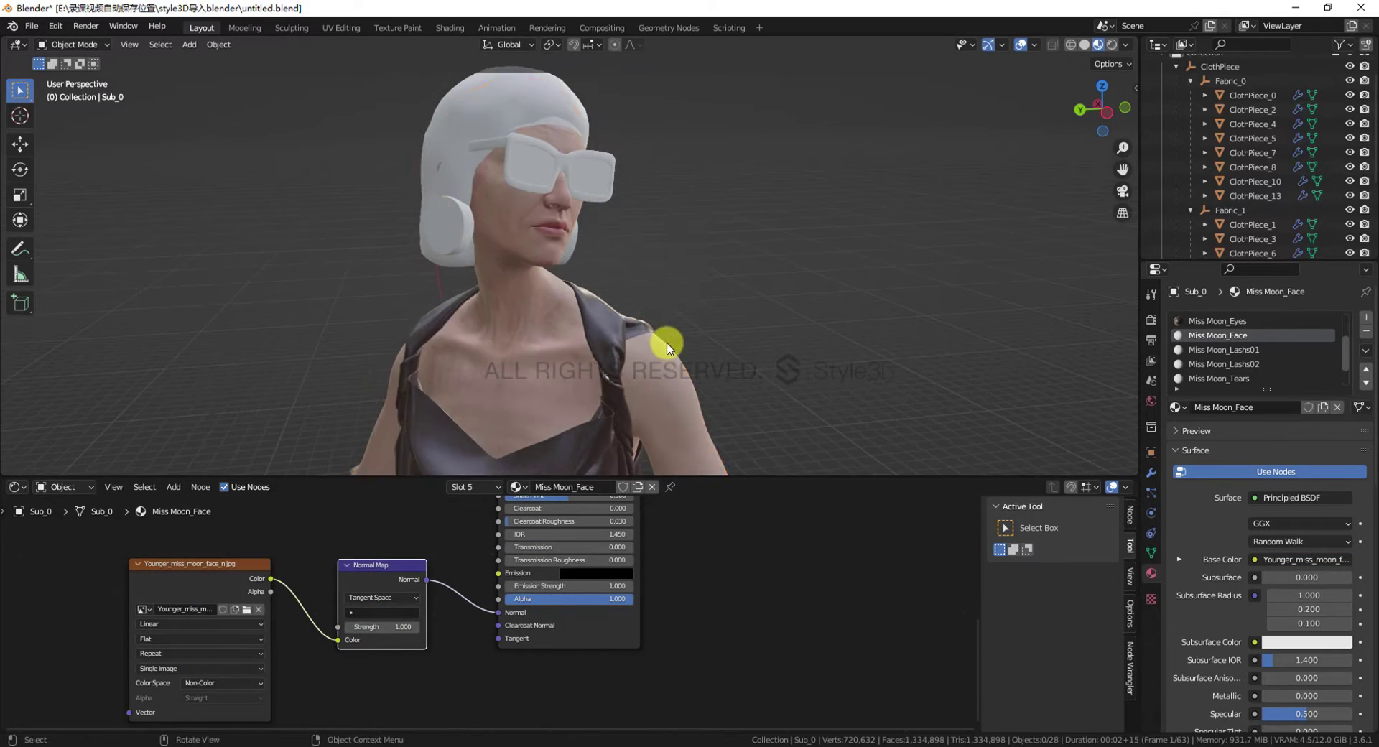
Add an Image Texture node between the face color and normal textures and load missmoon_face_s.jpg by searching "face"
{"action": "scroll", "coordinate": [411, 611], "scroll_direction": "down", "scroll_amount": 3}
{"action": "key", "text": "shift+a"}
{"action": "left_click", "coordinate": [486, 527]}
{"action": "left_click", "coordinate": [281, 557]}
{"action": "left_click", "coordinate": [339, 585]}
{"action": "double_click", "coordinate": [510, 222]}
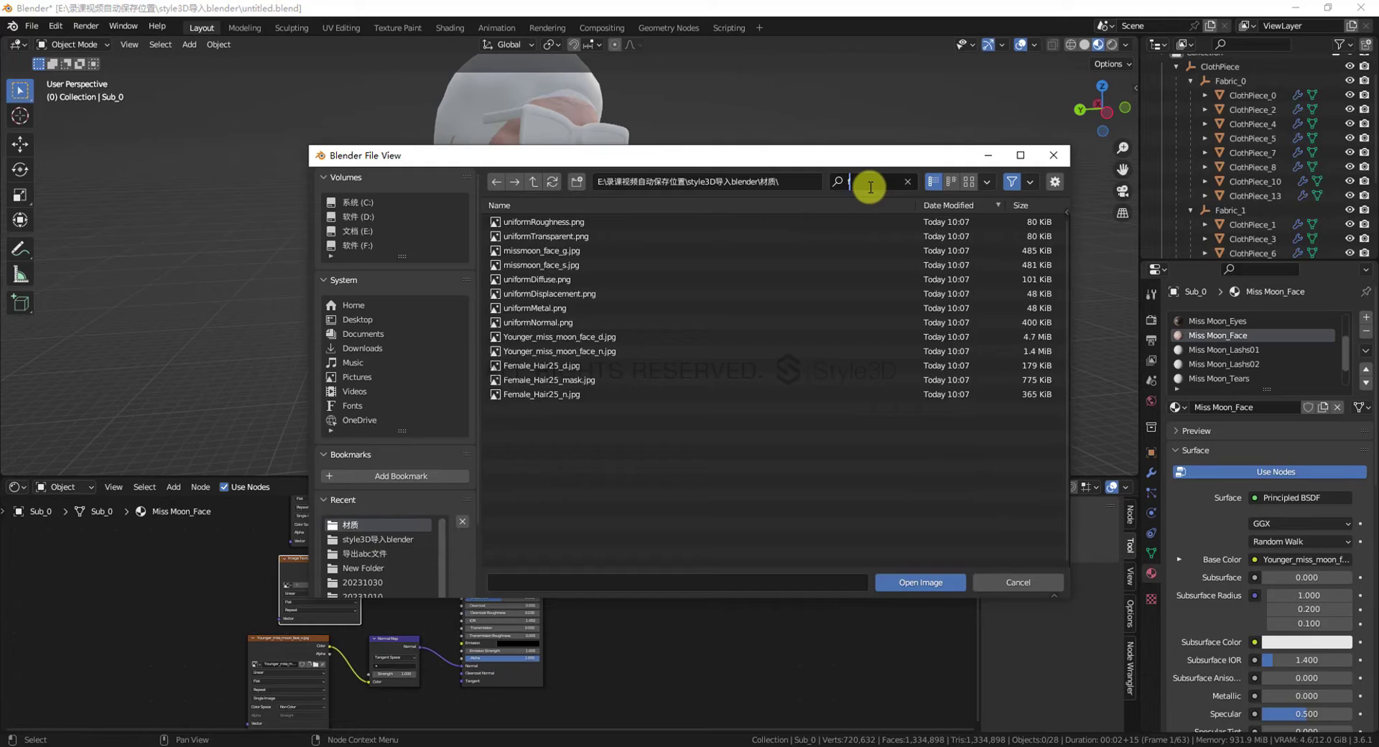
{"action": "left_click", "coordinate": [869, 183]}
{"action": "type", "text": "face"}
{"action": "double_click", "coordinate": [718, 236]}
Connect missmoon_face_s.jpg's Color to the Principled BSDF's Sheen and shift the normal texture and Normal Map nodes to make room
{"action": "scroll", "coordinate": [402, 553], "scroll_direction": "up", "scroll_amount": 3}
{"action": "left_click_drag", "start_coordinate": [267, 536], "coordinate": [435, 575]}
{"action": "scroll", "coordinate": [431, 586], "scroll_direction": "down", "scroll_amount": 5}
{"action": "left_click_drag", "start_coordinate": [325, 636], "coordinate": [291, 655]}
{"action": "left_click_drag", "start_coordinate": [395, 638], "coordinate": [385, 647]}
{"action": "middle_click_drag", "start_coordinate": [496, 719], "coordinate": [446, 625]}
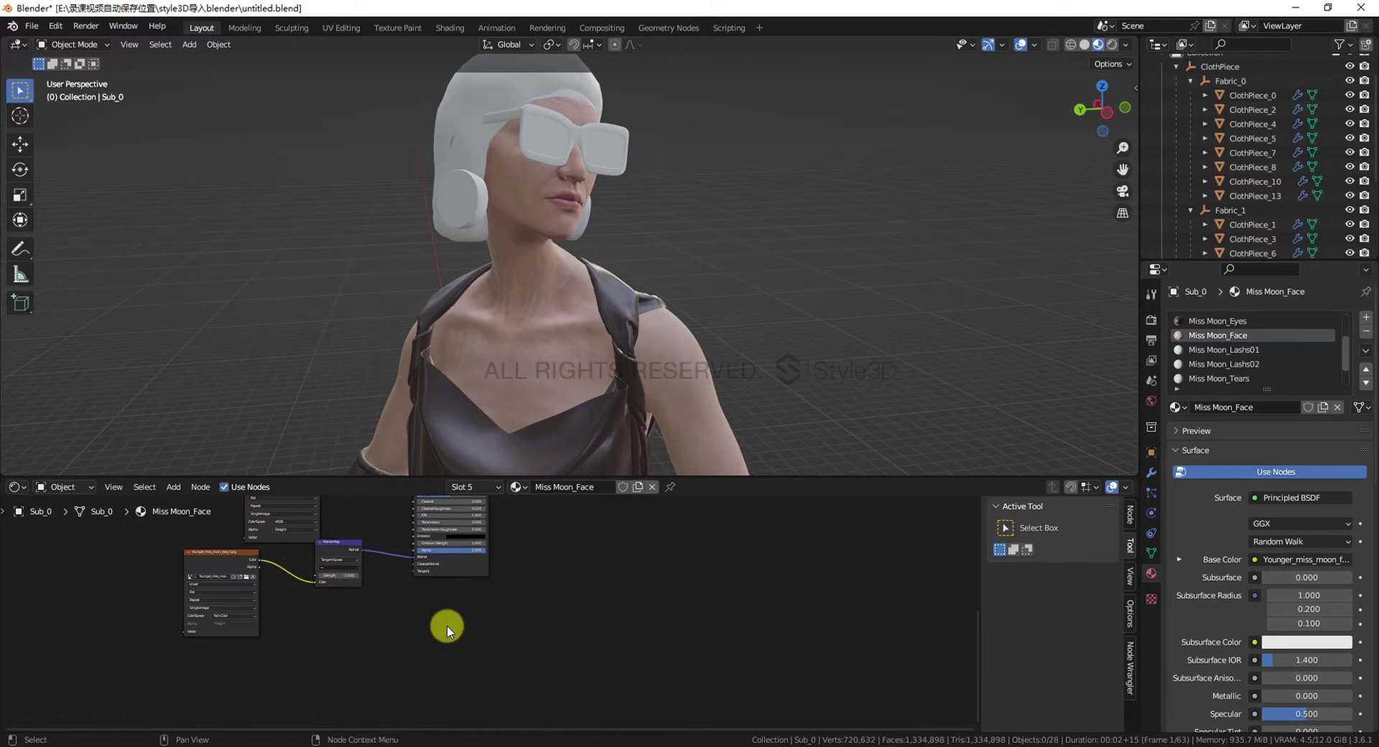
Add a fourth Image Texture node below the others and set missmoon_face_s.jpg's color space to Non-Color
{"action": "key", "text": "shift+a"}
{"action": "left_click", "coordinate": [467, 478]}
{"action": "left_click", "coordinate": [331, 609]}
{"action": "middle_click_drag", "start_coordinate": [299, 528], "coordinate": [300, 610]}
{"action": "scroll", "coordinate": [300, 611], "scroll_direction": "up", "scroll_amount": 6}
{"action": "left_click", "coordinate": [295, 600]}
{"action": "middle_click_drag", "start_coordinate": [486, 359], "coordinate": [600, 382]}
{"action": "scroll", "coordinate": [600, 381], "scroll_direction": "down", "scroll_amount": 4}
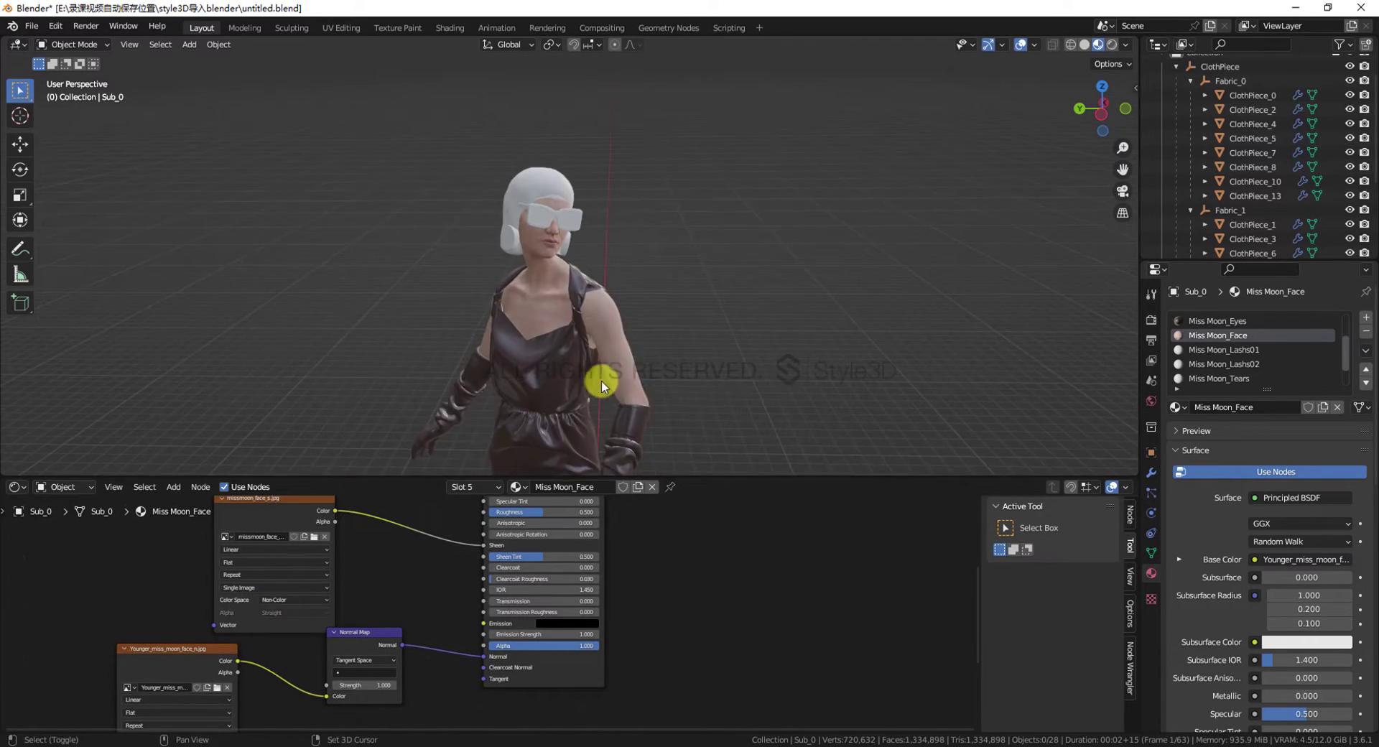
Search for "face" and load missmoon_face_g.jpg into the empty Image Texture node
{"action": "middle_click_drag", "start_coordinate": [409, 689], "coordinate": [352, 546]}
{"action": "key", "text": "shift+a"}
{"action": "left_click", "coordinate": [372, 616]}
{"action": "double_click", "coordinate": [513, 222]}
{"action": "left_click", "coordinate": [872, 182]}
{"action": "type", "text": "face"}
{"action": "left_click_drag", "start_coordinate": [574, 156], "coordinate": [539, 242]}
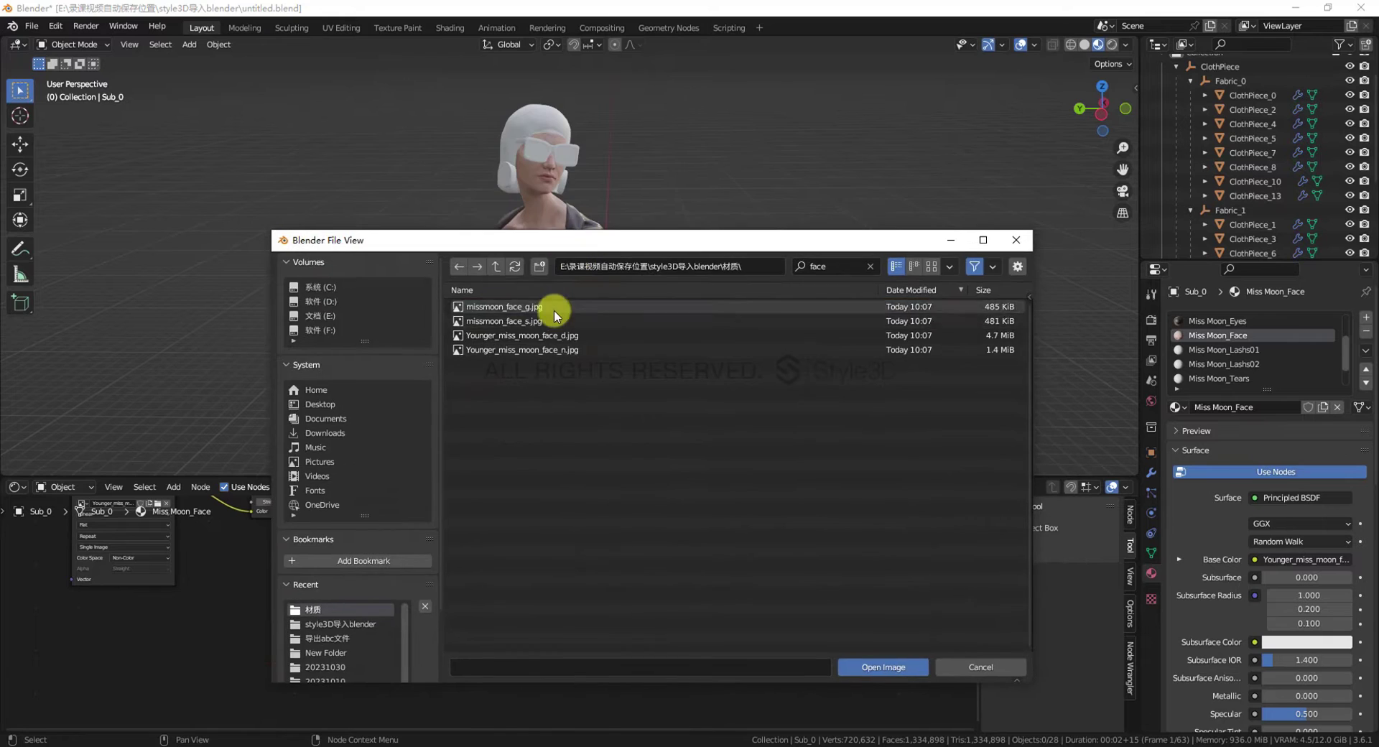
{"action": "double_click", "coordinate": [554, 309]}
Add a Displacement node beside the missmoon_face_g.jpg texture
{"action": "scroll", "coordinate": [496, 610], "scroll_direction": "down", "scroll_amount": 4}
{"action": "key", "text": "shift+a"}
{"action": "left_click", "coordinate": [453, 506]}
{"action": "type", "text": "dis"}
{"action": "left_click", "coordinate": [480, 531]}
{"action": "left_click", "coordinate": [534, 636]}
Connect missmoon_face_g.jpg's Color to the Displacement node and that node's output to the Material Output's Displacement
{"action": "scroll", "coordinate": [509, 596], "scroll_direction": "up", "scroll_amount": 7}
{"action": "left_click_drag", "start_coordinate": [320, 627], "coordinate": [413, 644]}
{"action": "scroll", "coordinate": [409, 639], "scroll_direction": "down", "scroll_amount": 3}
{"action": "left_click", "coordinate": [320, 697]}
{"action": "left_click", "coordinate": [320, 662]}
{"action": "scroll", "coordinate": [323, 664], "scroll_direction": "down", "scroll_amount": 6}
{"action": "left_click_drag", "start_coordinate": [402, 506], "coordinate": [437, 510]}
{"action": "scroll", "coordinate": [471, 596], "scroll_direction": "down", "scroll_amount": 6}
{"action": "left_click", "coordinate": [471, 610]}
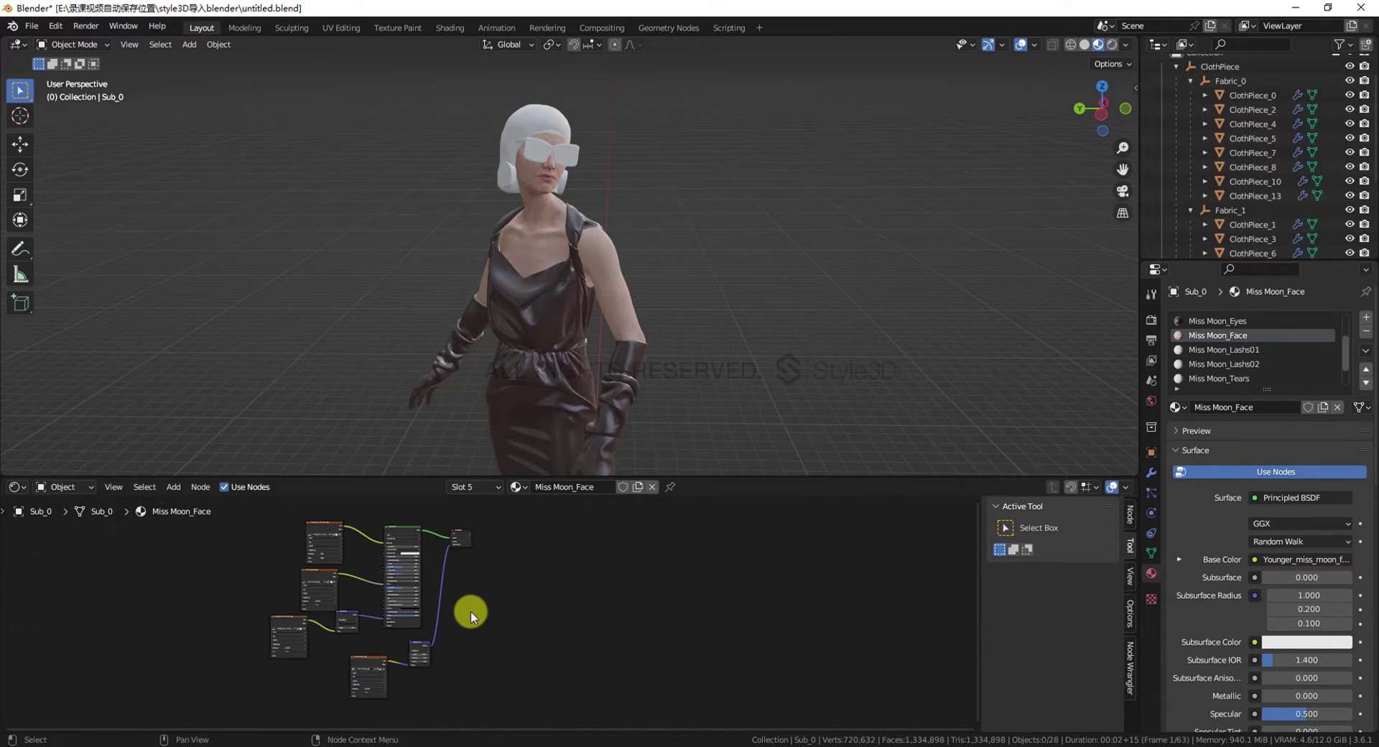
Check the textured face and make the Miss Moon_Lashs01 material slot active
{"action": "scroll", "coordinate": [528, 337], "scroll_direction": "up", "scroll_amount": 6}
{"action": "middle_click_drag", "start_coordinate": [506, 348], "coordinate": [603, 333]}
{"action": "scroll", "coordinate": [535, 329], "scroll_direction": "down", "scroll_amount": 6}
{"action": "scroll", "coordinate": [610, 335], "scroll_direction": "down", "scroll_amount": 3}
{"action": "left_click", "coordinate": [1235, 352]}
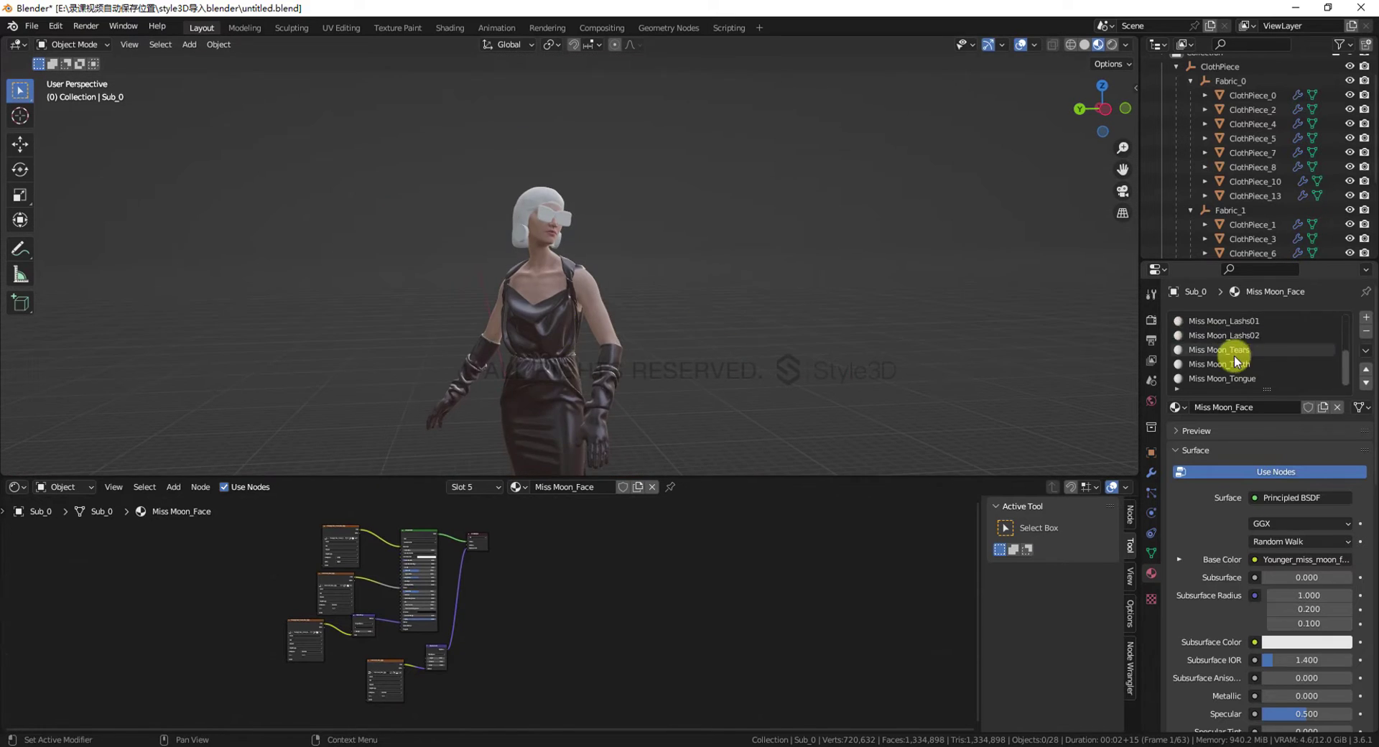
{"action": "scroll", "coordinate": [624, 347], "scroll_direction": "up", "scroll_amount": 3}
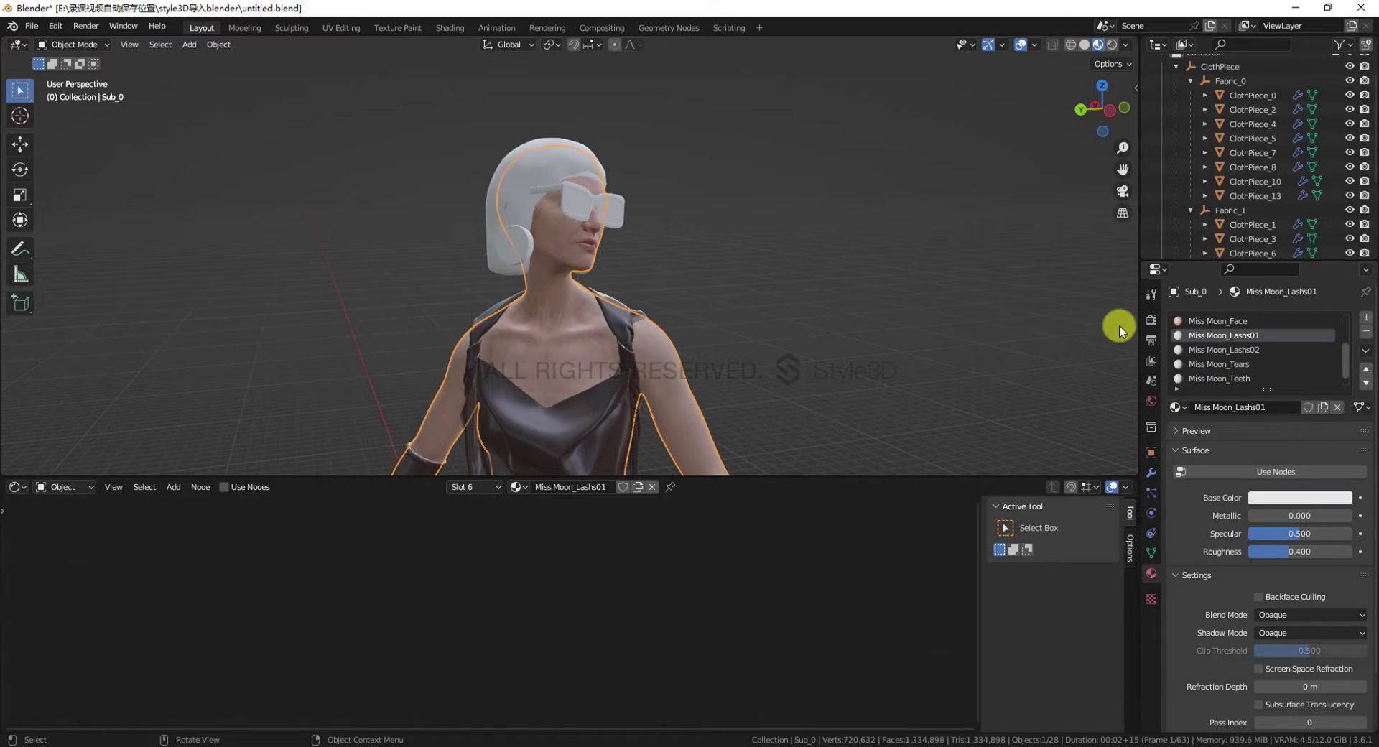
Select the geometry assigned to Miss Moon_Lashs01 in Edit Mode to locate it on the avatar's head
{"action": "key", "text": "Tab"}
{"action": "left_click", "coordinate": [1269, 425]}
{"action": "scroll", "coordinate": [689, 304], "scroll_direction": "down", "scroll_amount": 7}
{"action": "scroll", "coordinate": [632, 308], "scroll_direction": "up", "scroll_amount": 12}
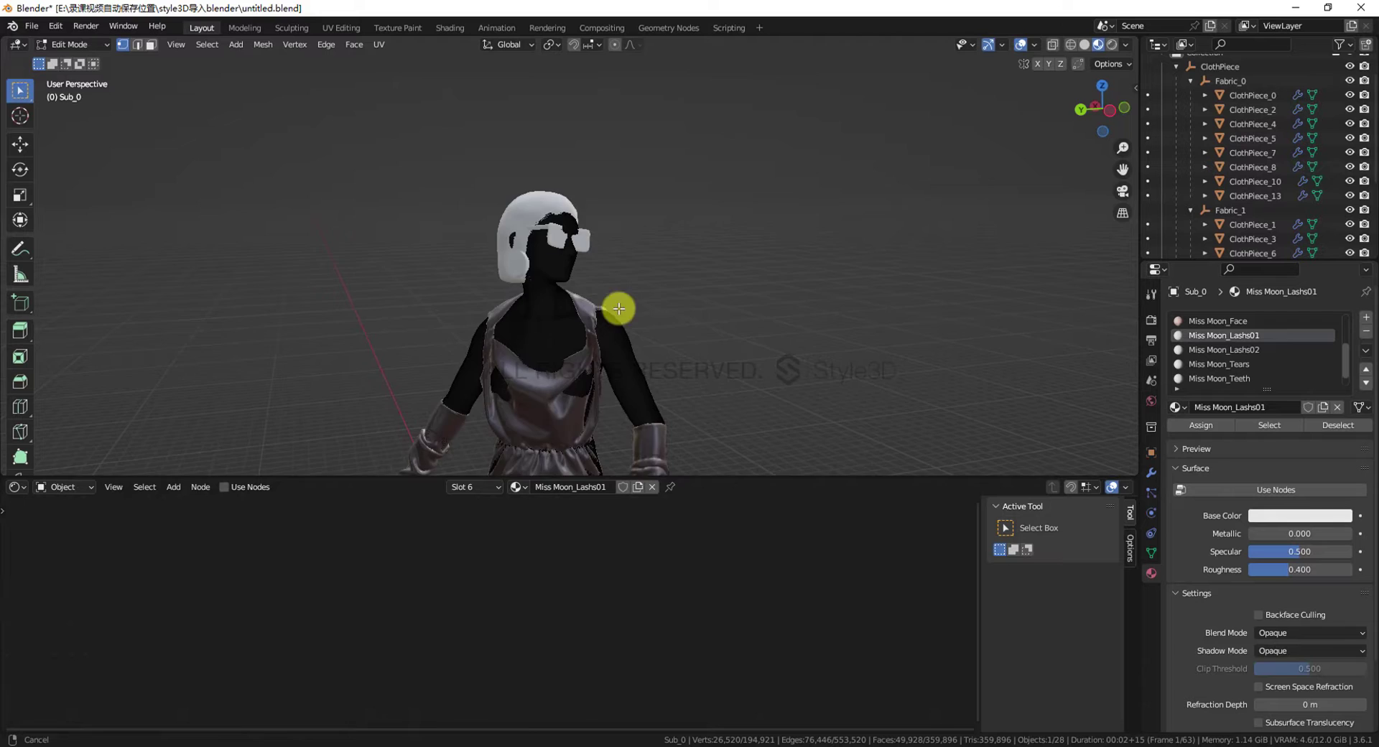
{"action": "middle_click_drag", "start_coordinate": [626, 305], "coordinate": [682, 301]}
{"action": "scroll", "coordinate": [682, 301], "scroll_direction": "up", "scroll_amount": 3}
{"action": "key", "text": "Tab"}
Enable nodes for the Miss Moon_Lashs01 material and add an Image Texture node beside its Principled BSDF
{"action": "left_click", "coordinate": [224, 487]}
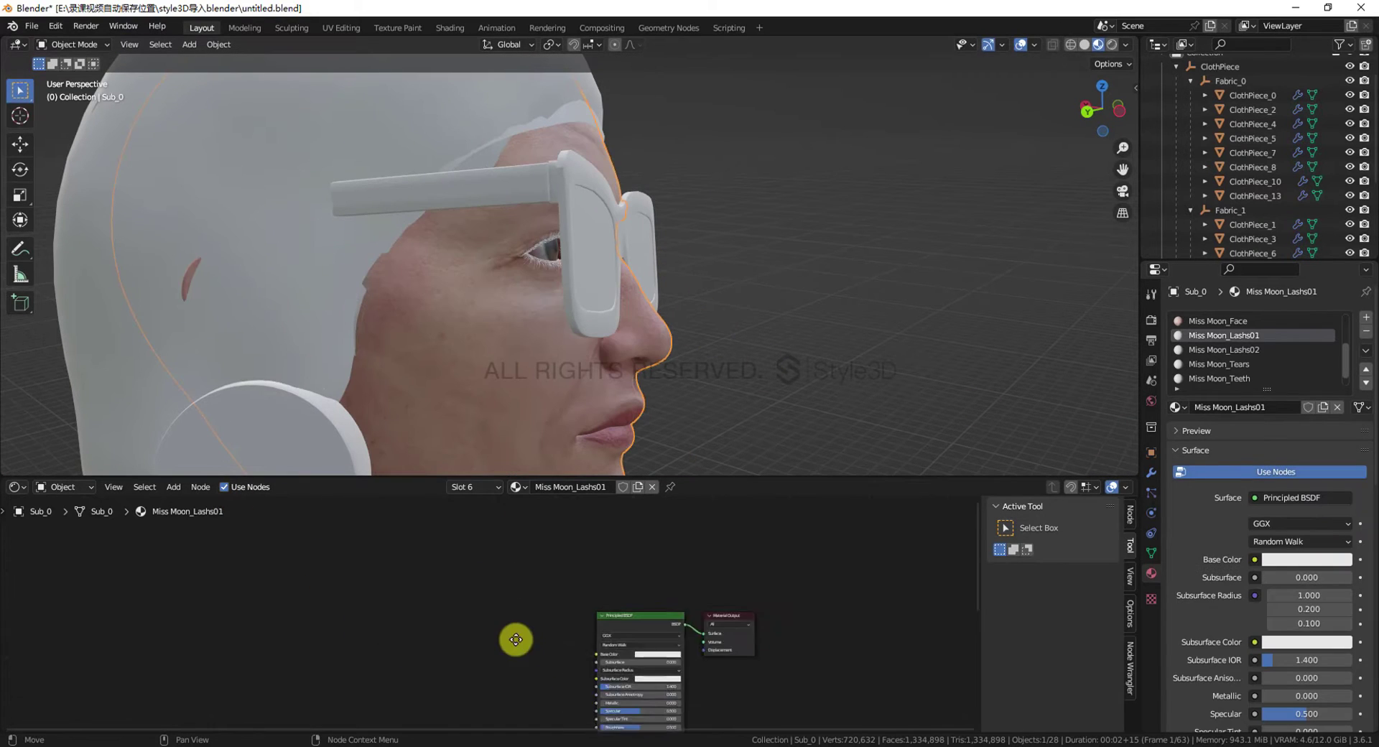
{"action": "key", "text": "shift+a"}
{"action": "left_click", "coordinate": [505, 544]}
{"action": "left_click", "coordinate": [518, 585]}
{"action": "middle_click_drag", "start_coordinate": [546, 610], "coordinate": [489, 571]}
{"action": "scroll", "coordinate": [496, 599], "scroll_direction": "up", "scroll_amount": 3}
Load Lashs_d.jpg from the 材质 folder into the Image Texture node and connect its Color to Base Color
{"action": "left_click", "coordinate": [489, 634]}
{"action": "left_click", "coordinate": [350, 525]}
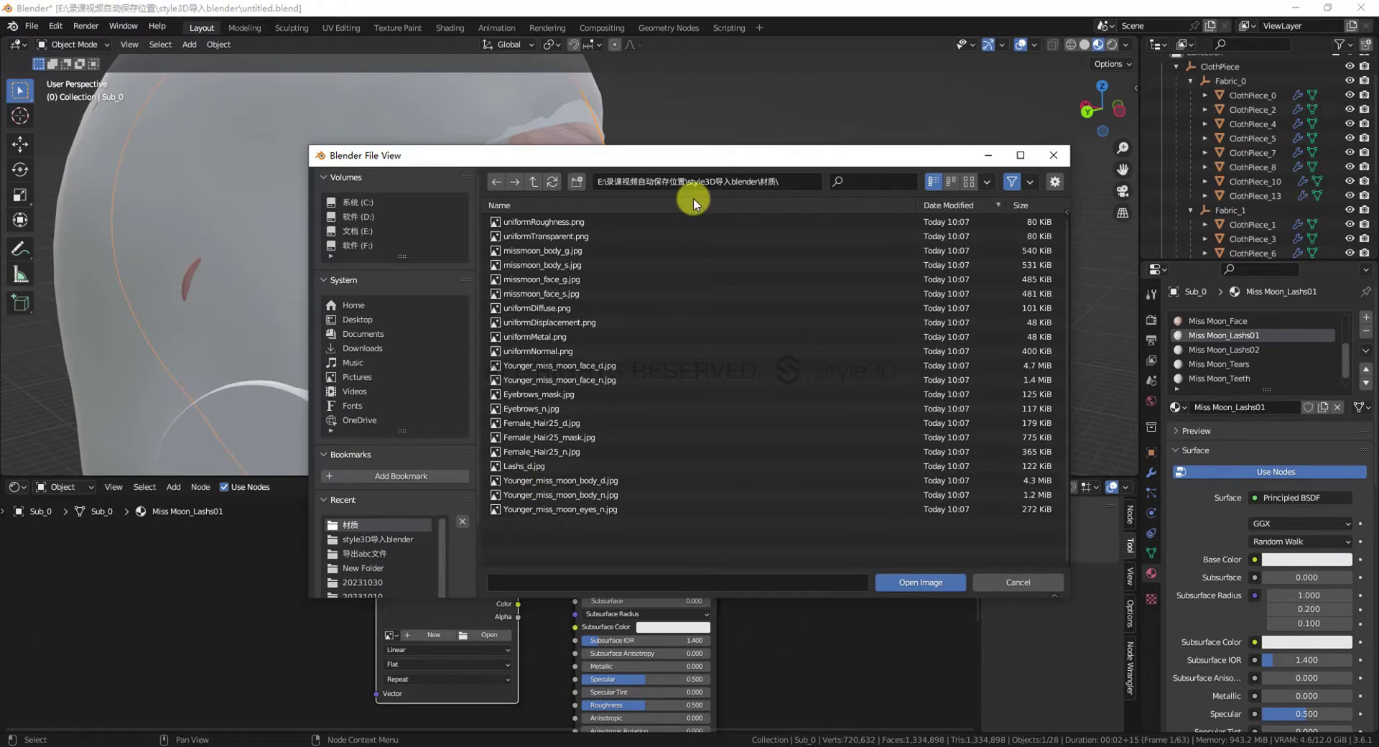
{"action": "left_click", "coordinate": [855, 181]}
{"action": "type", "text": "la"}
{"action": "double_click", "coordinate": [583, 223]}
{"action": "left_click_drag", "start_coordinate": [518, 604], "coordinate": [622, 519]}
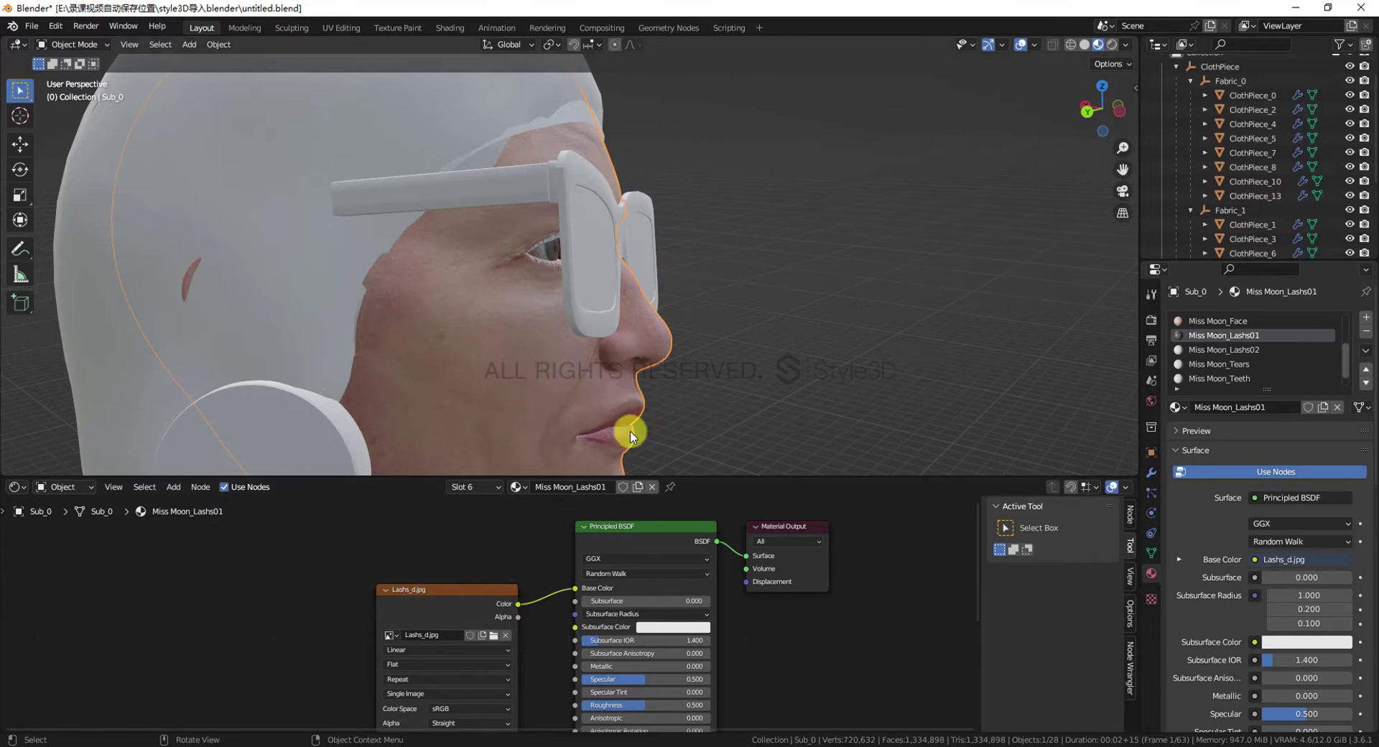
Make Miss Moon_Lashs02 the active material and add an Image Texture node beside its Principled BSDF
{"action": "middle_click_drag", "start_coordinate": [630, 431], "coordinate": [627, 363], "text": "shift"}
{"action": "left_click", "coordinate": [1224, 350]}
{"action": "left_click", "coordinate": [274, 573]}
{"action": "key", "text": "shift+a"}
{"action": "mouse_move", "coordinate": [352, 589]}
{"action": "left_click", "coordinate": [505, 474]}
{"action": "left_click", "coordinate": [370, 564]}
Load Lashs_d.jpg into the Lashs02 texture node, connect its Color to Base Color, and check the eyelashes up close
{"action": "left_click", "coordinate": [480, 613]}
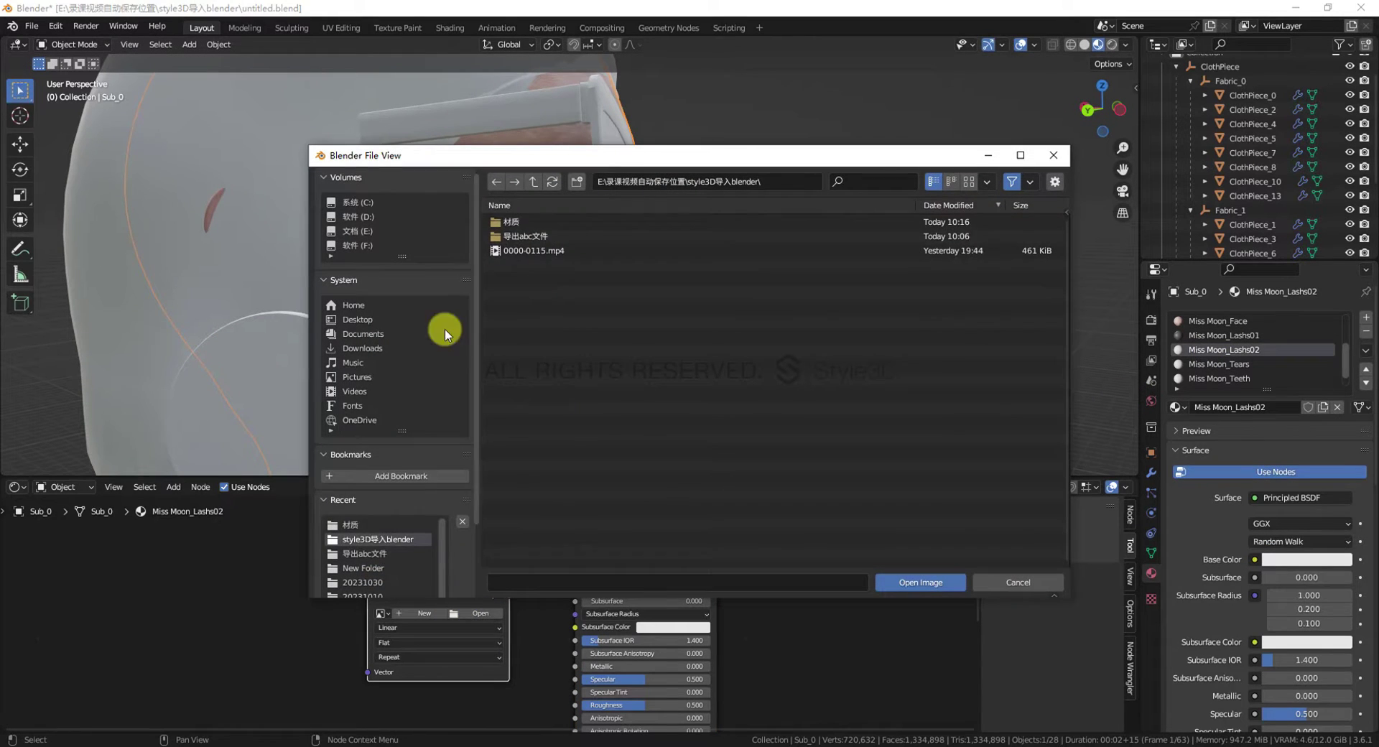
{"action": "left_click", "coordinate": [350, 525]}
{"action": "left_click", "coordinate": [873, 182]}
{"action": "type", "text": "la"}
{"action": "double_click", "coordinate": [561, 222]}
{"action": "left_click_drag", "start_coordinate": [509, 582], "coordinate": [574, 588]}
{"action": "left_click_drag", "start_coordinate": [469, 567], "coordinate": [498, 567]}
{"action": "scroll", "coordinate": [596, 208], "scroll_direction": "up", "scroll_amount": 4}
{"action": "middle_click_drag", "start_coordinate": [662, 259], "coordinate": [670, 277]}
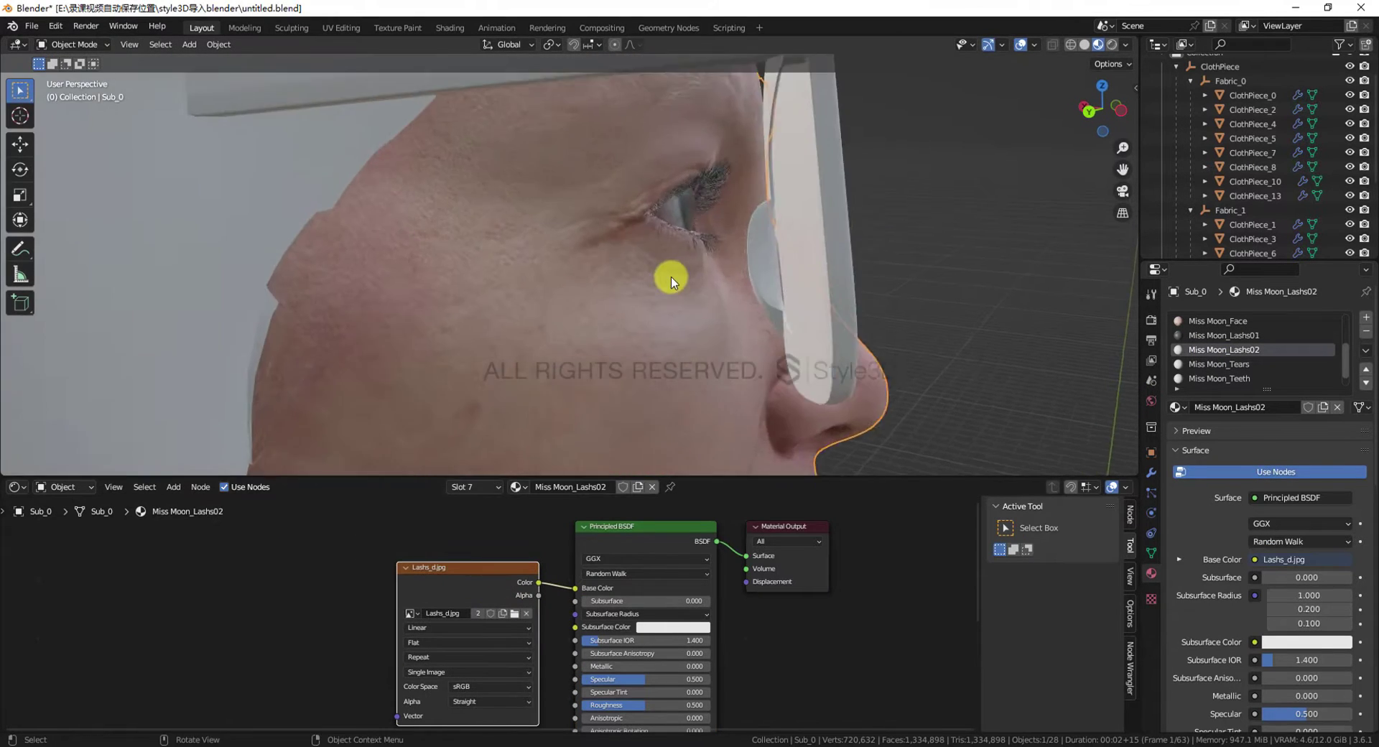
{"action": "scroll", "coordinate": [671, 277], "scroll_direction": "down", "scroll_amount": 14}
{"action": "left_click", "coordinate": [891, 287]}
Make Miss Moon_Tears the active material and select its assigned geometry in Edit Mode to locate it on the face
{"action": "left_click", "coordinate": [1237, 365]}
{"action": "scroll", "coordinate": [503, 323], "scroll_direction": "up", "scroll_amount": 5}
{"action": "middle_click_drag", "start_coordinate": [450, 414], "coordinate": [383, 572], "text": "shift"}
{"action": "key", "text": "Tab"}
{"action": "left_click", "coordinate": [835, 347]}
{"action": "left_click", "coordinate": [1260, 425]}
{"action": "scroll", "coordinate": [695, 356], "scroll_direction": "down", "scroll_amount": 9}
{"action": "scroll", "coordinate": [689, 323], "scroll_direction": "up", "scroll_amount": 14}
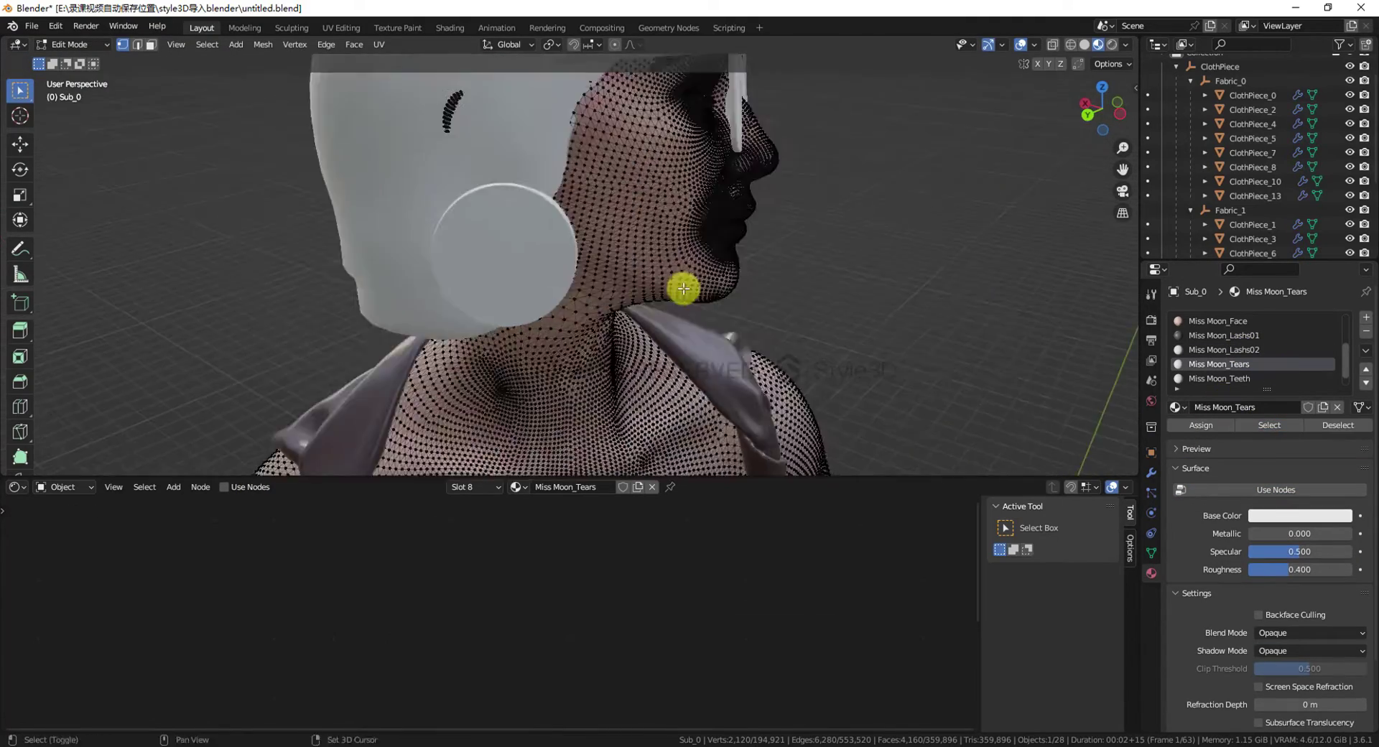
{"action": "scroll", "coordinate": [610, 363], "scroll_direction": "up", "scroll_amount": 4}
{"action": "middle_click_drag", "start_coordinate": [682, 289], "coordinate": [646, 355], "text": "shift"}
{"action": "key", "text": "Tab"}
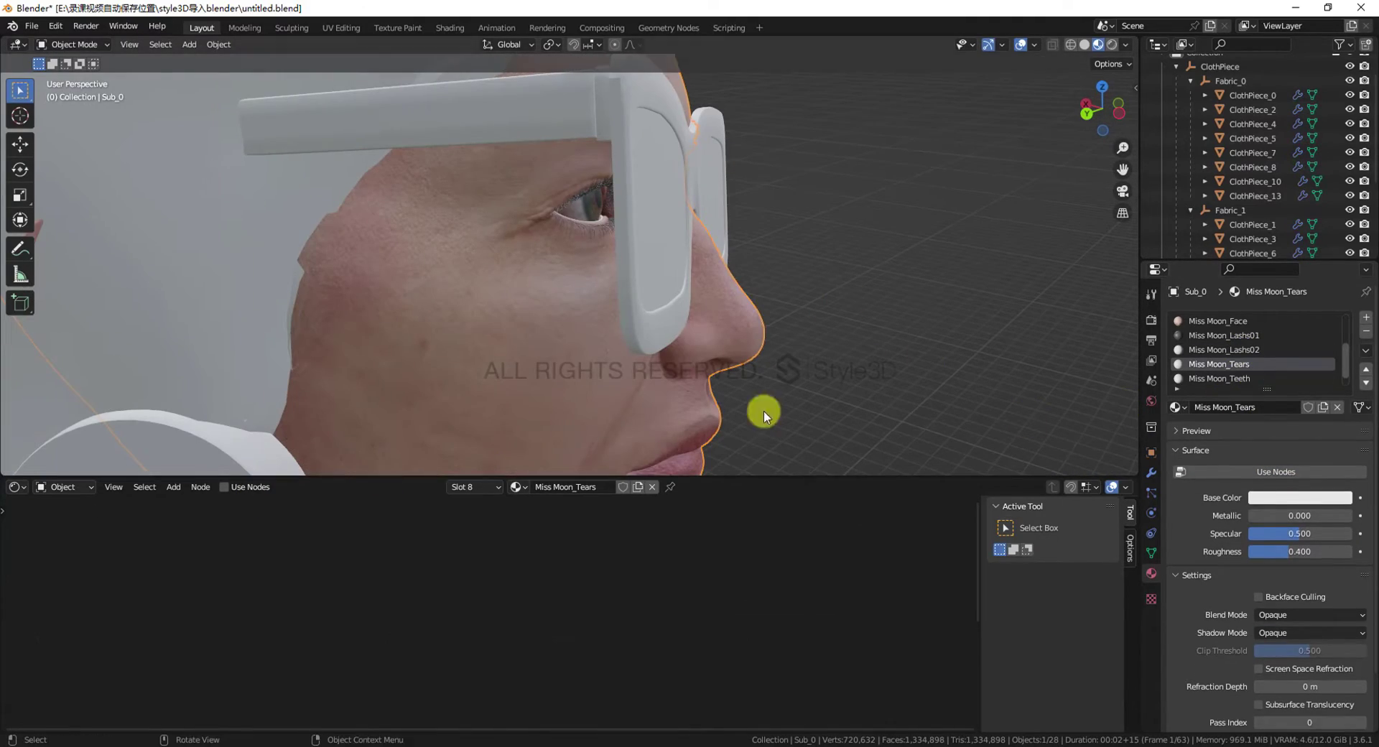
Enable nodes for the Miss Moon_Tears material and add an Image Texture node
{"action": "left_click", "coordinate": [226, 487]}
{"action": "key", "text": "shift+a"}
{"action": "mouse_move", "coordinate": [380, 583]}
{"action": "left_click", "coordinate": [530, 467]}
{"action": "left_click", "coordinate": [338, 585]}
Load Lashs_d.jpg from the 材质 folder into the Tears material's Image Texture node
{"action": "left_click", "coordinate": [467, 641]}
{"action": "left_click", "coordinate": [356, 525]}
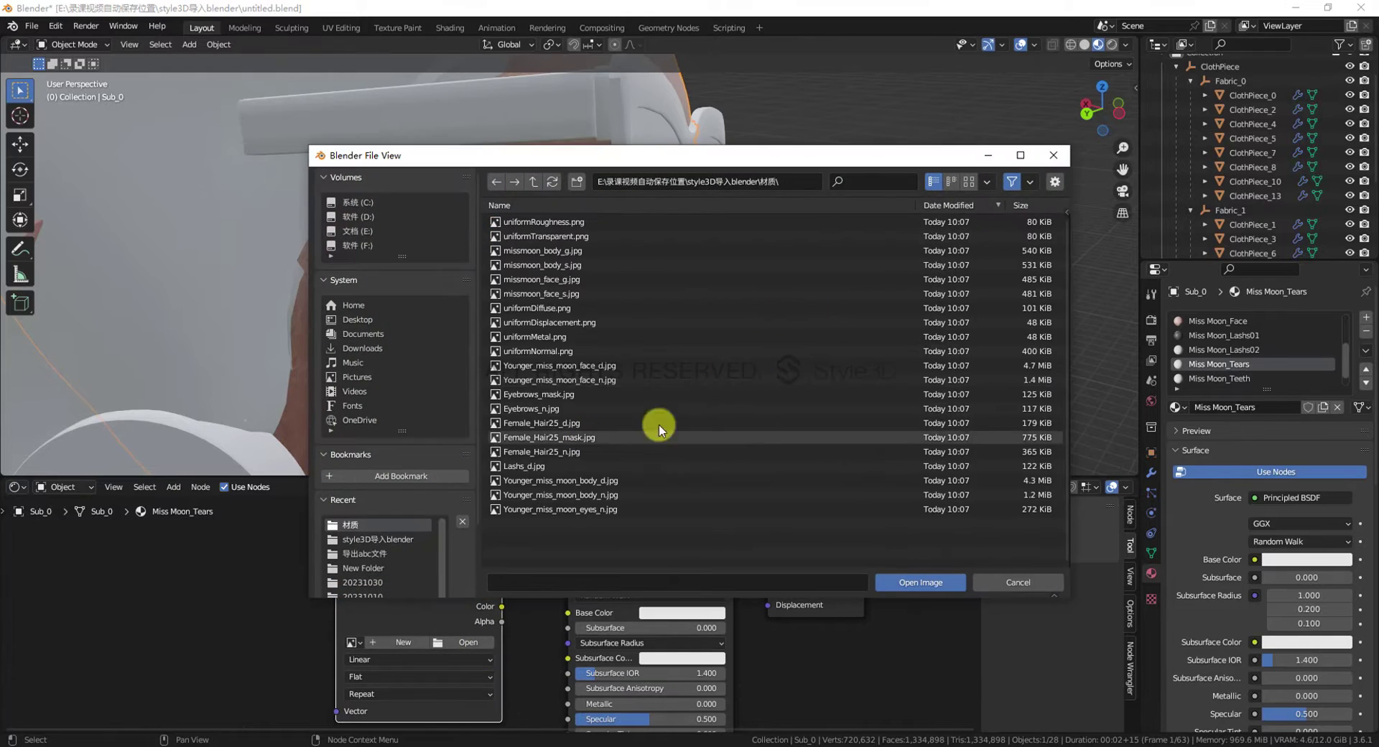
{"action": "left_click", "coordinate": [558, 465]}
{"action": "left_click", "coordinate": [922, 583]}
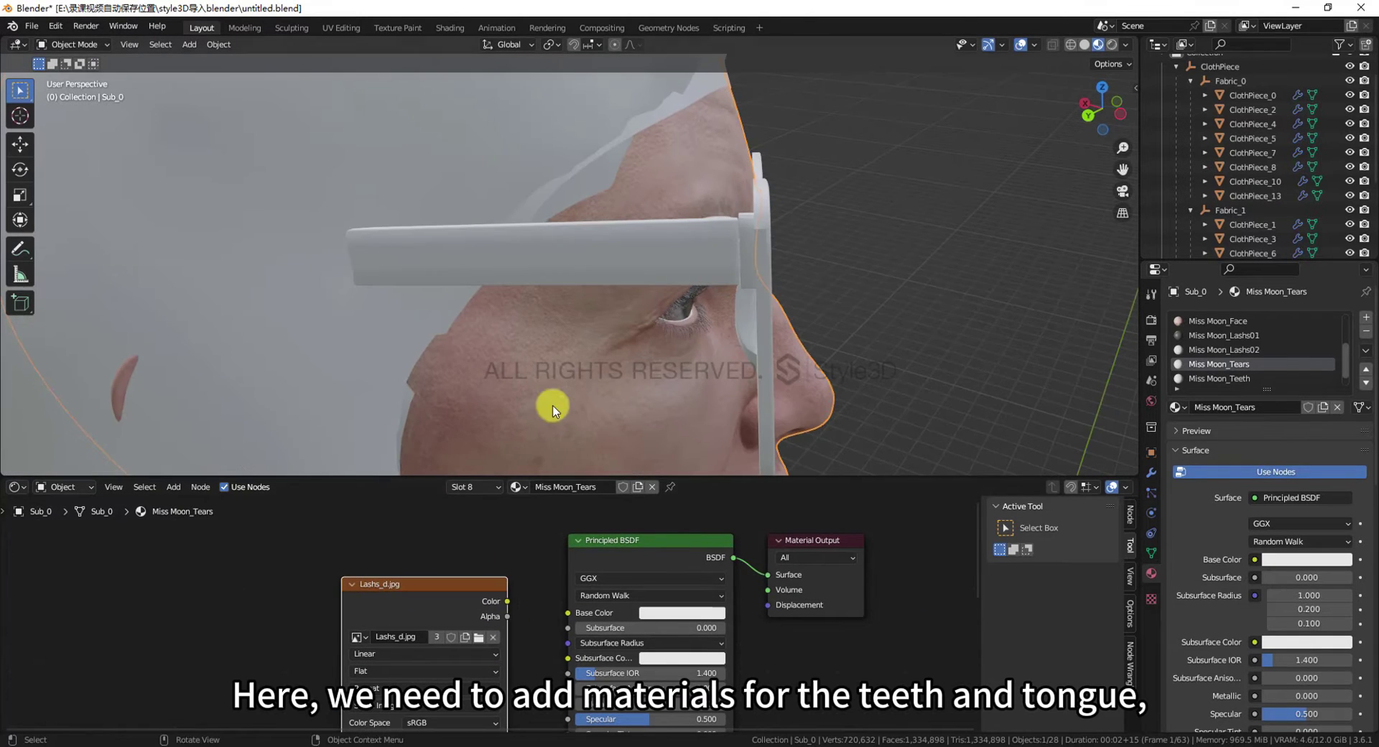
{"action": "scroll", "coordinate": [700, 377], "scroll_direction": "down", "scroll_amount": 10}
Make Miss Moon_Teeth the active material, enable its nodes and add an Image Texture node
{"action": "left_click", "coordinate": [1231, 379]}
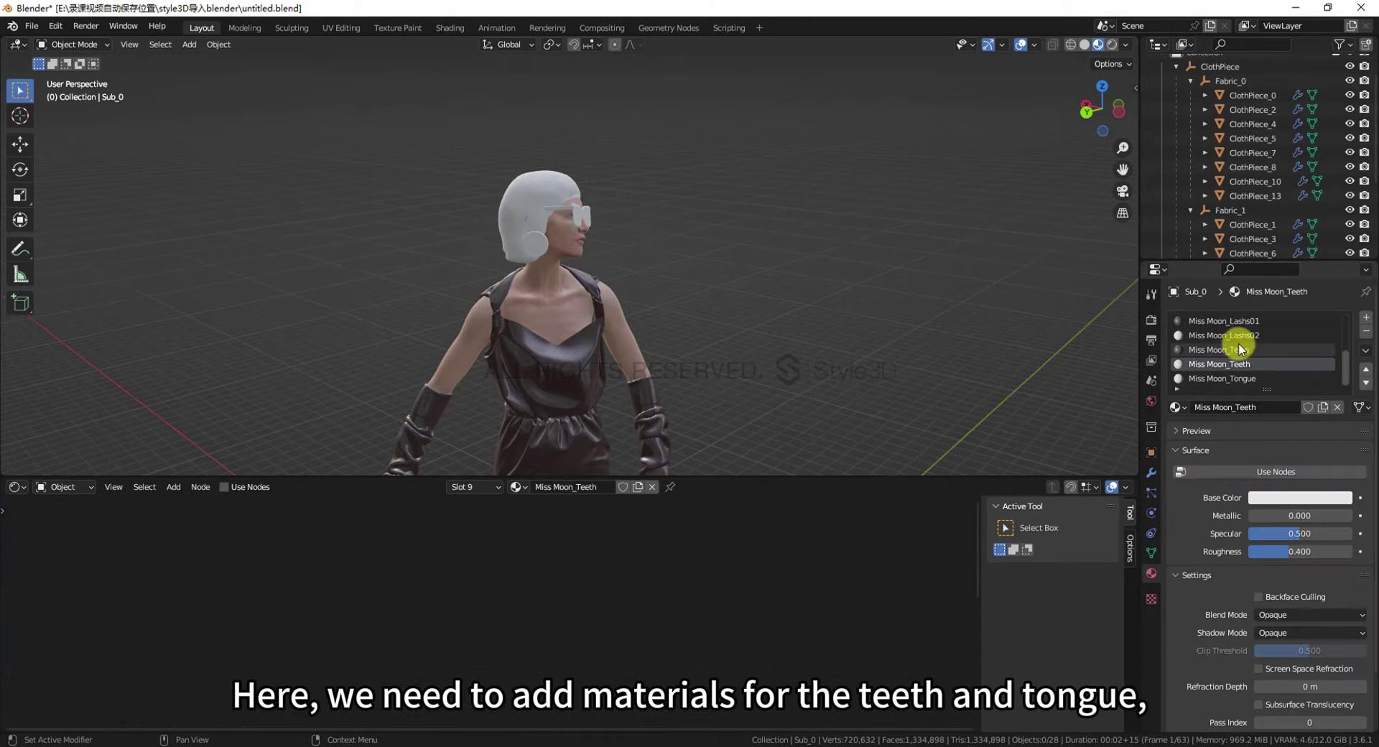
{"action": "scroll", "coordinate": [1231, 347], "scroll_direction": "down", "scroll_amount": 1}
{"action": "left_click", "coordinate": [226, 488]}
{"action": "key", "text": "shift+a"}
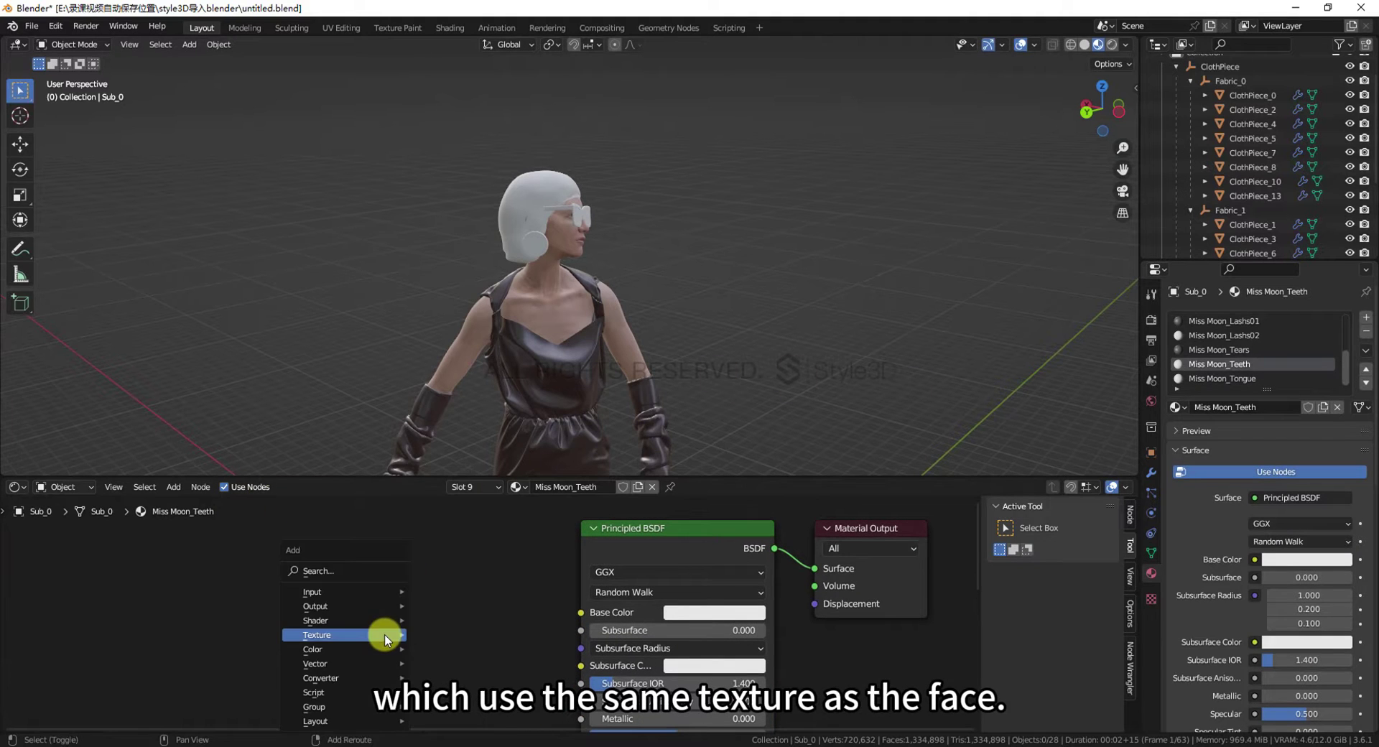
{"action": "mouse_move", "coordinate": [385, 635]}
{"action": "left_click", "coordinate": [458, 518]}
{"action": "left_click", "coordinate": [437, 591]}
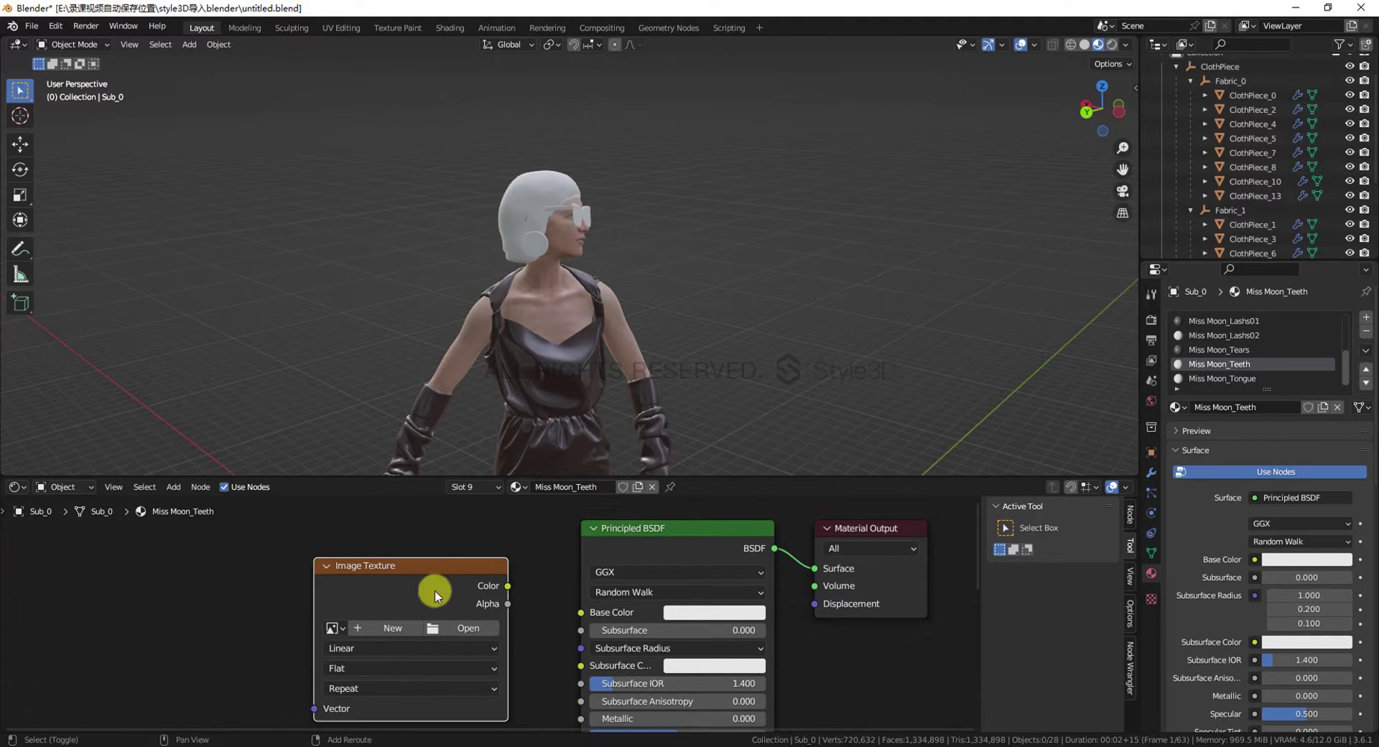
Assign the already loaded Younger_miss_moon_face_d.jpg to the Teeth texture node and connect its Color to Base Color
{"action": "left_click", "coordinate": [334, 601]}
{"action": "scroll", "coordinate": [408, 473], "scroll_direction": "down", "scroll_amount": 11}
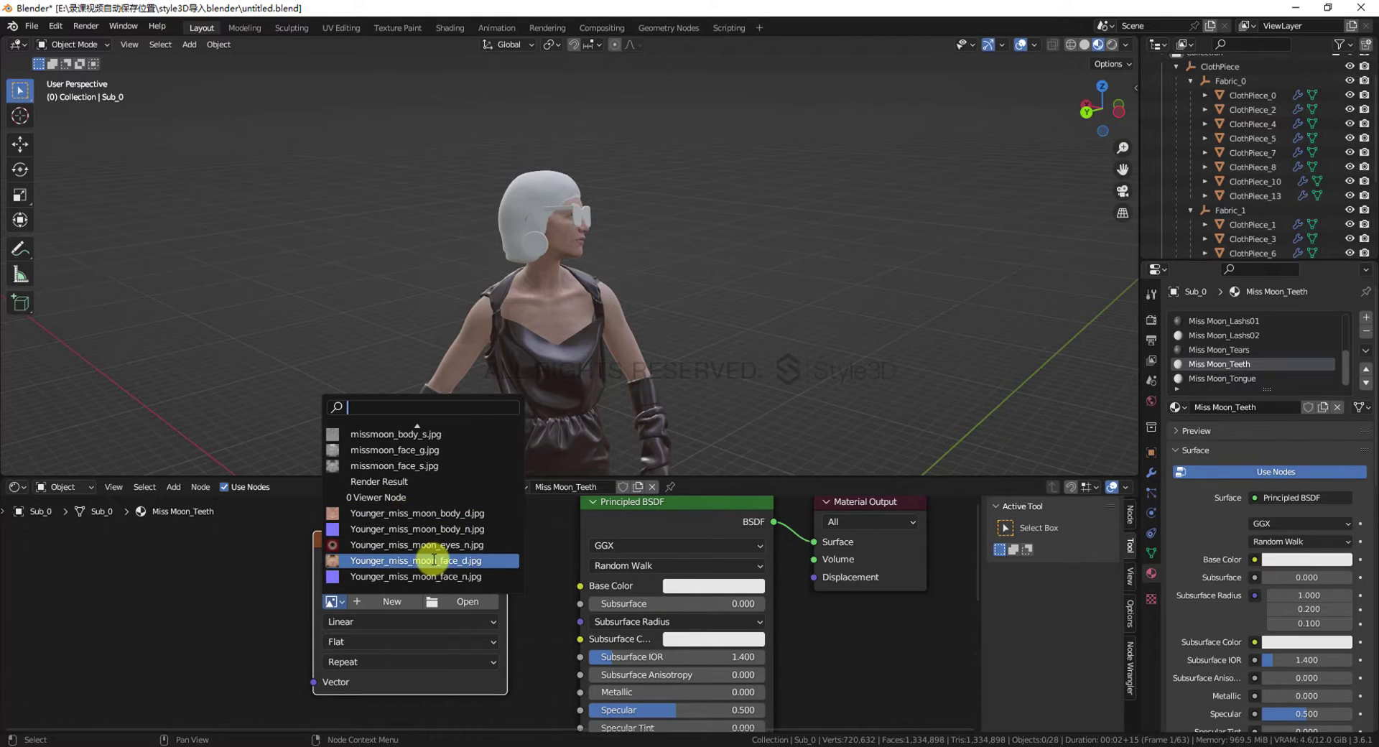
{"action": "left_click", "coordinate": [376, 560]}
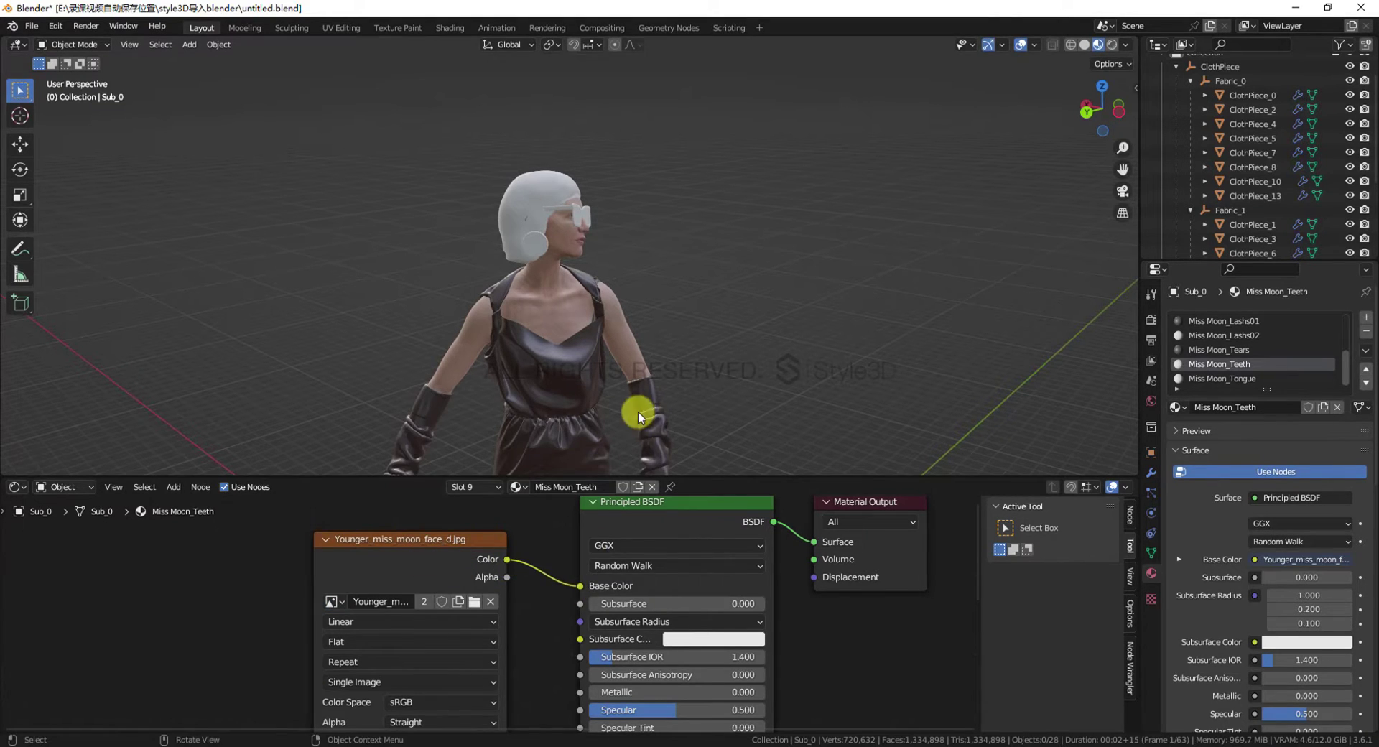
{"action": "scroll", "coordinate": [524, 569], "scroll_direction": "down", "scroll_amount": 6}
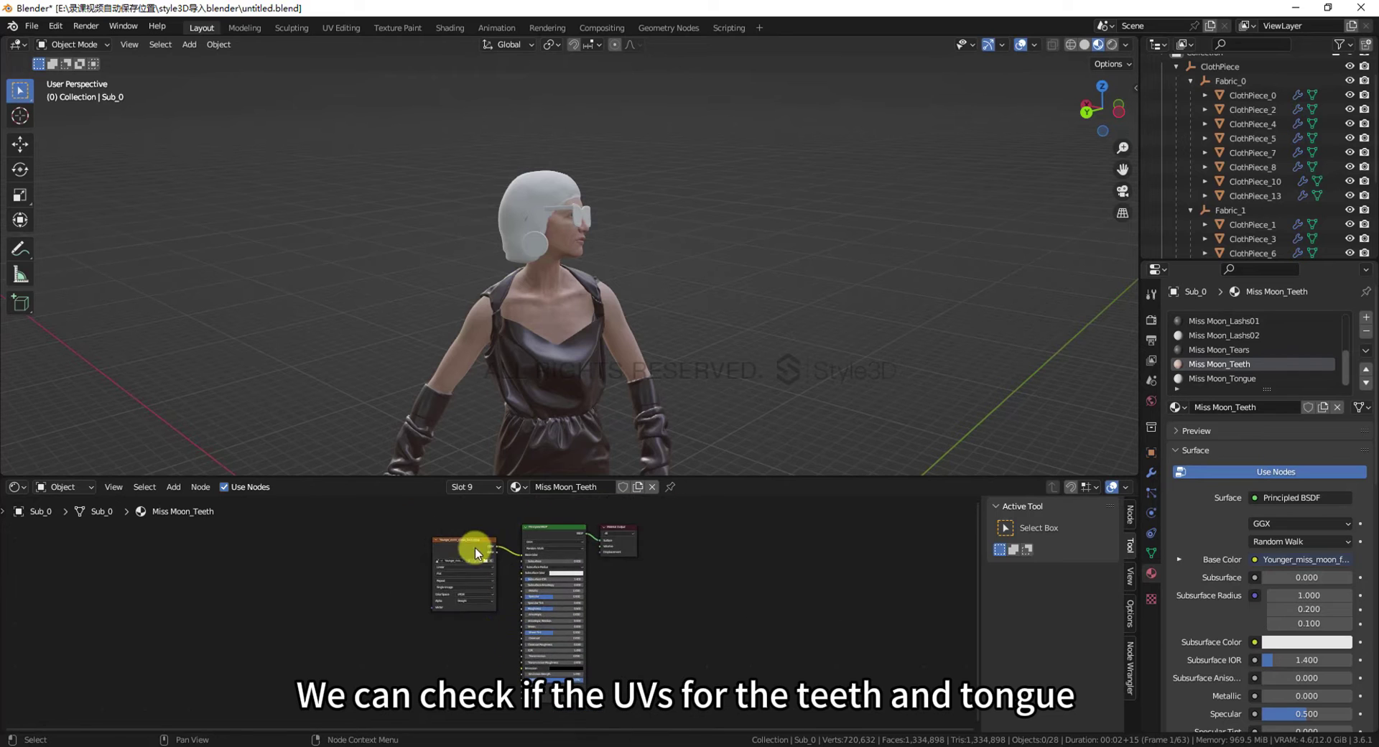
{"action": "left_click_drag", "start_coordinate": [475, 548], "coordinate": [454, 531]}
{"action": "middle_click_drag", "start_coordinate": [461, 655], "coordinate": [471, 592]}
{"action": "scroll", "coordinate": [468, 595], "scroll_direction": "up", "scroll_amount": 3}
{"action": "middle_click_drag", "start_coordinate": [438, 622], "coordinate": [380, 654]}
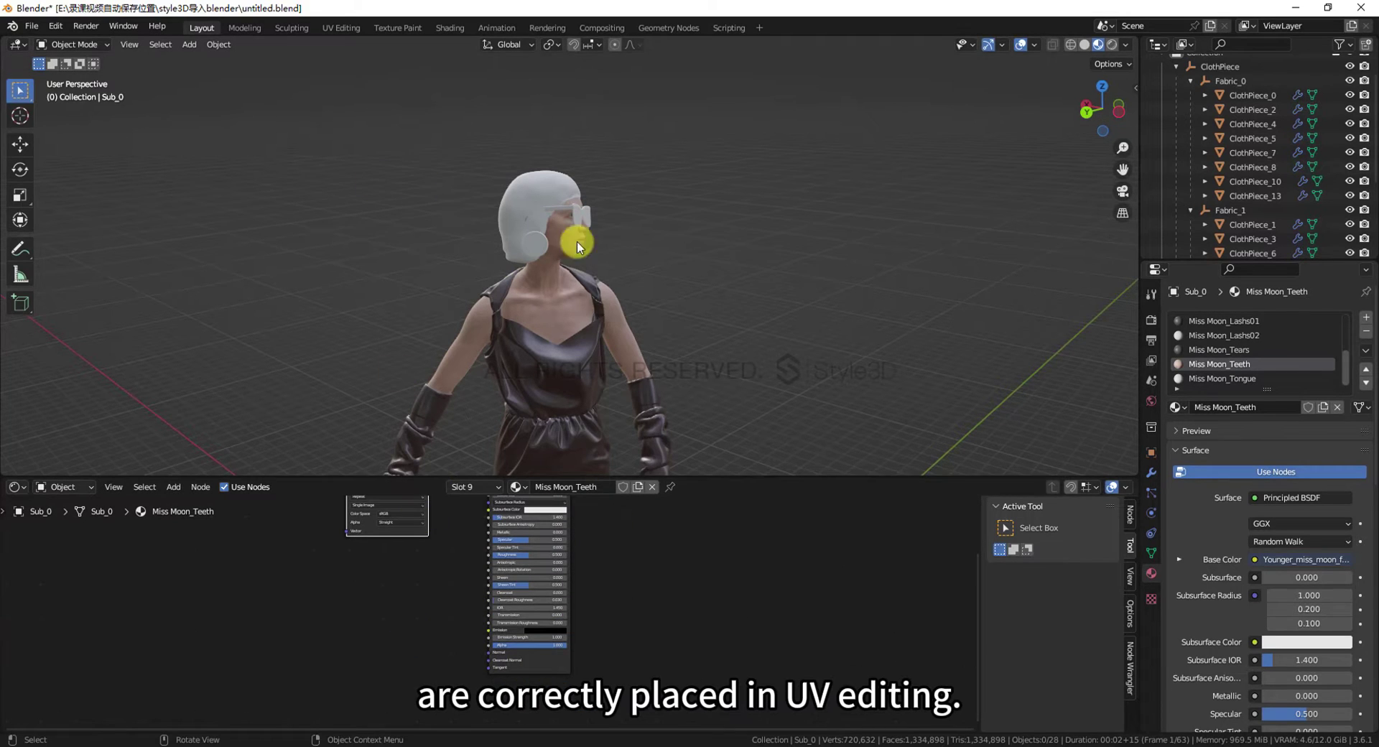
Switch to the UV Editing workspace and select all geometry assigned to the Miss Moon_Teeth material
{"action": "left_click", "coordinate": [341, 27]}
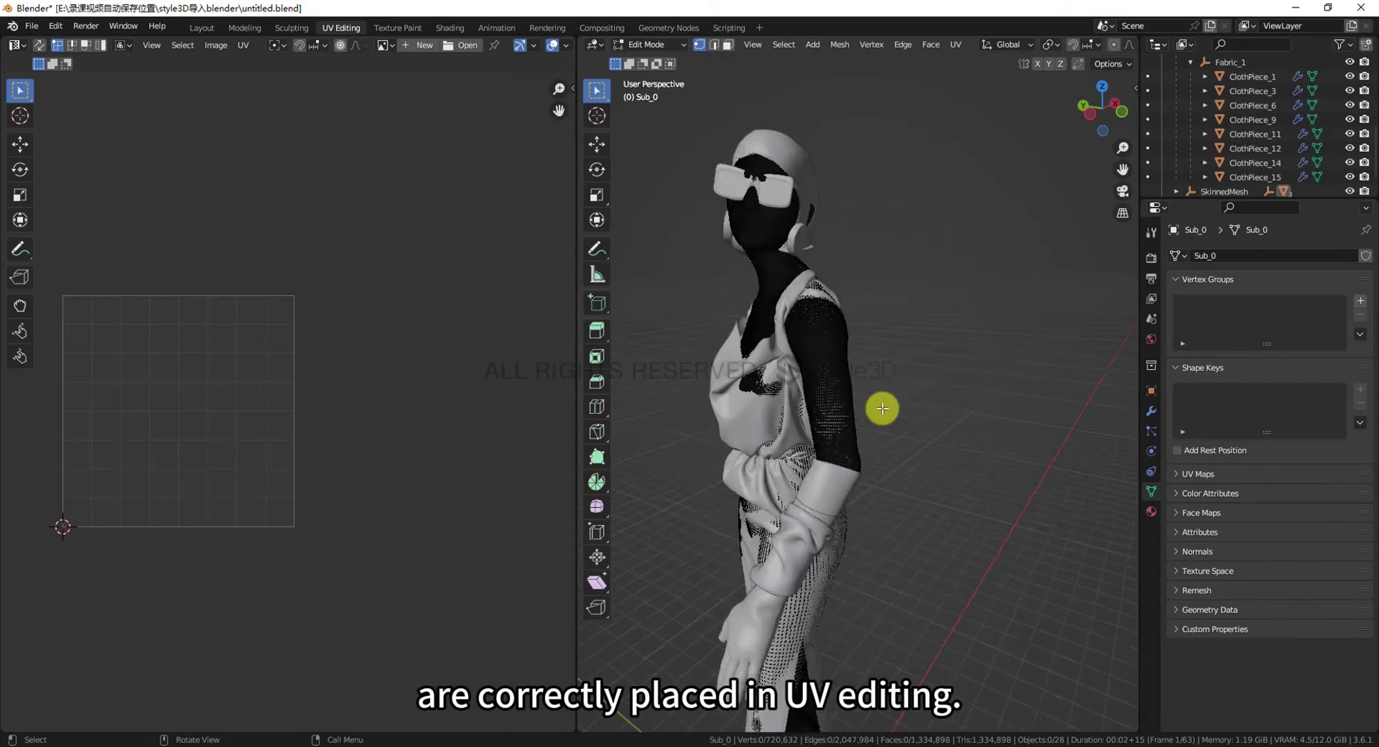
{"action": "middle_click_drag", "start_coordinate": [882, 408], "coordinate": [945, 400]}
{"action": "left_click", "coordinate": [1151, 511]}
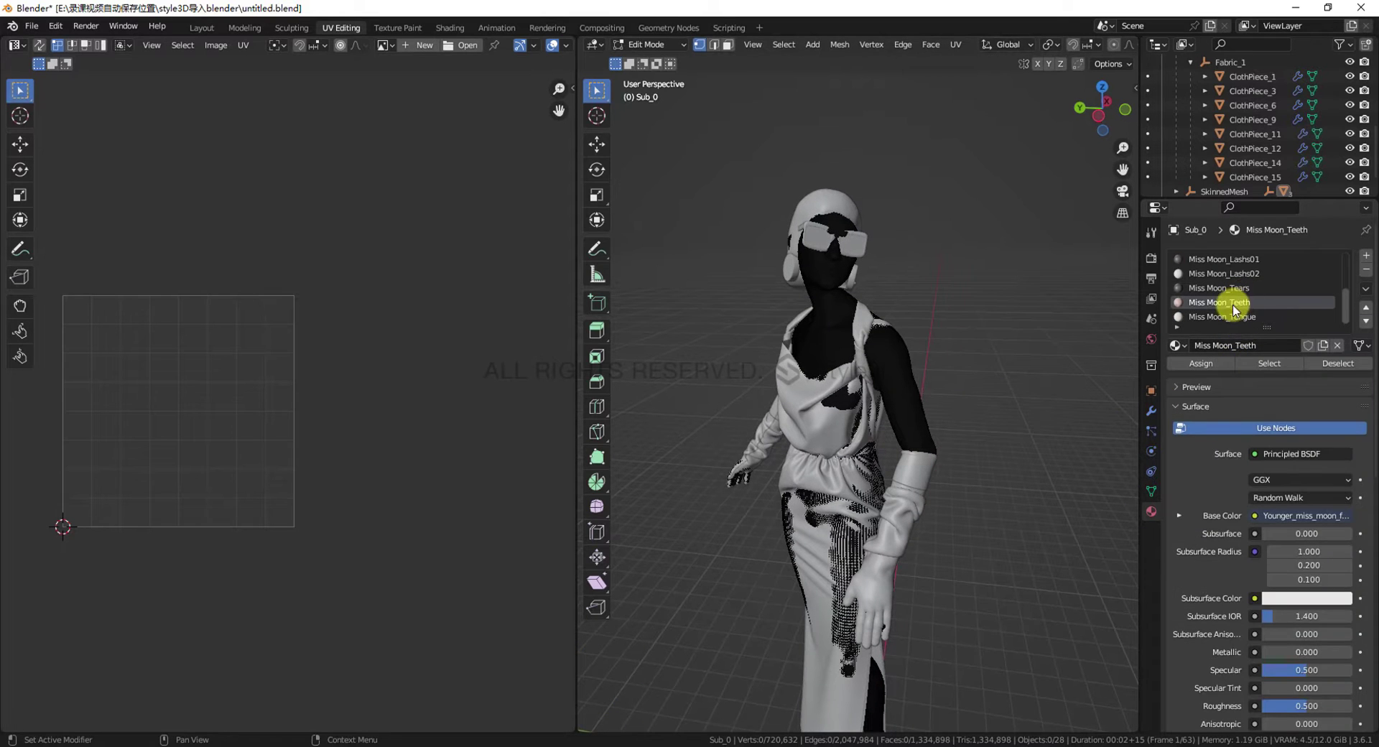
{"action": "left_click", "coordinate": [1253, 366]}
Examine where the teeth UV islands lie on the Younger_miss_moon_face_d.jpg texture
{"action": "scroll", "coordinate": [269, 372], "scroll_direction": "down", "scroll_amount": 11}
{"action": "scroll", "coordinate": [277, 375], "scroll_direction": "up", "scroll_amount": 1}
{"action": "middle_click_drag", "start_coordinate": [259, 362], "coordinate": [267, 364]}
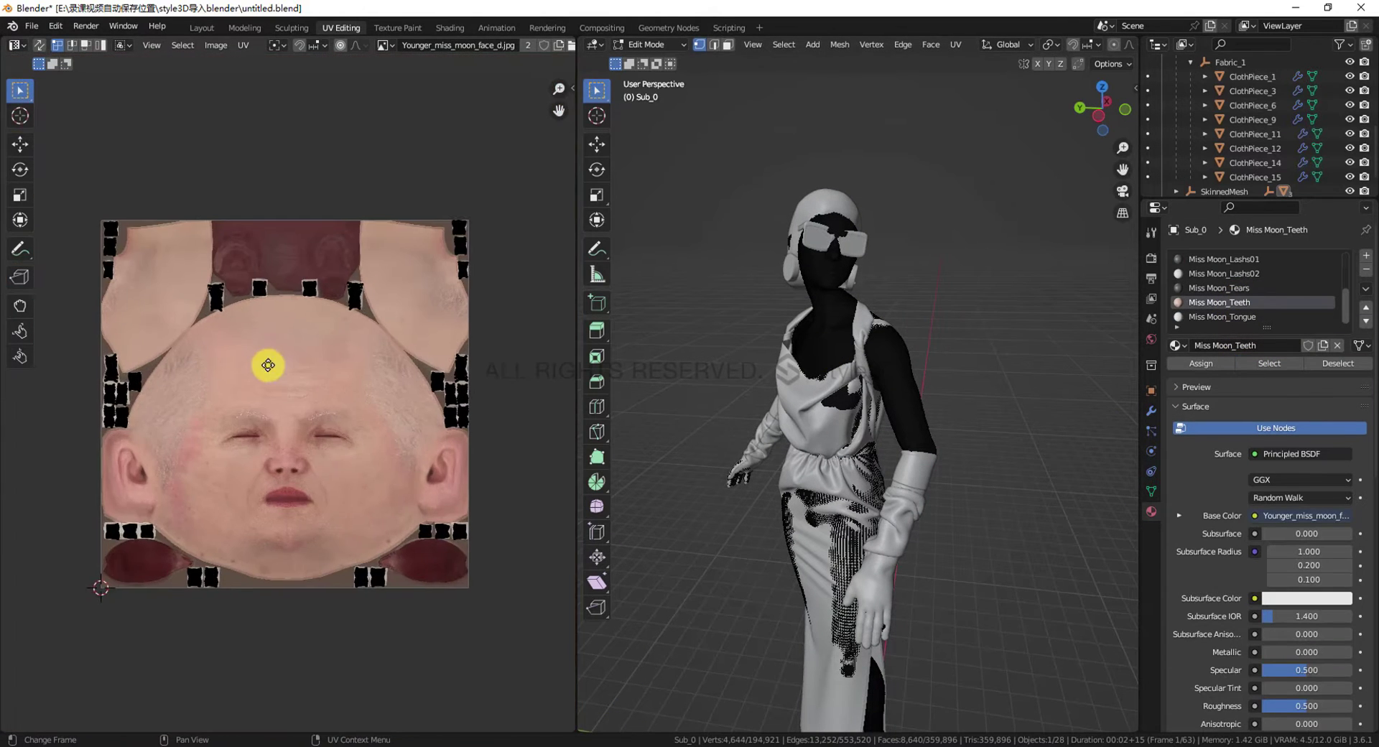
{"action": "scroll", "coordinate": [245, 380], "scroll_direction": "up", "scroll_amount": 5}
{"action": "scroll", "coordinate": [273, 345], "scroll_direction": "down", "scroll_amount": 8}
{"action": "scroll", "coordinate": [346, 411], "scroll_direction": "up", "scroll_amount": 5}
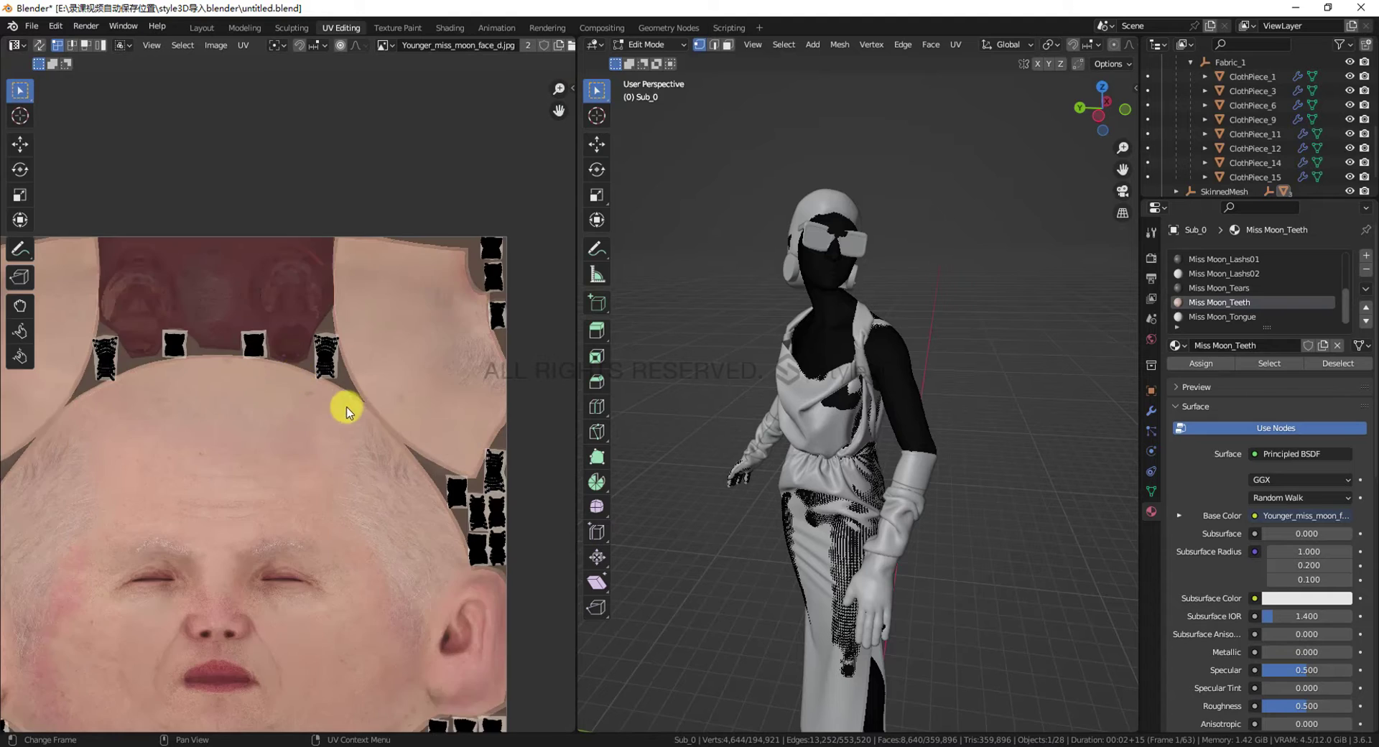
{"action": "scroll", "coordinate": [347, 411], "scroll_direction": "down", "scroll_amount": 3}
{"action": "middle_click_drag", "start_coordinate": [252, 381], "coordinate": [296, 405]}
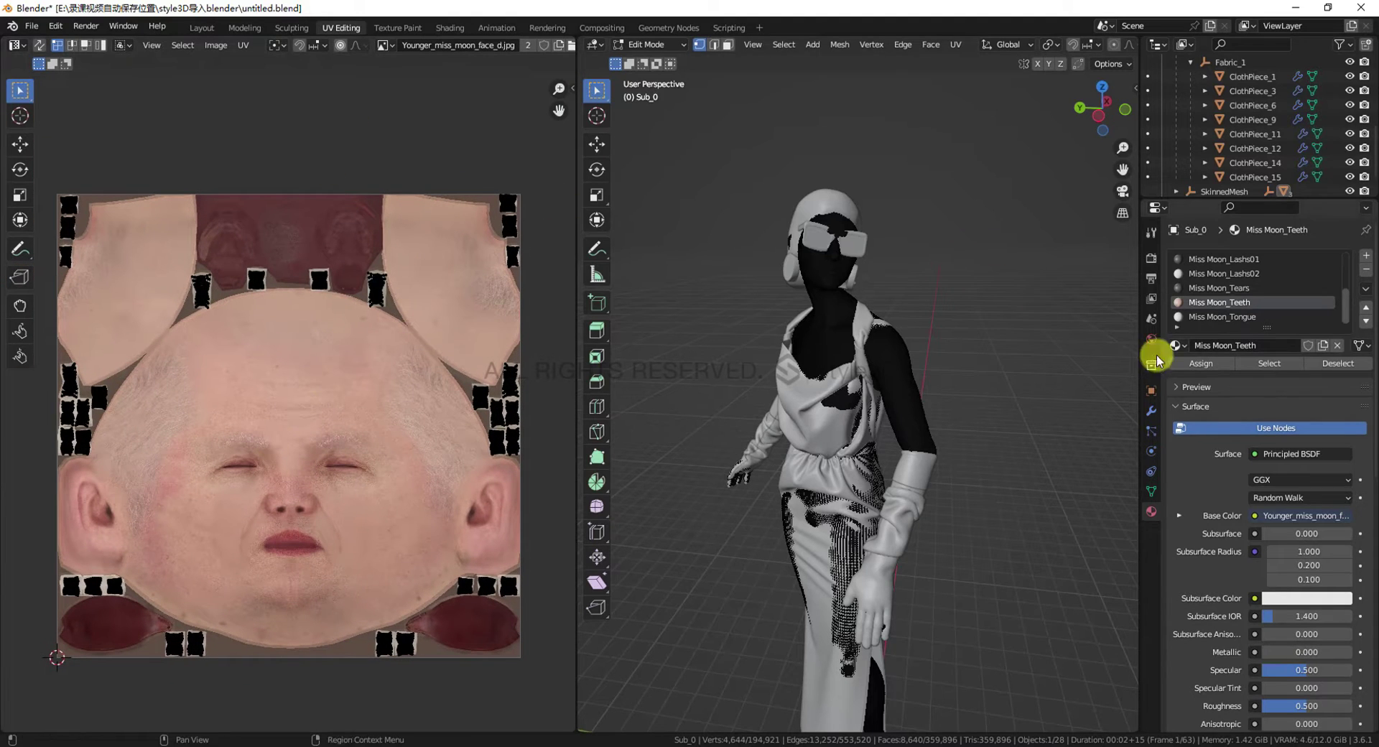
Return to the Layout workspace, make Miss Moon_Tongue the active material and enable its nodes
{"action": "left_click", "coordinate": [194, 29]}
{"action": "scroll", "coordinate": [463, 525], "scroll_direction": "up", "scroll_amount": 3}
{"action": "left_click", "coordinate": [1222, 379]}
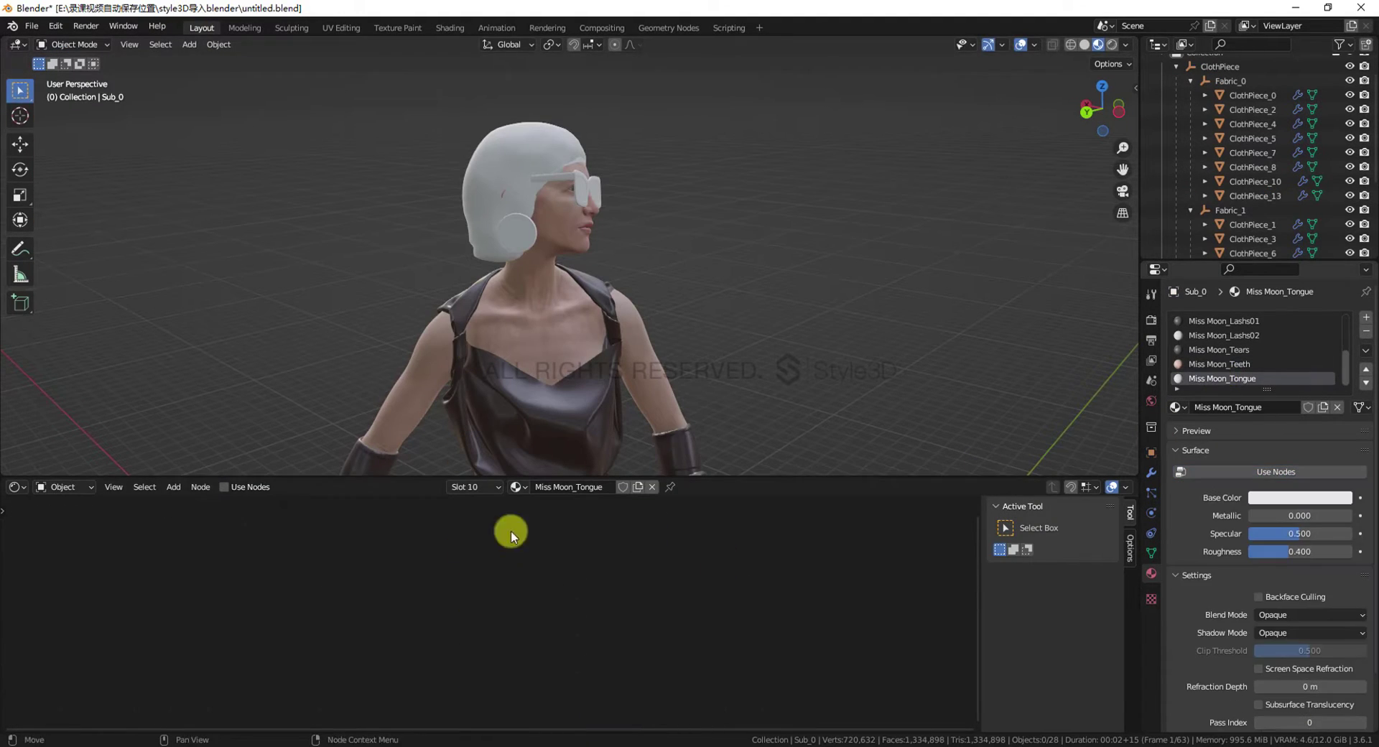
{"action": "left_click", "coordinate": [224, 487]}
{"action": "middle_click_drag", "start_coordinate": [401, 557], "coordinate": [438, 685]}
Reactivate the Miss Moon_Teeth material and add a second Image Texture node beside the lower part of its Principled BSDF
{"action": "left_click", "coordinate": [1220, 364]}
{"action": "middle_click_drag", "start_coordinate": [468, 598], "coordinate": [494, 402]}
{"action": "key", "text": "shift+a"}
{"action": "left_click", "coordinate": [471, 469]}
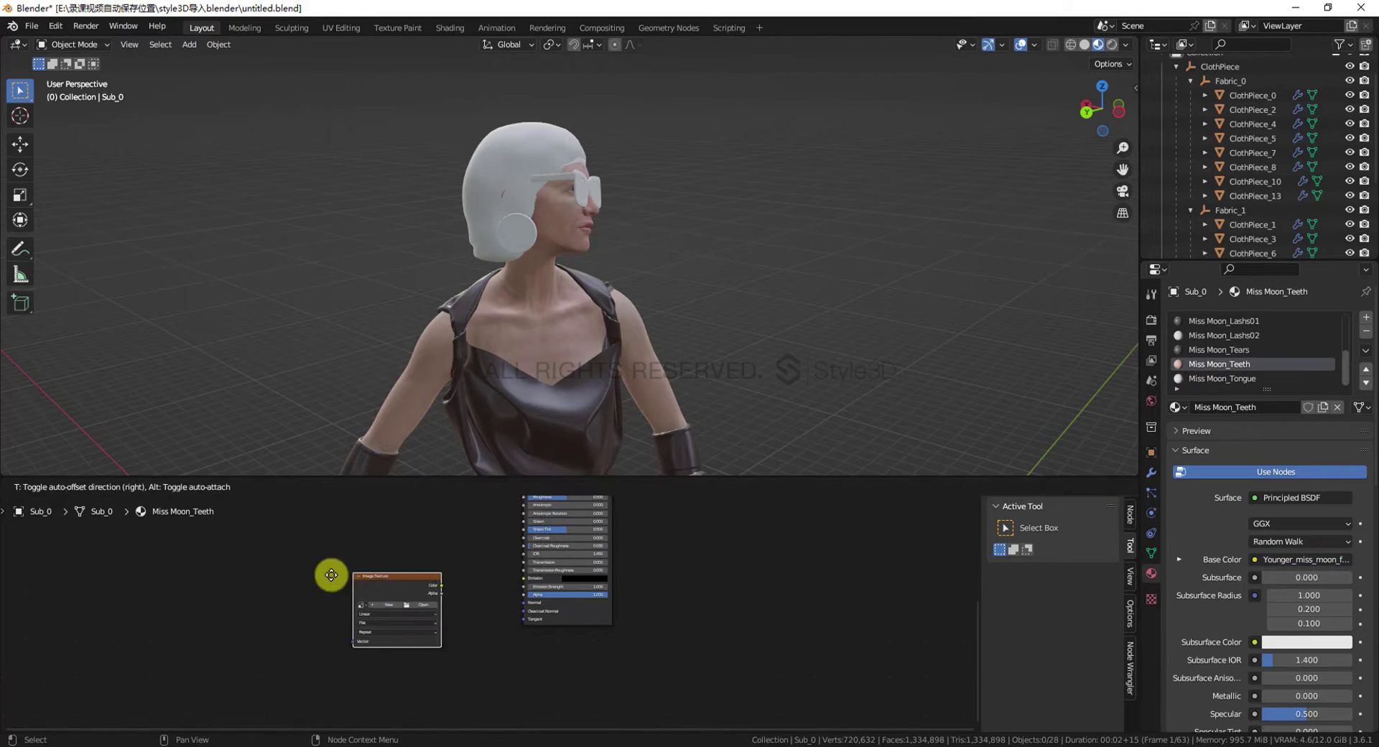
{"action": "left_click", "coordinate": [309, 567]}
{"action": "scroll", "coordinate": [309, 574], "scroll_direction": "up", "scroll_amount": 4}
{"action": "left_click", "coordinate": [290, 578]}
{"action": "scroll", "coordinate": [287, 610], "scroll_direction": "up", "scroll_amount": 5}
{"action": "left_click", "coordinate": [199, 563]}
{"action": "scroll", "coordinate": [280, 539], "scroll_direction": "down", "scroll_amount": 9}
{"action": "left_click", "coordinate": [309, 524]}
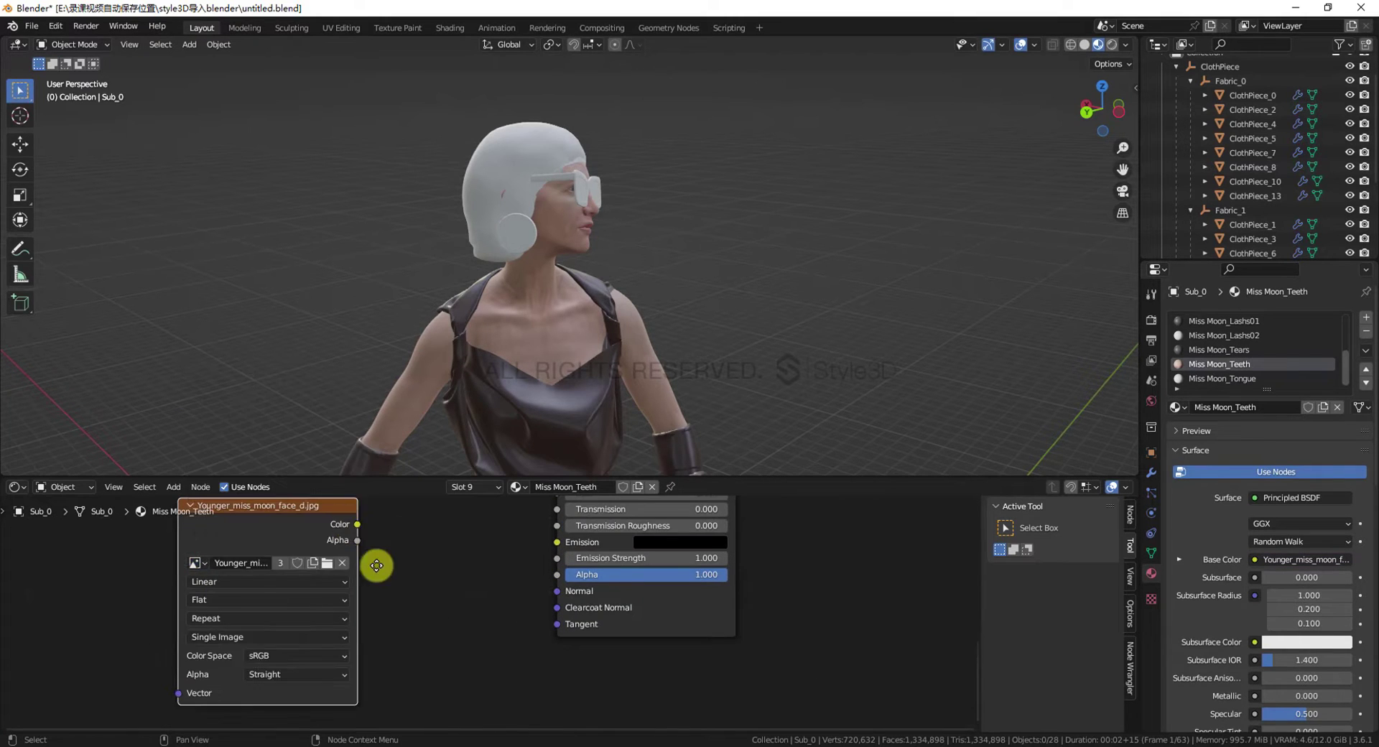
{"action": "middle_click_drag", "start_coordinate": [372, 567], "coordinate": [377, 588]}
Assign Younger_miss_moon_face_n.jpg to the second Teeth texture node and connect its Color to a new Normal Map node
{"action": "left_click", "coordinate": [202, 584]}
{"action": "left_click", "coordinate": [248, 559]}
{"action": "key", "text": "shift+a"}
{"action": "left_click", "coordinate": [406, 532]}
{"action": "type", "text": "nor"}
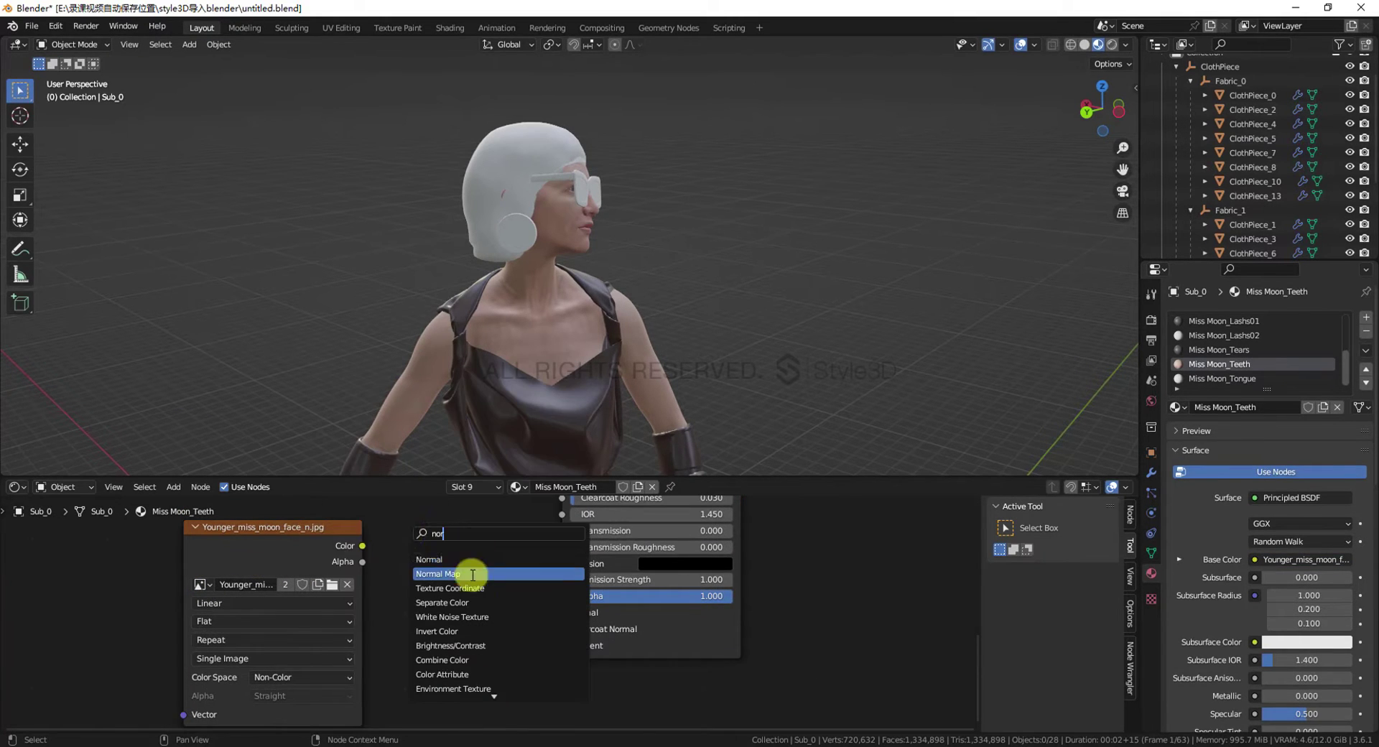
{"action": "left_click", "coordinate": [471, 572]}
{"action": "left_click", "coordinate": [469, 564]}
{"action": "left_click_drag", "start_coordinate": [363, 546], "coordinate": [380, 590]}
{"action": "scroll", "coordinate": [596, 603], "scroll_direction": "down", "scroll_amount": 5}
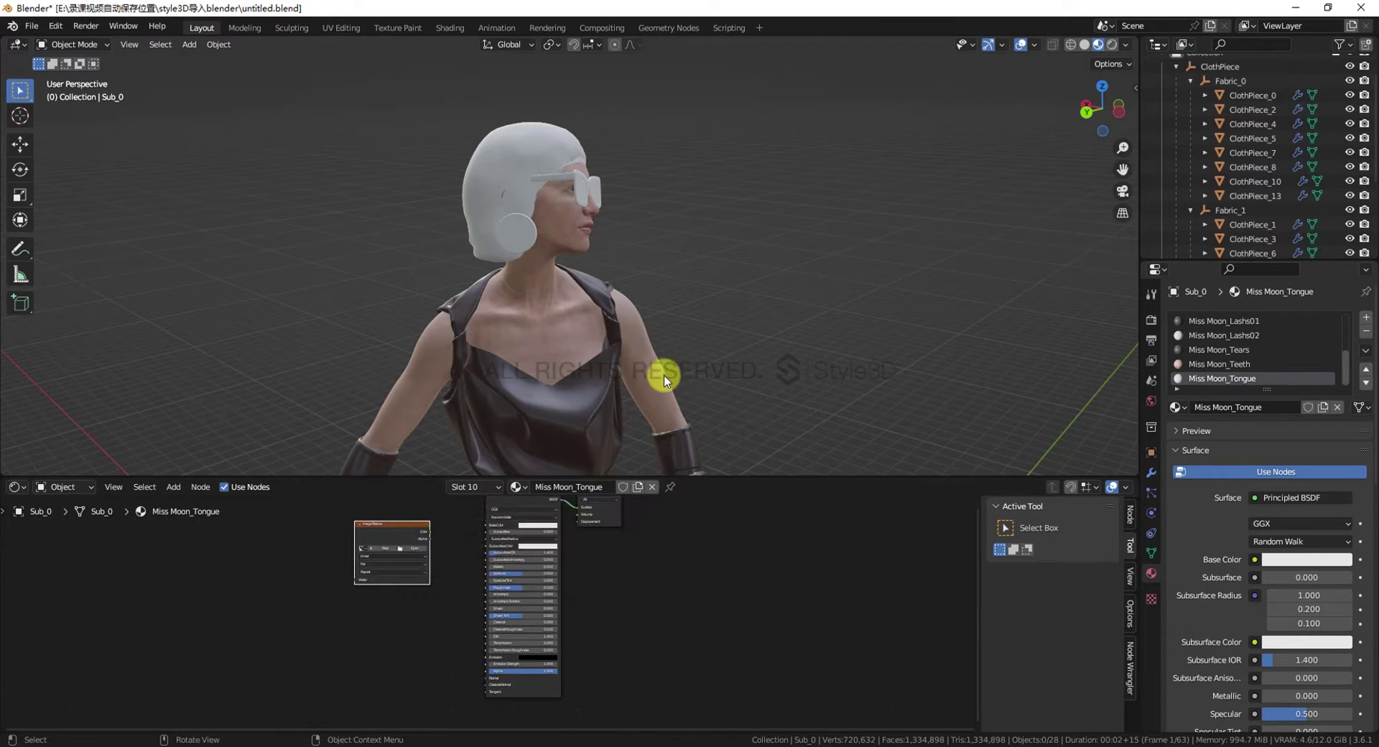
Assign Younger_miss_moon_face_d.jpg to the Tongue material's Image Texture node and connect its Color to Base Color
{"action": "scroll", "coordinate": [318, 618], "scroll_direction": "up", "scroll_amount": 5}
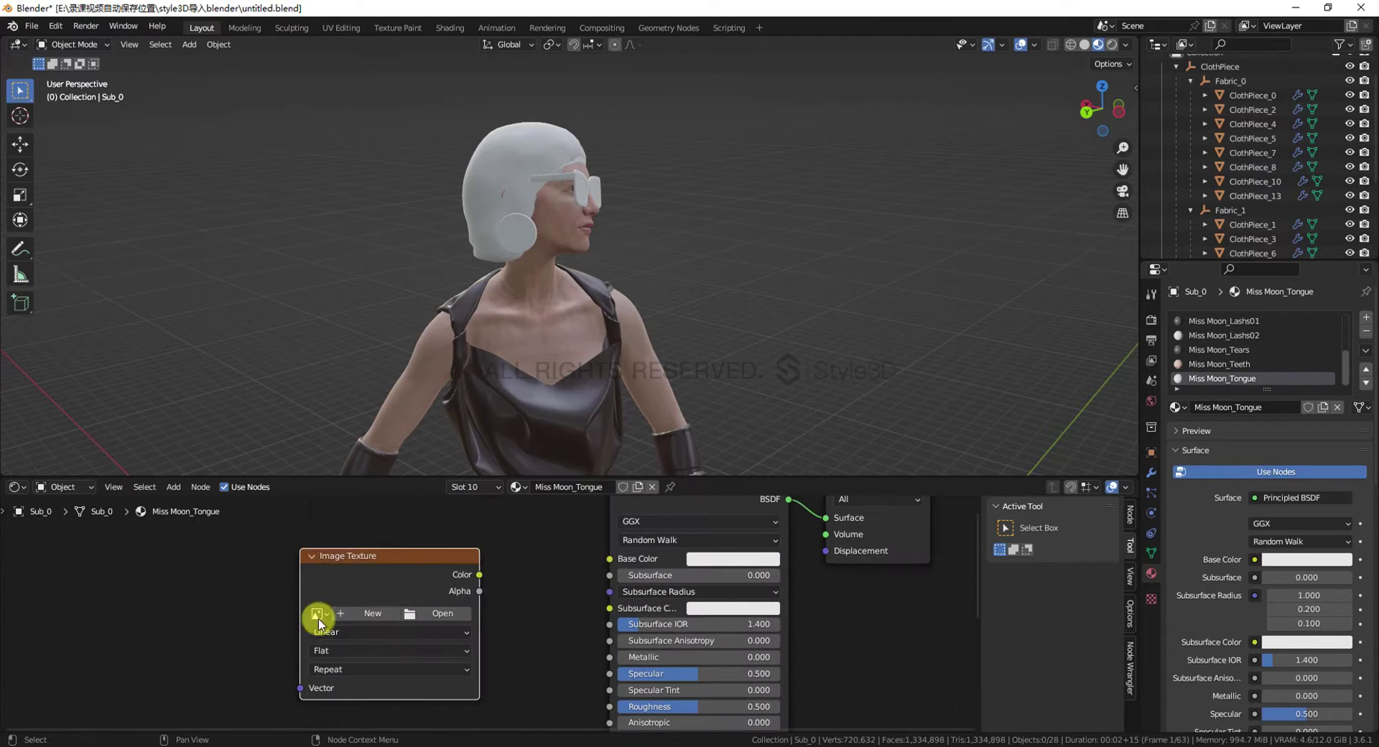
{"action": "left_click", "coordinate": [317, 617]}
{"action": "left_click", "coordinate": [384, 576]}
{"action": "left_click_drag", "start_coordinate": [479, 575], "coordinate": [609, 558]}
{"action": "left_click_drag", "start_coordinate": [382, 556], "coordinate": [388, 520]}
{"action": "scroll", "coordinate": [441, 603], "scroll_direction": "down", "scroll_amount": 7}
{"action": "middle_click_drag", "start_coordinate": [454, 693], "coordinate": [477, 579]}
Compare with the Teeth nodes, then give Miss Moon_Tongue a second Image Texture node holding Younger_miss_moon_face_n.jpg
{"action": "left_click", "coordinate": [1219, 365]}
{"action": "scroll", "coordinate": [480, 594], "scroll_direction": "down", "scroll_amount": 4}
{"action": "left_click", "coordinate": [1220, 378]}
{"action": "scroll", "coordinate": [490, 619], "scroll_direction": "up", "scroll_amount": 2}
{"action": "middle_click_drag", "start_coordinate": [460, 700], "coordinate": [453, 614]}
{"action": "key", "text": "shift+a"}
{"action": "mouse_move", "coordinate": [438, 616]}
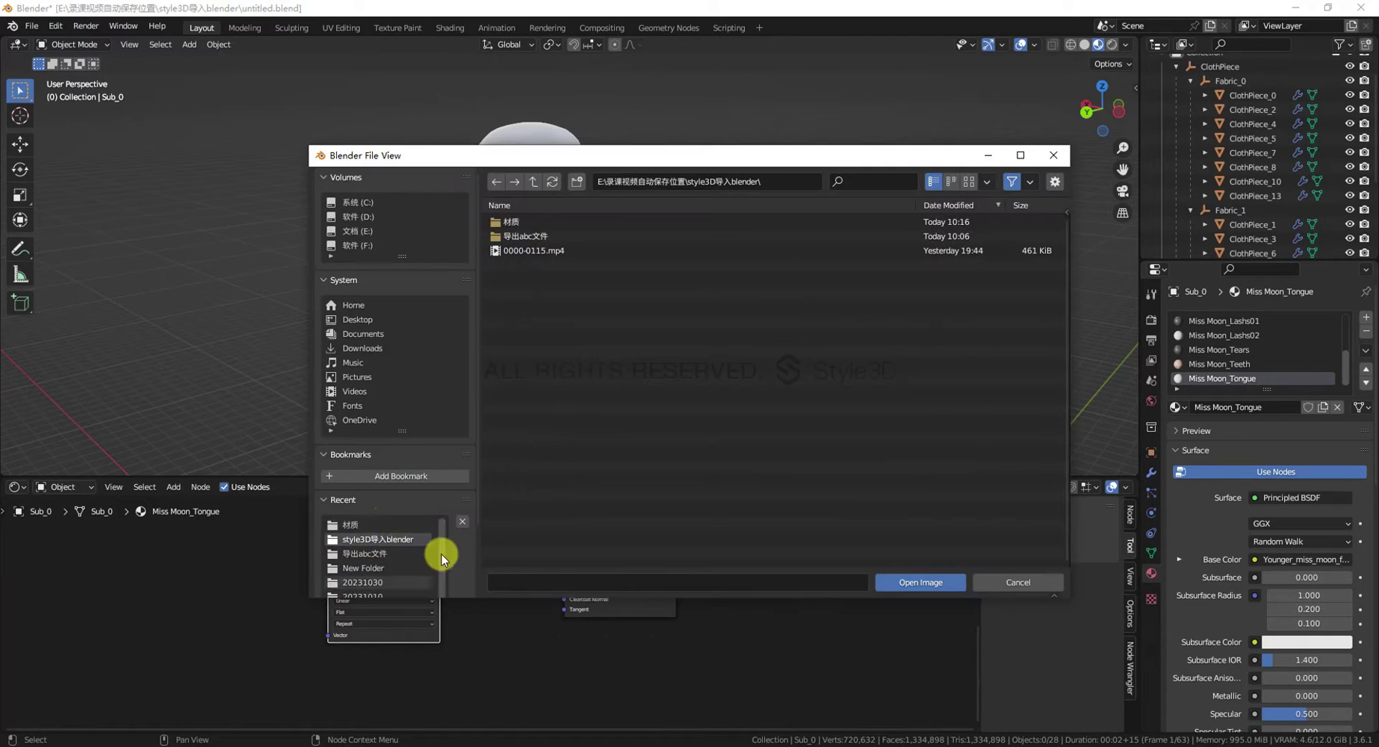
{"action": "left_click", "coordinate": [440, 553]}
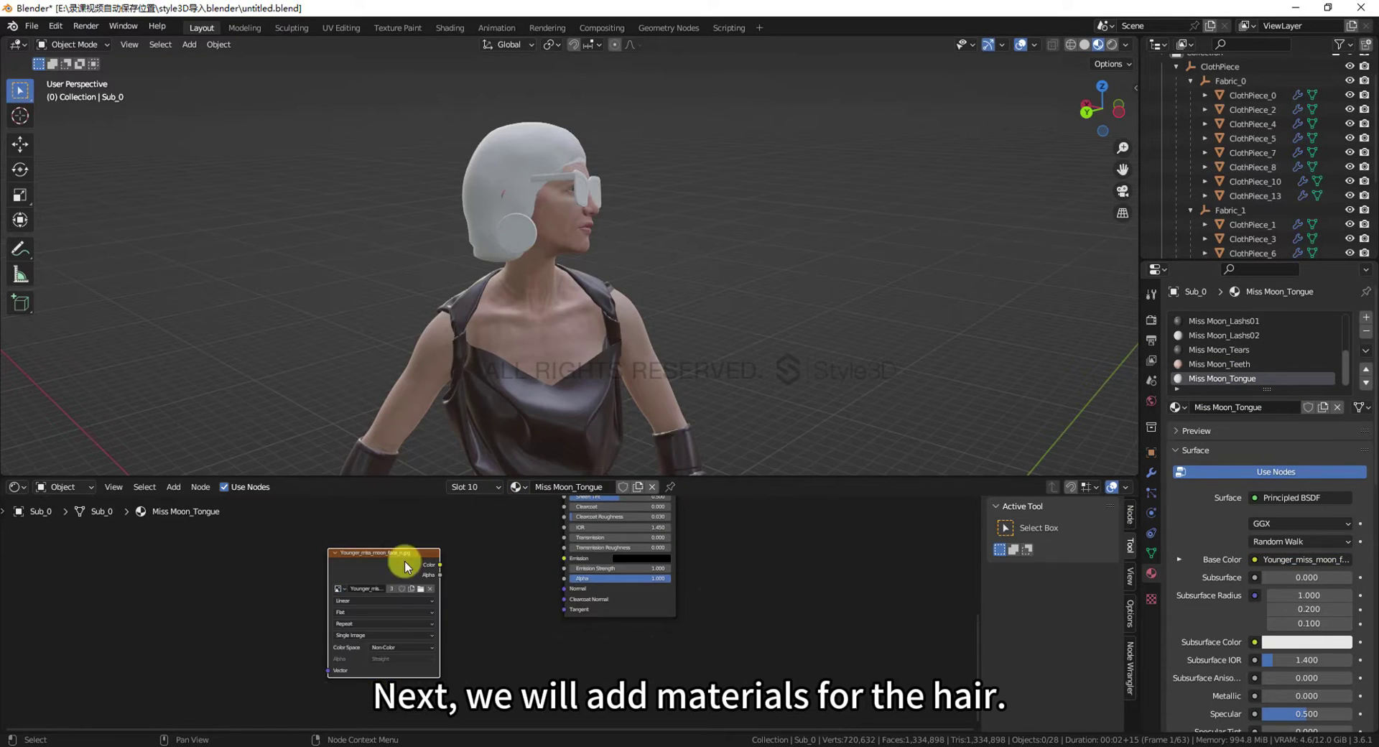
Add a Normal Map node to the Tongue material, linking Younger_miss_moon_face_n.jpg through it to the Principled BSDF's Normal
{"action": "left_click", "coordinate": [407, 536]}
{"action": "type", "text": "normal"}
{"action": "left_click", "coordinate": [438, 579]}
{"action": "left_click", "coordinate": [457, 534]}
{"action": "left_click_drag", "start_coordinate": [392, 564], "coordinate": [441, 589]}
{"action": "left_click_drag", "start_coordinate": [513, 542], "coordinate": [492, 565]}
{"action": "scroll", "coordinate": [644, 593], "scroll_direction": "down", "scroll_amount": 8}
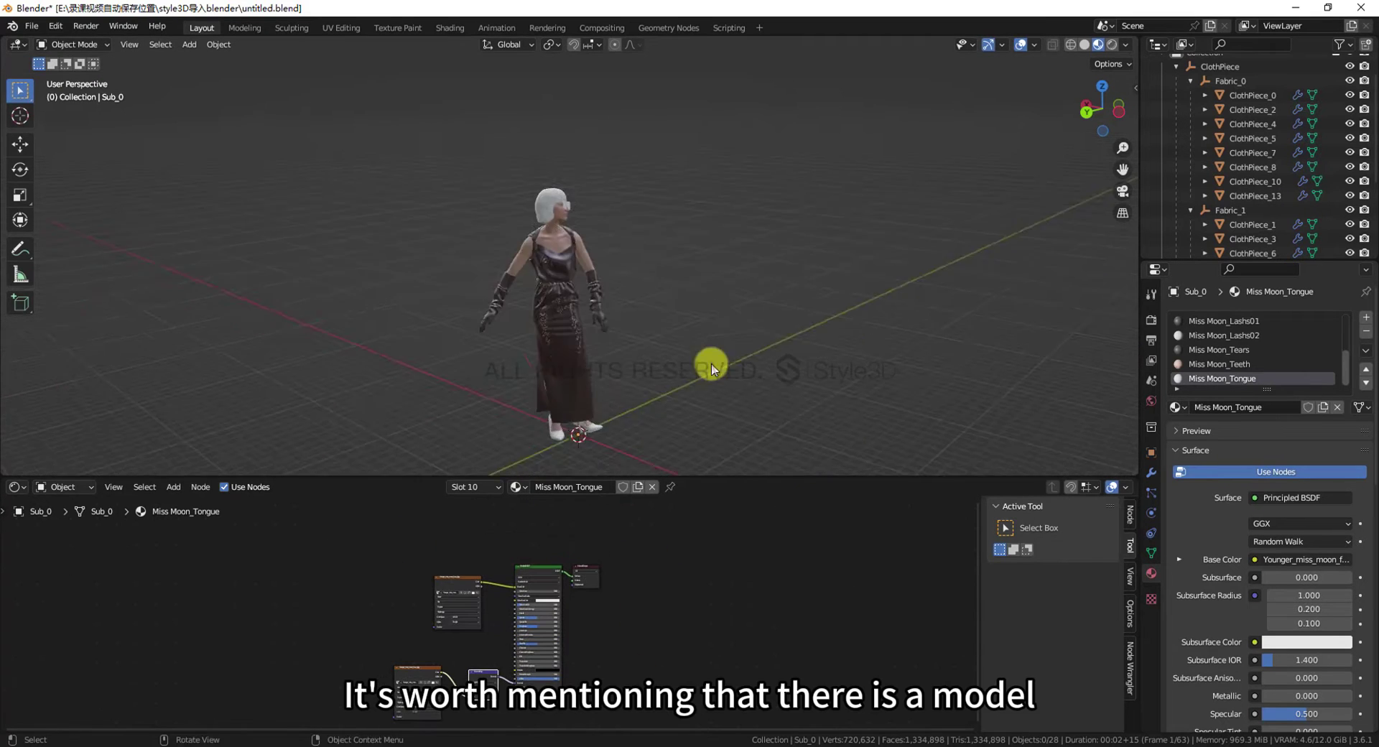
Select the helmet-like hair object Sub_1, inspect its mesh in Edit Mode, and make its Miss Moon_blinn7 material slot active
{"action": "middle_click_drag", "start_coordinate": [711, 364], "coordinate": [738, 334]}
{"action": "scroll", "coordinate": [641, 373], "scroll_direction": "up", "scroll_amount": 2}
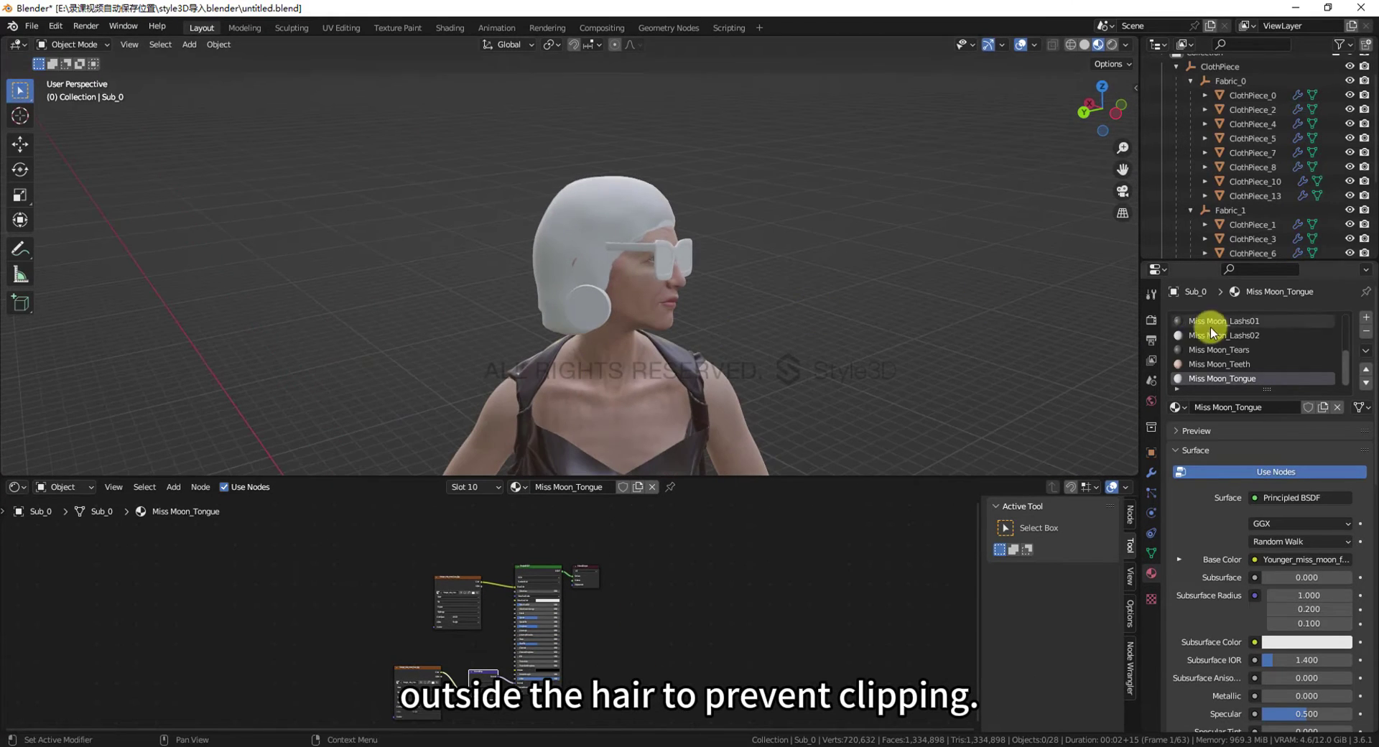
{"action": "left_click", "coordinate": [586, 250]}
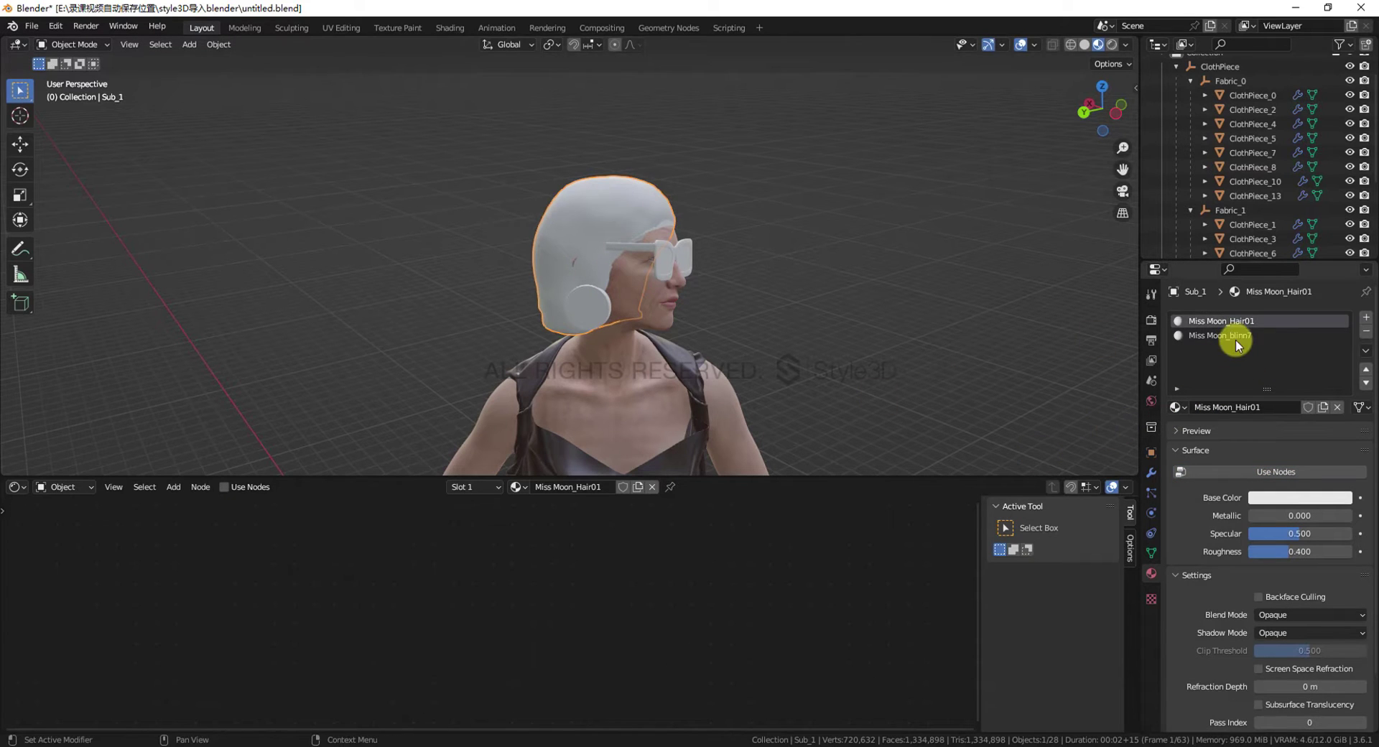
{"action": "key", "text": "Tab"}
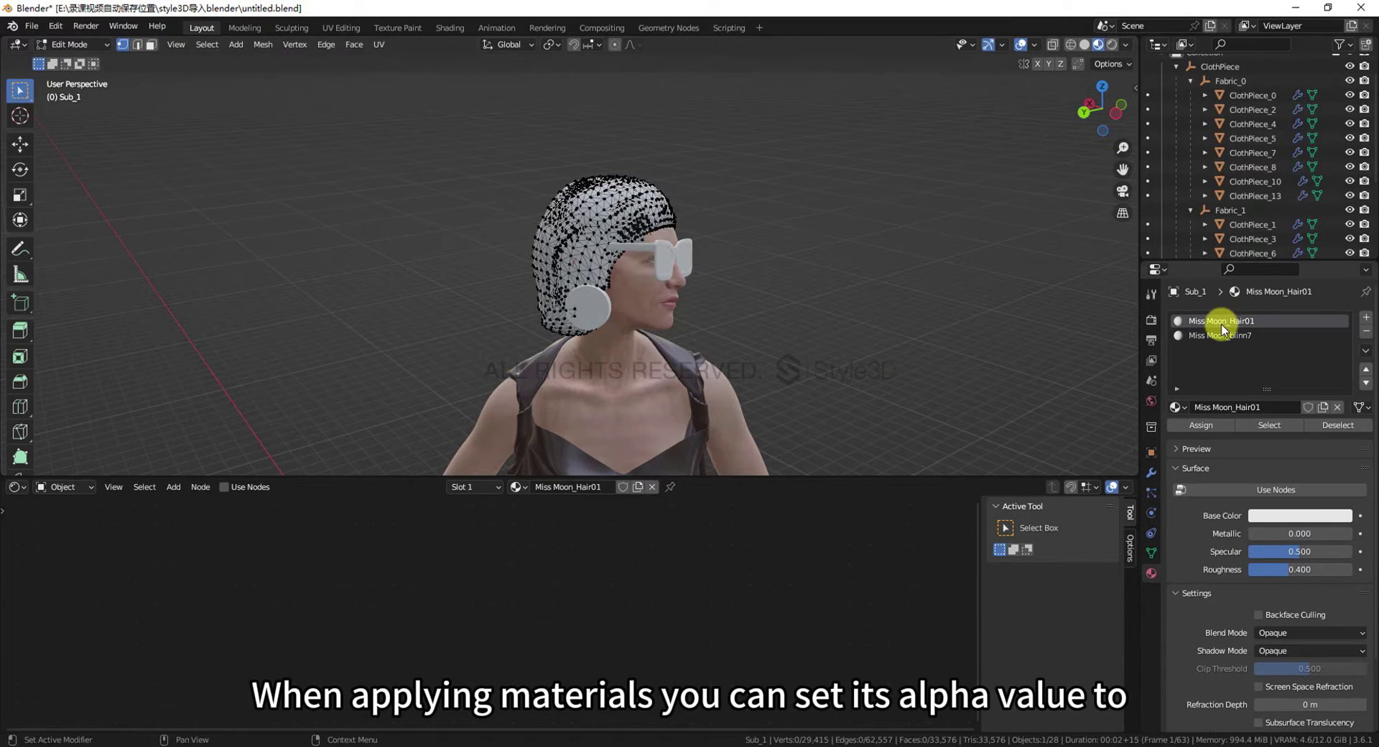
{"action": "key", "text": "Tab"}
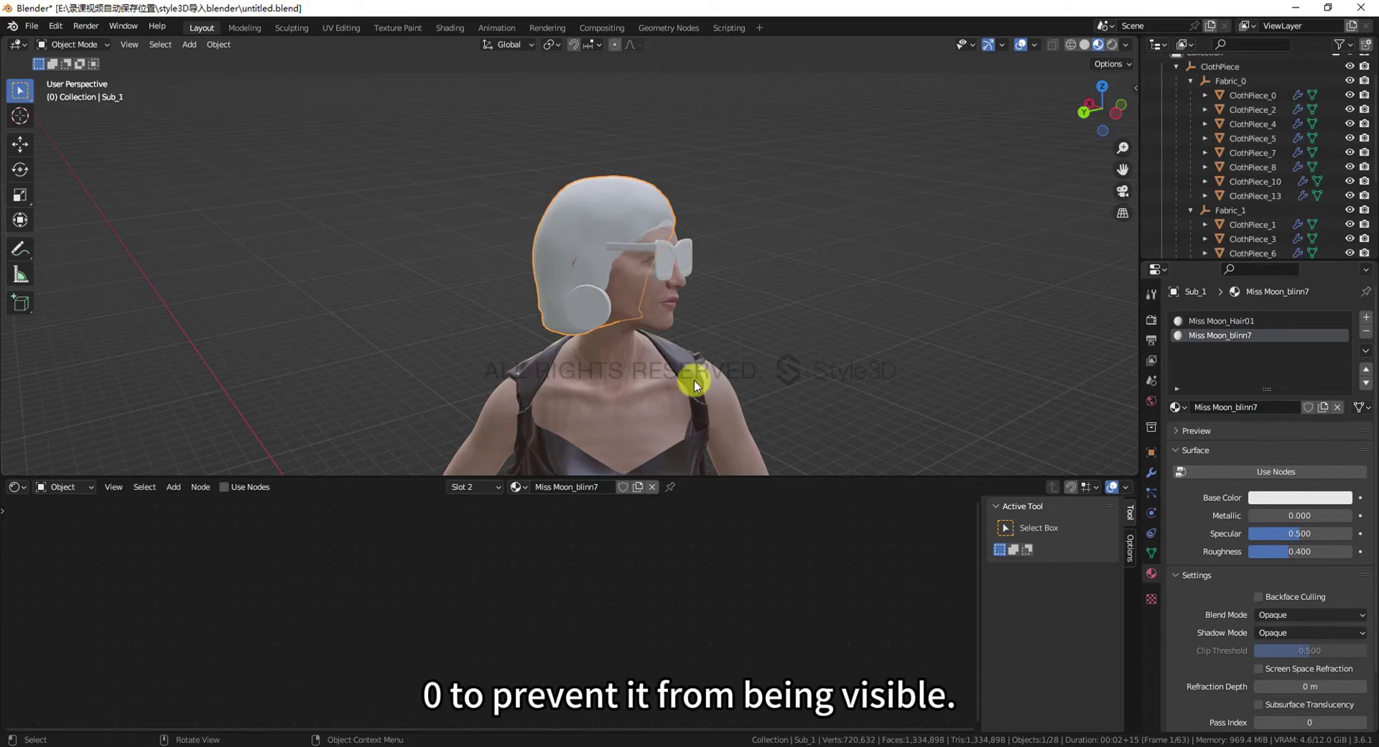
Enable nodes for the Miss Moon_blinn7 material and set its Principled BSDF Alpha to 0
{"action": "left_click", "coordinate": [232, 489]}
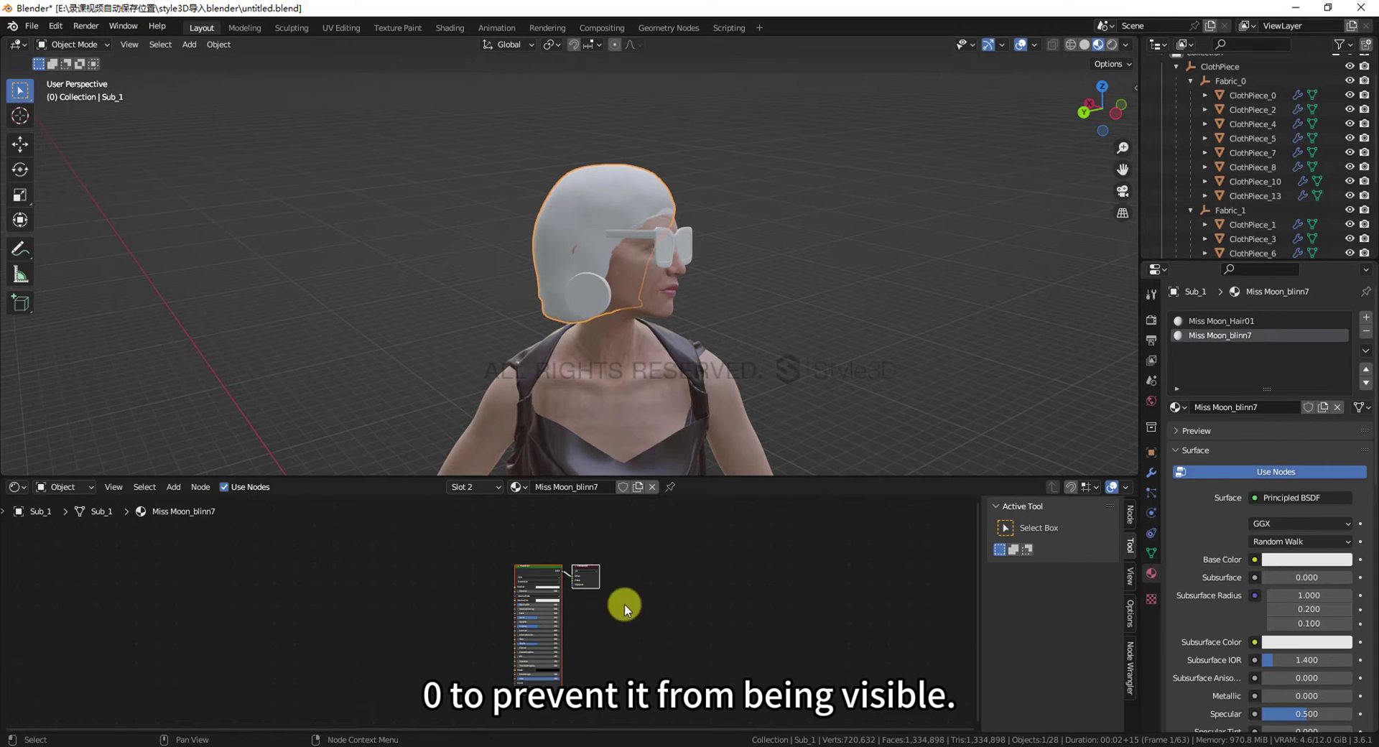
{"action": "scroll", "coordinate": [624, 607], "scroll_direction": "up", "scroll_amount": 6}
{"action": "middle_click_drag", "start_coordinate": [606, 649], "coordinate": [657, 600]}
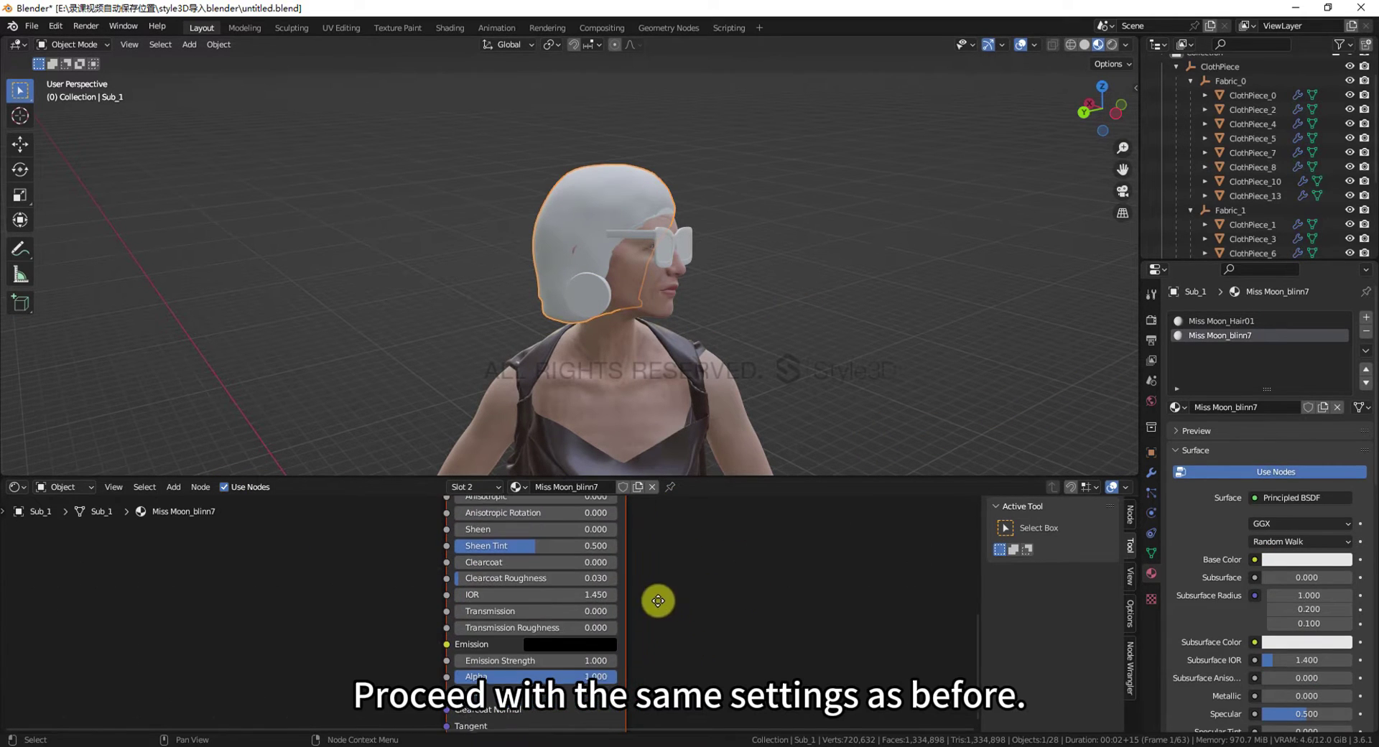
{"action": "left_click_drag", "start_coordinate": [730, 312], "coordinate": [738, 394]}
Set both Blend Mode and Shadow Mode of Miss Moon_blinn7 to Alpha Clip
{"action": "scroll", "coordinate": [1217, 598], "scroll_direction": "down", "scroll_amount": 15}
{"action": "left_click", "coordinate": [1287, 551]}
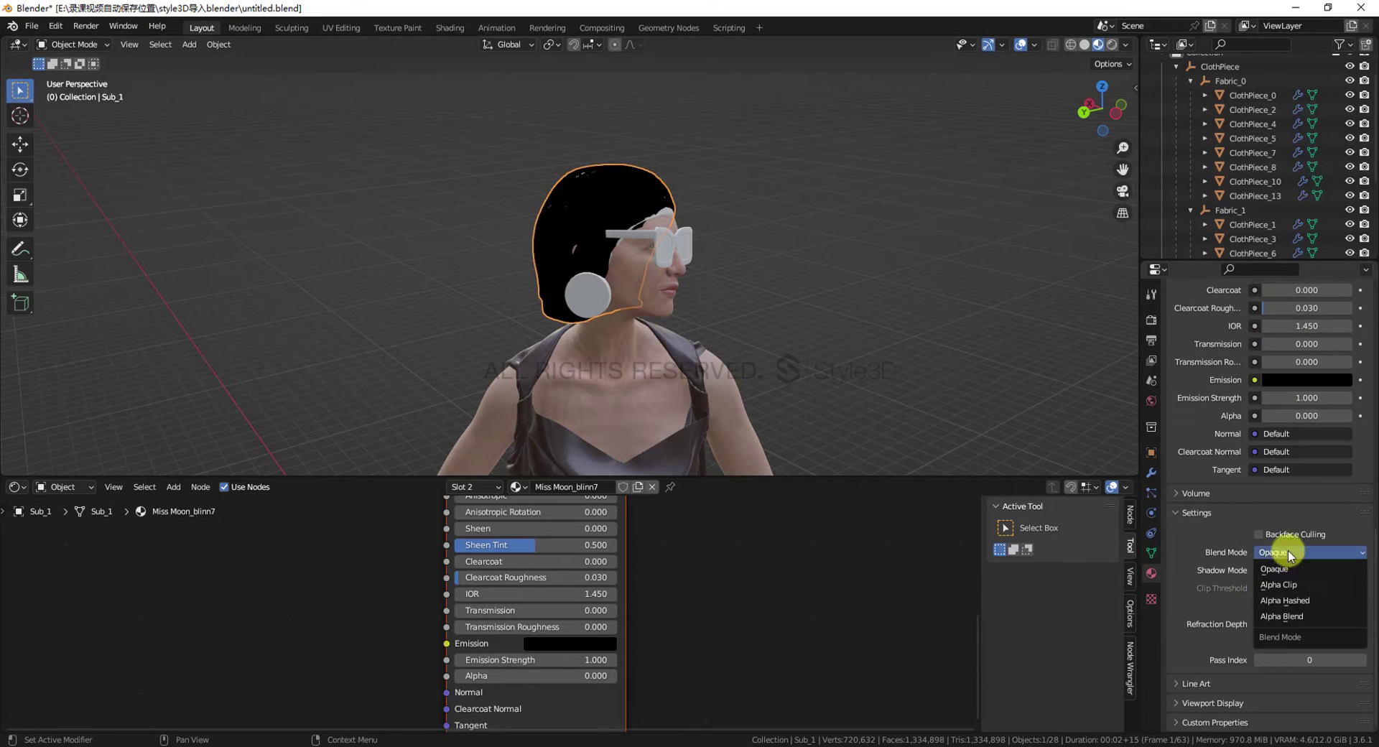
{"action": "left_click", "coordinate": [1285, 586]}
{"action": "left_click", "coordinate": [1289, 570]}
{"action": "left_click", "coordinate": [1290, 607]}
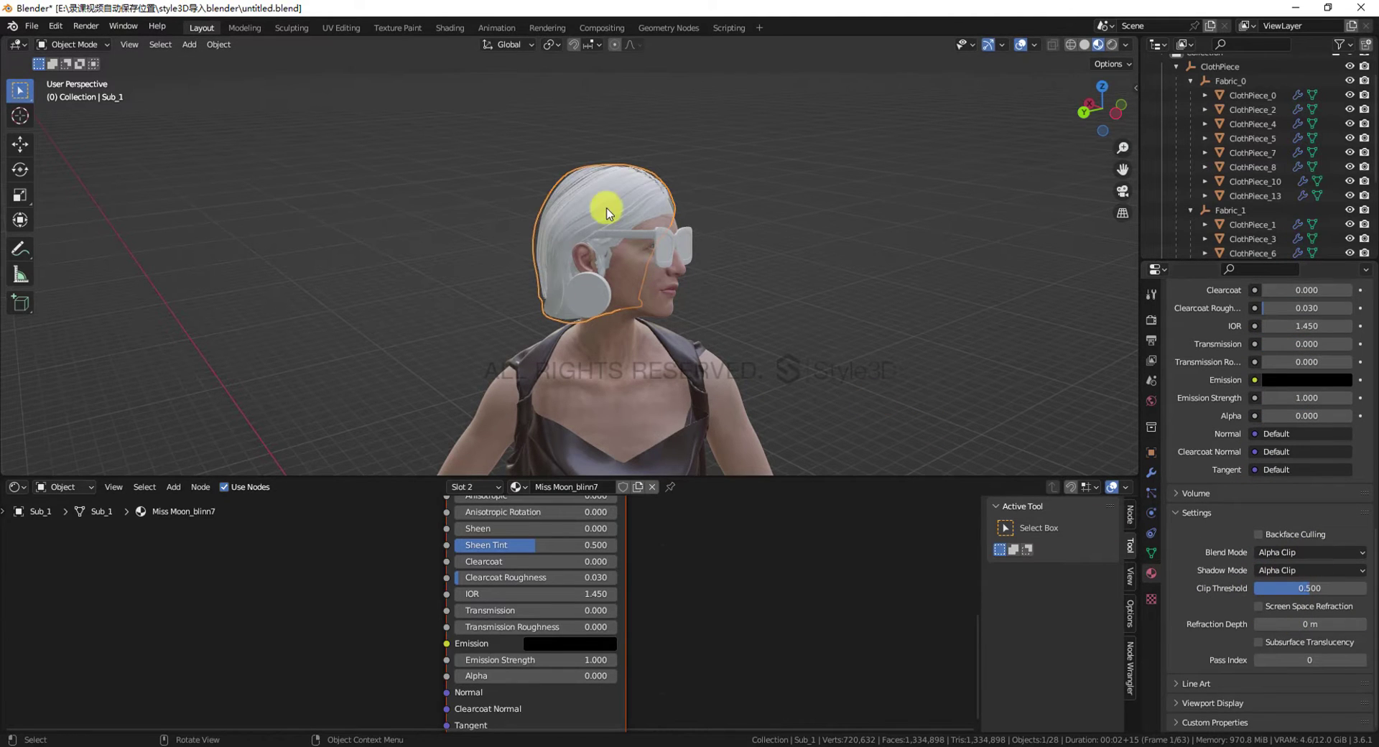
Make Miss Moon_Hair01 the active material, enable its nodes and add an Image Texture node beside the Principled BSDF
{"action": "scroll", "coordinate": [1188, 365], "scroll_direction": "up", "scroll_amount": 15}
{"action": "left_click", "coordinate": [1221, 320]}
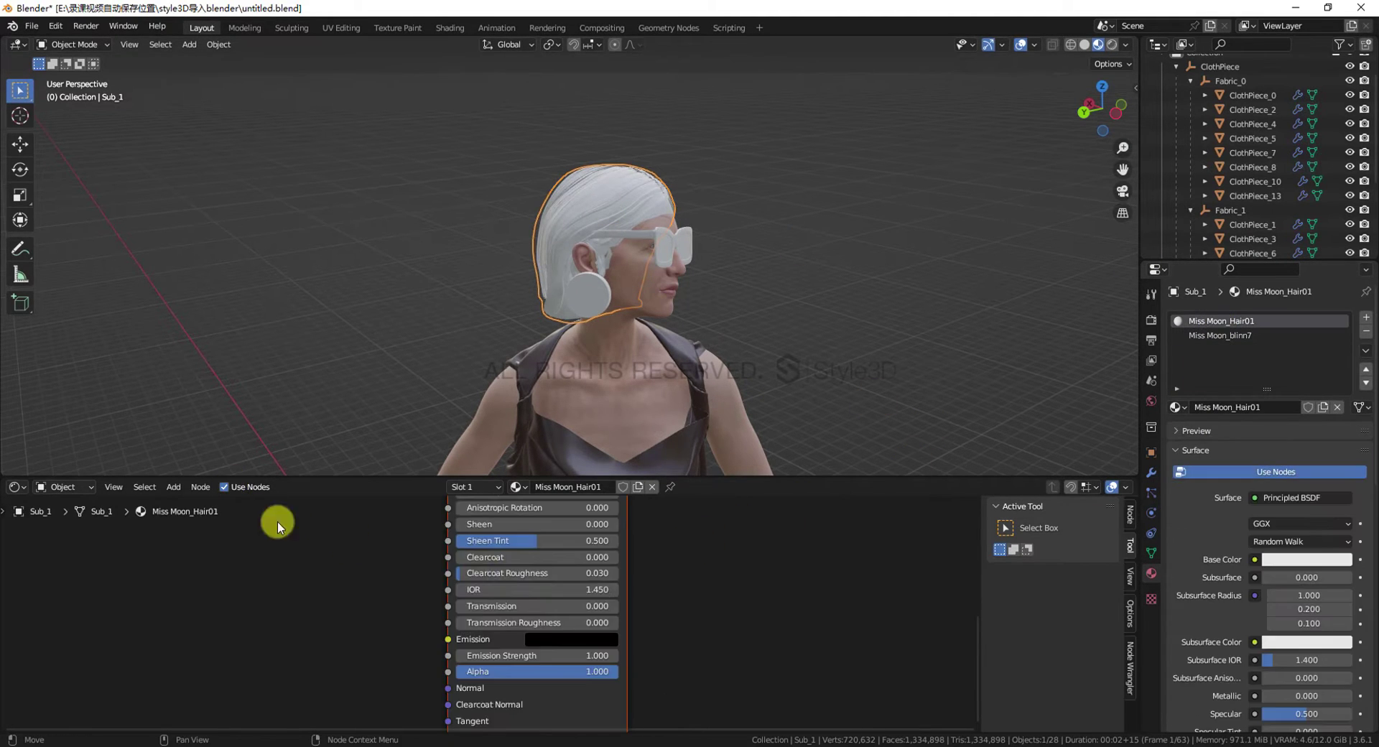
{"action": "key", "text": "Home"}
{"action": "key", "text": "shift+a"}
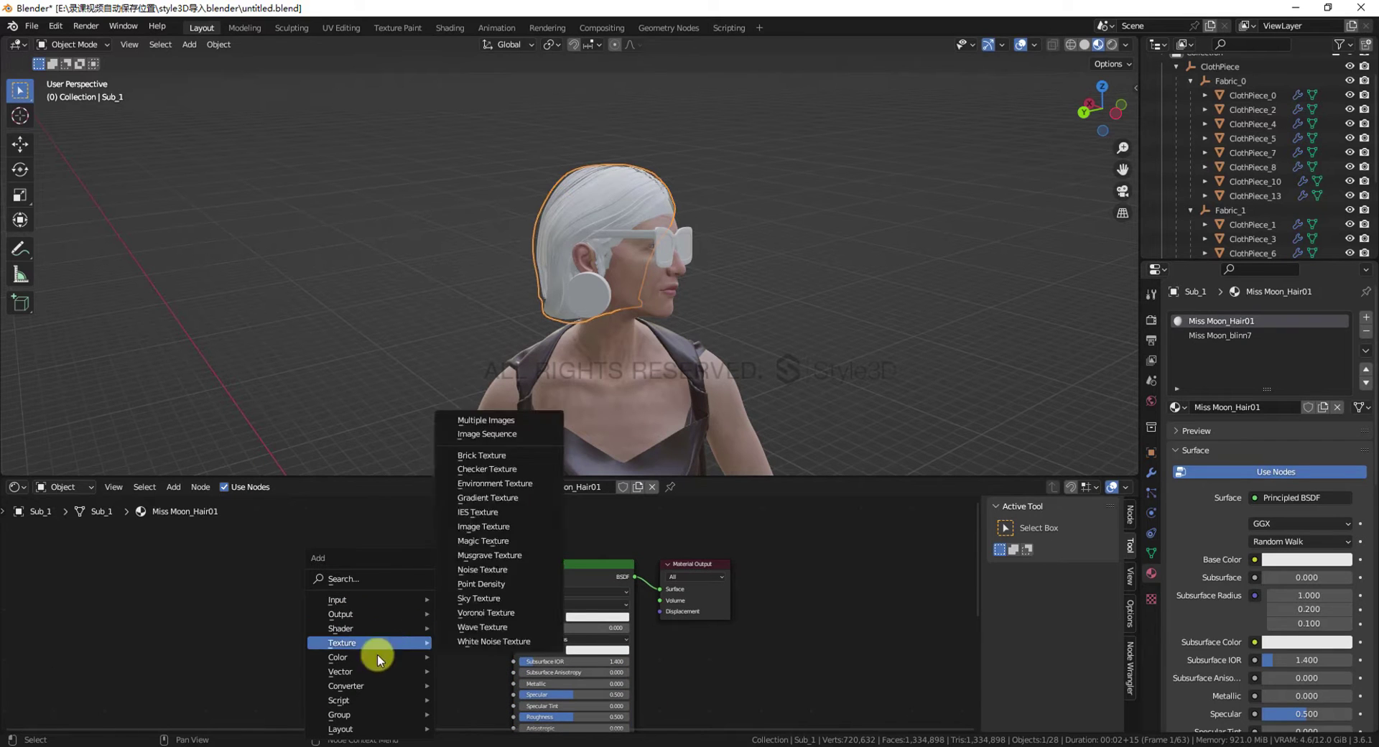
{"action": "mouse_move", "coordinate": [341, 643]}
{"action": "left_click", "coordinate": [492, 569]}
{"action": "left_click", "coordinate": [316, 535]}
Load Female_Hair25_d.jpg into the hair's Image Texture node and connect its Color to Base Color
{"action": "left_click", "coordinate": [411, 615]}
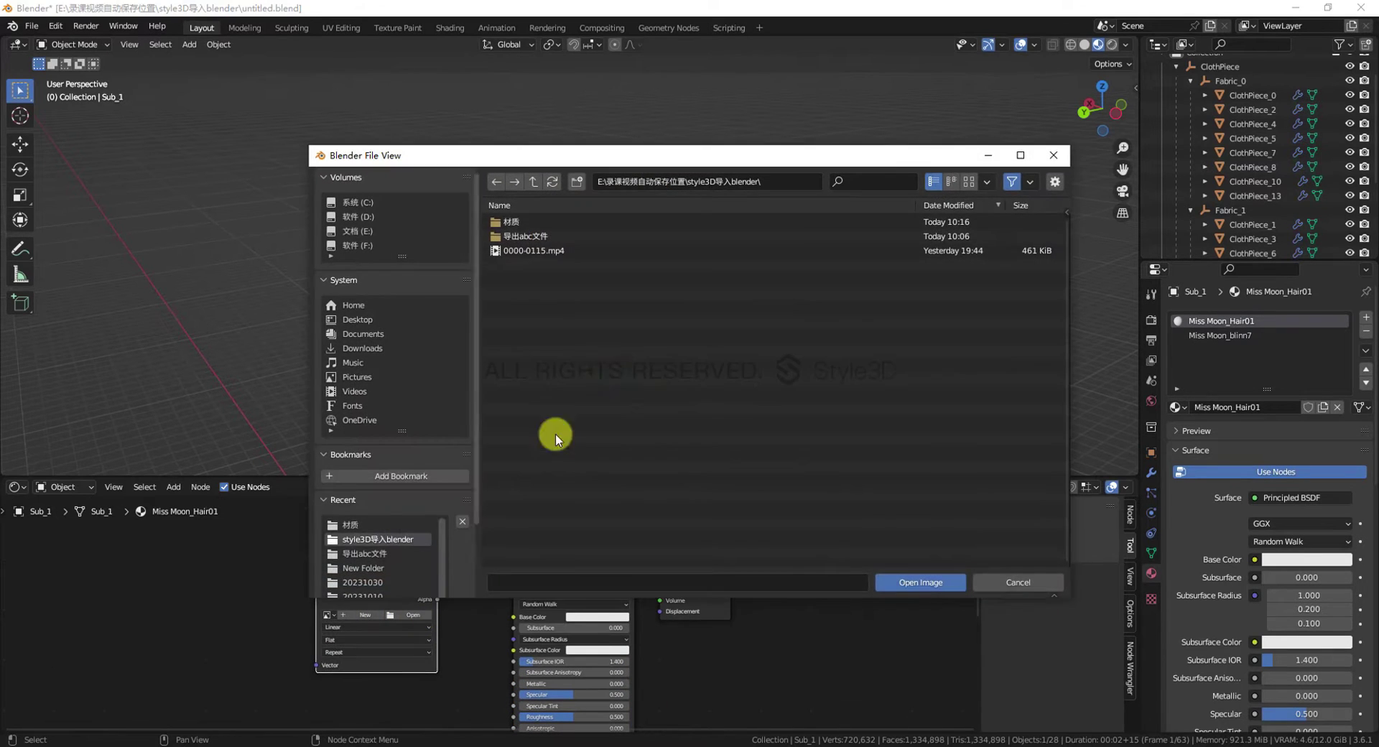
{"action": "left_click", "coordinate": [350, 524]}
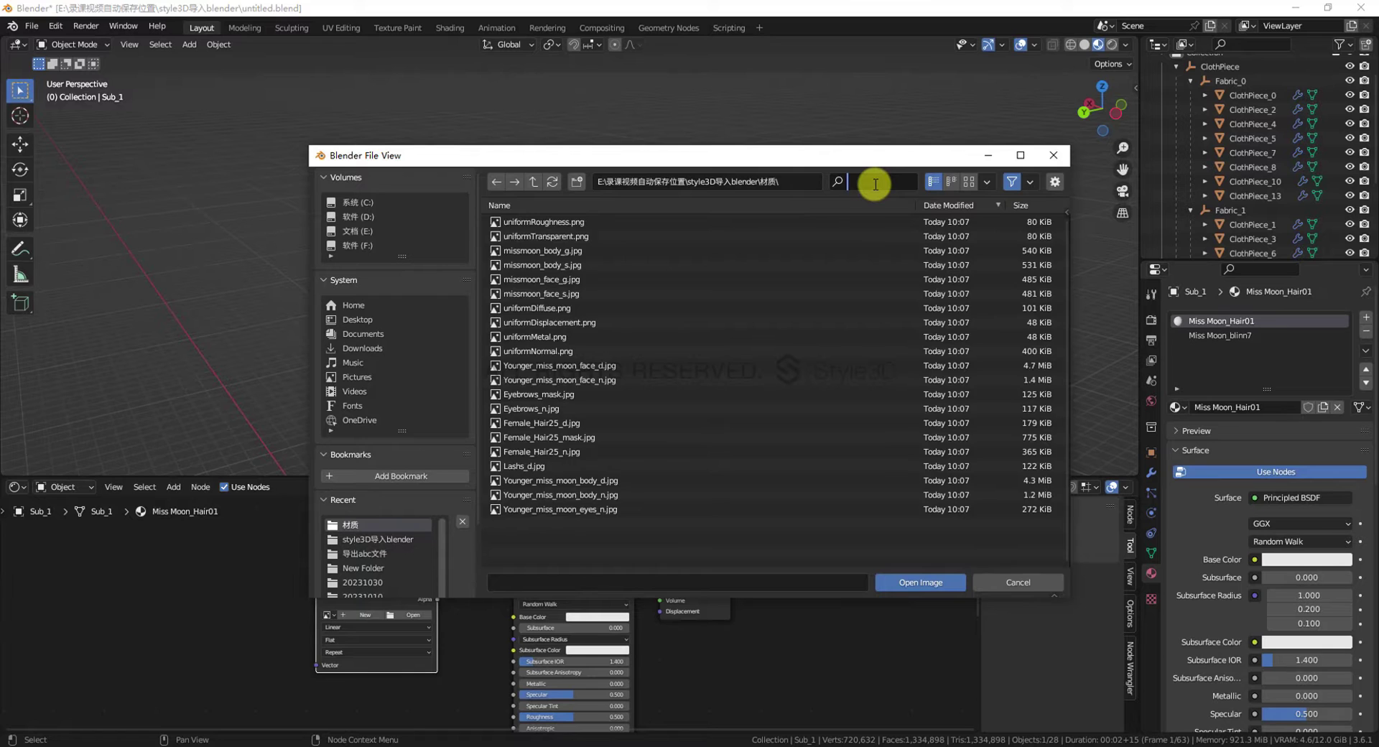
{"action": "type", "text": "hair"}
{"action": "double_click", "coordinate": [597, 224]}
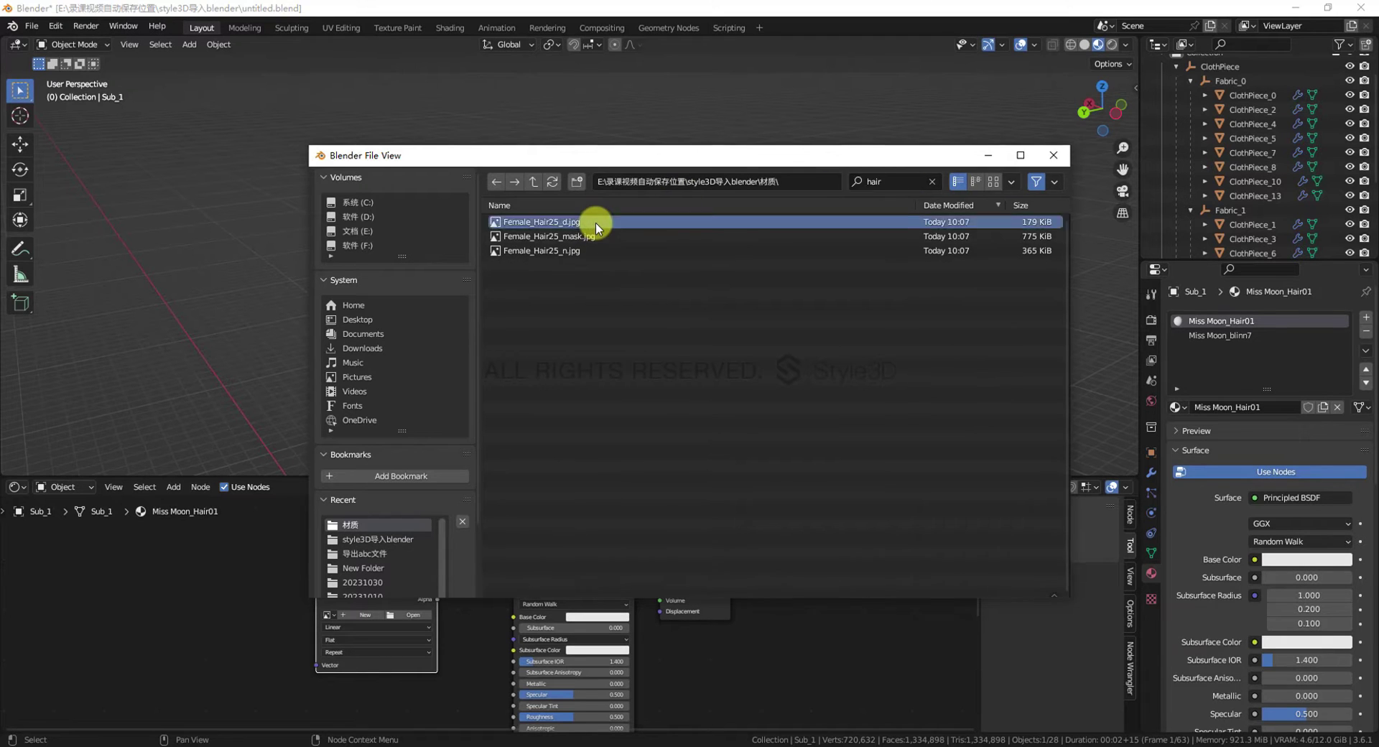
{"action": "left_click_drag", "start_coordinate": [410, 572], "coordinate": [407, 551]}
{"action": "left_click_drag", "start_coordinate": [436, 567], "coordinate": [511, 618]}
Add a second Image Texture node to Miss Moon_Hair01 and load Female_Hair25_mask.jpg into it
{"action": "middle_click_drag", "start_coordinate": [503, 627], "coordinate": [533, 466]}
{"action": "scroll", "coordinate": [460, 603], "scroll_direction": "down", "scroll_amount": 1}
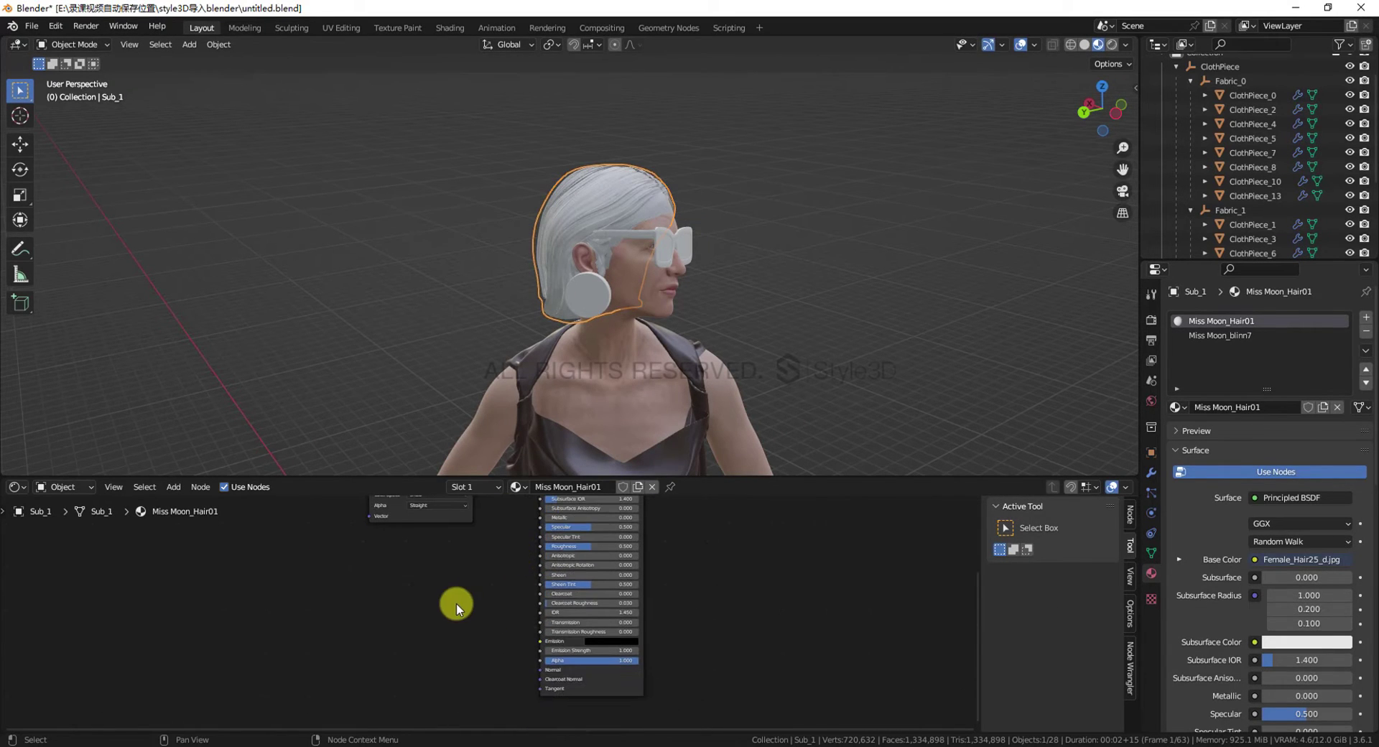
{"action": "key", "text": "shift+a"}
{"action": "mouse_move", "coordinate": [443, 609]}
{"action": "left_click", "coordinate": [528, 495]}
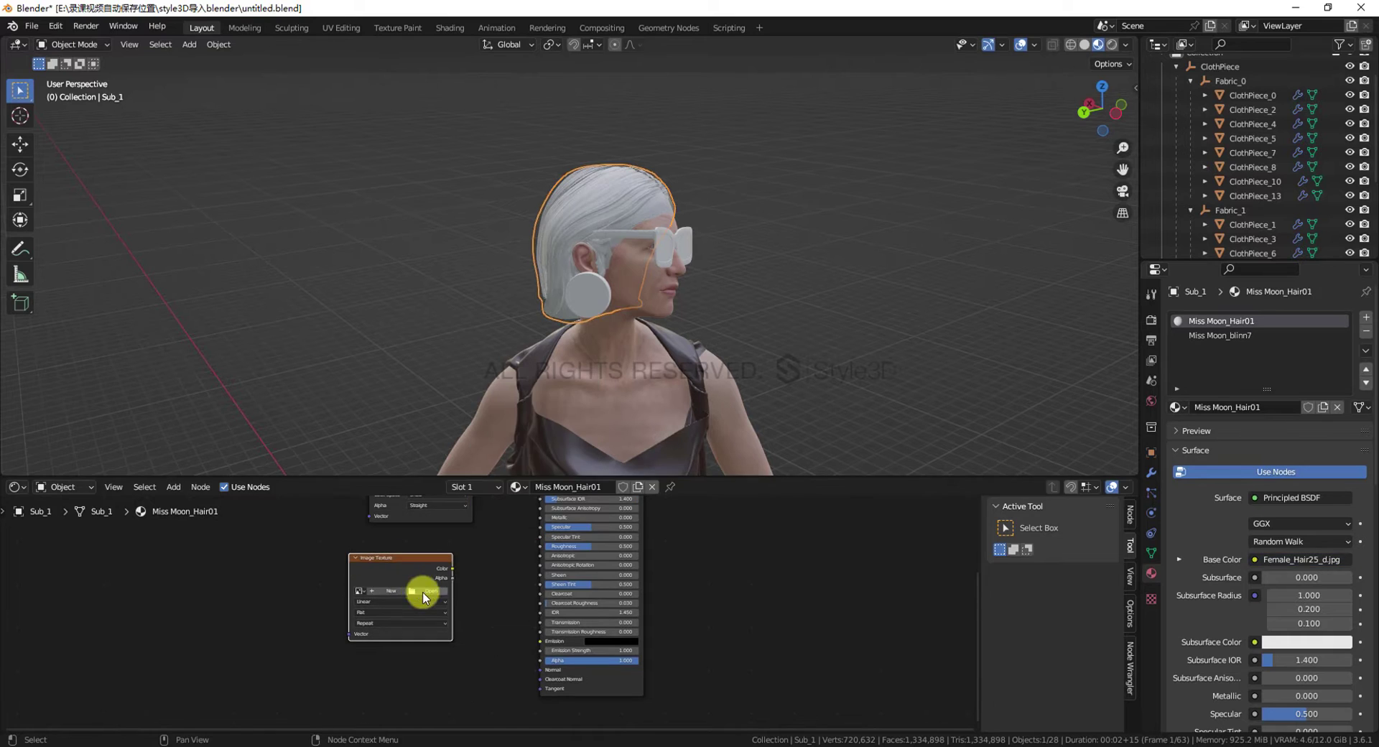
{"action": "left_click", "coordinate": [420, 585]}
{"action": "left_click", "coordinate": [424, 585]}
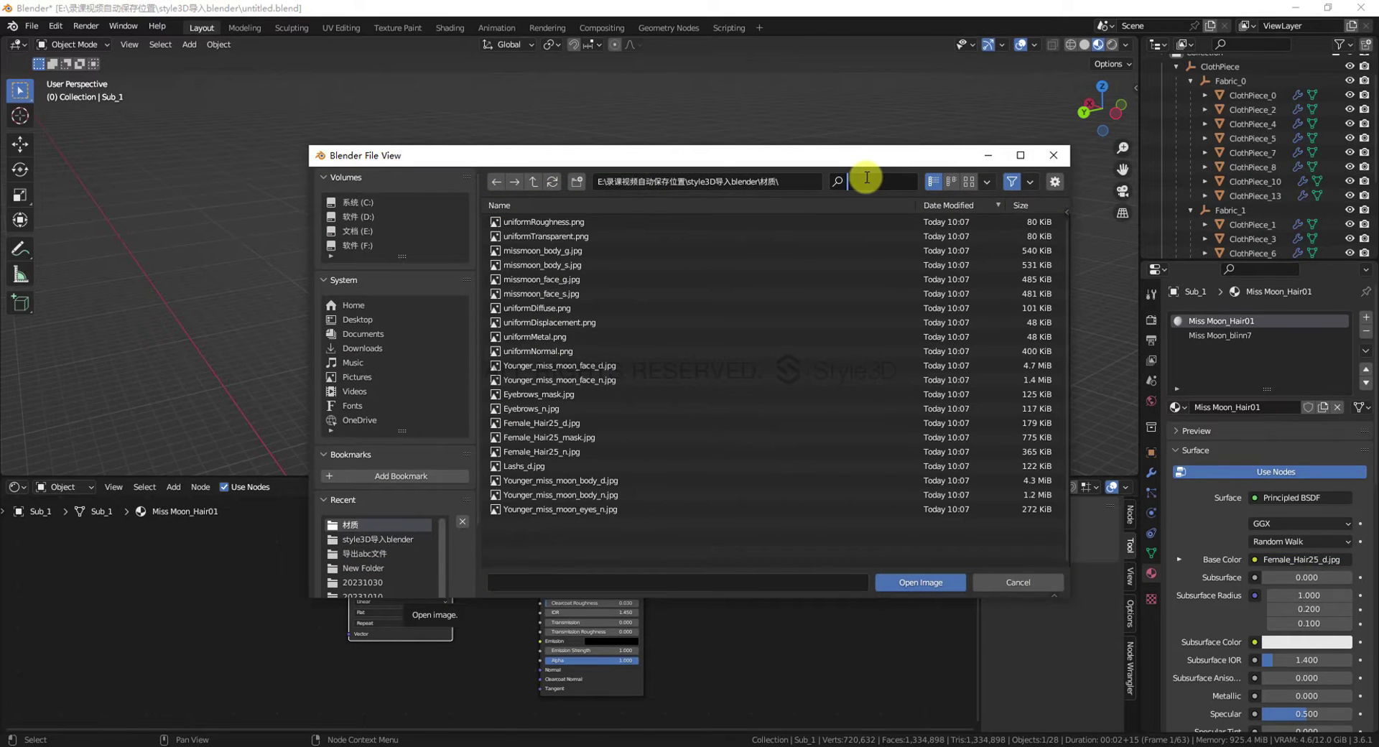
{"action": "type", "text": "hair"}
{"action": "double_click", "coordinate": [605, 240]}
Connect the Female_Hair25_mask.jpg Color output to the Principled BSDF's Alpha and set its Color Space to Non-Color
{"action": "scroll", "coordinate": [525, 514], "scroll_direction": "up", "scroll_amount": 2}
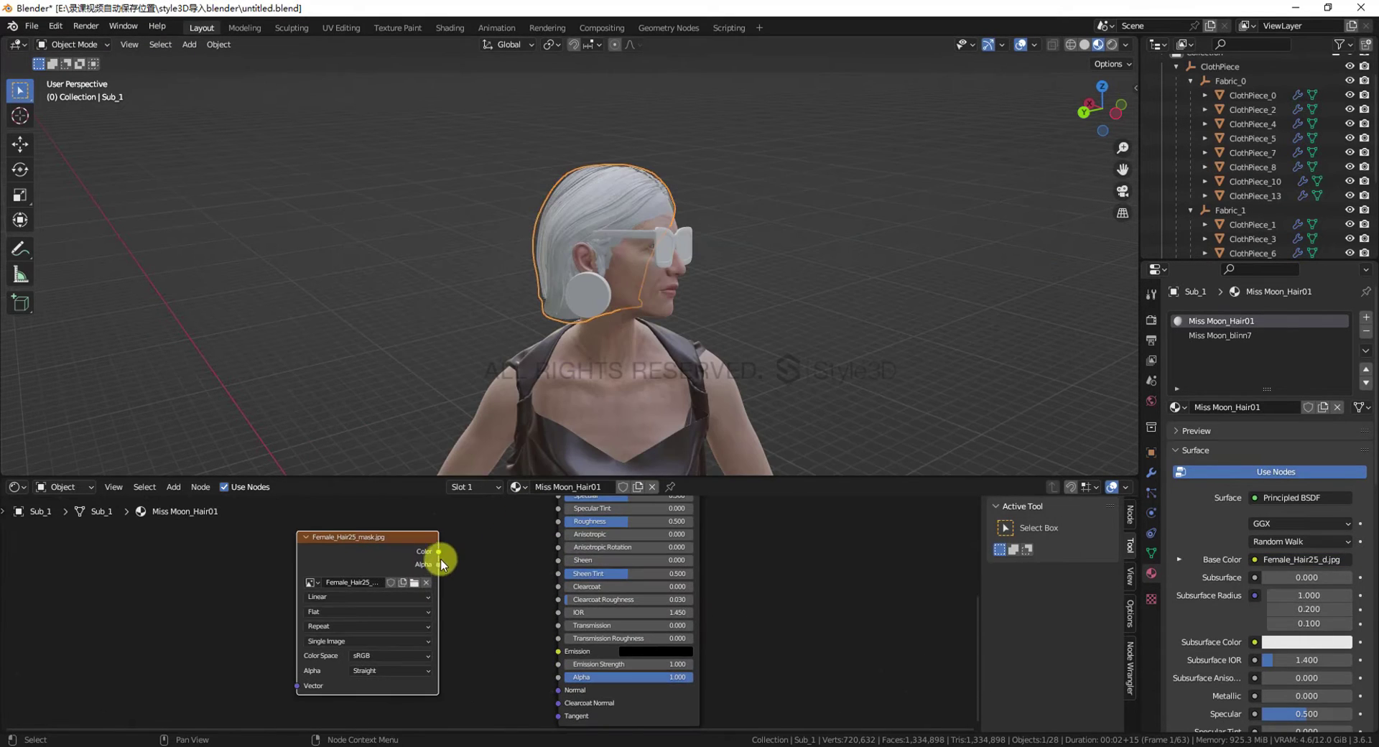
{"action": "scroll", "coordinate": [509, 562], "scroll_direction": "down", "scroll_amount": 3}
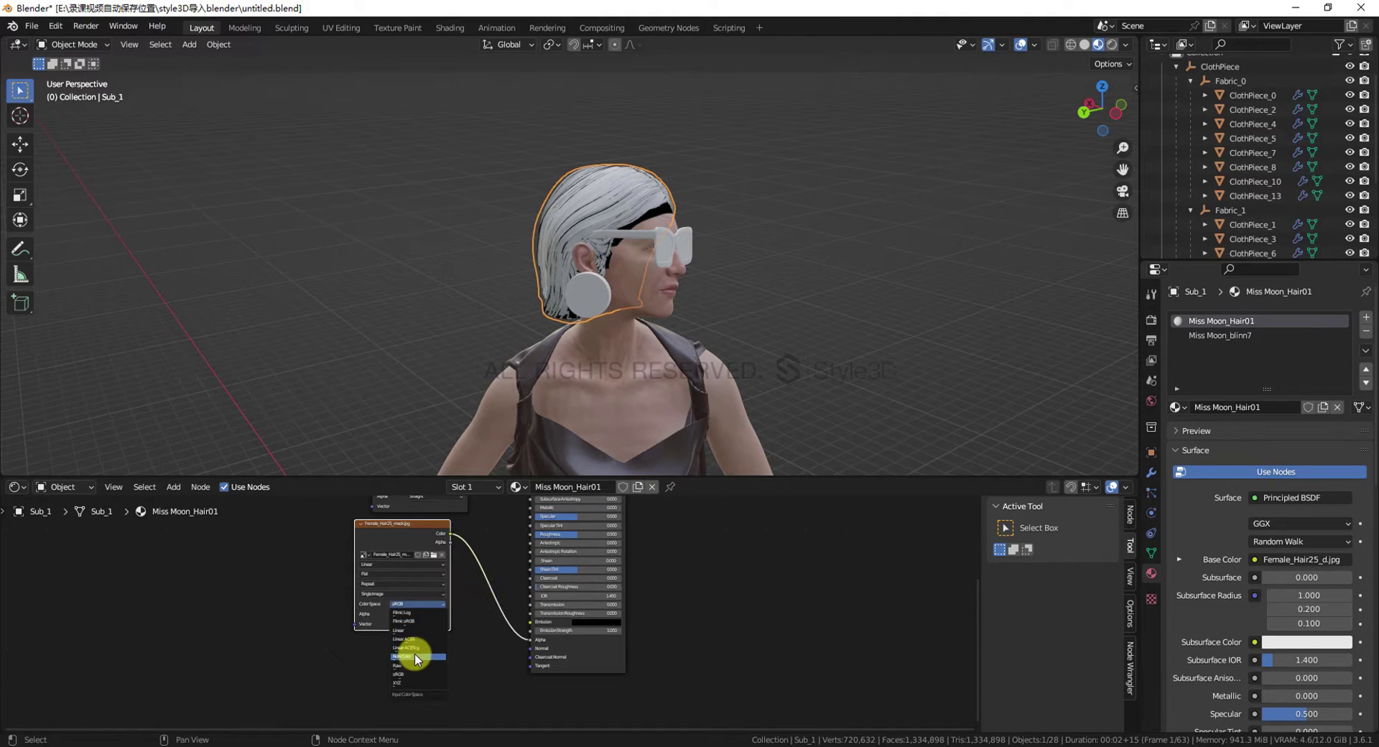
{"action": "left_click", "coordinate": [415, 655]}
{"action": "scroll", "coordinate": [443, 625], "scroll_direction": "up", "scroll_amount": 3}
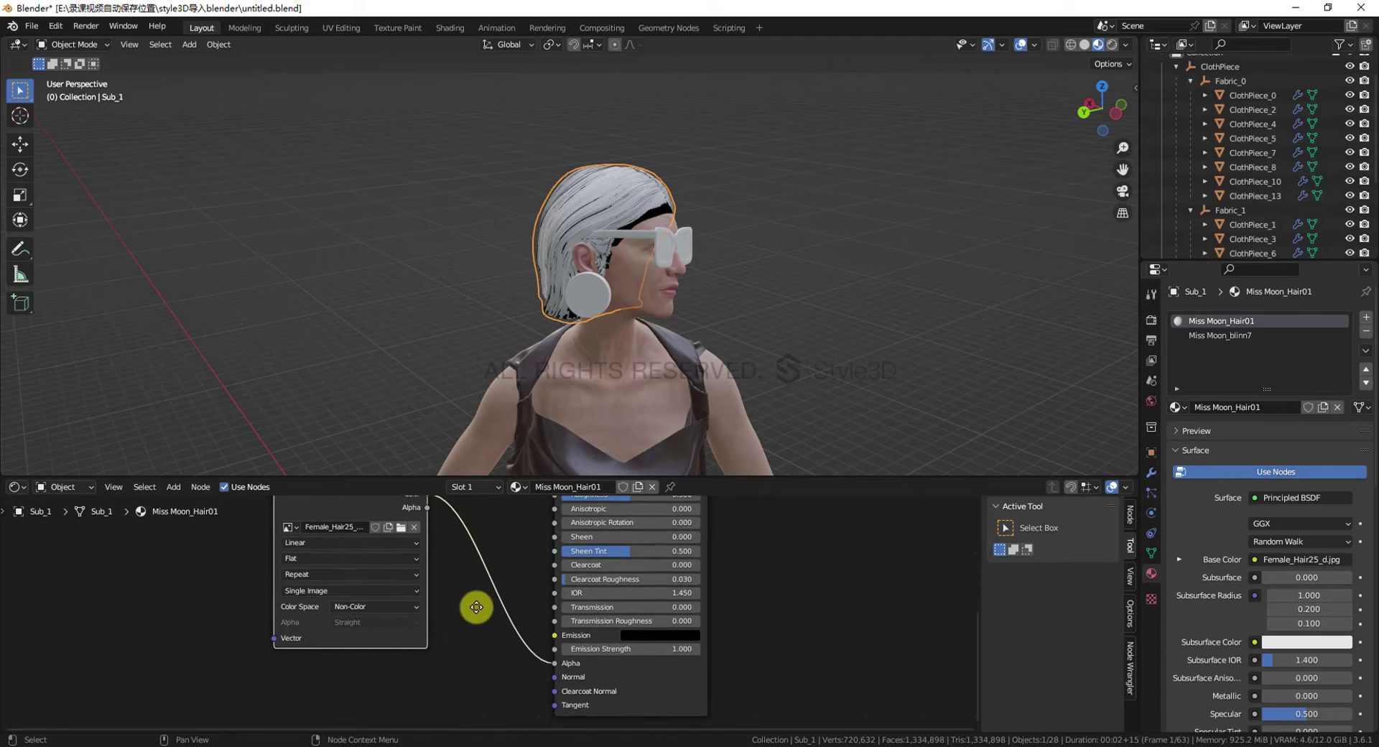
{"action": "left_click", "coordinate": [355, 624]}
{"action": "left_click", "coordinate": [355, 624]}
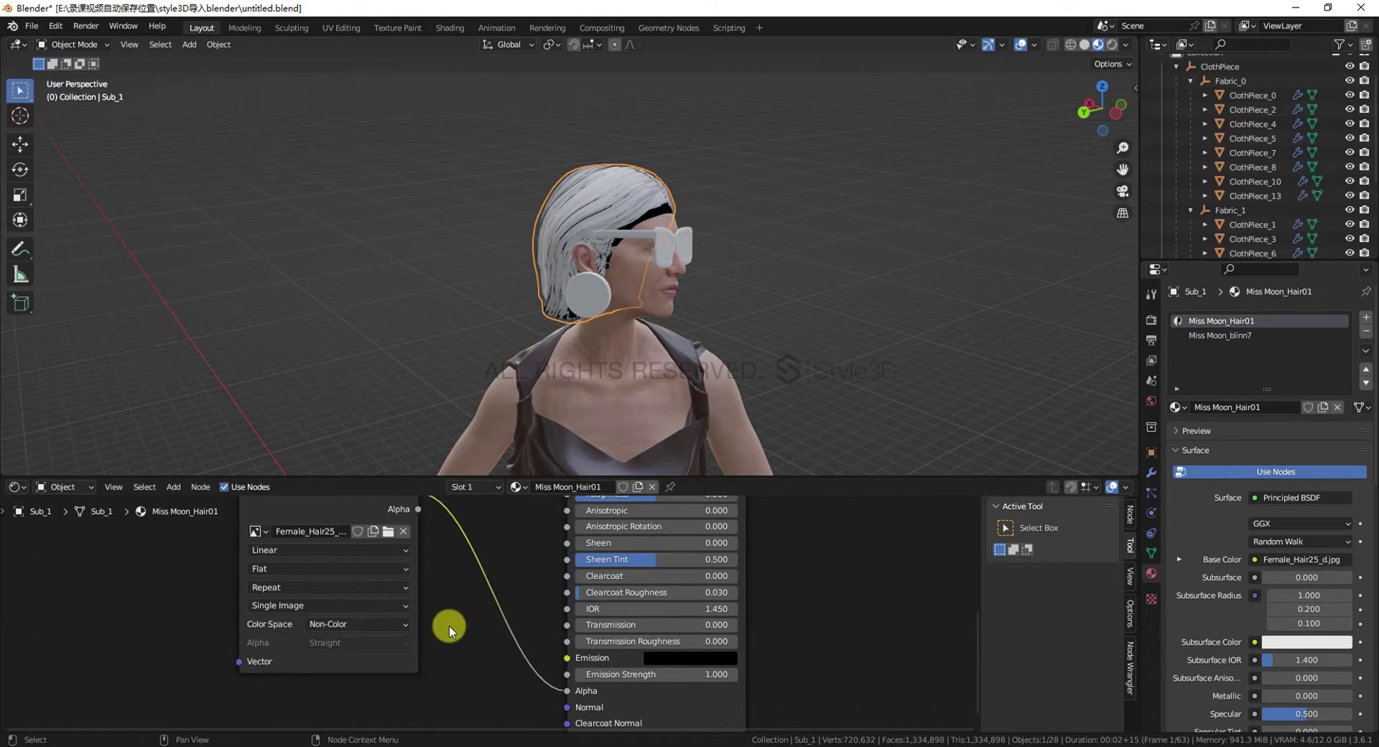
Add a third Image Texture node below the mask node and load Female_Hair25_n.jpg into it
{"action": "scroll", "coordinate": [454, 628], "scroll_direction": "down", "scroll_amount": 4}
{"action": "key", "text": "shift+a"}
{"action": "mouse_move", "coordinate": [458, 609]}
{"action": "left_click", "coordinate": [531, 494]}
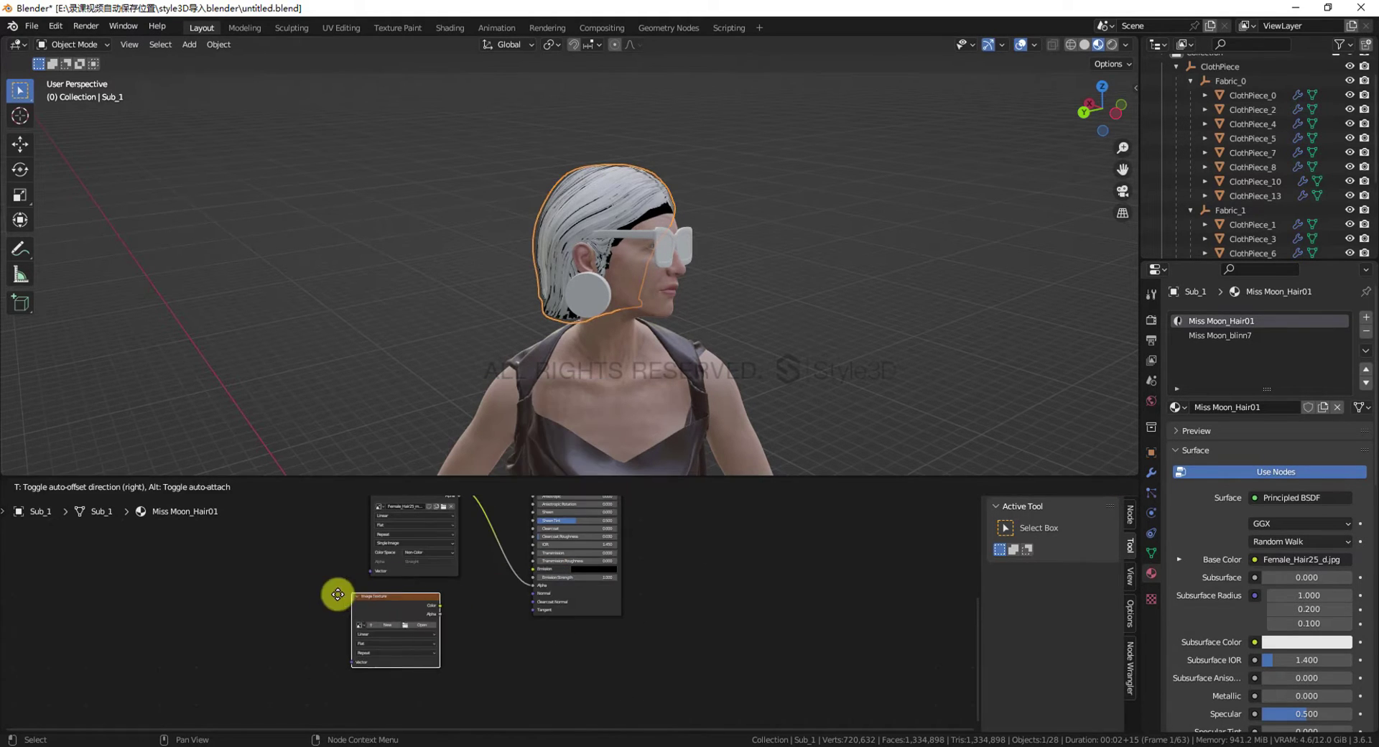
{"action": "left_click", "coordinate": [334, 596]}
{"action": "left_click", "coordinate": [393, 633]}
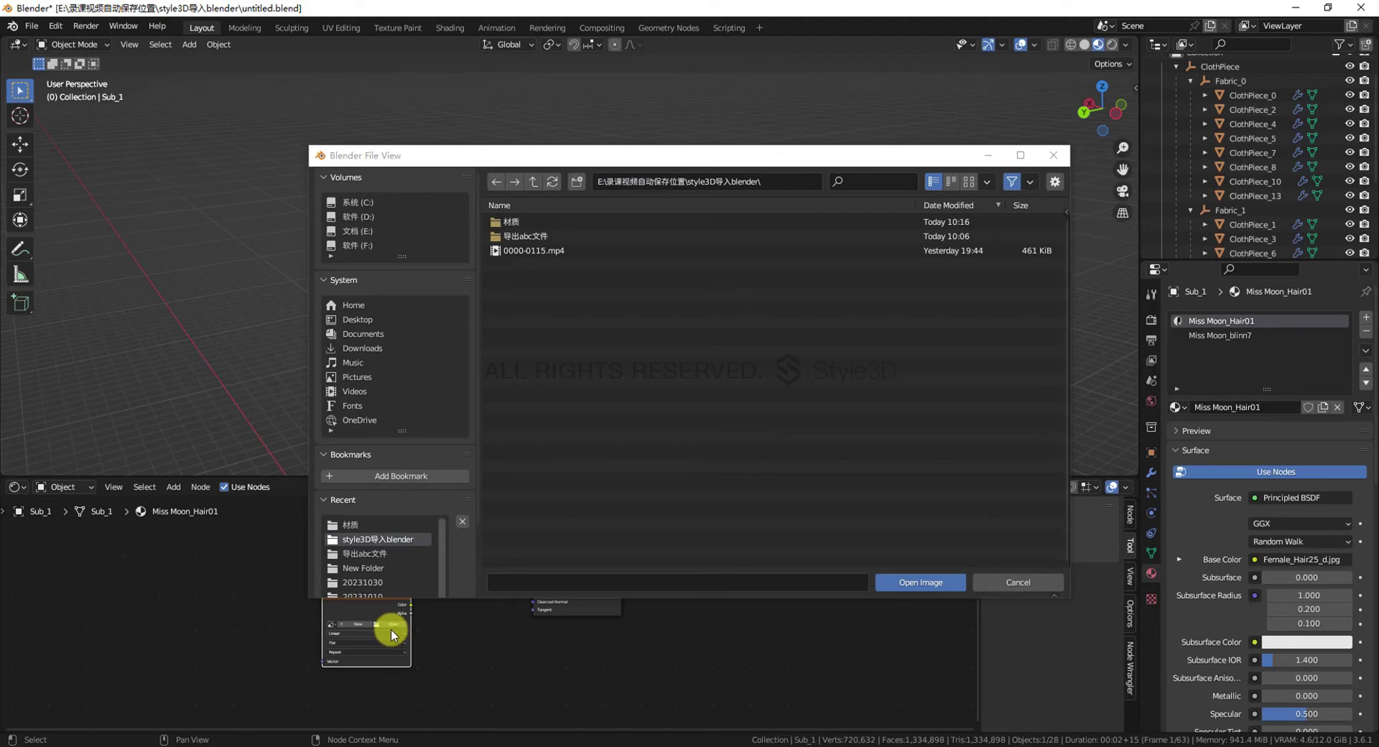
{"action": "left_click", "coordinate": [848, 182]}
{"action": "type", "text": "hair"}
{"action": "double_click", "coordinate": [588, 252]}
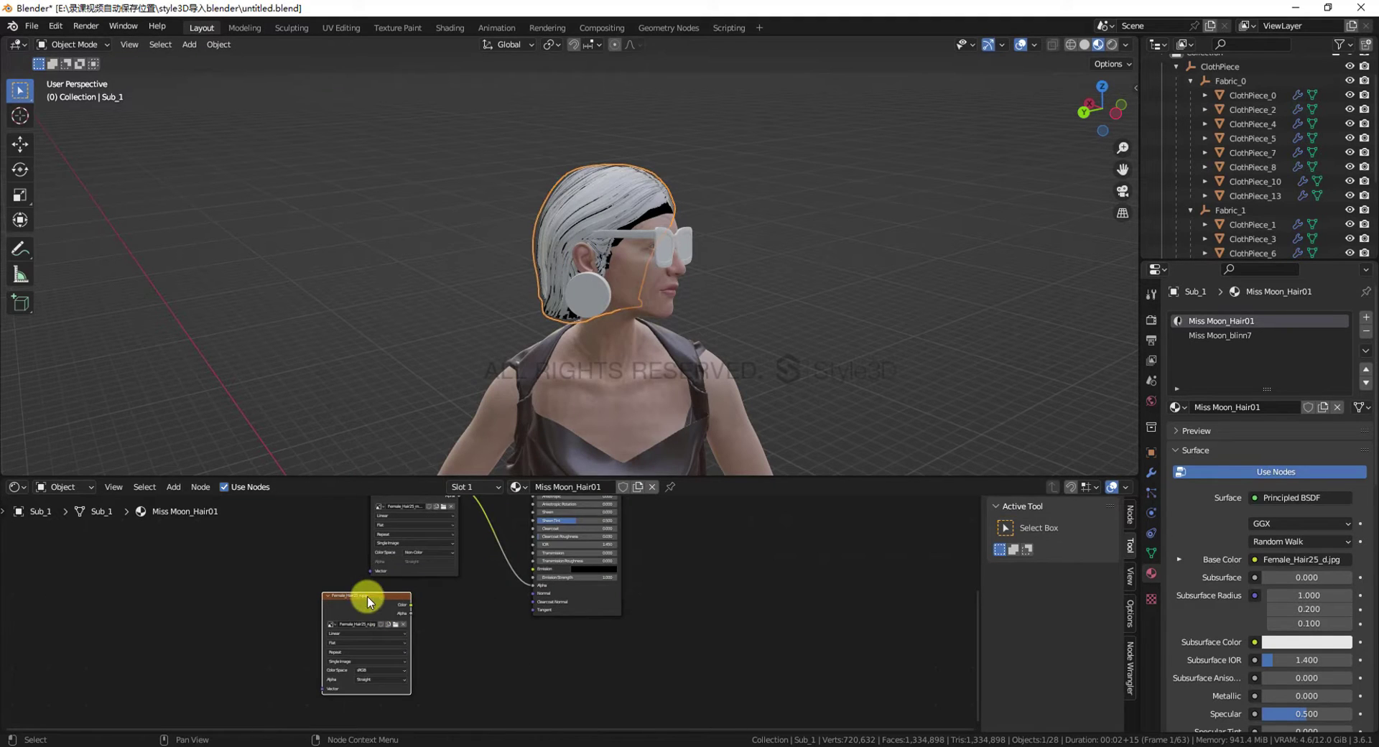
Add a Normal Map node to the hair material, linking Female_Hair25_n.jpg through it to the Principled BSDF's Normal
{"action": "key", "text": "shift+a"}
{"action": "left_click", "coordinate": [409, 514]}
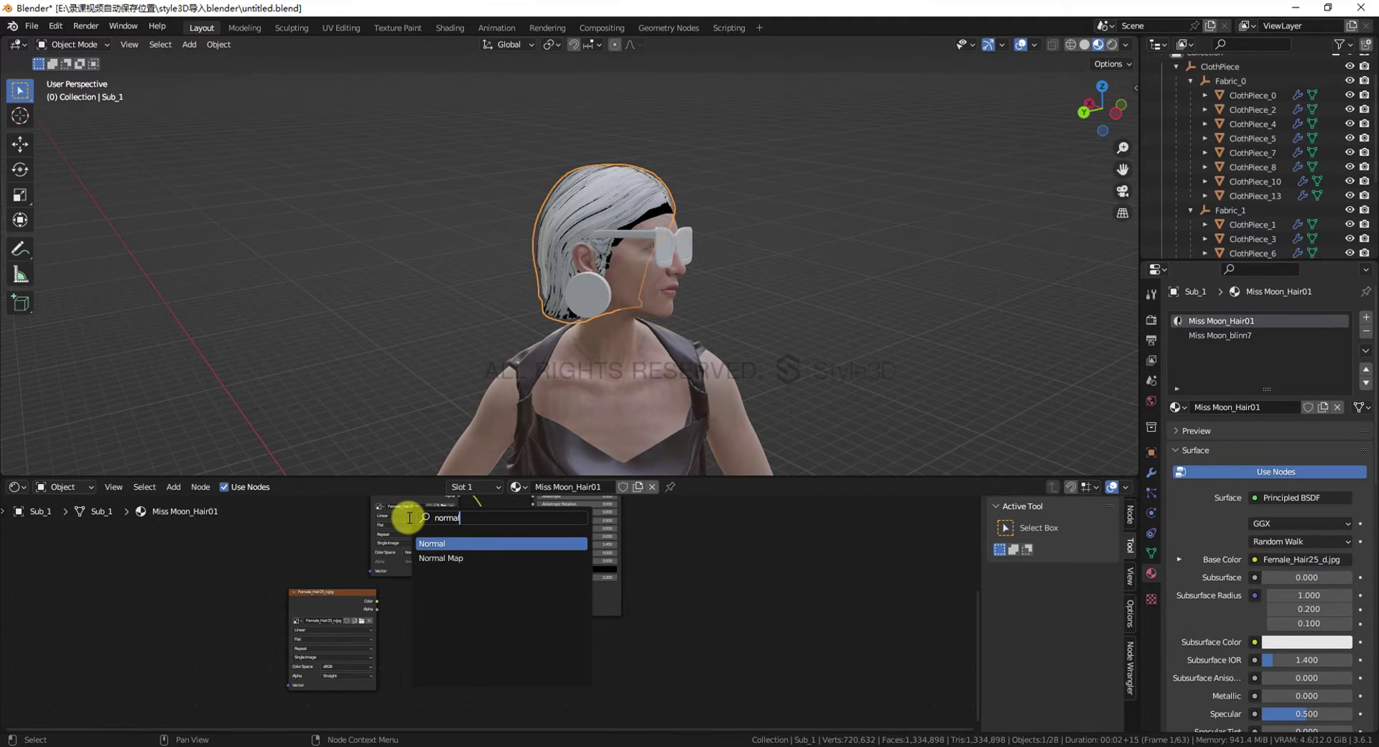
{"action": "left_click", "coordinate": [456, 564]}
{"action": "left_click", "coordinate": [468, 644]}
{"action": "scroll", "coordinate": [486, 614], "scroll_direction": "up", "scroll_amount": 6}
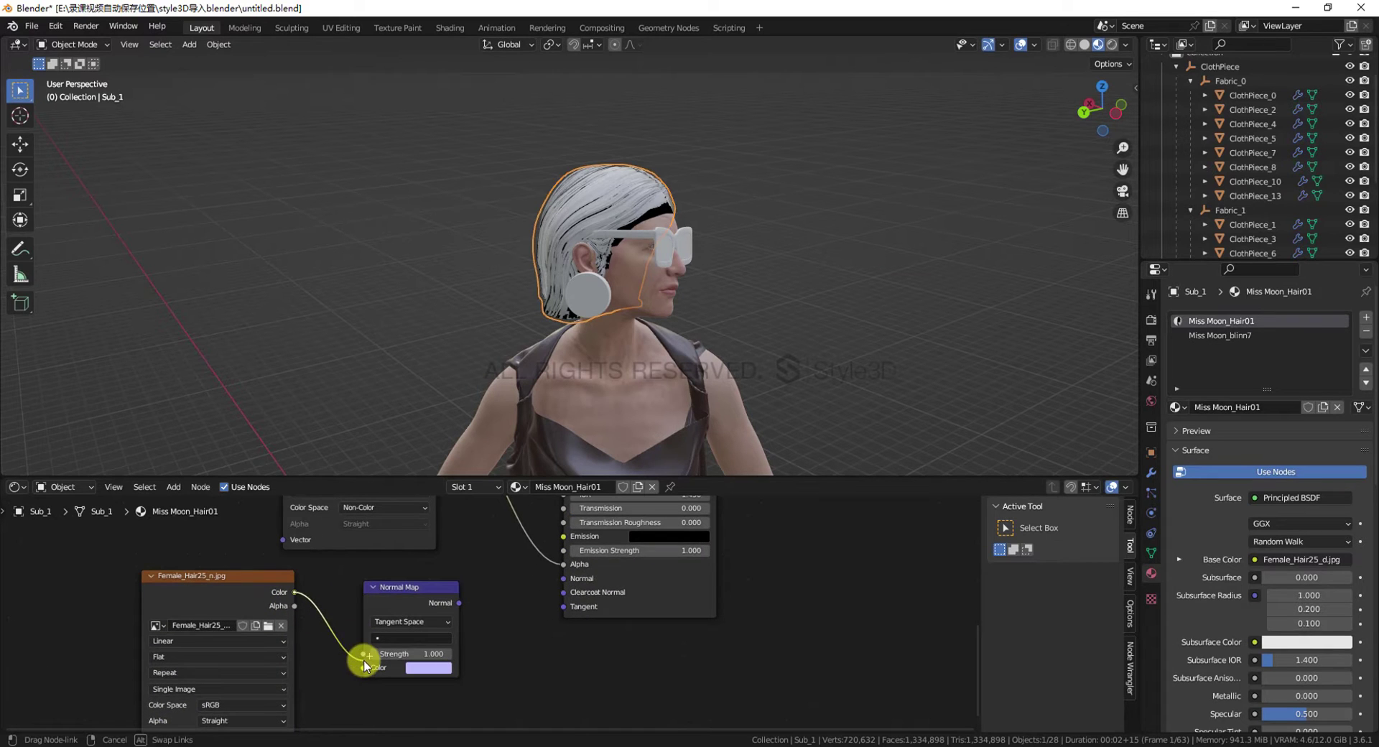
{"action": "left_click_drag", "start_coordinate": [563, 583], "coordinate": [563, 579]}
{"action": "scroll", "coordinate": [486, 557], "scroll_direction": "down", "scroll_amount": 4}
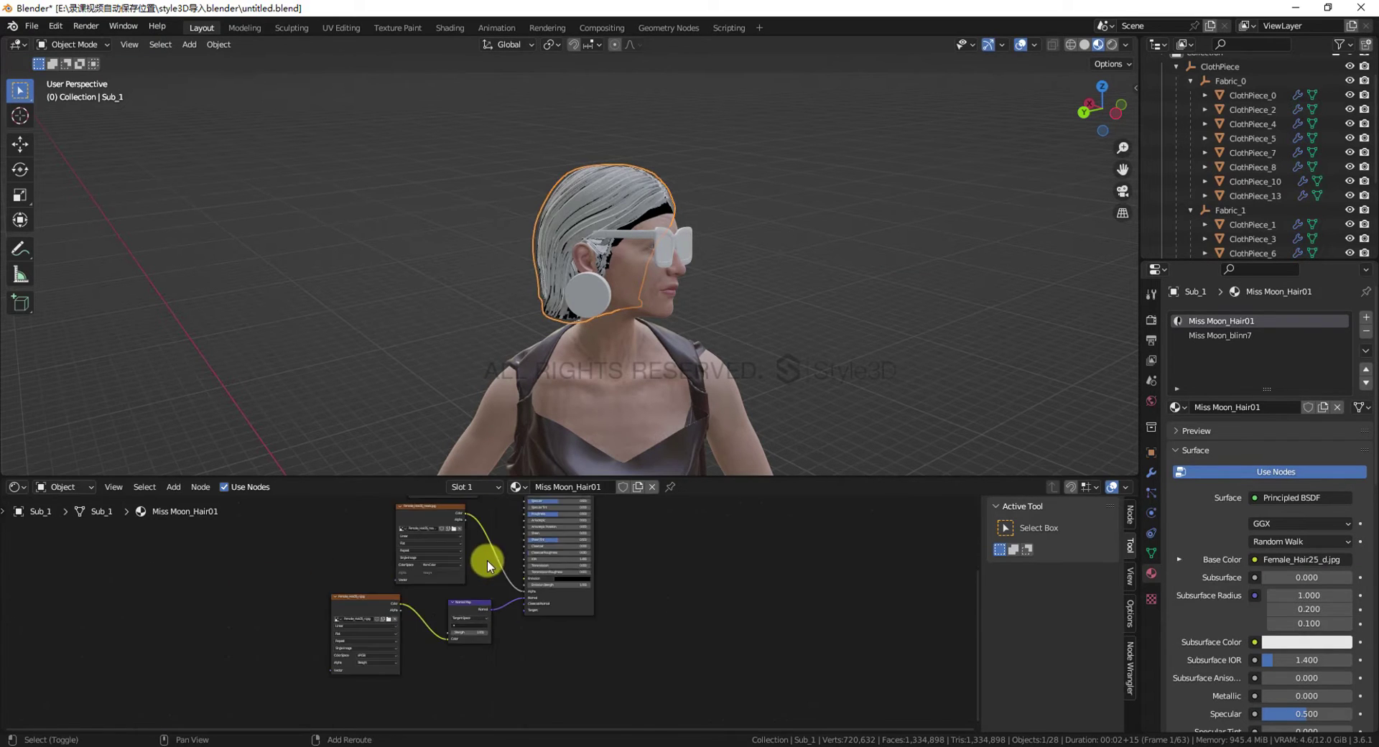
Set both Blend Mode and Shadow Mode of Miss Moon_Hair01 to Alpha Clip
{"action": "scroll", "coordinate": [1216, 583], "scroll_direction": "down", "scroll_amount": 10}
{"action": "scroll", "coordinate": [1216, 583], "scroll_direction": "down", "scroll_amount": 7}
{"action": "left_click", "coordinate": [1300, 551]}
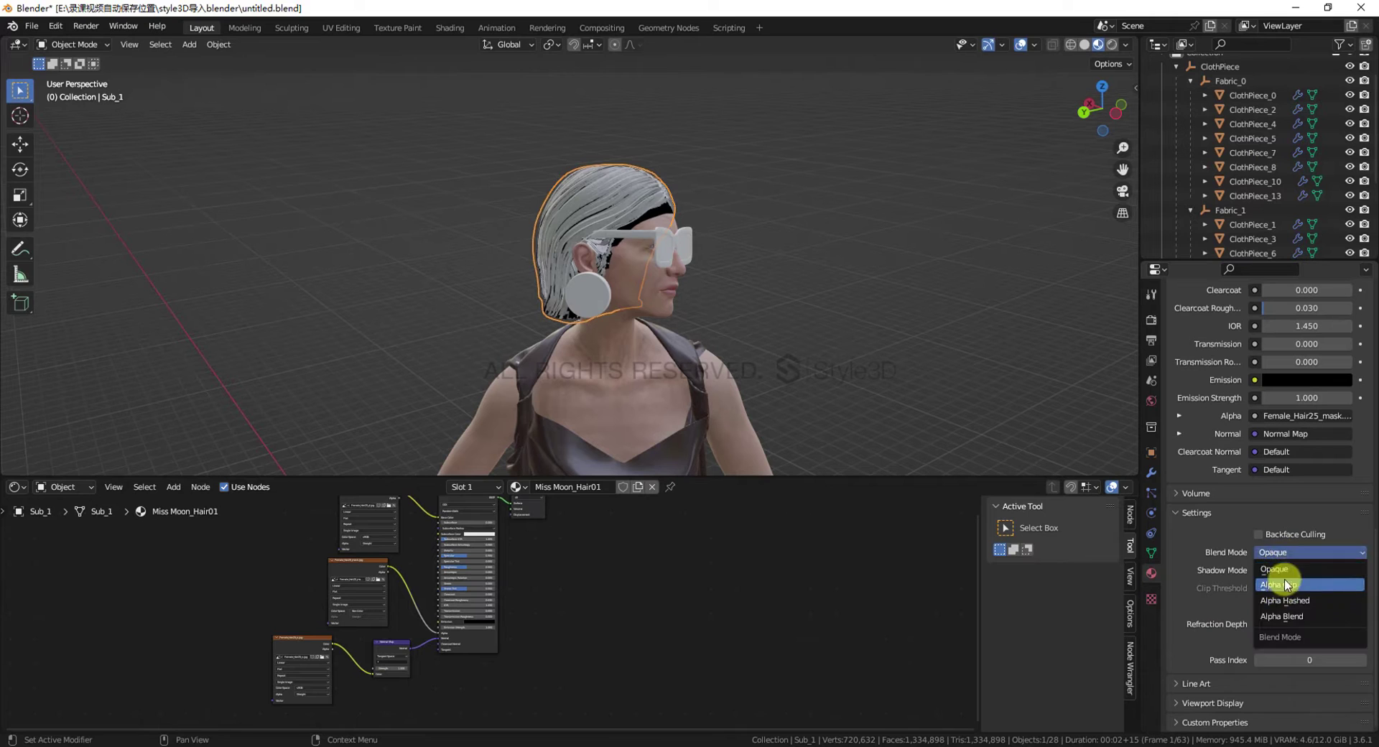
{"action": "left_click", "coordinate": [1285, 592]}
{"action": "left_click", "coordinate": [1293, 569]}
{"action": "left_click", "coordinate": [1286, 609]}
Set the Color Space of the Female_Hair25_n.jpg node to Non-Color and check the hair from several sides
{"action": "middle_click_drag", "start_coordinate": [761, 321], "coordinate": [746, 288]}
{"action": "scroll", "coordinate": [329, 638], "scroll_direction": "up", "scroll_amount": 5}
{"action": "left_click", "coordinate": [254, 667]}
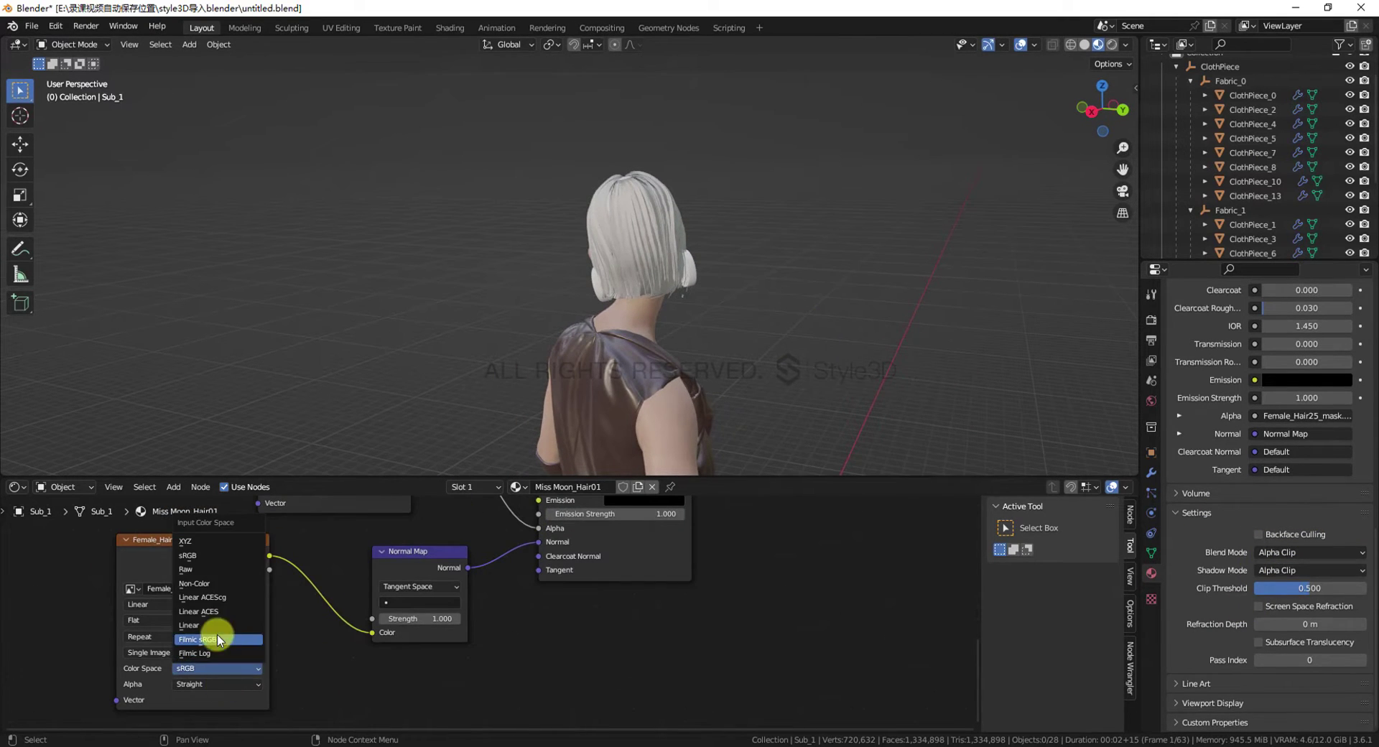
{"action": "left_click", "coordinate": [217, 634]}
{"action": "middle_click_drag", "start_coordinate": [670, 323], "coordinate": [699, 210]}
Select the round earring Trim_0, inspect its mesh in Edit Mode and remove its unused material slots
{"action": "scroll", "coordinate": [699, 210], "scroll_direction": "down", "scroll_amount": 3}
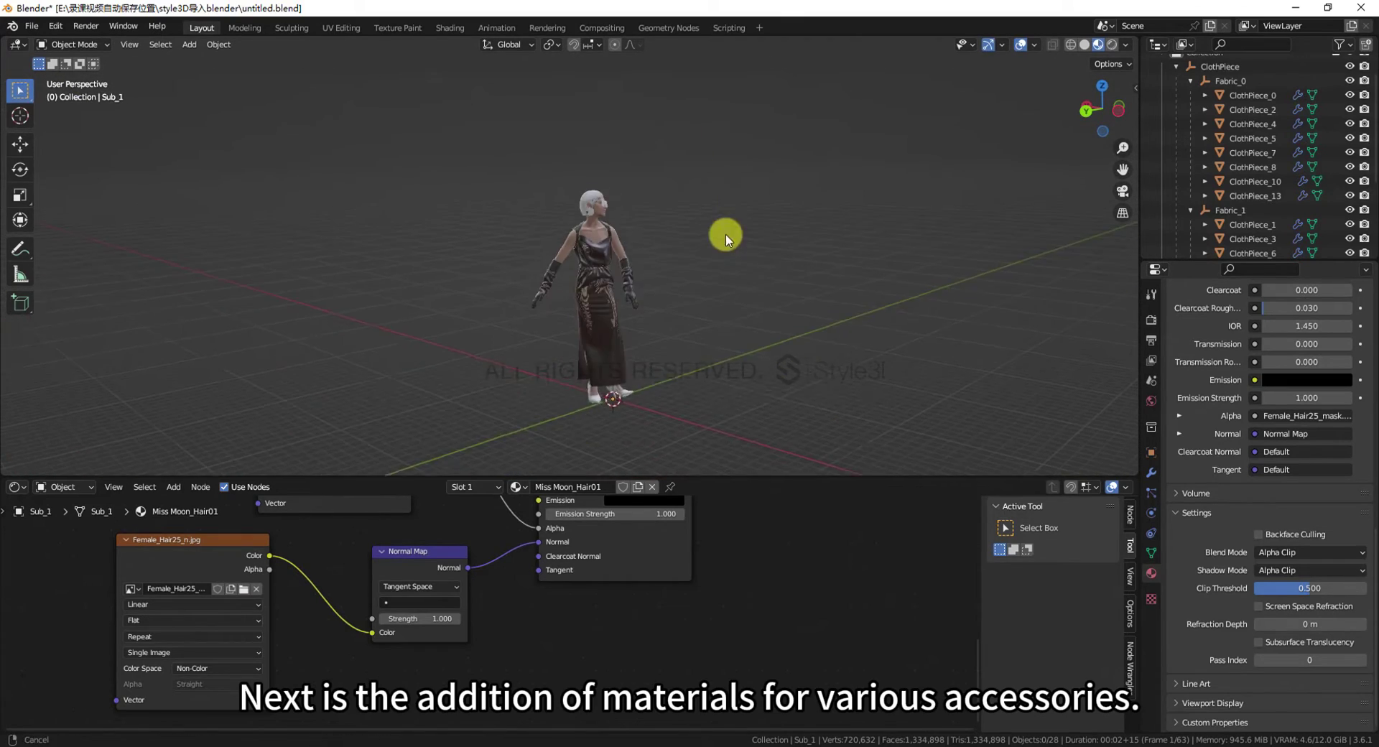
{"action": "scroll", "coordinate": [726, 234], "scroll_direction": "up", "scroll_amount": 7}
{"action": "left_click", "coordinate": [540, 246]}
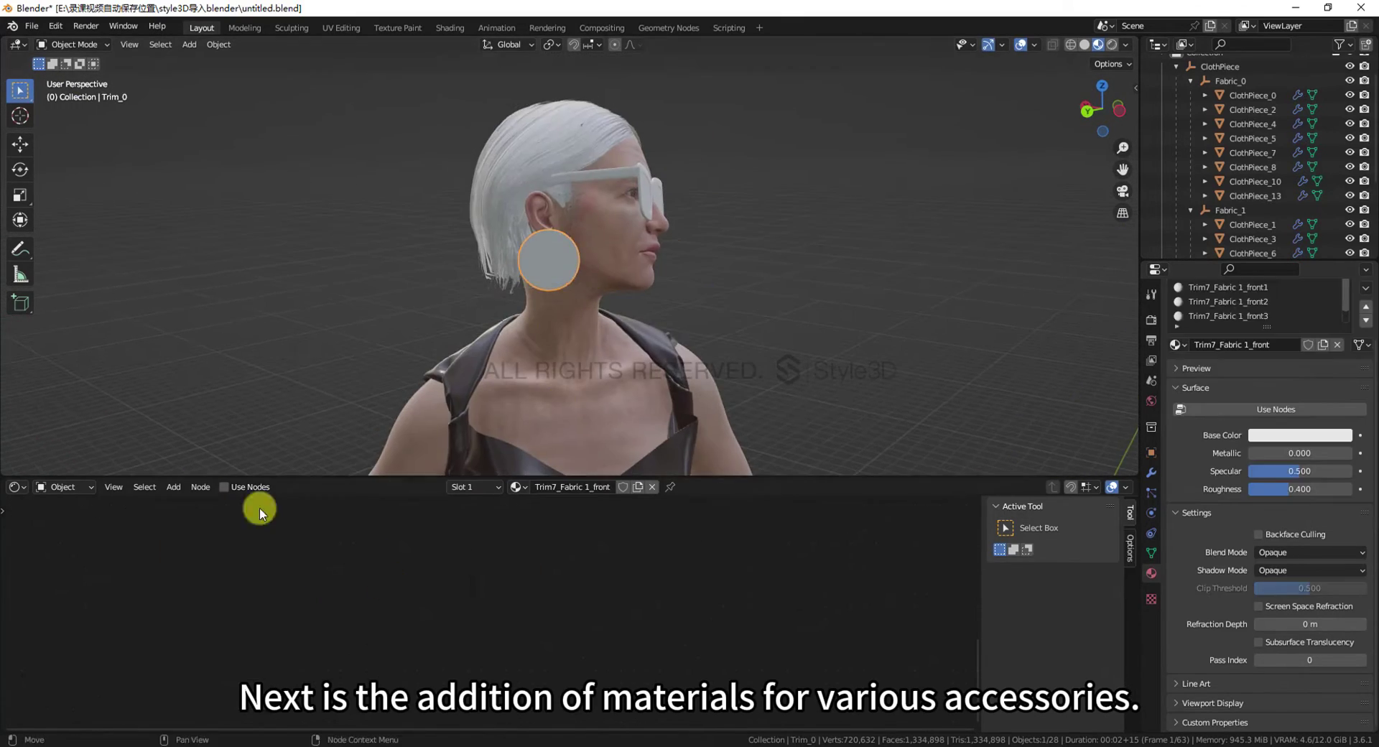
{"action": "scroll", "coordinate": [1214, 344], "scroll_direction": "up", "scroll_amount": 3}
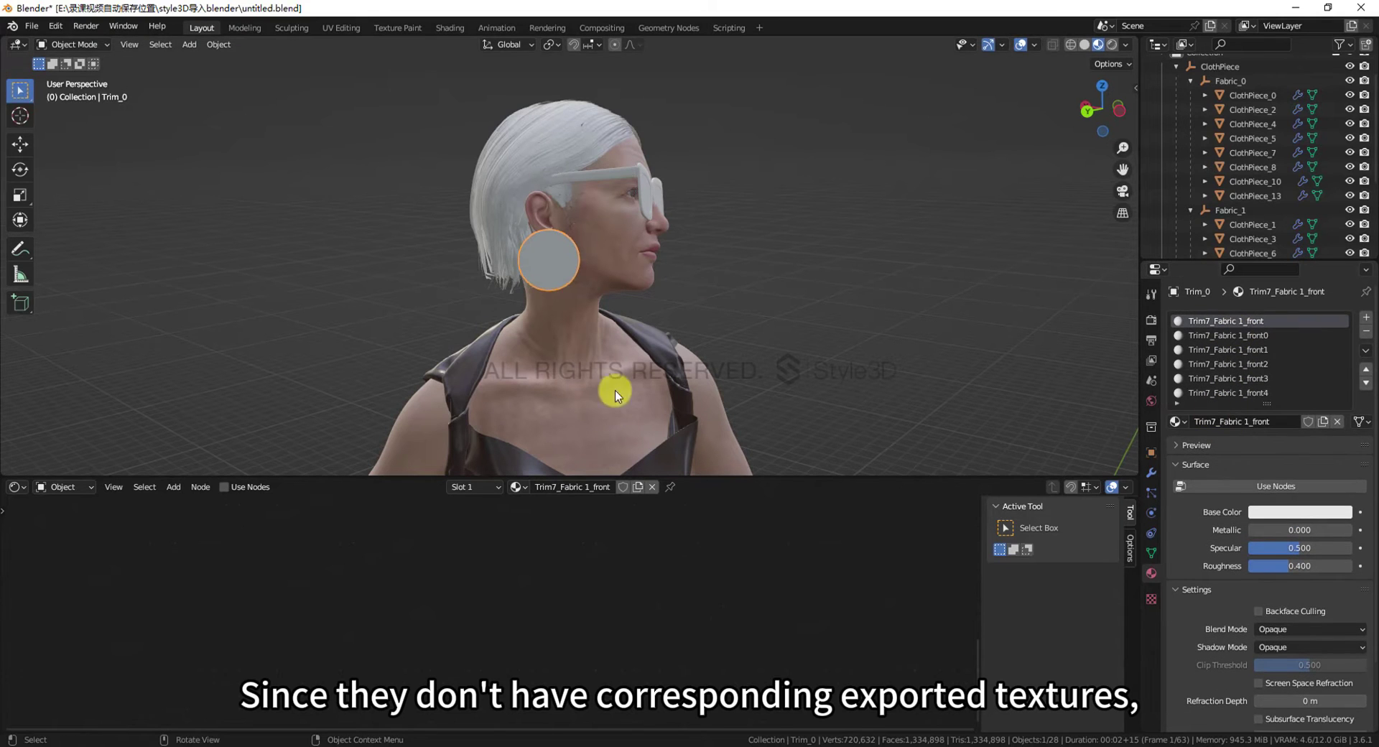
{"action": "key", "text": "Tab"}
{"action": "left_click", "coordinate": [1366, 350]}
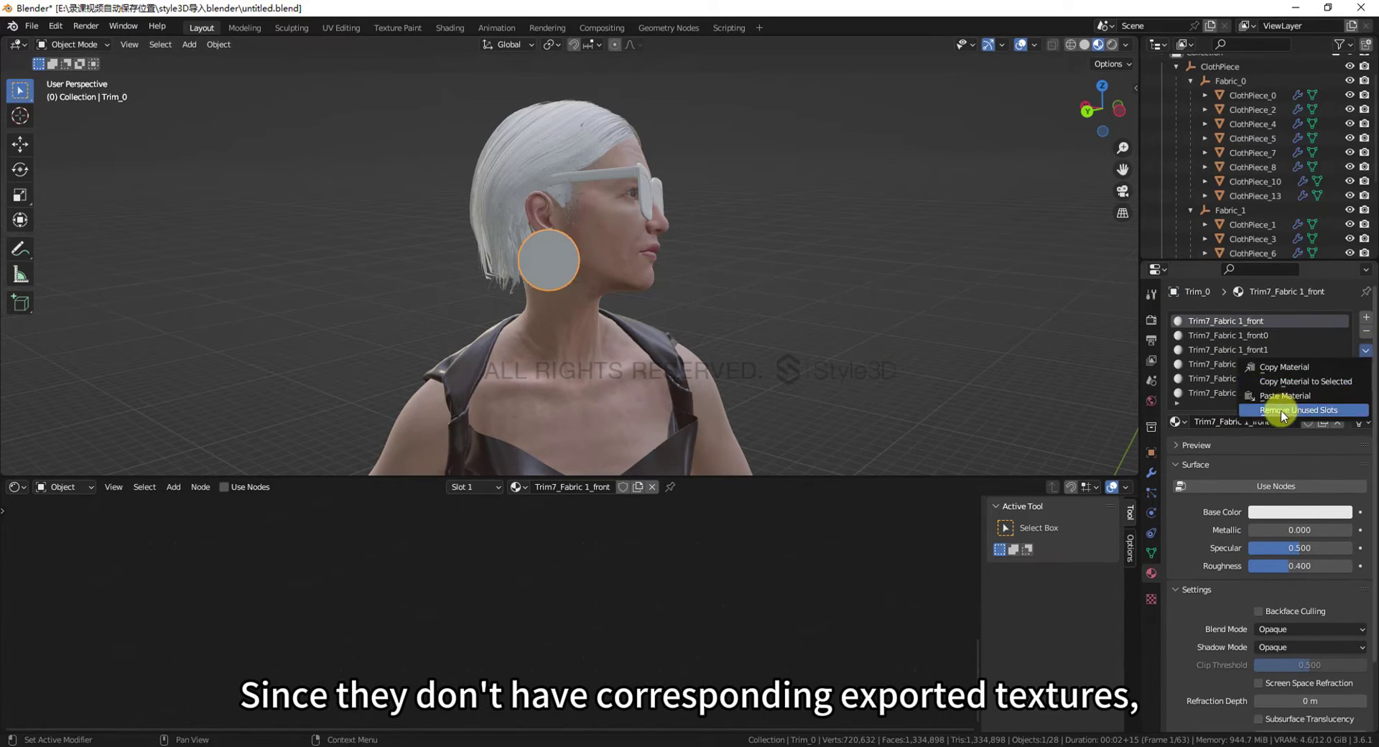
{"action": "left_click", "coordinate": [1277, 404]}
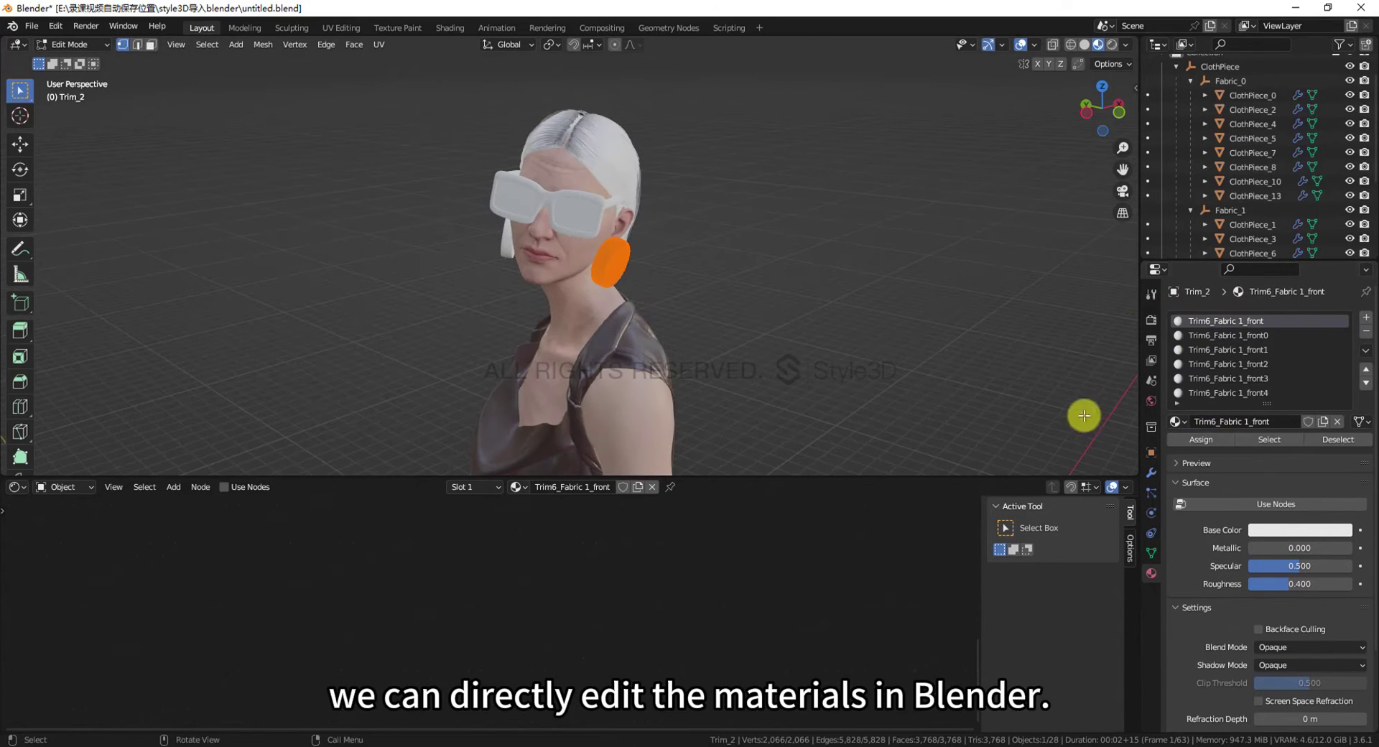
Remove the unused material slots from the opposite earring, Trim_2, and keep that earring selected
{"action": "left_click", "coordinate": [1366, 350]}
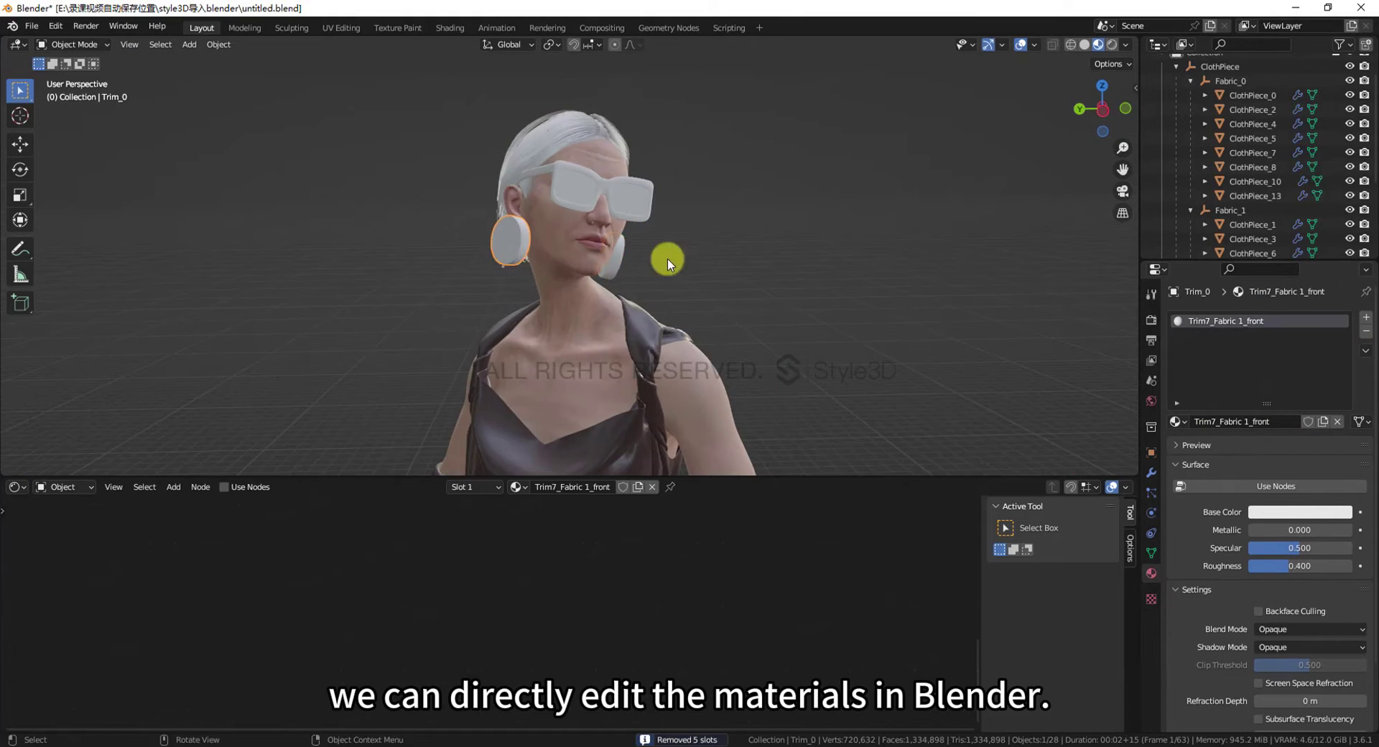
{"action": "middle_click_drag", "start_coordinate": [666, 257], "coordinate": [635, 259]}
{"action": "left_click", "coordinate": [666, 265]}
Assign the Trim7_Fabric 1_front material to the Trim_2 earring and purge the file's unused data
{"action": "left_click", "coordinate": [1176, 422]}
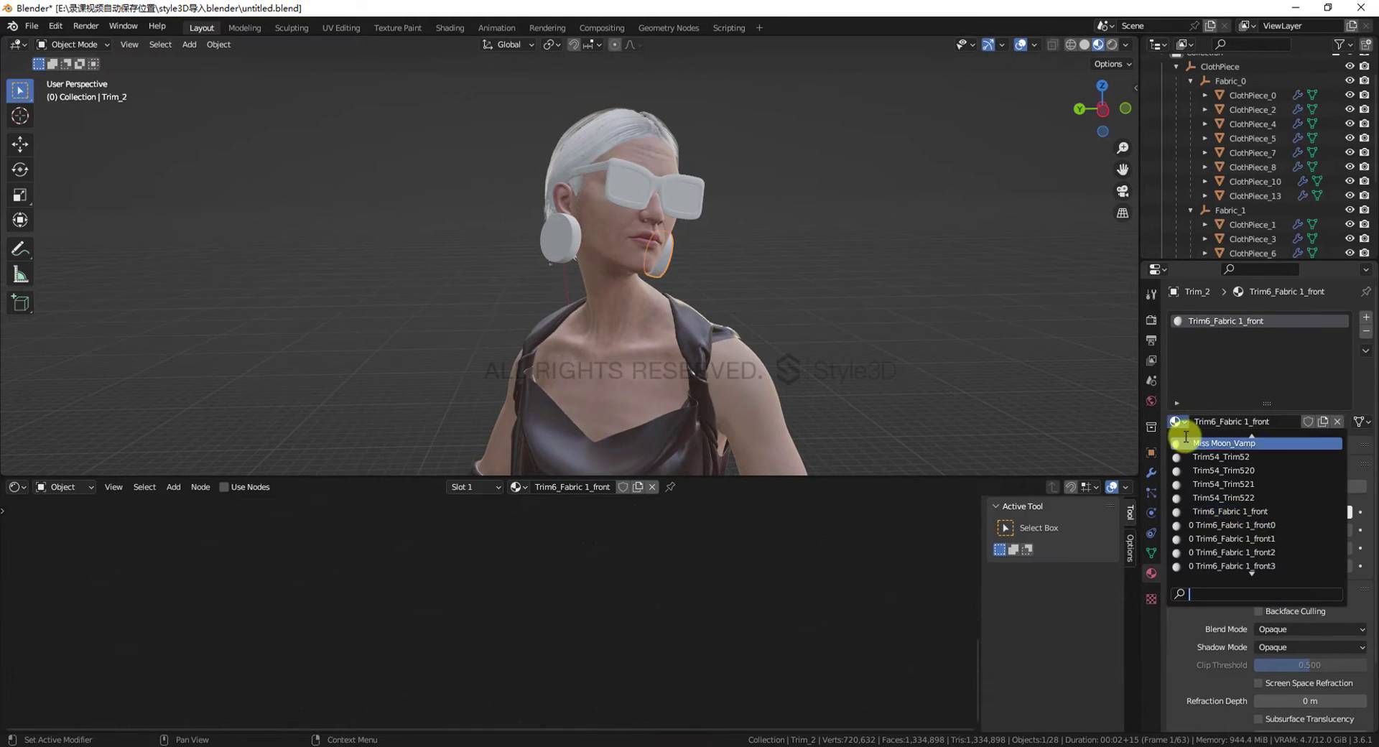
{"action": "scroll", "coordinate": [1244, 524], "scroll_direction": "down", "scroll_amount": 4}
{"action": "left_click", "coordinate": [1241, 525]}
{"action": "left_click", "coordinate": [32, 26]}
{"action": "middle_click_drag", "start_coordinate": [761, 305], "coordinate": [724, 310]}
{"action": "mouse_move", "coordinate": [61, 270]}
{"action": "left_click", "coordinate": [205, 270]}
{"action": "left_click", "coordinate": [206, 271]}
Enable nodes for the earrings' Trim7_Fabric 1_front material, set Metallic 0.736, Roughness 0.264 and Sheen 0.300, and open its Base Color
{"action": "scroll", "coordinate": [724, 311], "scroll_direction": "up", "scroll_amount": 3}
{"action": "left_click", "coordinate": [224, 487]}
{"action": "middle_click_drag", "start_coordinate": [457, 575], "coordinate": [393, 703]}
{"action": "scroll", "coordinate": [476, 583], "scroll_direction": "up", "scroll_amount": 1}
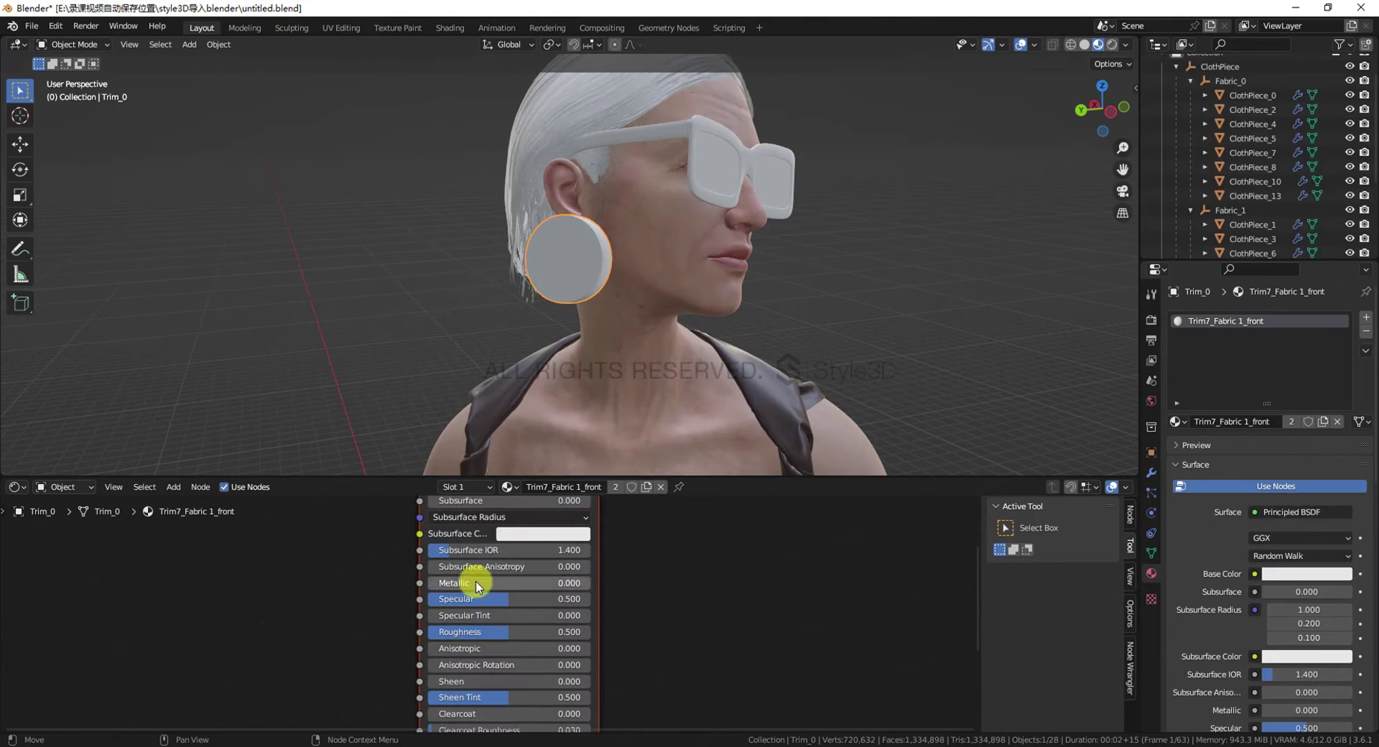
{"action": "middle_click_drag", "start_coordinate": [561, 446], "coordinate": [803, 446]}
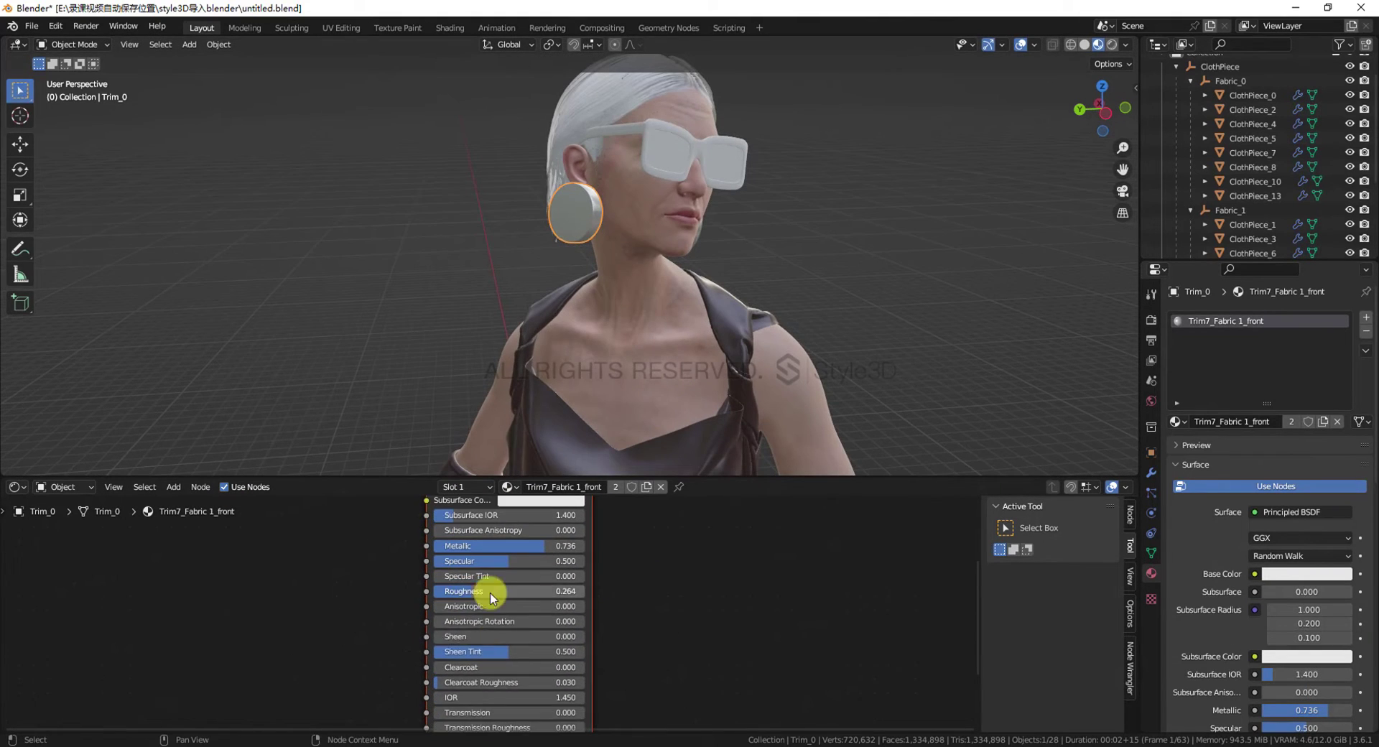
{"action": "scroll", "coordinate": [575, 575], "scroll_direction": "up", "scroll_amount": 2}
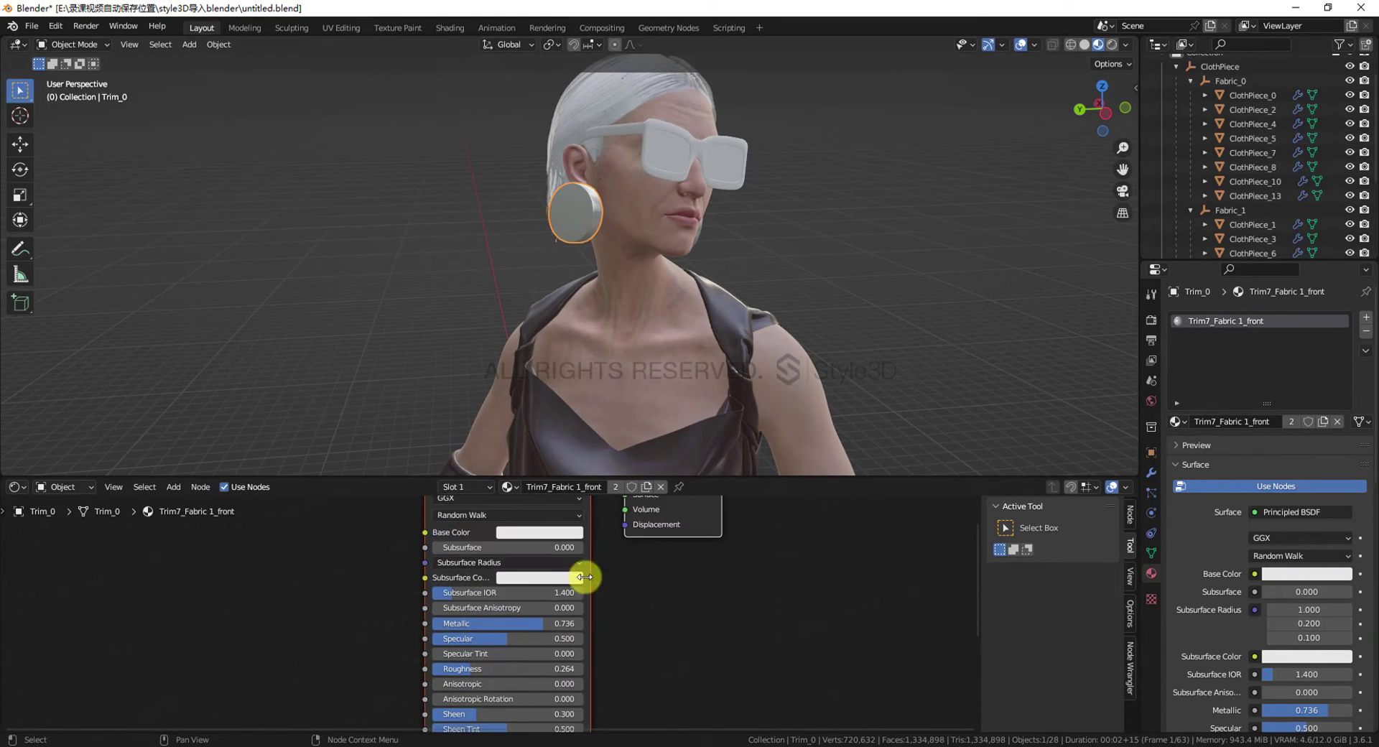
{"action": "left_click", "coordinate": [538, 532]}
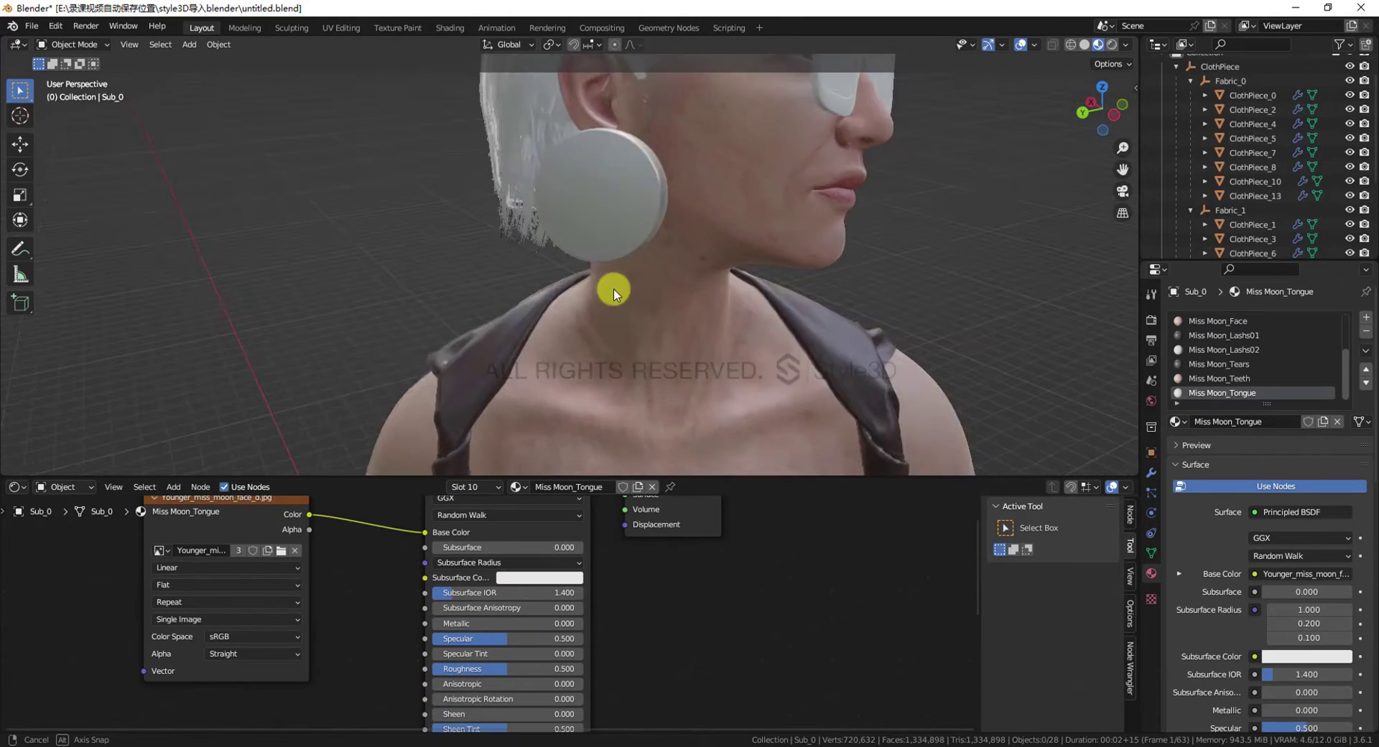
Select the sunglasses Trim_1, check in Edit Mode which faces slots Trim54_Trim52 and Trim54_Trim520 cover, and make Trim54_Trim52 active
{"action": "middle_click_drag", "start_coordinate": [616, 286], "coordinate": [477, 268]}
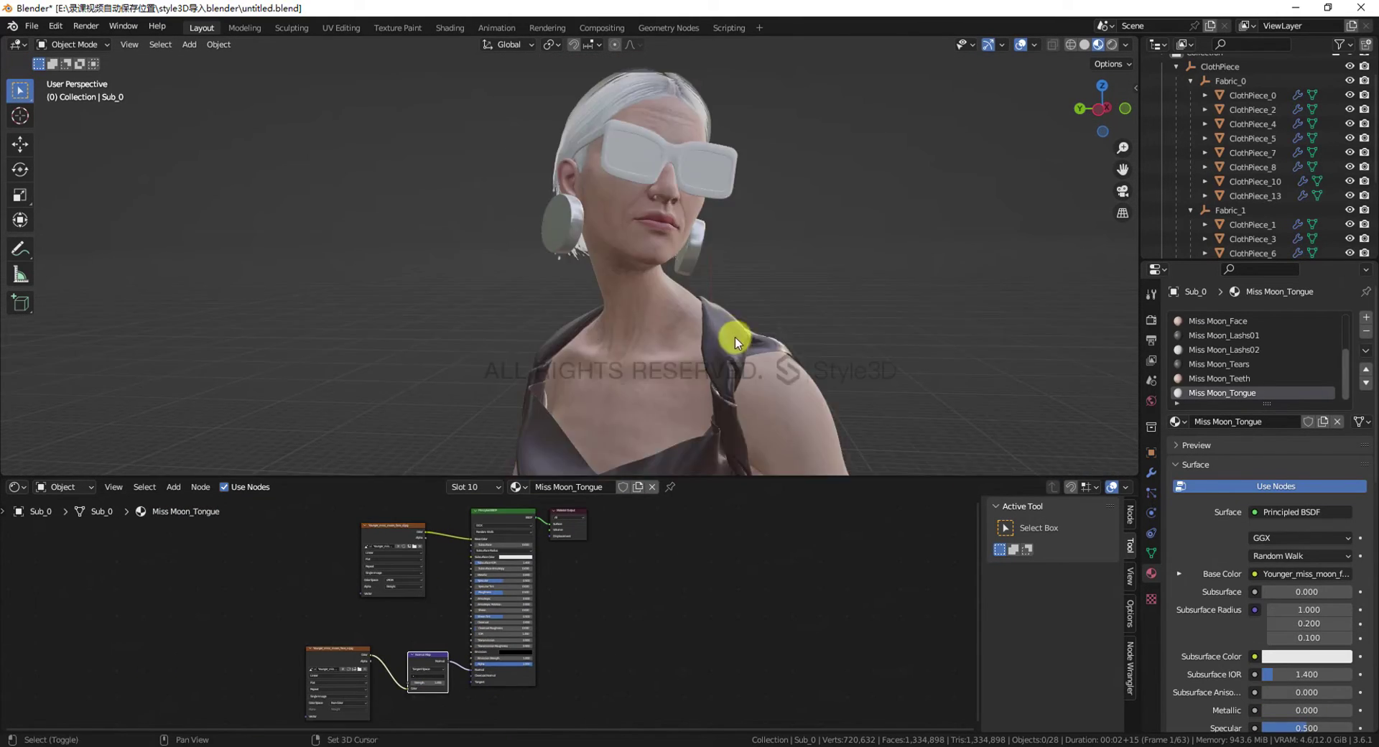
{"action": "middle_click_drag", "start_coordinate": [732, 338], "coordinate": [639, 299]}
{"action": "left_click", "coordinate": [719, 180]}
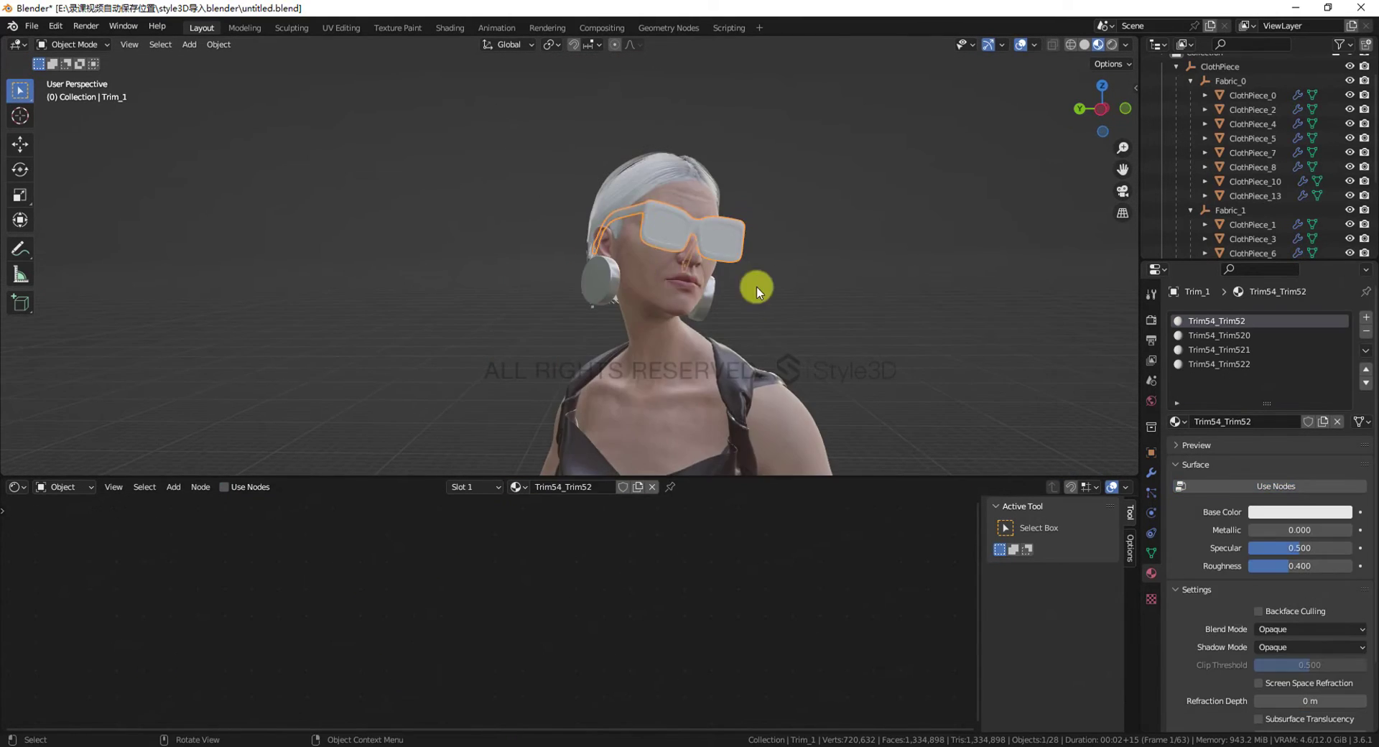
{"action": "scroll", "coordinate": [734, 355], "scroll_direction": "up", "scroll_amount": 3}
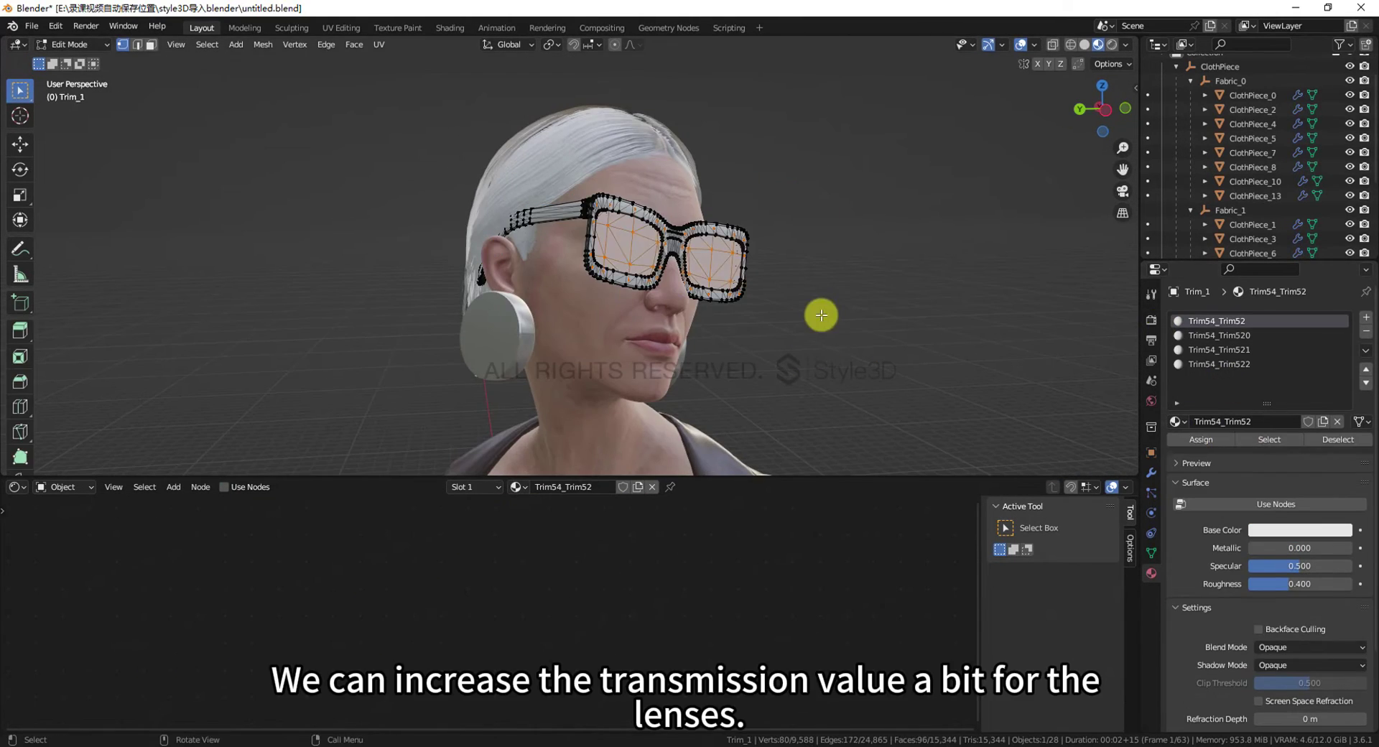
{"action": "left_click", "coordinate": [821, 316]}
{"action": "left_click", "coordinate": [1220, 335]}
{"action": "left_click", "coordinate": [1269, 440]}
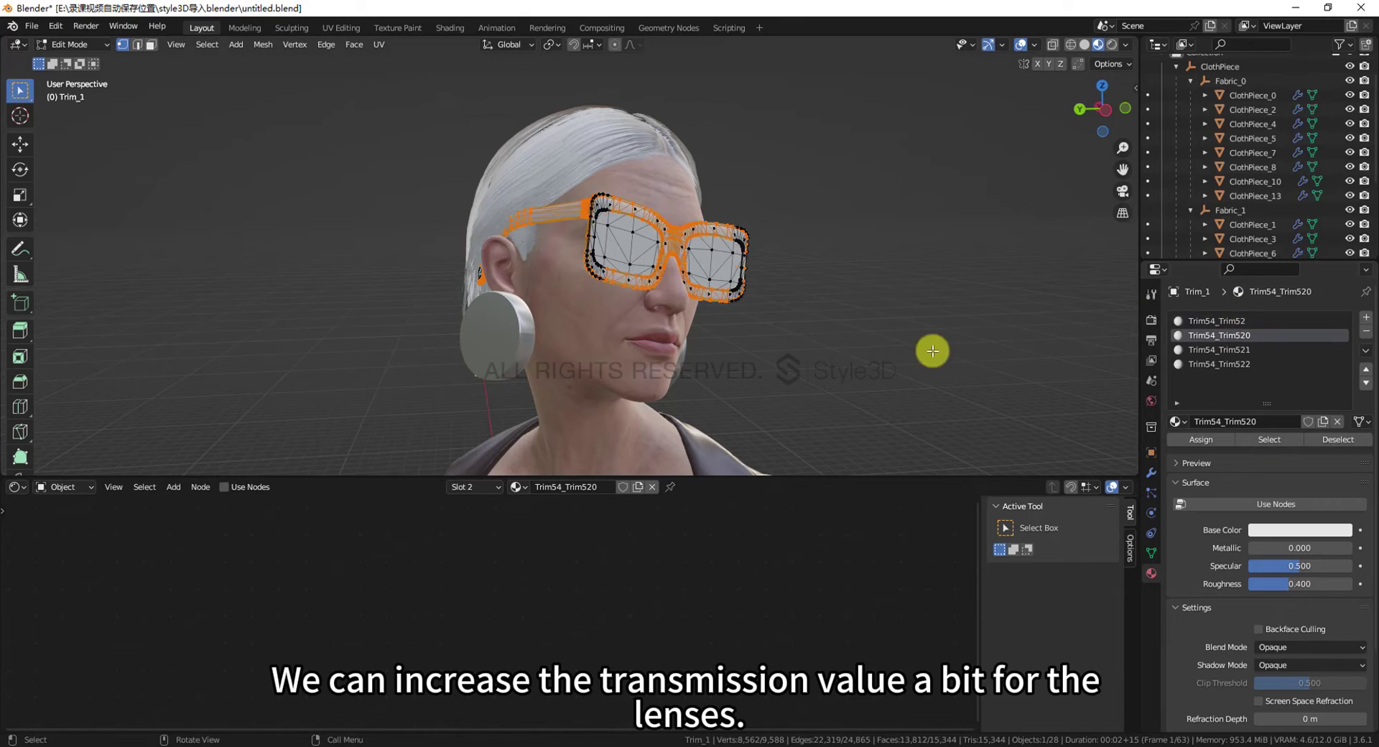
{"action": "left_click", "coordinate": [913, 332]}
{"action": "left_click", "coordinate": [1220, 321]}
Leave Edit Mode, enable nodes for the lens material Trim54_Trim52 and darken its Base Color to grey
{"action": "key", "text": "Tab"}
{"action": "left_click", "coordinate": [243, 489]}
{"action": "middle_click_drag", "start_coordinate": [349, 567], "coordinate": [323, 740]}
{"action": "left_click", "coordinate": [497, 637]}
{"action": "left_click_drag", "start_coordinate": [562, 479], "coordinate": [561, 525]}
Set the lens material's Metallic to 0.223, Roughness to 0.127 and Transmission to 0.173
{"action": "scroll", "coordinate": [535, 647], "scroll_direction": "up", "scroll_amount": 3}
{"action": "middle_click_drag", "start_coordinate": [488, 704], "coordinate": [542, 557]}
{"action": "left_click_drag", "start_coordinate": [499, 581], "coordinate": [529, 582]}
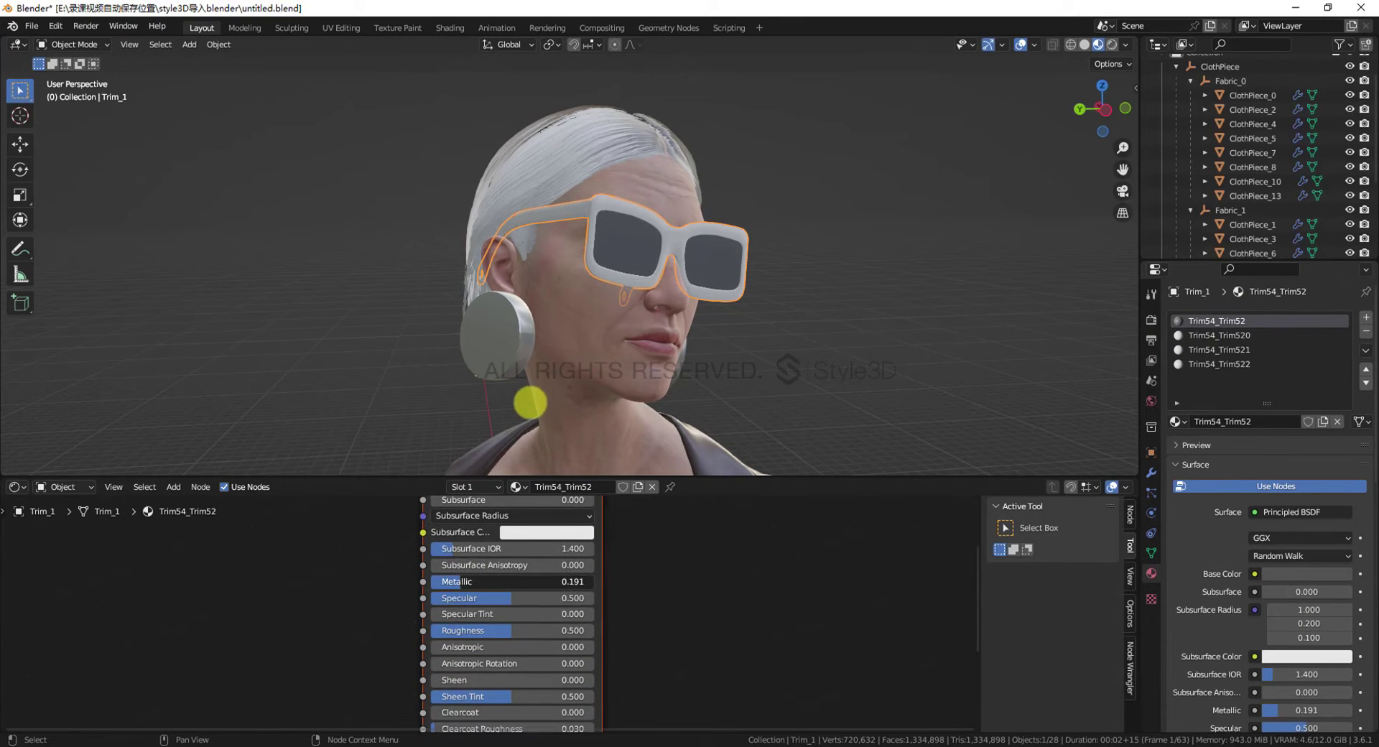
{"action": "left_click_drag", "start_coordinate": [481, 630], "coordinate": [451, 630]}
{"action": "middle_click_drag", "start_coordinate": [613, 629], "coordinate": [632, 539]}
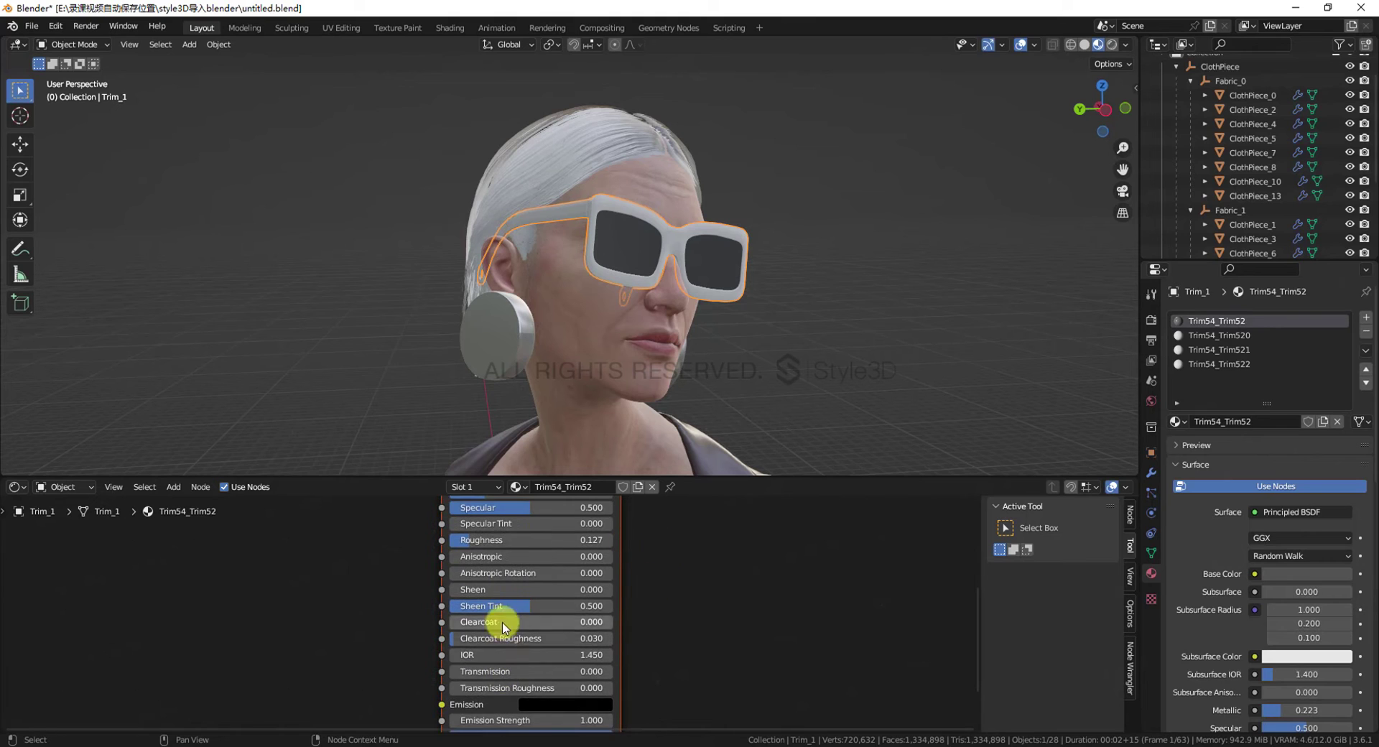
{"action": "scroll", "coordinate": [596, 575], "scroll_direction": "down", "scroll_amount": 2}
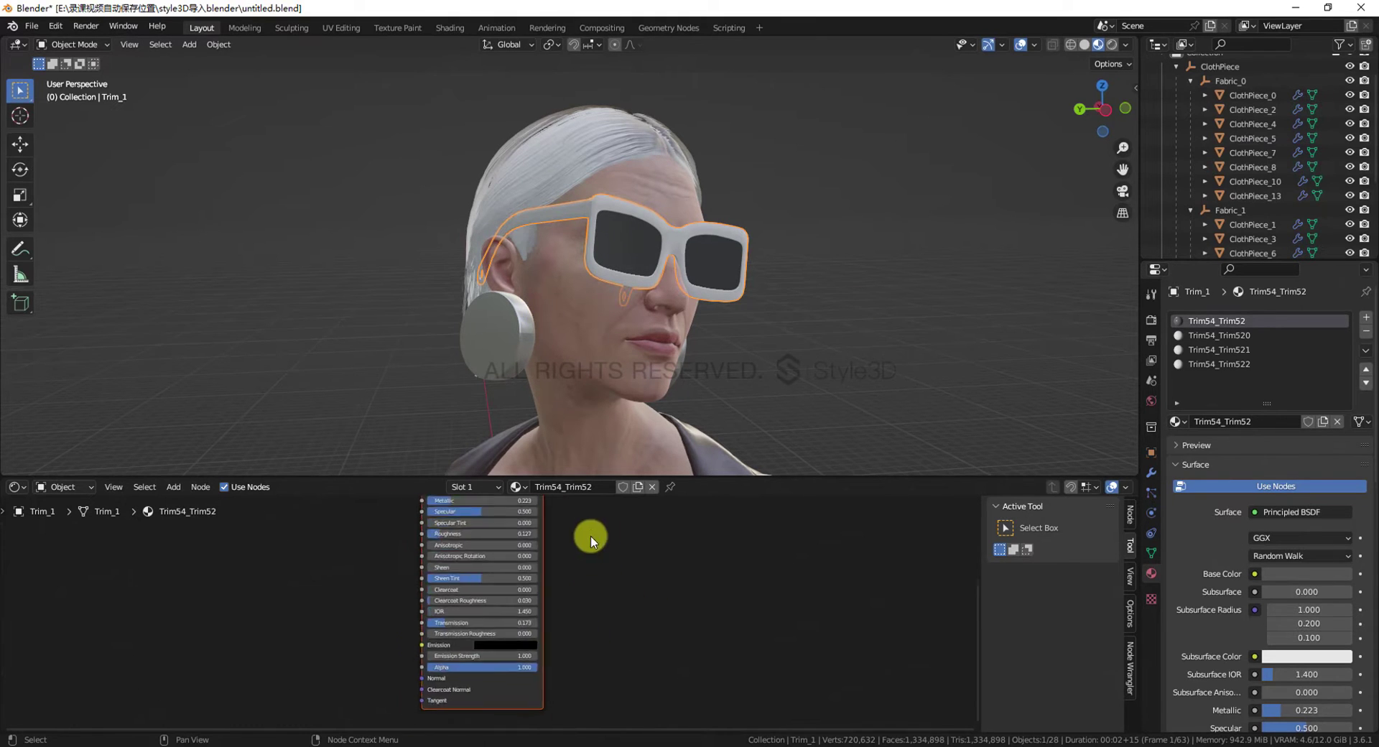
{"action": "scroll", "coordinate": [767, 415], "scroll_direction": "down", "scroll_amount": 4}
{"action": "scroll", "coordinate": [701, 338], "scroll_direction": "down", "scroll_amount": 5}
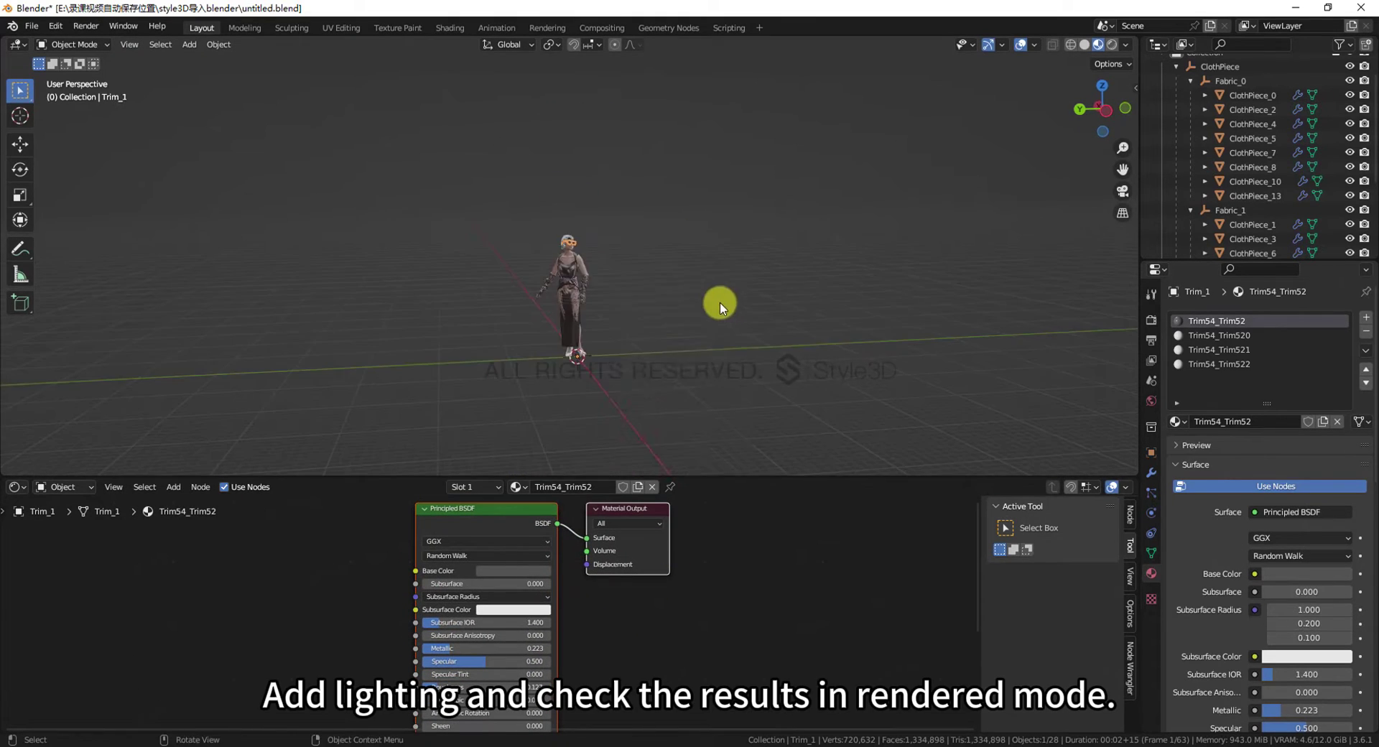
Add a sun light to the scene and set its strength to 5
{"action": "key", "text": "shift+a"}
{"action": "left_click", "coordinate": [793, 496]}
{"action": "middle_click_drag", "start_coordinate": [556, 431], "coordinate": [603, 374]}
{"action": "left_click", "coordinate": [1300, 415]}
{"action": "scroll", "coordinate": [695, 370], "scroll_direction": "up", "scroll_amount": 8}
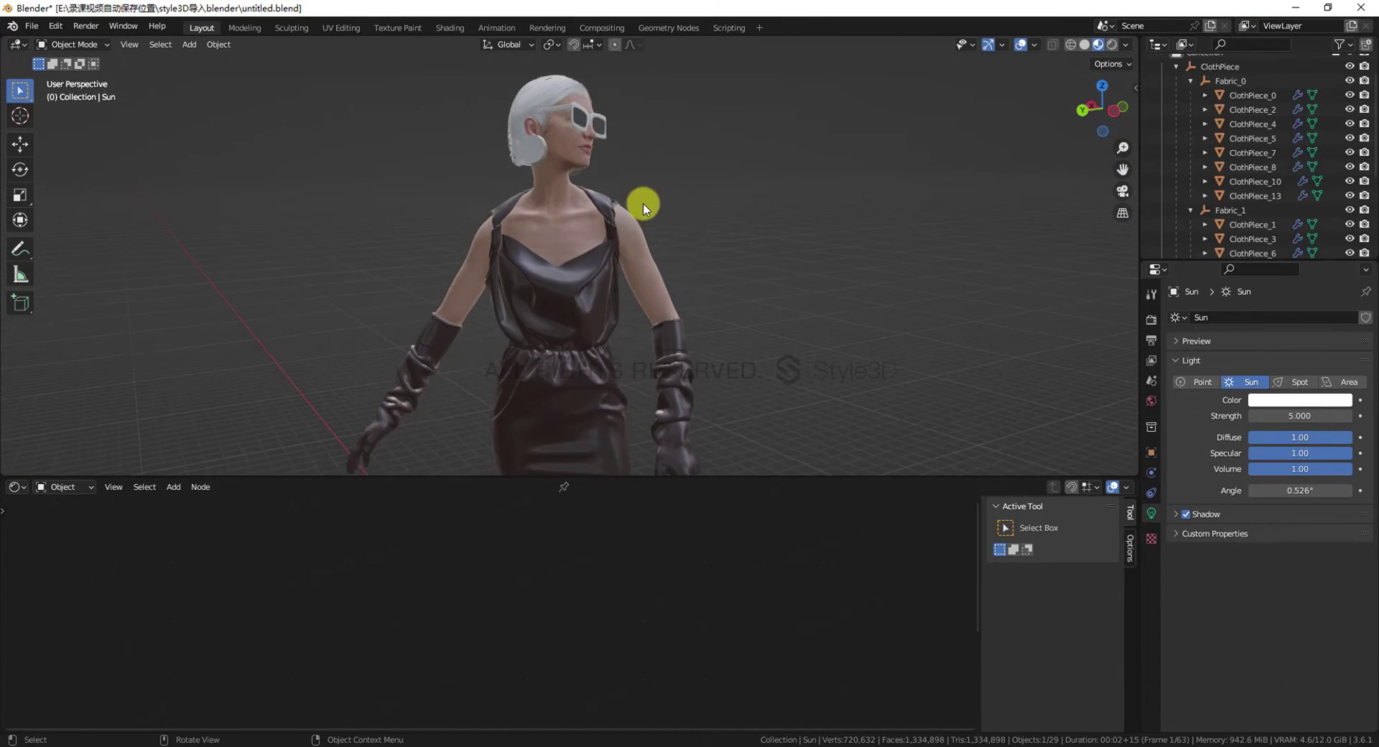
Switch the viewport to rendered shading, reselect the sunglasses and darken the Base Color of their Trim54_Trim52 lens material
{"action": "middle_click_drag", "start_coordinate": [643, 204], "coordinate": [605, 123]}
{"action": "left_click", "coordinate": [1111, 44]}
{"action": "scroll", "coordinate": [652, 244], "scroll_direction": "up", "scroll_amount": 4}
{"action": "middle_click_drag", "start_coordinate": [652, 244], "coordinate": [656, 214]}
{"action": "left_click", "coordinate": [564, 220]}
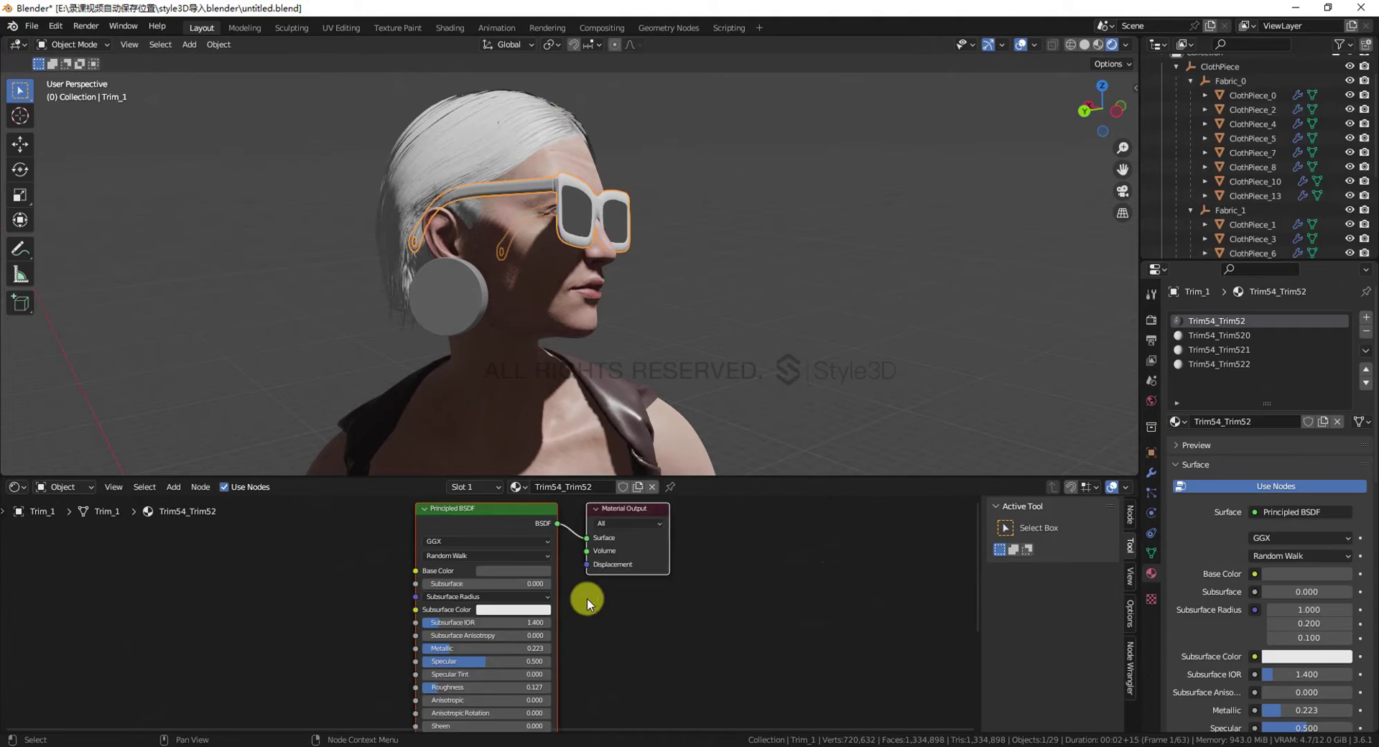
{"action": "middle_click_drag", "start_coordinate": [588, 597], "coordinate": [594, 559]}
{"action": "left_click", "coordinate": [537, 532]}
{"action": "left_click_drag", "start_coordinate": [585, 423], "coordinate": [583, 428]}
{"action": "scroll", "coordinate": [611, 582], "scroll_direction": "down", "scroll_amount": 4}
{"action": "middle_click_drag", "start_coordinate": [614, 585], "coordinate": [588, 540]}
Set the render engine to Cycles with GPU Compute as the device
{"action": "left_click", "coordinate": [1151, 319]}
{"action": "left_click", "coordinate": [1292, 317]}
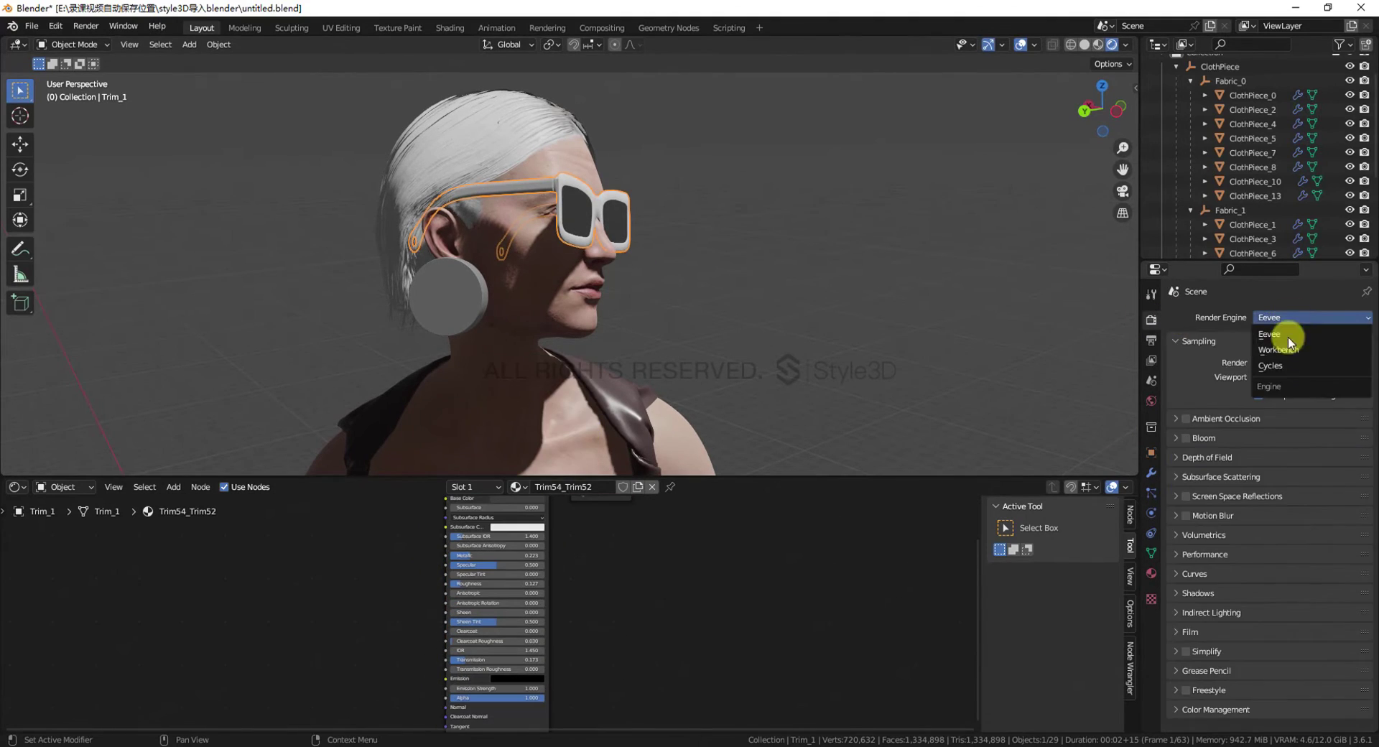
{"action": "left_click", "coordinate": [1287, 338]}
{"action": "left_click", "coordinate": [1258, 354]}
{"action": "left_click", "coordinate": [1258, 353]}
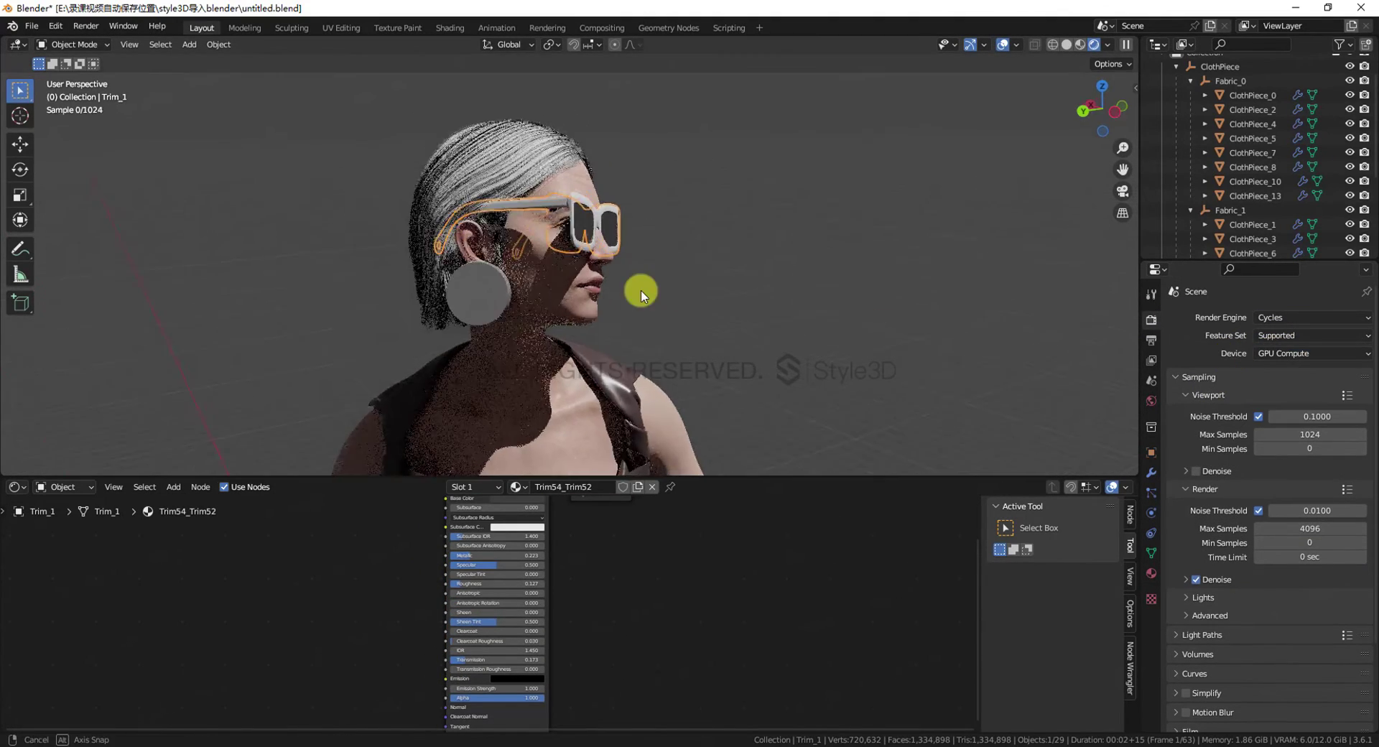
Check the head in the Cycles preview and set the render engine back to Eevee
{"action": "middle_click_drag", "start_coordinate": [641, 291], "coordinate": [621, 292]}
{"action": "scroll", "coordinate": [667, 305], "scroll_direction": "up", "scroll_amount": 5}
{"action": "left_click", "coordinate": [1266, 318]}
{"action": "left_click", "coordinate": [1268, 334]}
Set the lens material's Metallic to 0.514, Roughness to 0.173 and Sheen to 0.286, and adjust its Transmission
{"action": "scroll", "coordinate": [490, 614], "scroll_direction": "up", "scroll_amount": 6}
{"action": "mouse_move", "coordinate": [650, 465]}
{"action": "middle_mouse_down"}
{"action": "mouse_move", "coordinate": [671, 89]}
{"action": "mouse_move", "coordinate": [657, 458]}
{"action": "middle_mouse_up"}
{"action": "scroll", "coordinate": [521, 555], "scroll_direction": "up", "scroll_amount": 3}
{"action": "middle_click_drag", "start_coordinate": [521, 555], "coordinate": [512, 596]}
{"action": "left_click_drag", "start_coordinate": [503, 557], "coordinate": [560, 557]}
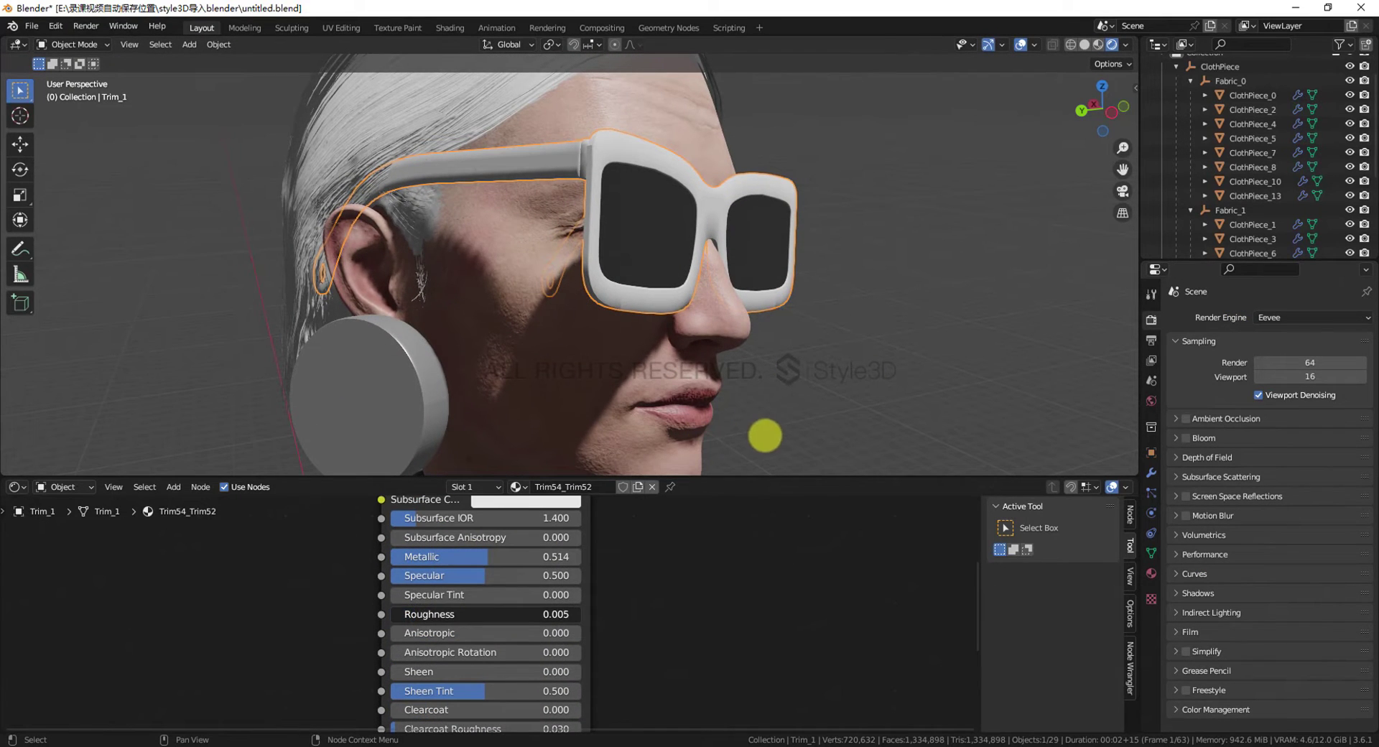
{"action": "left_click_drag", "start_coordinate": [532, 293], "coordinate": [503, 294]}
{"action": "scroll", "coordinate": [639, 623], "scroll_direction": "down", "scroll_amount": 3}
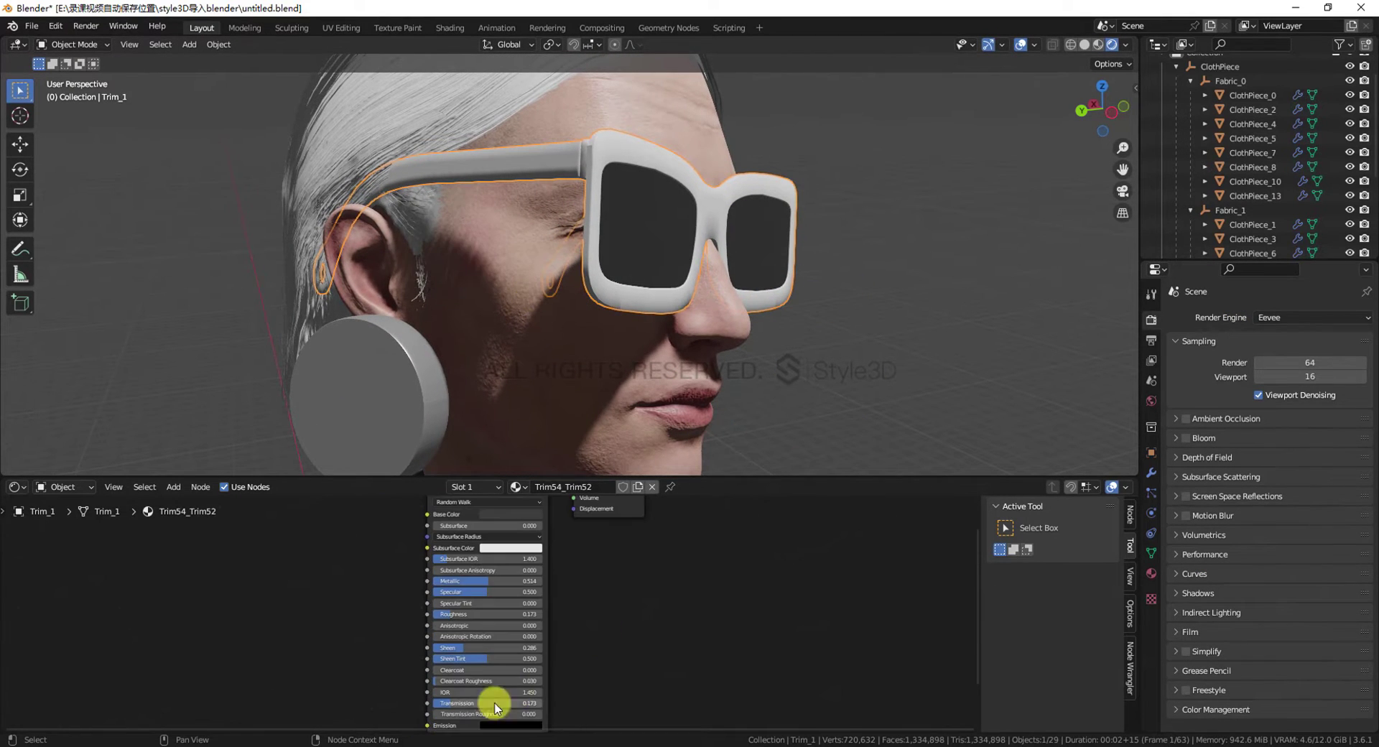
{"action": "scroll", "coordinate": [586, 611], "scroll_direction": "down", "scroll_amount": 3}
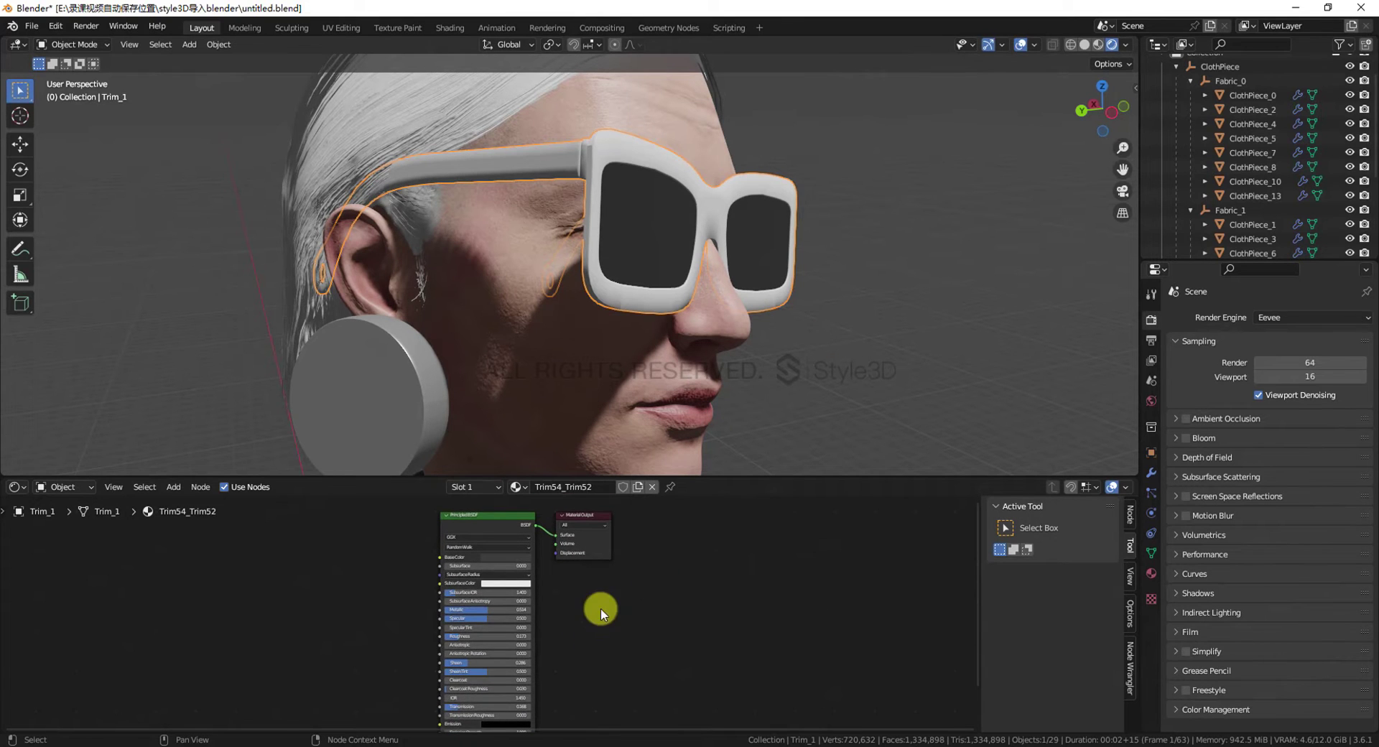
{"action": "scroll", "coordinate": [603, 606], "scroll_direction": "down", "scroll_amount": 1}
In material preview, select all the sunglasses' faces except the lenses and assign the Trim54_Trim520 material to them
{"action": "left_click", "coordinate": [1150, 573]}
{"action": "left_click", "coordinate": [1098, 45]}
{"action": "scroll", "coordinate": [862, 287], "scroll_direction": "down", "scroll_amount": 1}
{"action": "key", "text": "Tab"}
{"action": "left_click", "coordinate": [822, 318]}
{"action": "left_click", "coordinate": [1269, 440]}
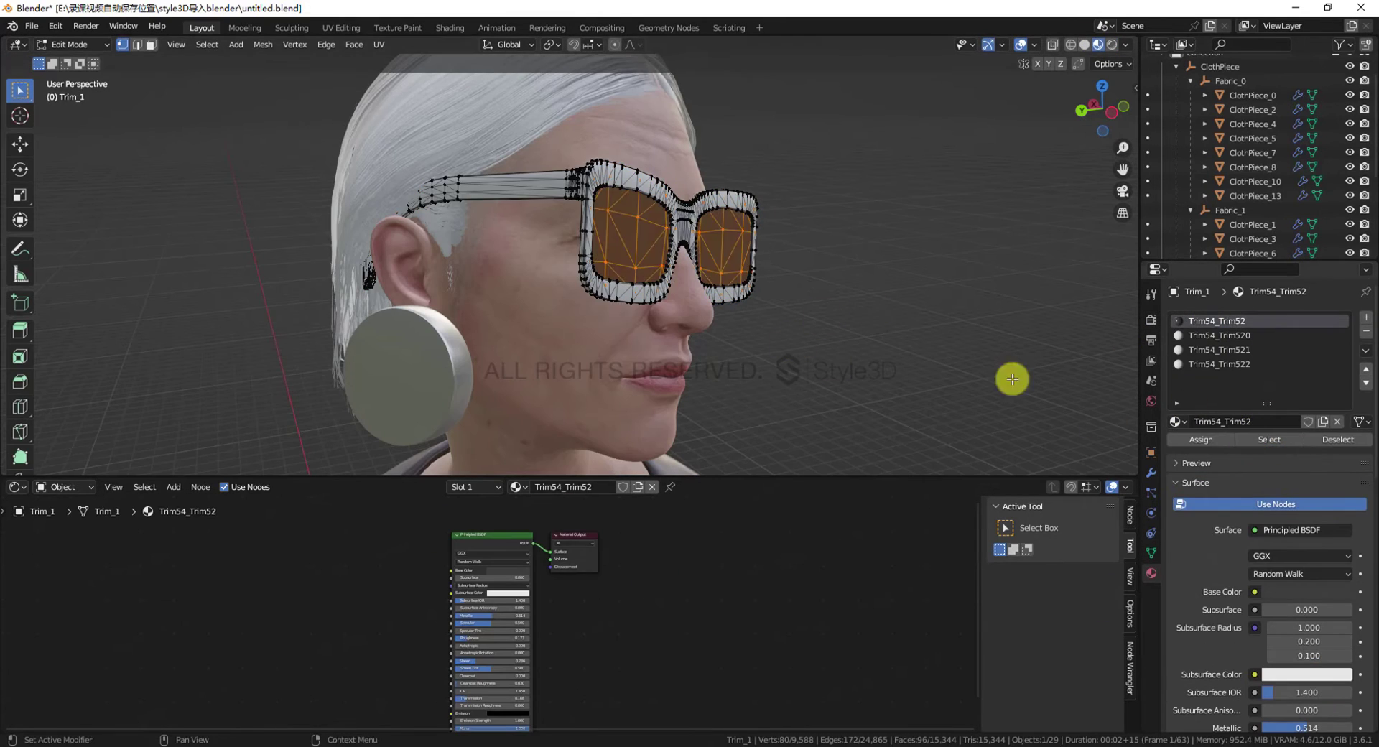
{"action": "key", "text": "ctrl+i"}
{"action": "left_click", "coordinate": [1272, 337]}
{"action": "left_click", "coordinate": [1201, 439]}
Leave Edit Mode, remove the sunglasses' unused material slots and make Trim54_Trim520 the active slot
{"action": "key", "text": "Tab"}
{"action": "left_click", "coordinate": [1365, 350]}
{"action": "left_click", "coordinate": [1299, 412]}
{"action": "left_click", "coordinate": [1249, 336]}
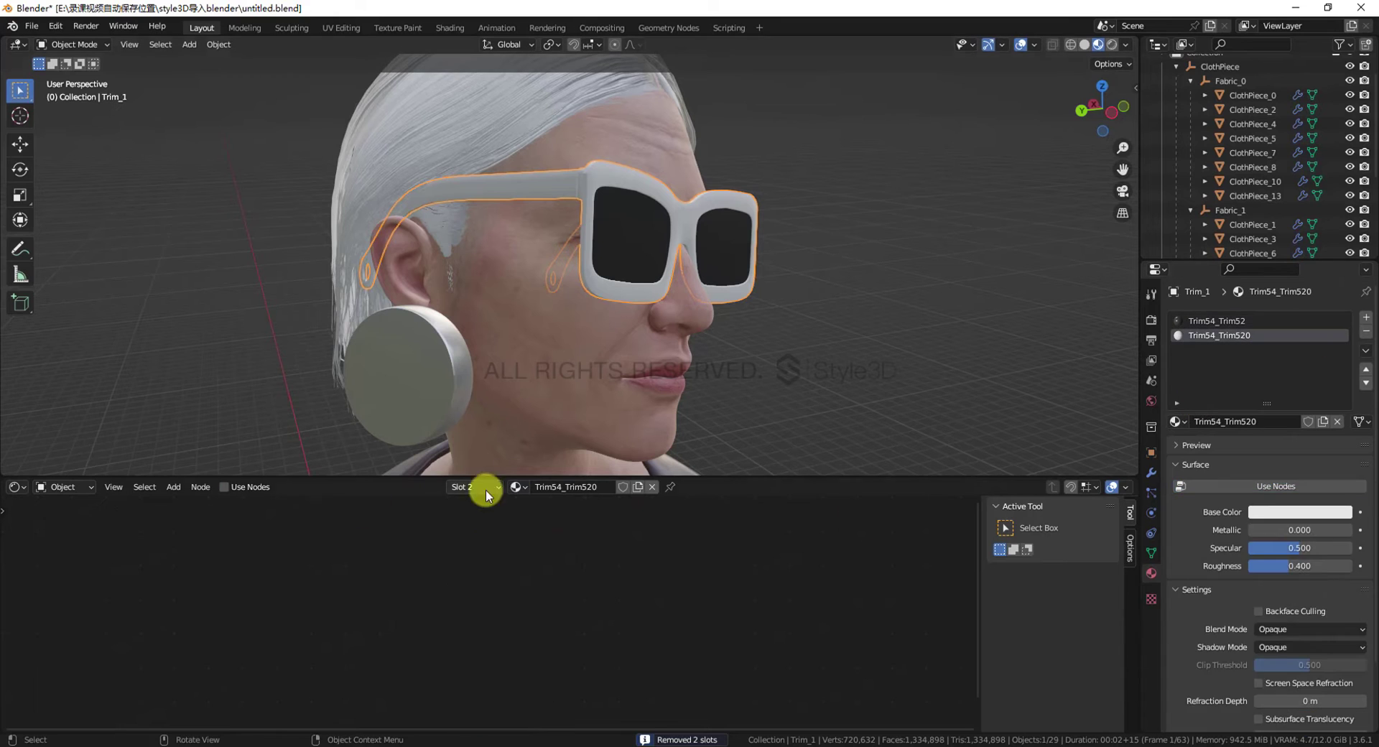
Enable nodes for the frame material Trim54_Trim520, make its Base Color black, set Metallic 0.150, lower Roughness and raise Sheen
{"action": "left_click", "coordinate": [224, 487]}
{"action": "scroll", "coordinate": [433, 616], "scroll_direction": "up", "scroll_amount": 7}
{"action": "scroll", "coordinate": [514, 571], "scroll_direction": "up", "scroll_amount": 4}
{"action": "left_click", "coordinate": [516, 572]}
{"action": "left_click_drag", "start_coordinate": [619, 381], "coordinate": [606, 455]}
{"action": "middle_click_drag", "start_coordinate": [454, 673], "coordinate": [480, 574]}
{"action": "left_click_drag", "start_coordinate": [471, 588], "coordinate": [500, 587]}
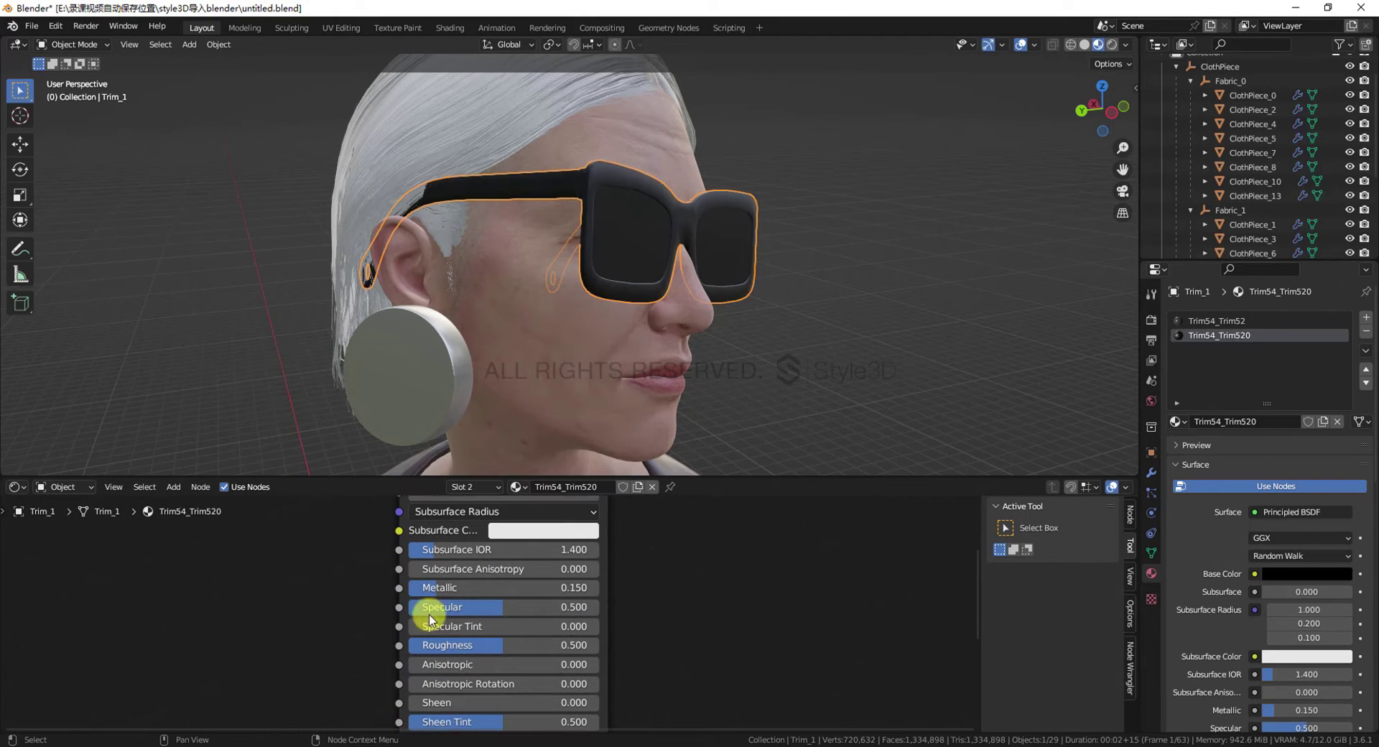
{"action": "scroll", "coordinate": [510, 631], "scroll_direction": "down", "scroll_amount": 3}
{"action": "scroll", "coordinate": [615, 277], "scroll_direction": "down", "scroll_amount": 5}
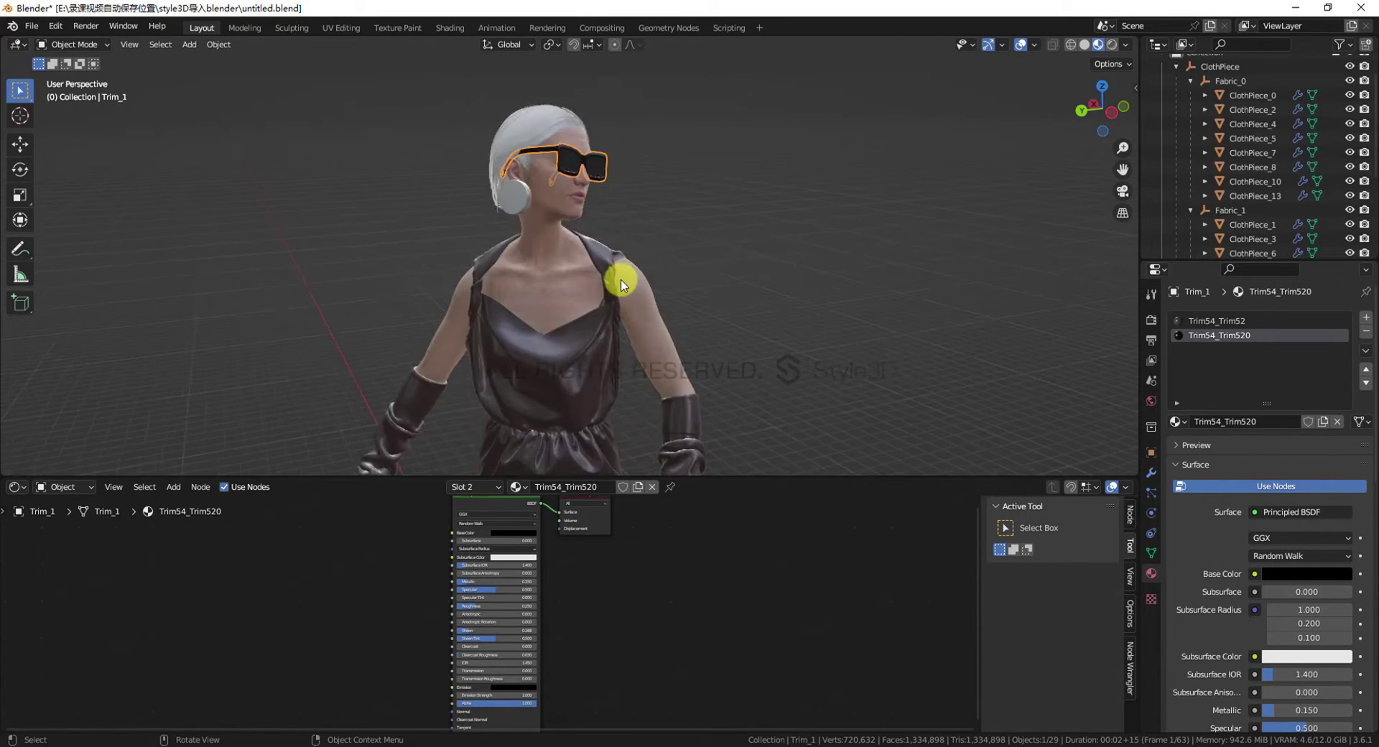
Go down to the avatar's feet and select the high-heeled shoes Sub_2
{"action": "middle_click_drag", "start_coordinate": [630, 267], "coordinate": [779, 276]}
{"action": "middle_click_drag", "start_coordinate": [708, 453], "coordinate": [701, 283], "text": "shift"}
{"action": "scroll", "coordinate": [689, 294], "scroll_direction": "up", "scroll_amount": 3}
{"action": "left_click", "coordinate": [676, 375]}
{"action": "middle_click_drag", "start_coordinate": [671, 359], "coordinate": [693, 344]}
{"action": "left_click", "coordinate": [632, 237]}
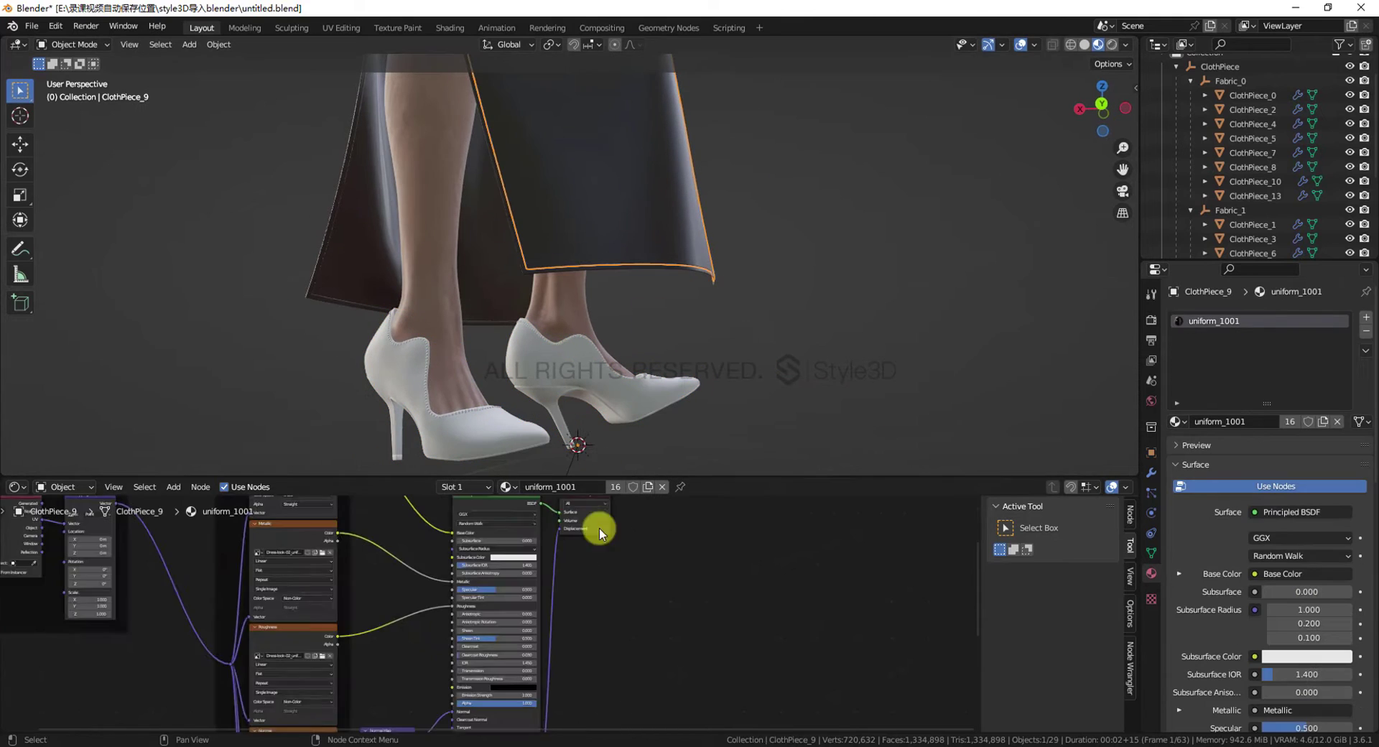
{"action": "scroll", "coordinate": [575, 539], "scroll_direction": "down", "scroll_amount": 4}
{"action": "middle_click_drag", "start_coordinate": [475, 551], "coordinate": [430, 597]}
{"action": "left_click", "coordinate": [489, 417]}
{"action": "scroll", "coordinate": [490, 410], "scroll_direction": "up", "scroll_amount": 3}
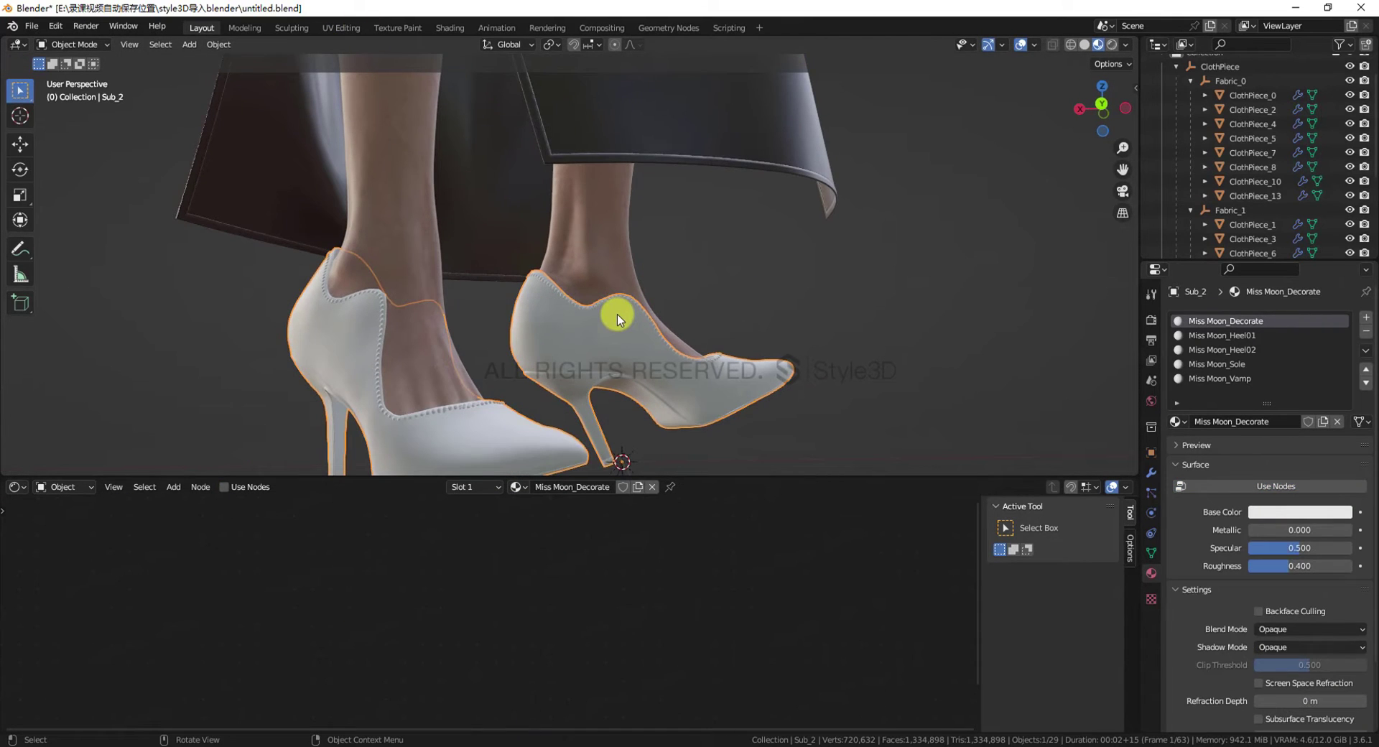
Enable nodes for Miss Moon_Decorate, darken its Base Color, set Metallic 0.245 and Roughness 0.118, and raise Sheen
{"action": "left_click", "coordinate": [238, 494]}
{"action": "left_click", "coordinate": [515, 598]}
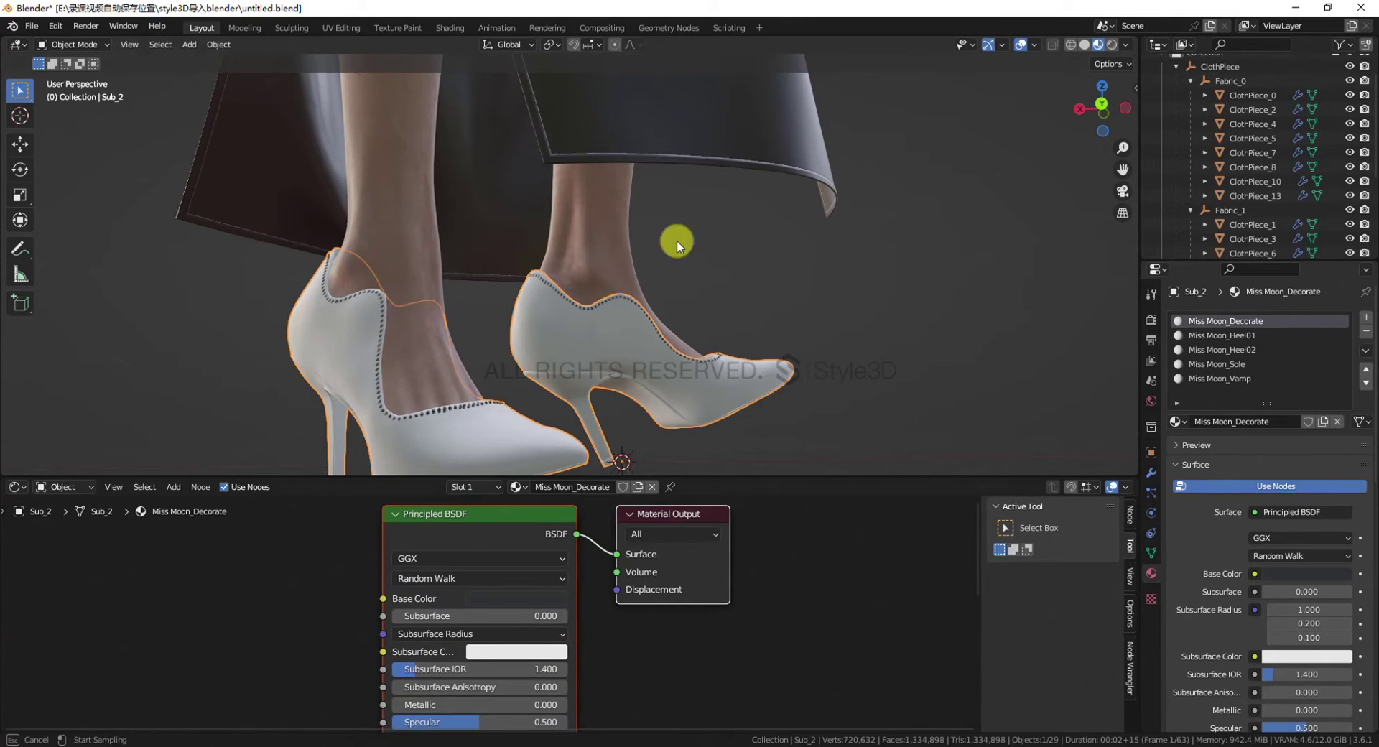
{"action": "scroll", "coordinate": [553, 351], "scroll_direction": "up", "scroll_amount": 3}
{"action": "scroll", "coordinate": [553, 351], "scroll_direction": "down", "scroll_amount": 4}
{"action": "scroll", "coordinate": [635, 593], "scroll_direction": "down", "scroll_amount": 3}
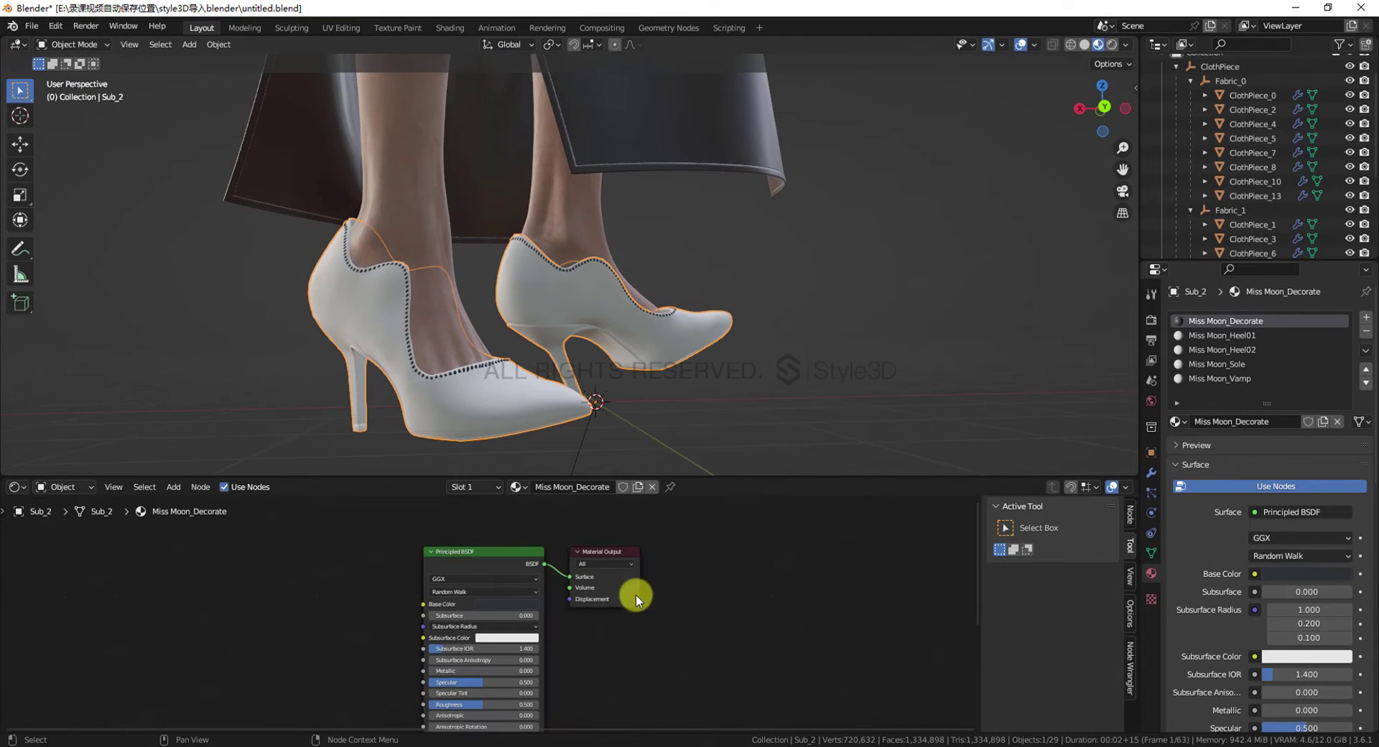
{"action": "scroll", "coordinate": [475, 605], "scroll_direction": "up", "scroll_amount": 3}
{"action": "scroll", "coordinate": [495, 640], "scroll_direction": "down", "scroll_amount": 3}
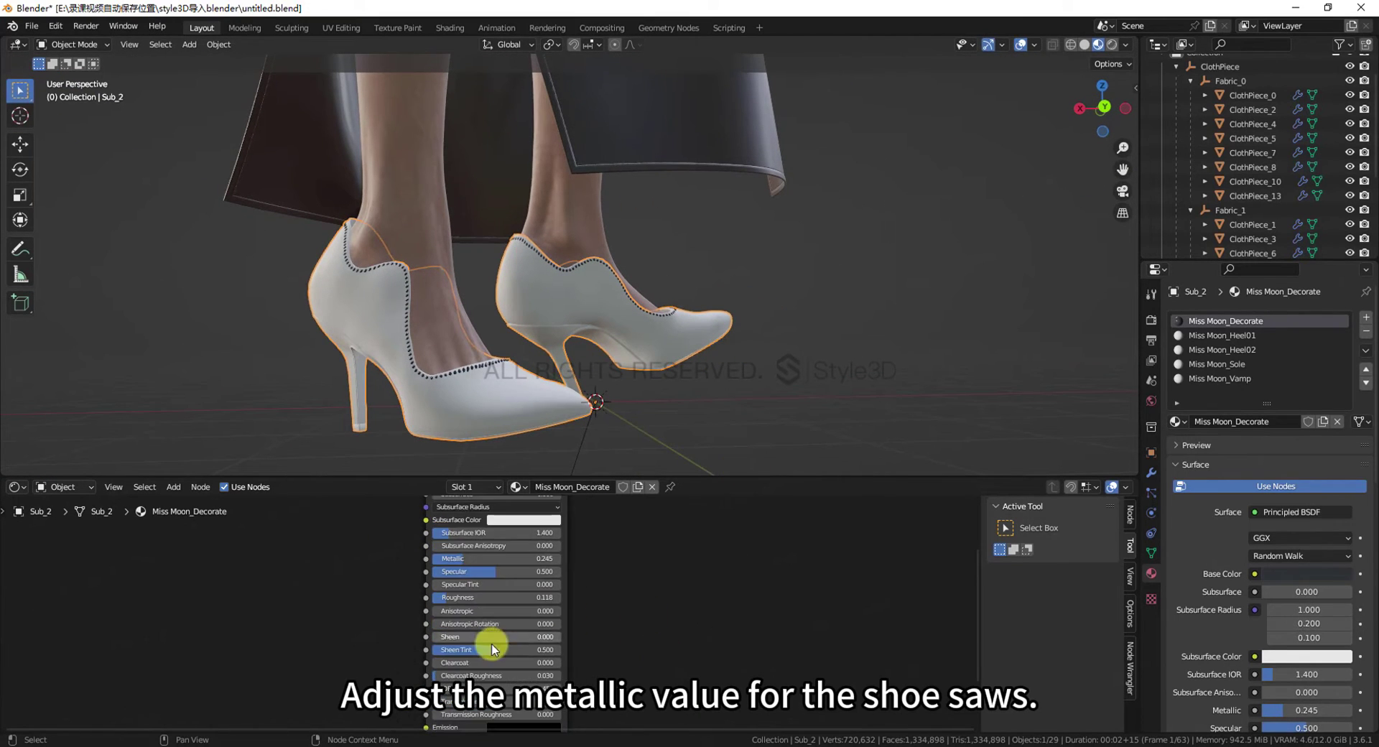
{"action": "left_click_drag", "start_coordinate": [493, 641], "coordinate": [522, 641]}
{"action": "scroll", "coordinate": [506, 625], "scroll_direction": "down", "scroll_amount": 1}
Make Miss Moon_Heel01 the active slot and check in Edit Mode which shoe faces it covers
{"action": "left_click", "coordinate": [1222, 336]}
{"action": "key", "text": "Tab"}
{"action": "middle_click_drag", "start_coordinate": [799, 407], "coordinate": [830, 408]}
{"action": "left_click", "coordinate": [1242, 439]}
{"action": "middle_click_drag", "start_coordinate": [718, 423], "coordinate": [739, 386]}
{"action": "key", "text": "Tab"}
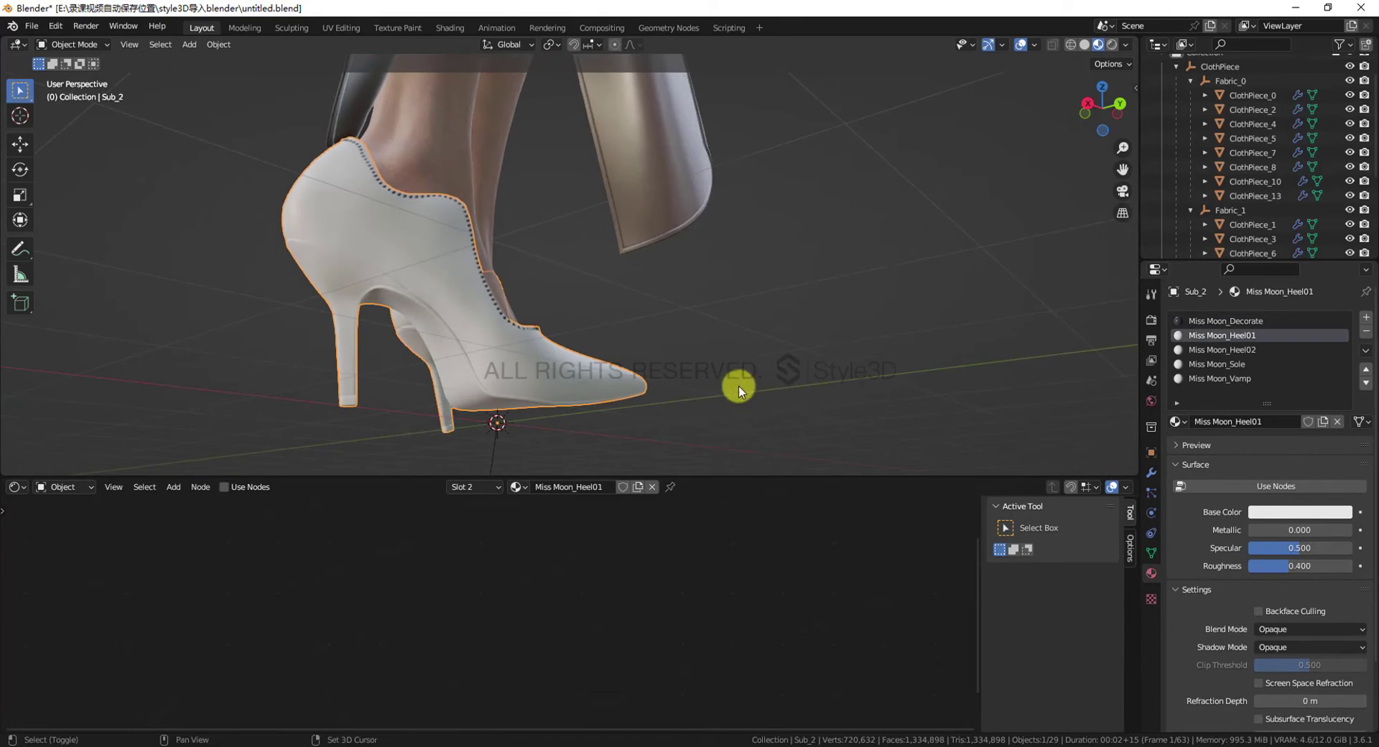
Enable nodes for the Miss Moon_Heel01 material and darken its Base Color to light grey
{"action": "left_click", "coordinate": [239, 489]}
{"action": "middle_click_drag", "start_coordinate": [610, 394], "coordinate": [597, 452]}
{"action": "scroll", "coordinate": [546, 611], "scroll_direction": "up", "scroll_amount": 2}
{"action": "middle_click_drag", "start_coordinate": [596, 144], "coordinate": [617, 79]}
{"action": "scroll", "coordinate": [607, 589], "scroll_direction": "down", "scroll_amount": 2}
{"action": "middle_click_drag", "start_coordinate": [608, 583], "coordinate": [607, 634]}
{"action": "scroll", "coordinate": [515, 542], "scroll_direction": "up", "scroll_amount": 5}
{"action": "left_click", "coordinate": [529, 552]}
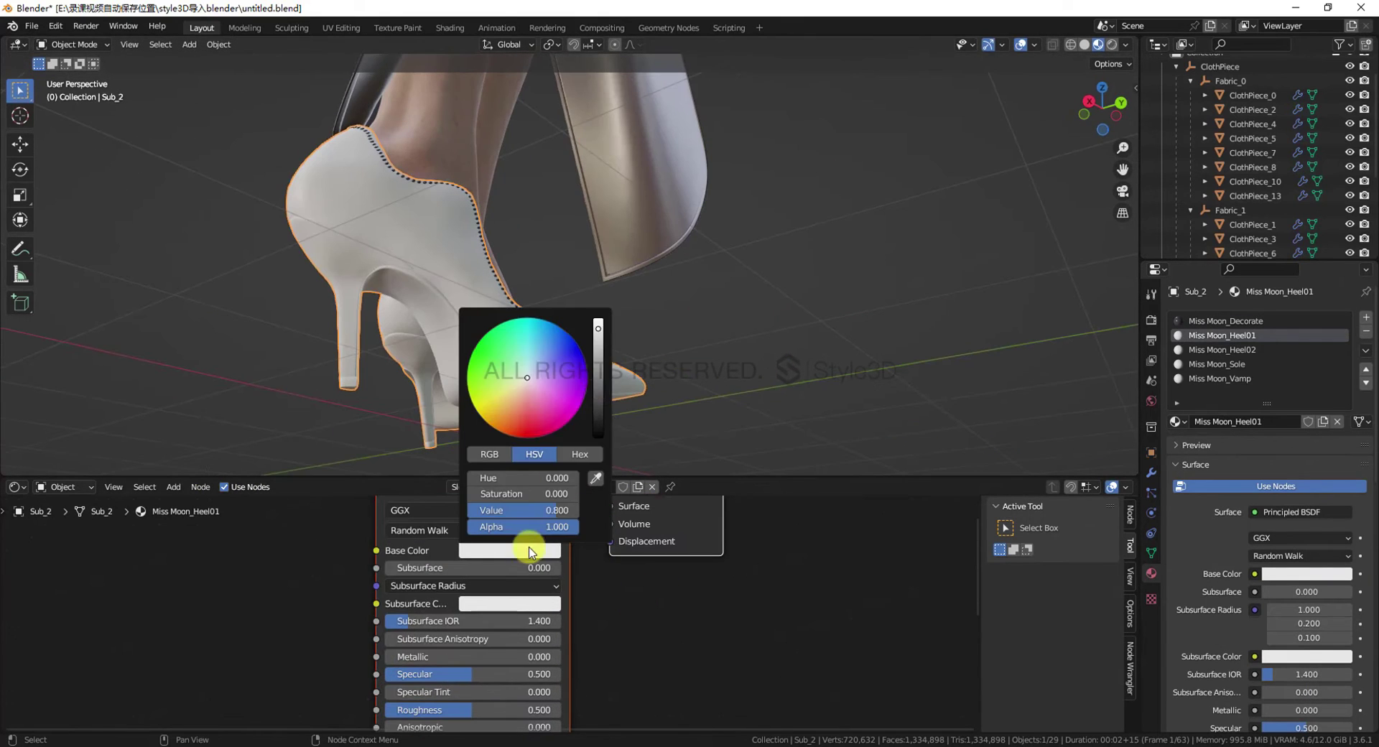
{"action": "left_click_drag", "start_coordinate": [600, 332], "coordinate": [601, 347]}
Set the Miss Moon_Heel01 material's Metallic to 0.891 and Roughness to 0.168
{"action": "left_click_drag", "start_coordinate": [431, 657], "coordinate": [585, 656]}
{"action": "left_click_drag", "start_coordinate": [435, 709], "coordinate": [370, 709]}
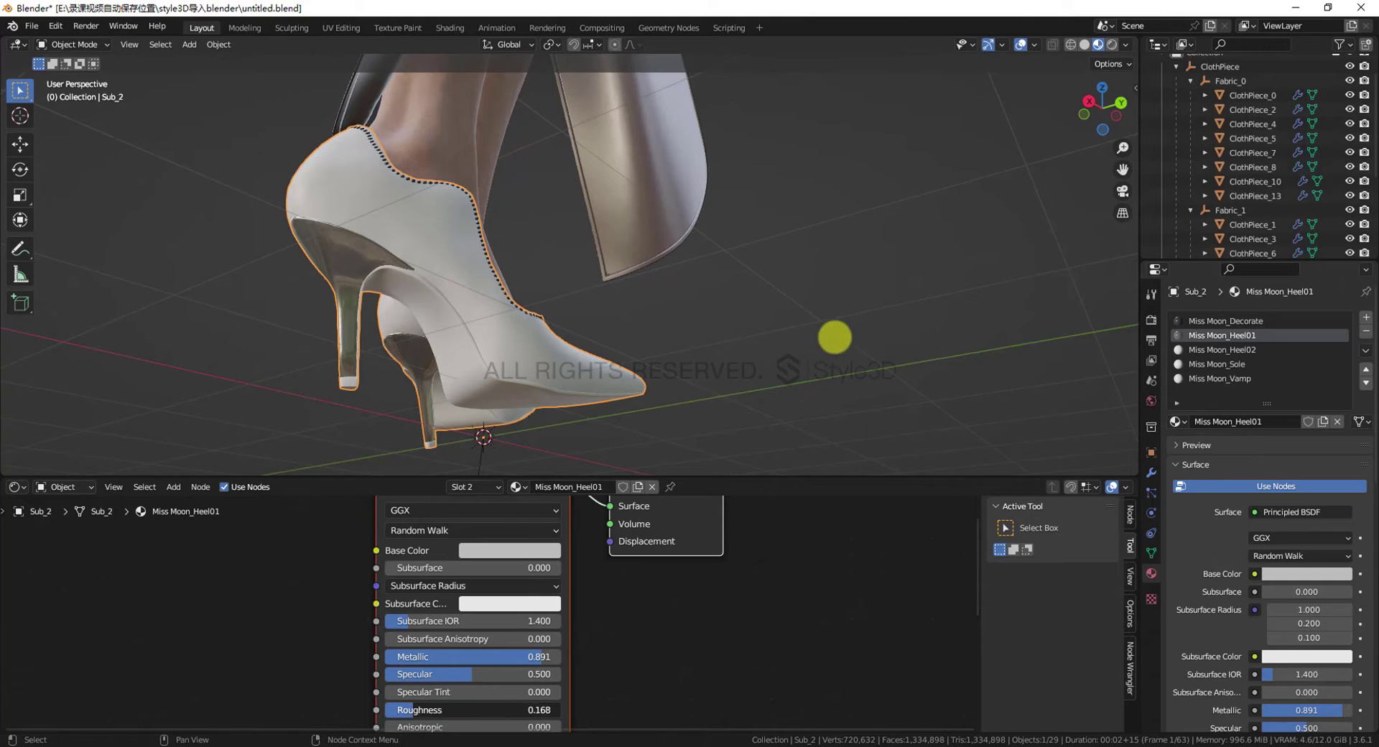
{"action": "middle_click_drag", "start_coordinate": [834, 337], "coordinate": [588, 445]}
{"action": "scroll", "coordinate": [622, 636], "scroll_direction": "down", "scroll_amount": 2}
Make Miss Moon_Sole the active slot and check in Edit Mode which shoe faces it covers
{"action": "left_click", "coordinate": [1217, 364]}
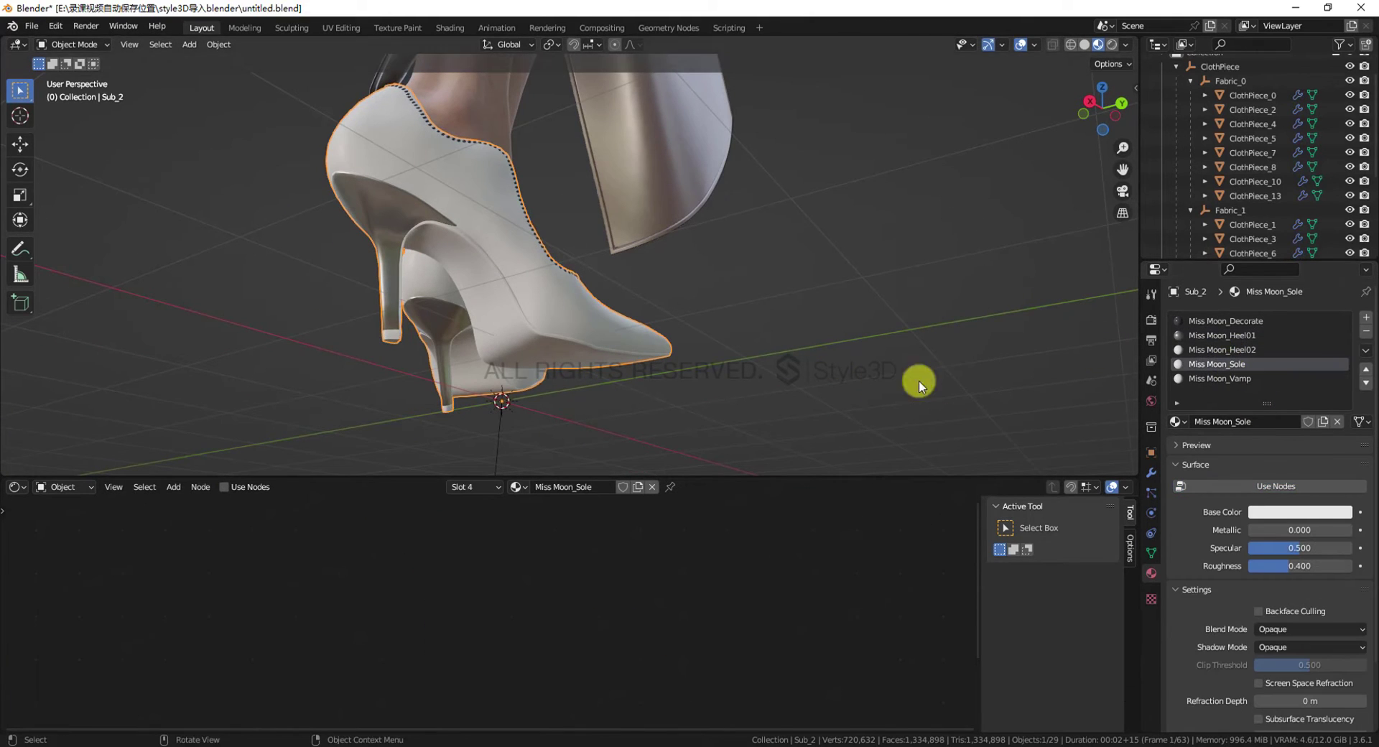
{"action": "key", "text": "Tab"}
{"action": "left_click", "coordinate": [778, 364]}
{"action": "left_click", "coordinate": [1258, 438]}
{"action": "key", "text": "Tab"}
Enable nodes for Miss Moon_Sole, give it a light grey Base Color and Metallic 0.891, and lower its Roughness
{"action": "left_click", "coordinate": [239, 488]}
{"action": "scroll", "coordinate": [431, 596], "scroll_direction": "up", "scroll_amount": 4}
{"action": "left_click_drag", "start_coordinate": [431, 671], "coordinate": [585, 672]}
{"action": "left_click_drag", "start_coordinate": [459, 719], "coordinate": [417, 718]}
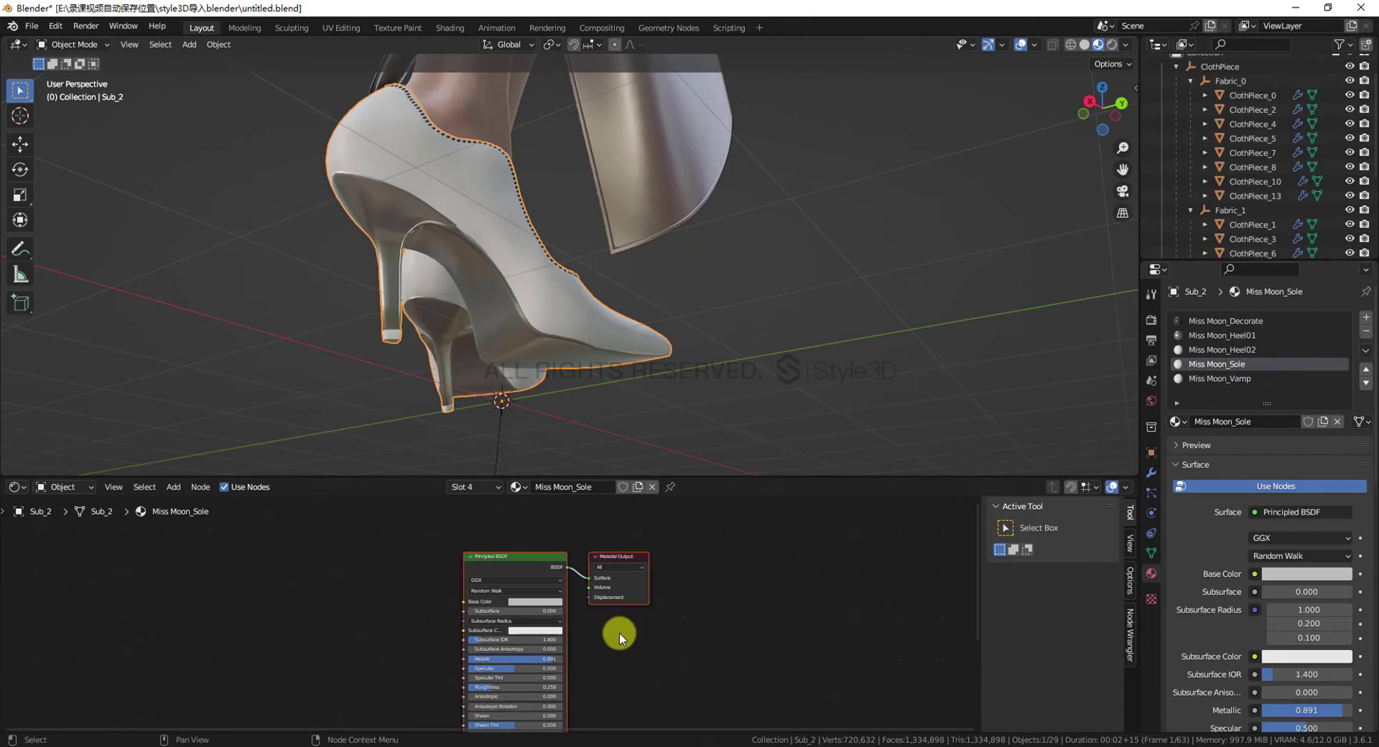
{"action": "middle_click_drag", "start_coordinate": [955, 423], "coordinate": [958, 393]}
Enable nodes for the heel-tip material Miss Moon_Heel02, make its Base Color black, and set Metallic 0.682 and Roughness 0.818
{"action": "left_click", "coordinate": [1223, 350]}
{"action": "left_click", "coordinate": [225, 487]}
{"action": "scroll", "coordinate": [610, 626], "scroll_direction": "up", "scroll_amount": 4}
{"action": "left_click", "coordinate": [511, 567]}
{"action": "left_click_drag", "start_coordinate": [569, 420], "coordinate": [566, 499]}
{"action": "left_click_drag", "start_coordinate": [431, 644], "coordinate": [517, 645]}
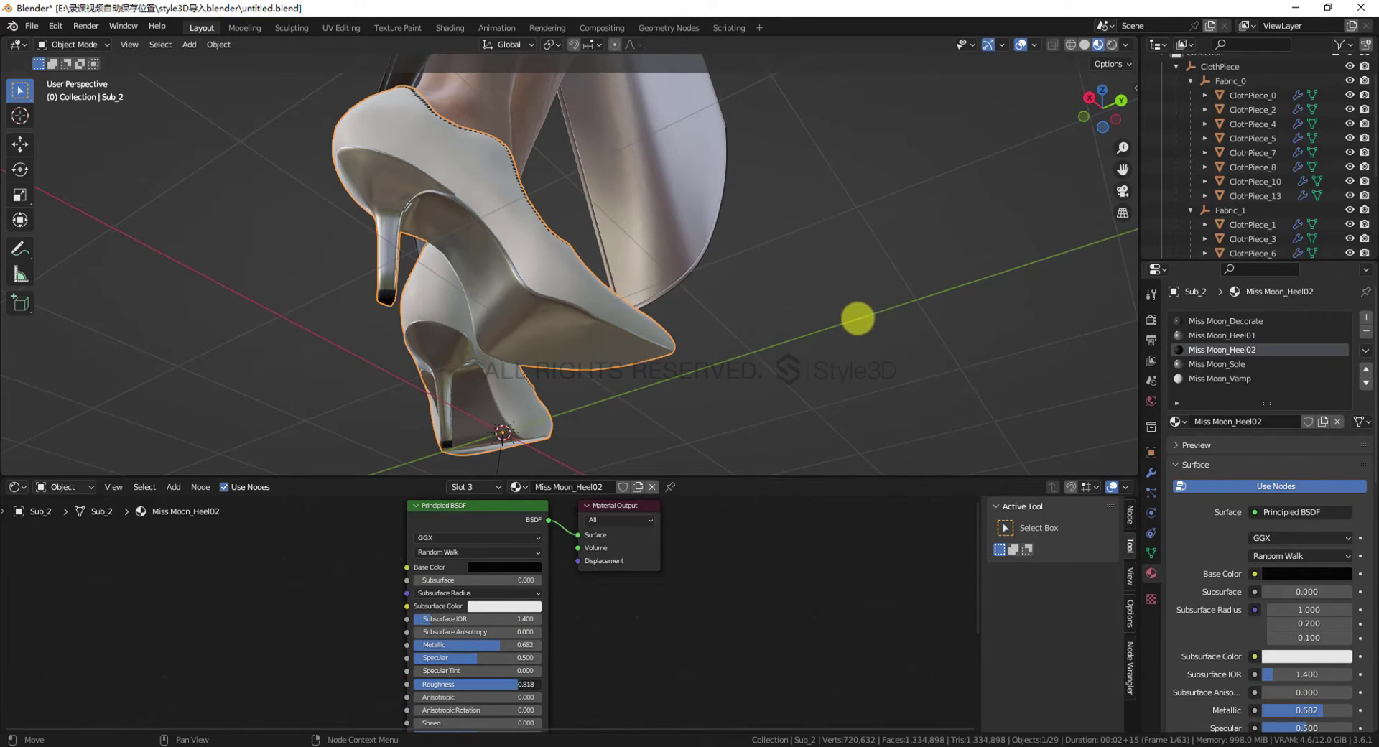
{"action": "middle_click_drag", "start_coordinate": [857, 318], "coordinate": [517, 352]}
Enable nodes for the shoe-upper material Miss Moon_Vamp, darken its Base Color to near black and deselect the shoes
{"action": "left_click", "coordinate": [1219, 379]}
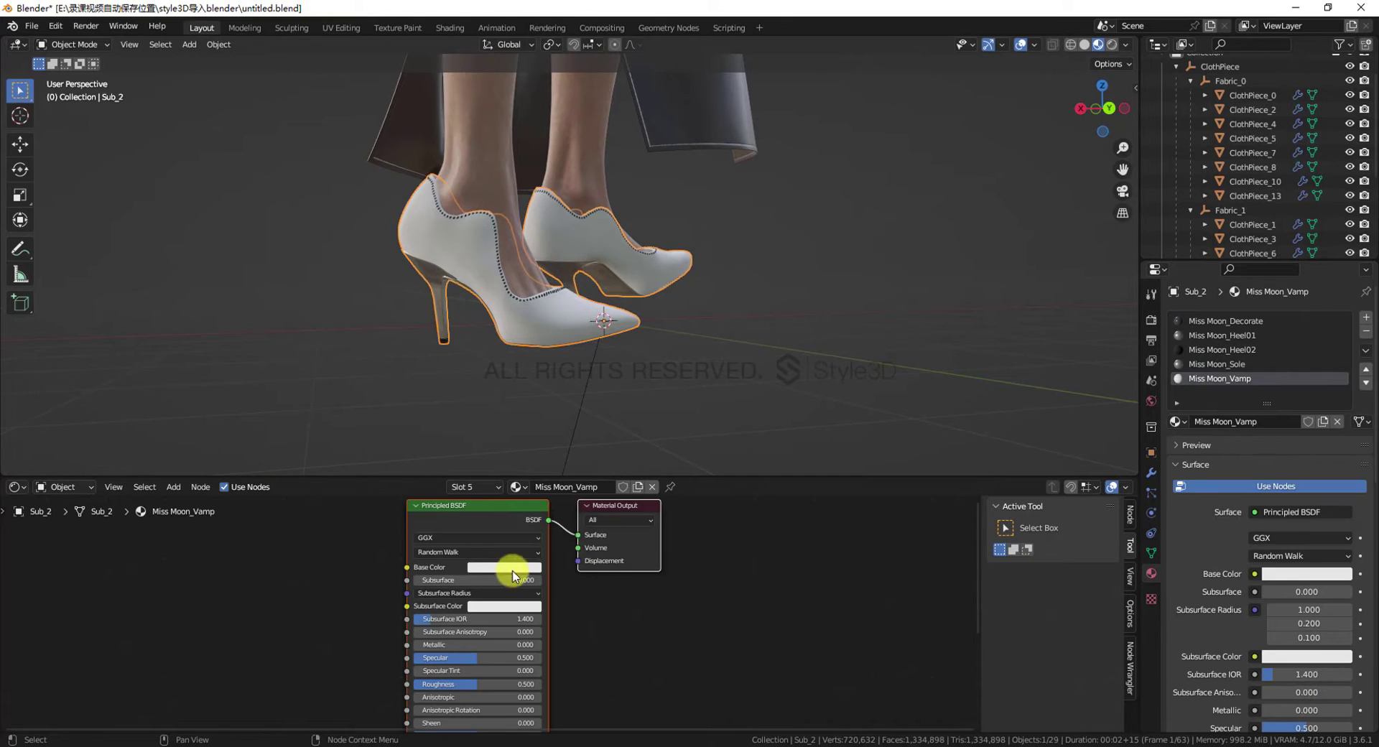
{"action": "left_click", "coordinate": [512, 571]}
{"action": "left_click", "coordinate": [573, 516]}
{"action": "left_click", "coordinate": [704, 111]}
{"action": "scroll", "coordinate": [689, 158], "scroll_direction": "down", "scroll_amount": 5}
{"action": "mouse_move", "coordinate": [675, 187]}
{"action": "middle_mouse_down"}
{"action": "mouse_move", "coordinate": [591, 246]}
{"action": "mouse_move", "coordinate": [612, 337]}
{"action": "mouse_move", "coordinate": [635, 298]}
{"action": "mouse_move", "coordinate": [597, 348]}
{"action": "mouse_move", "coordinate": [634, 302]}
{"action": "mouse_move", "coordinate": [518, 285]}
{"action": "mouse_move", "coordinate": [774, 239]}
{"action": "middle_mouse_up"}
{"action": "left_click", "coordinate": [612, 338]}
Show the whole avatar in rendered shading and set the render engine to Cycles
{"action": "scroll", "coordinate": [634, 296], "scroll_direction": "down", "scroll_amount": 5}
{"action": "left_click", "coordinate": [1113, 43]}
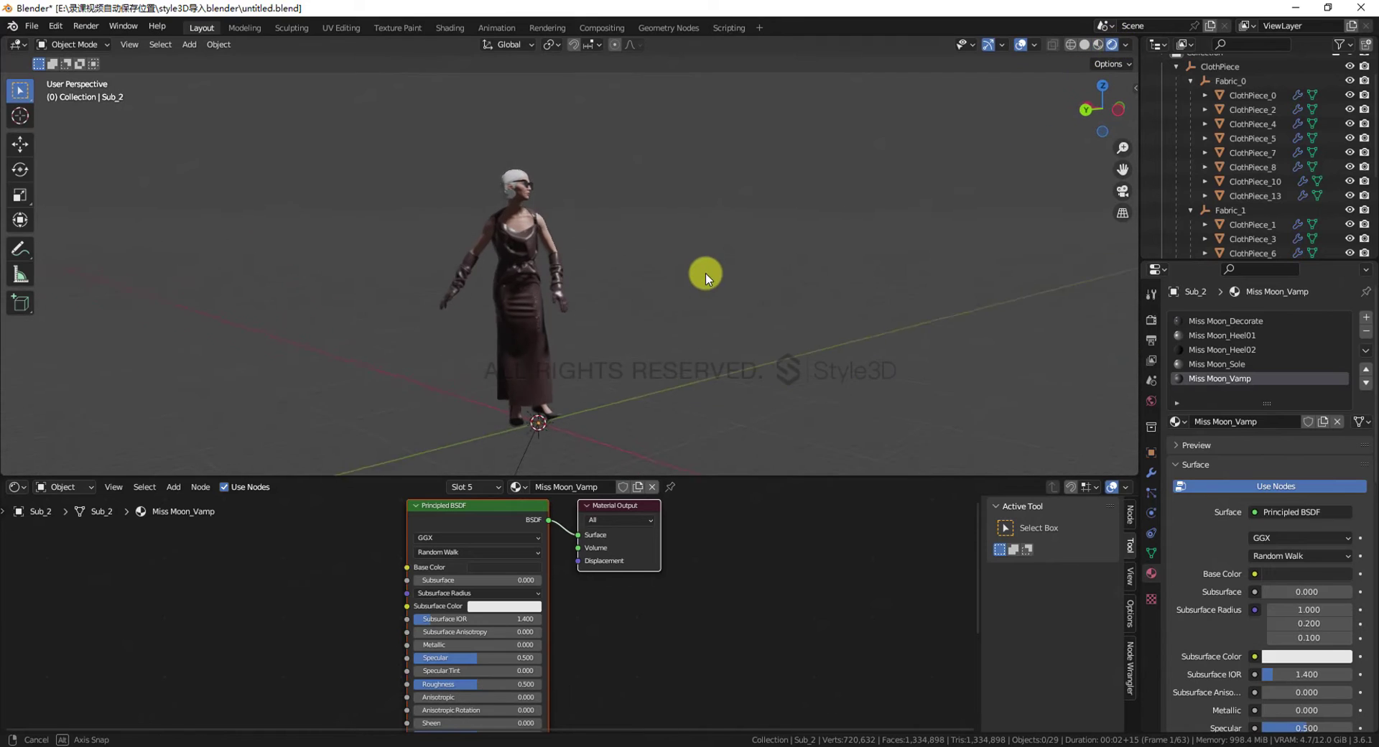
{"action": "middle_click_drag", "start_coordinate": [706, 273], "coordinate": [655, 280]}
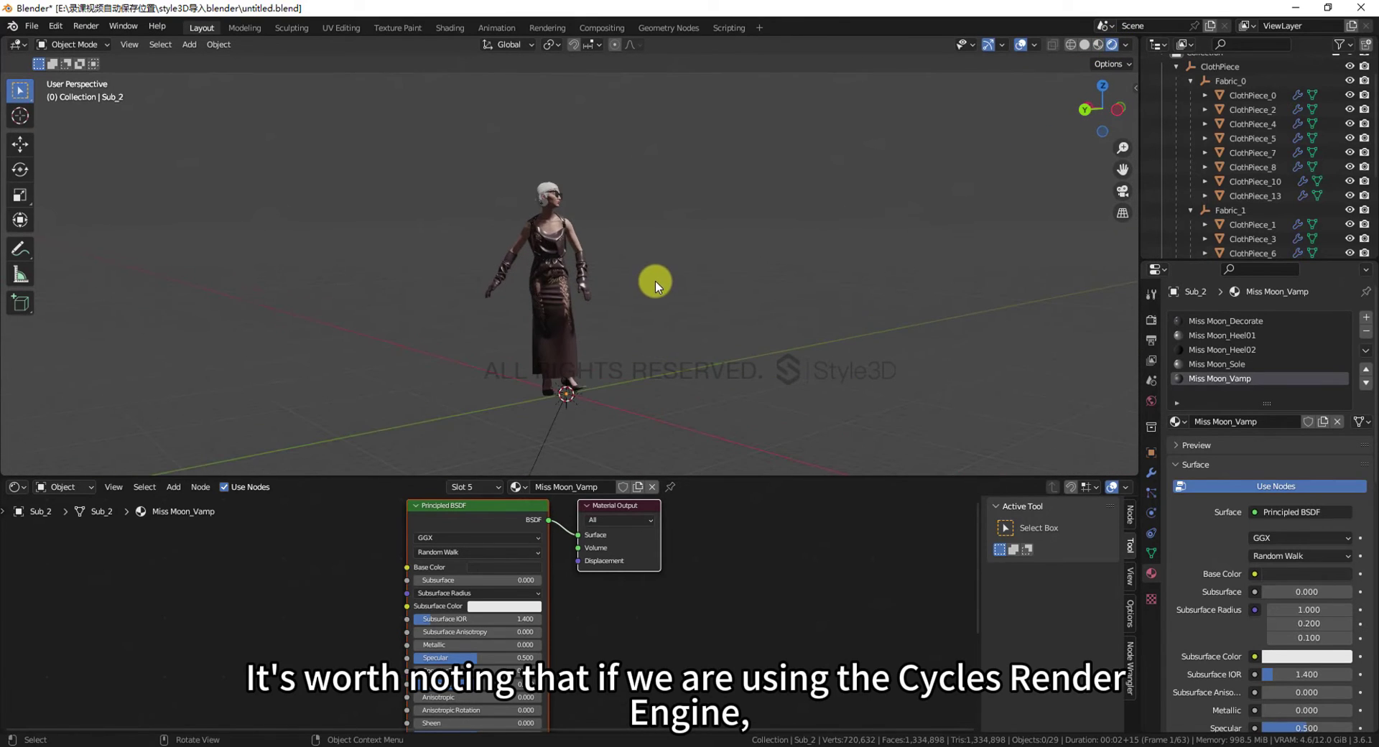
{"action": "left_click", "coordinate": [1151, 320]}
{"action": "left_click", "coordinate": [1277, 317]}
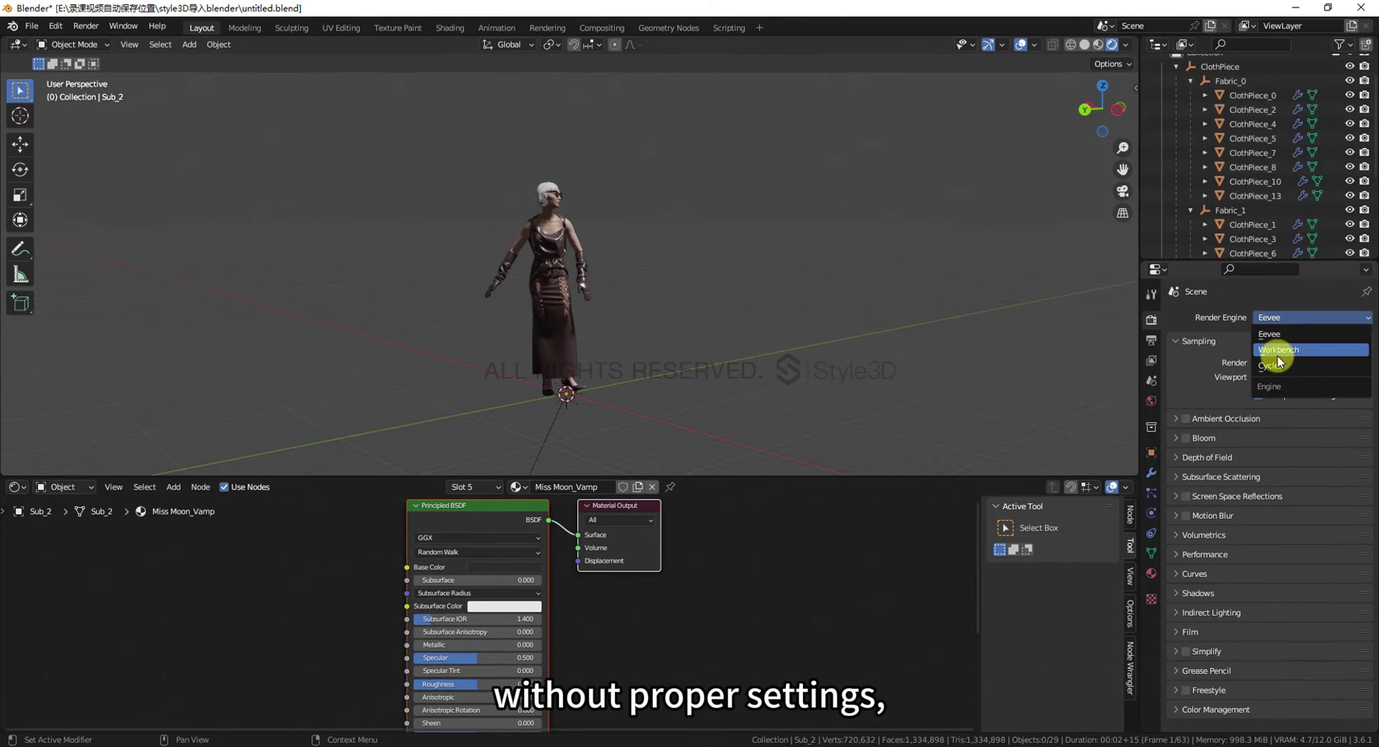
{"action": "left_click", "coordinate": [1269, 365]}
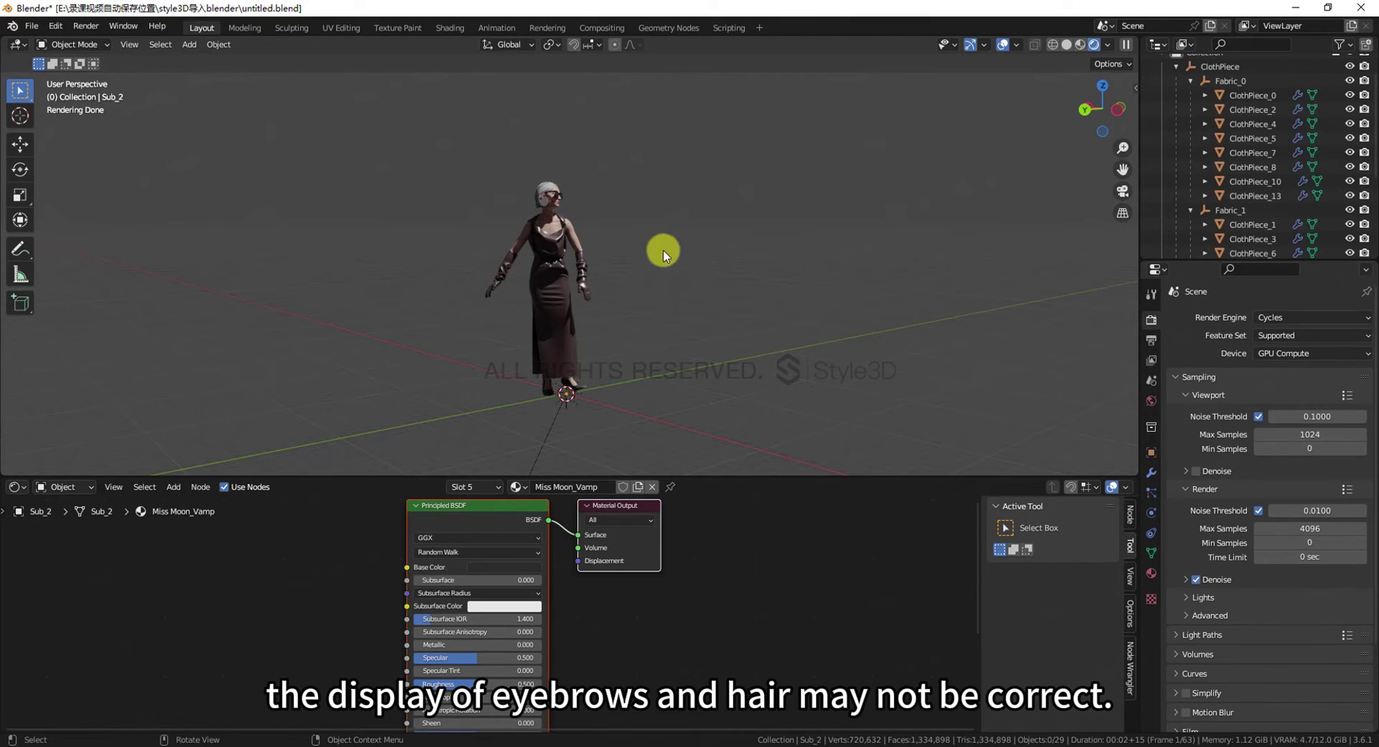
Frame the avatar's head and set the Cycles Light Paths Transparent max bounces to 32
{"action": "scroll", "coordinate": [611, 244], "scroll_direction": "up", "scroll_amount": 7}
{"action": "middle_click_drag", "start_coordinate": [583, 214], "coordinate": [662, 323], "text": "shift"}
{"action": "scroll", "coordinate": [661, 290], "scroll_direction": "up", "scroll_amount": 3}
{"action": "scroll", "coordinate": [649, 331], "scroll_direction": "up", "scroll_amount": 3}
{"action": "scroll", "coordinate": [607, 273], "scroll_direction": "up", "scroll_amount": 2}
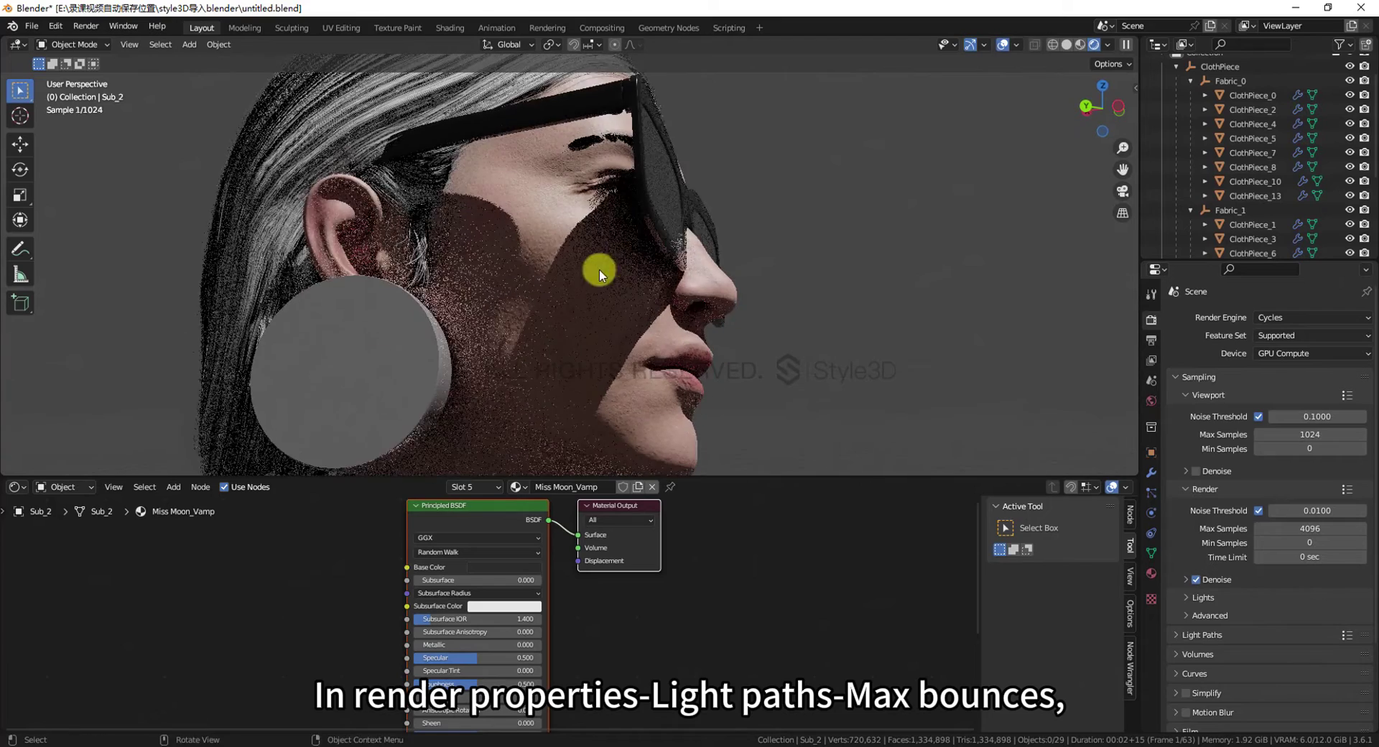
{"action": "middle_click_drag", "start_coordinate": [618, 191], "coordinate": [605, 266], "text": "shift"}
{"action": "scroll", "coordinate": [1248, 568], "scroll_direction": "down", "scroll_amount": 4}
{"action": "left_click_drag", "start_coordinate": [1244, 507], "coordinate": [1242, 490]}
{"action": "scroll", "coordinate": [1239, 530], "scroll_direction": "down", "scroll_amount": 5}
{"action": "left_click", "coordinate": [1237, 531]}
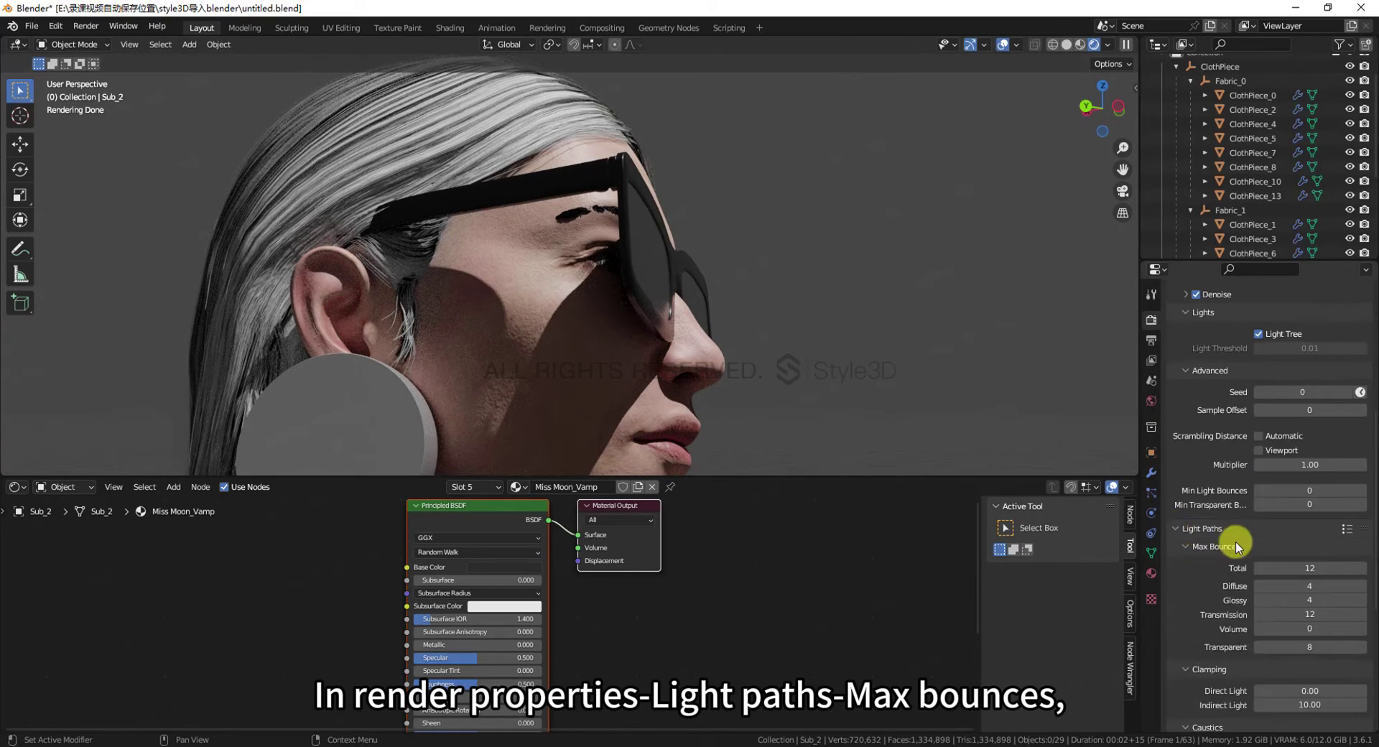
{"action": "scroll", "coordinate": [1264, 539], "scroll_direction": "down", "scroll_amount": 5}
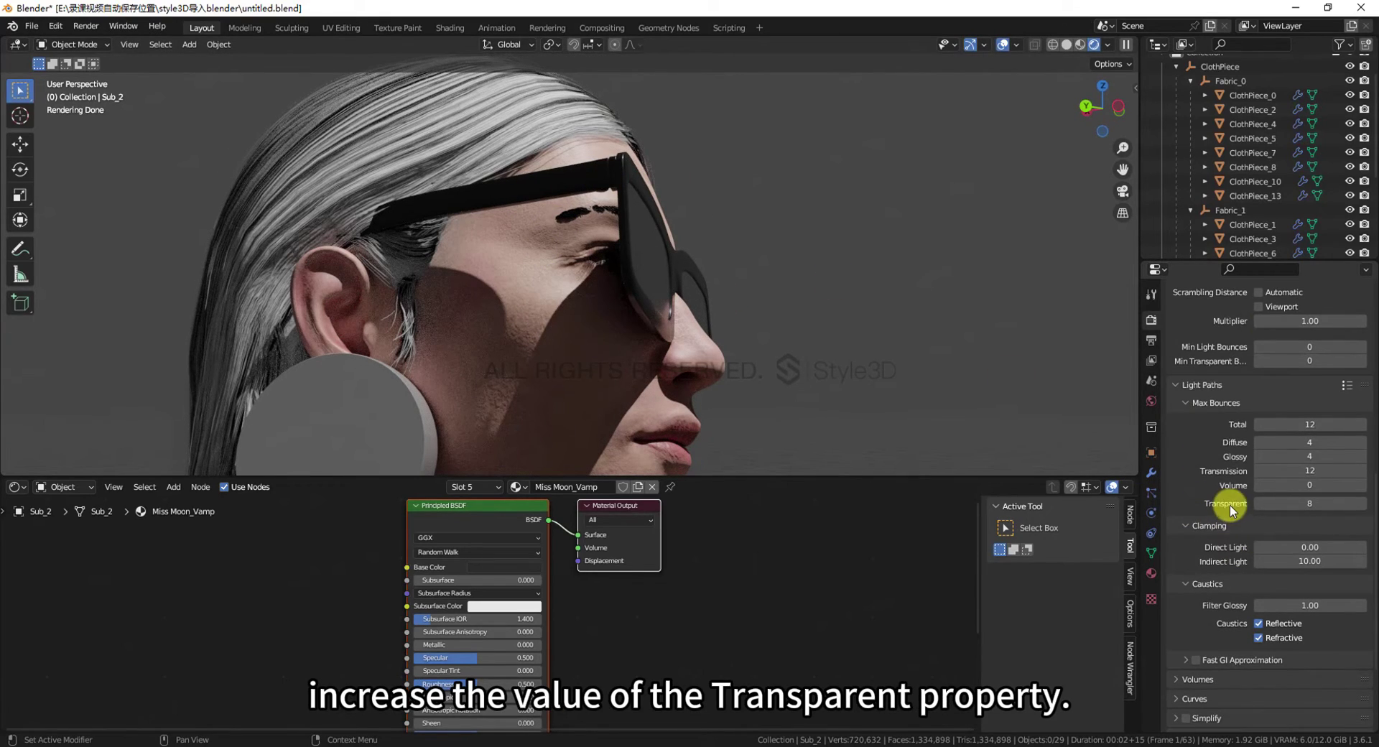
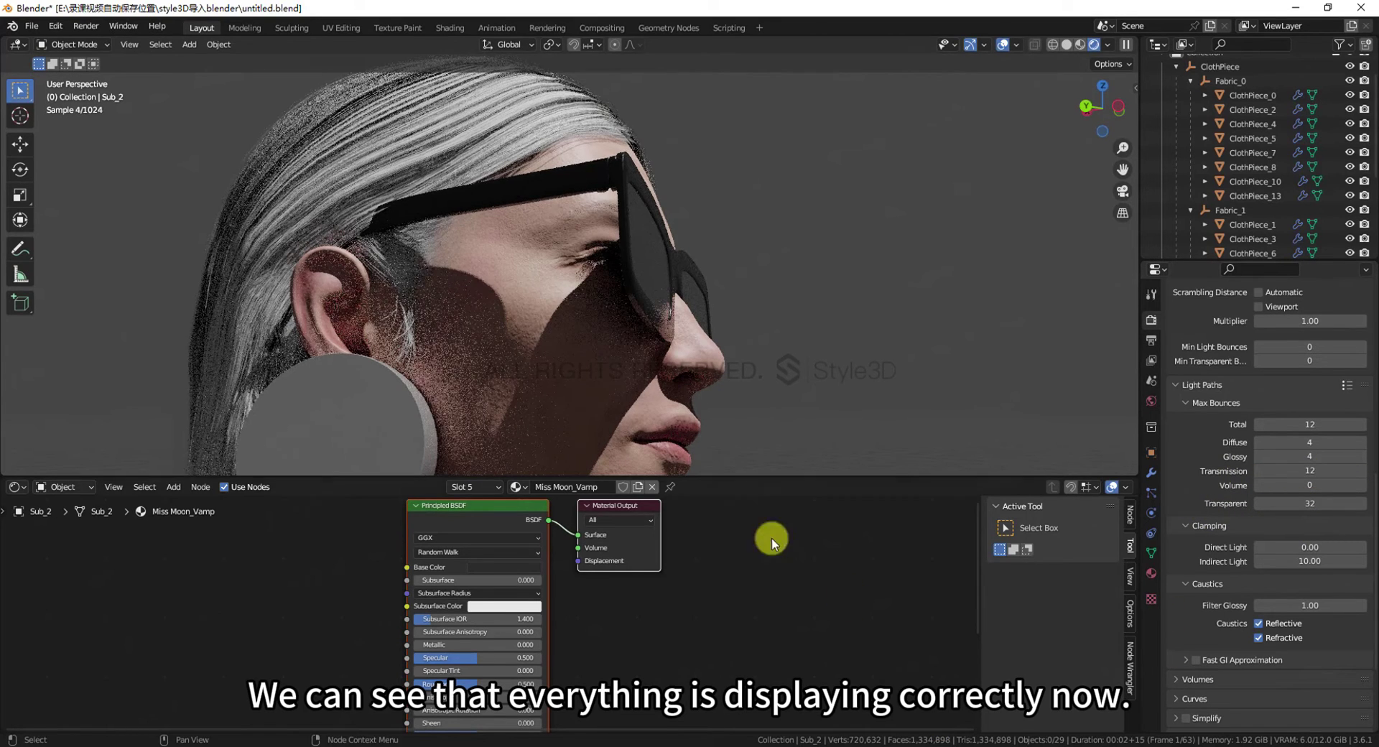
{"action": "middle_click_drag", "start_coordinate": [683, 352], "coordinate": [848, 280]}
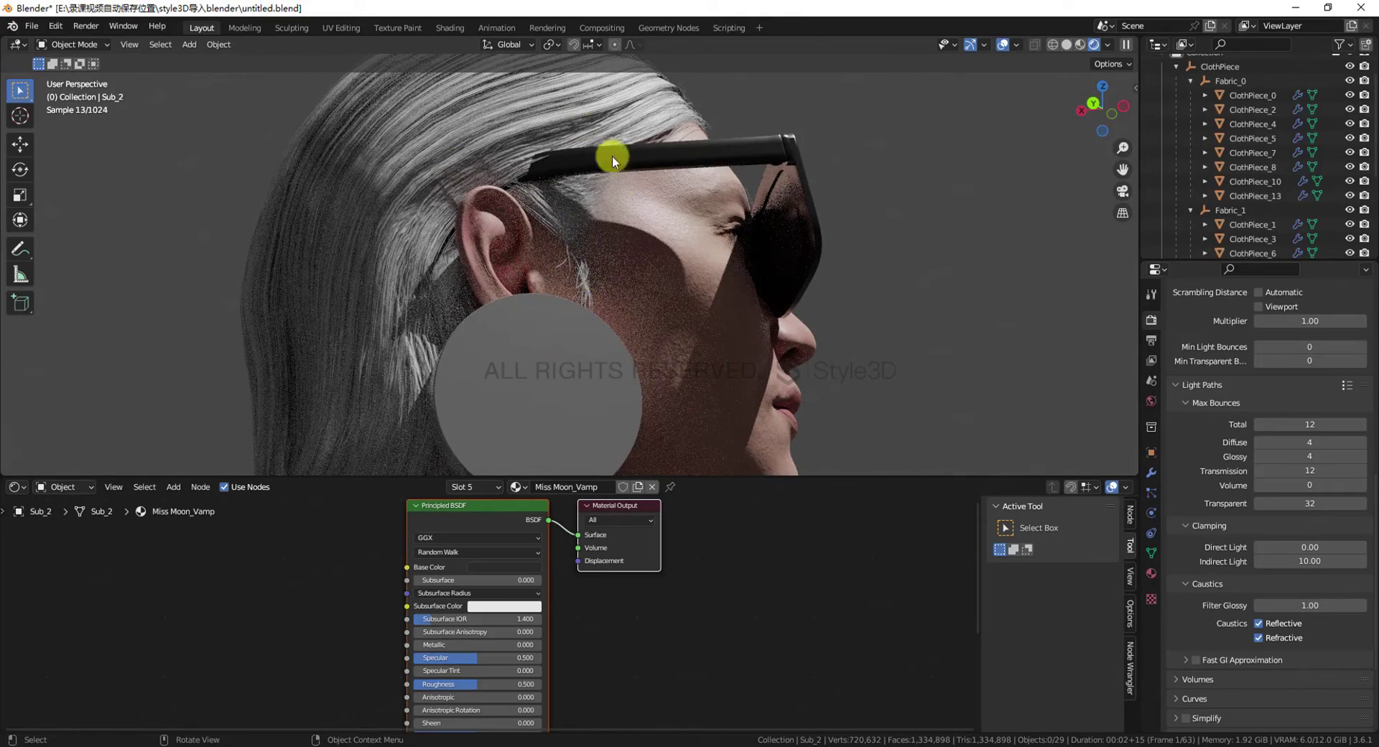
{"action": "middle_click_drag", "start_coordinate": [681, 239], "coordinate": [800, 278]}
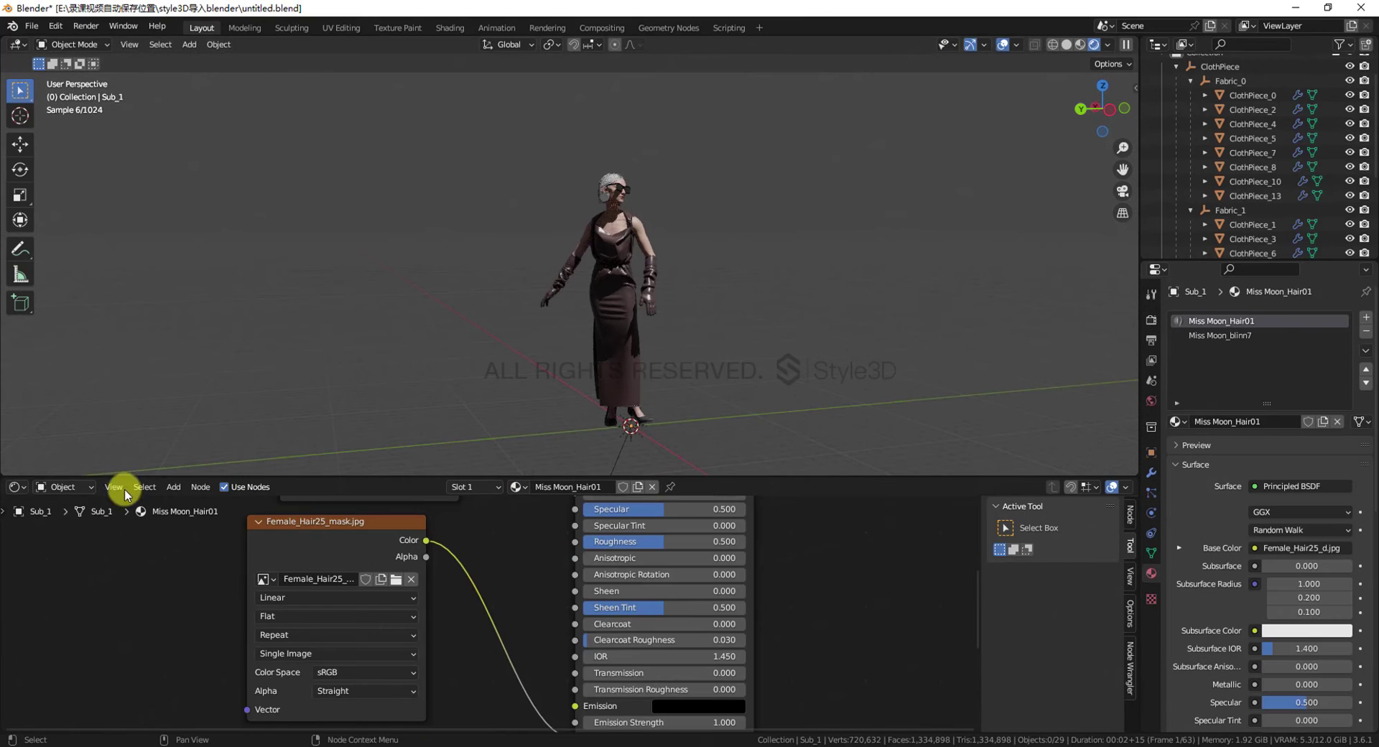
Turn the node editor area into a Timeline and show the avatar in material preview shading
{"action": "left_click", "coordinate": [17, 487]}
{"action": "left_click", "coordinate": [216, 544]}
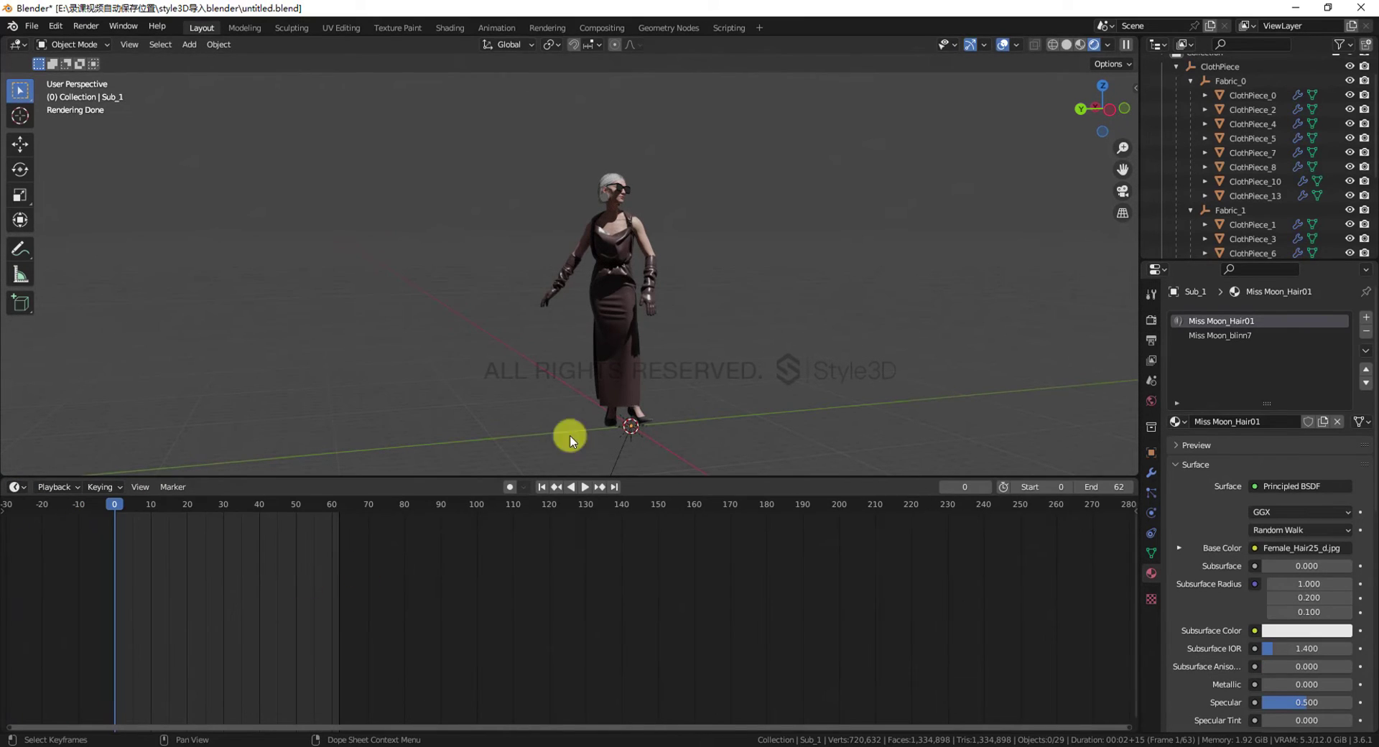
{"action": "key", "text": "z"}
{"action": "left_click", "coordinate": [720, 312]}
{"action": "scroll", "coordinate": [720, 313], "scroll_direction": "down", "scroll_amount": 1}
{"action": "middle_click_drag", "start_coordinate": [719, 313], "coordinate": [725, 316]}
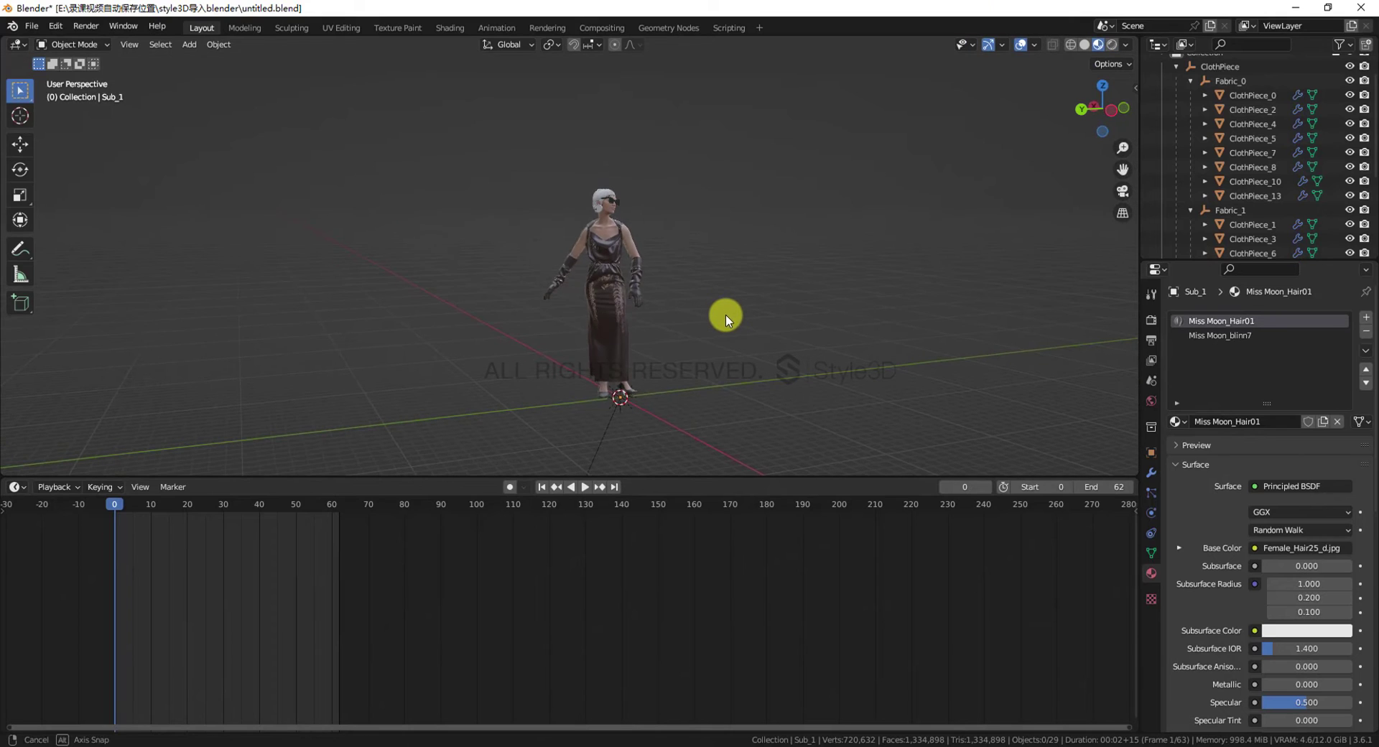
Play the avatar animation to check the moving dress, then cancel playback to return to frame 0
{"action": "key", "text": "space"}
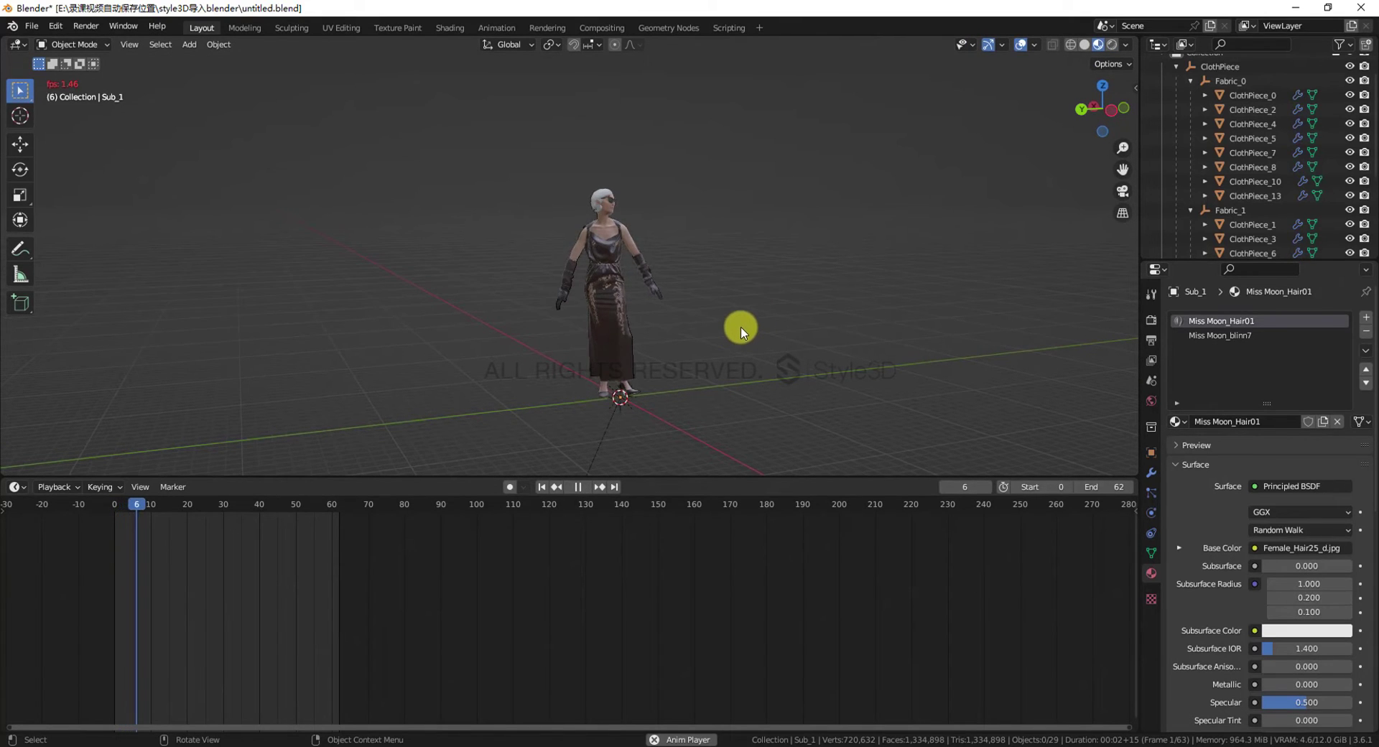
{"action": "middle_click_drag", "start_coordinate": [779, 329], "coordinate": [824, 323]}
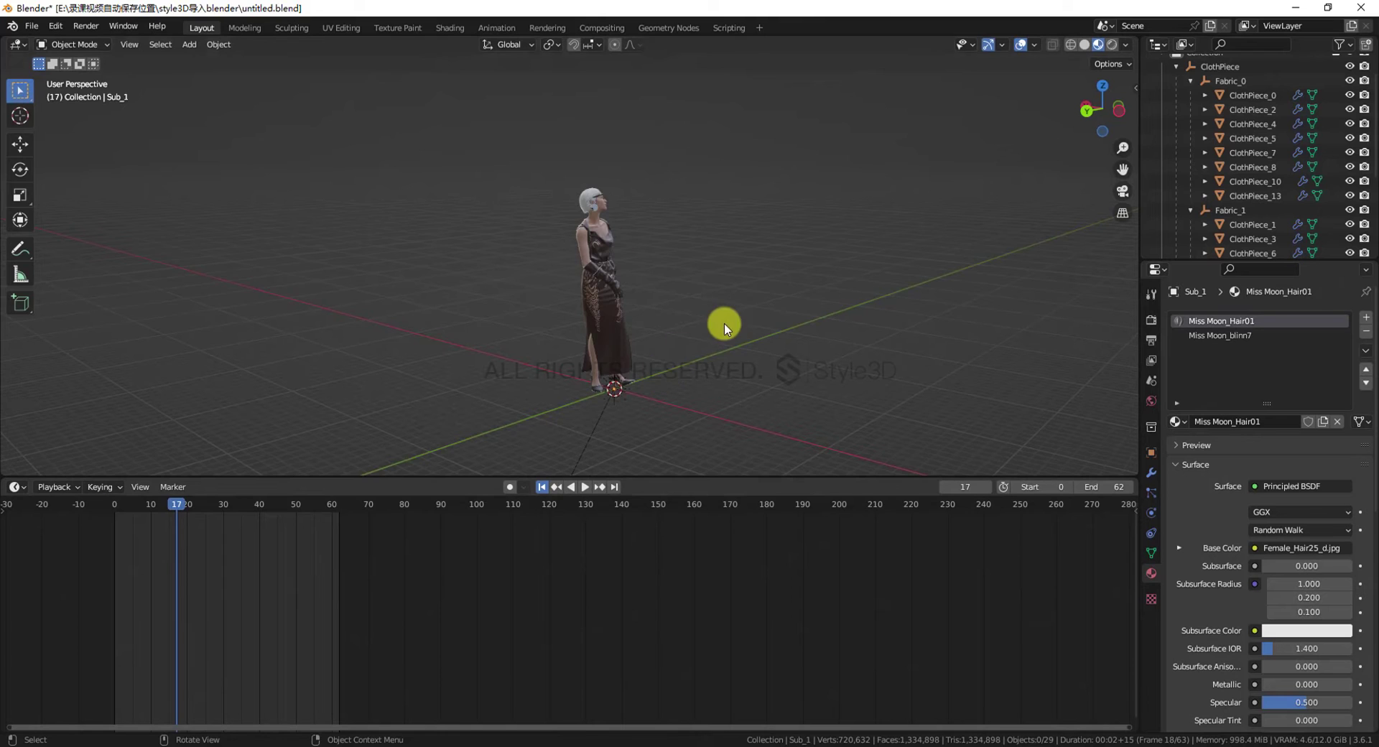
{"action": "key", "text": "Escape"}
{"action": "middle_click_drag", "start_coordinate": [697, 320], "coordinate": [648, 290]}
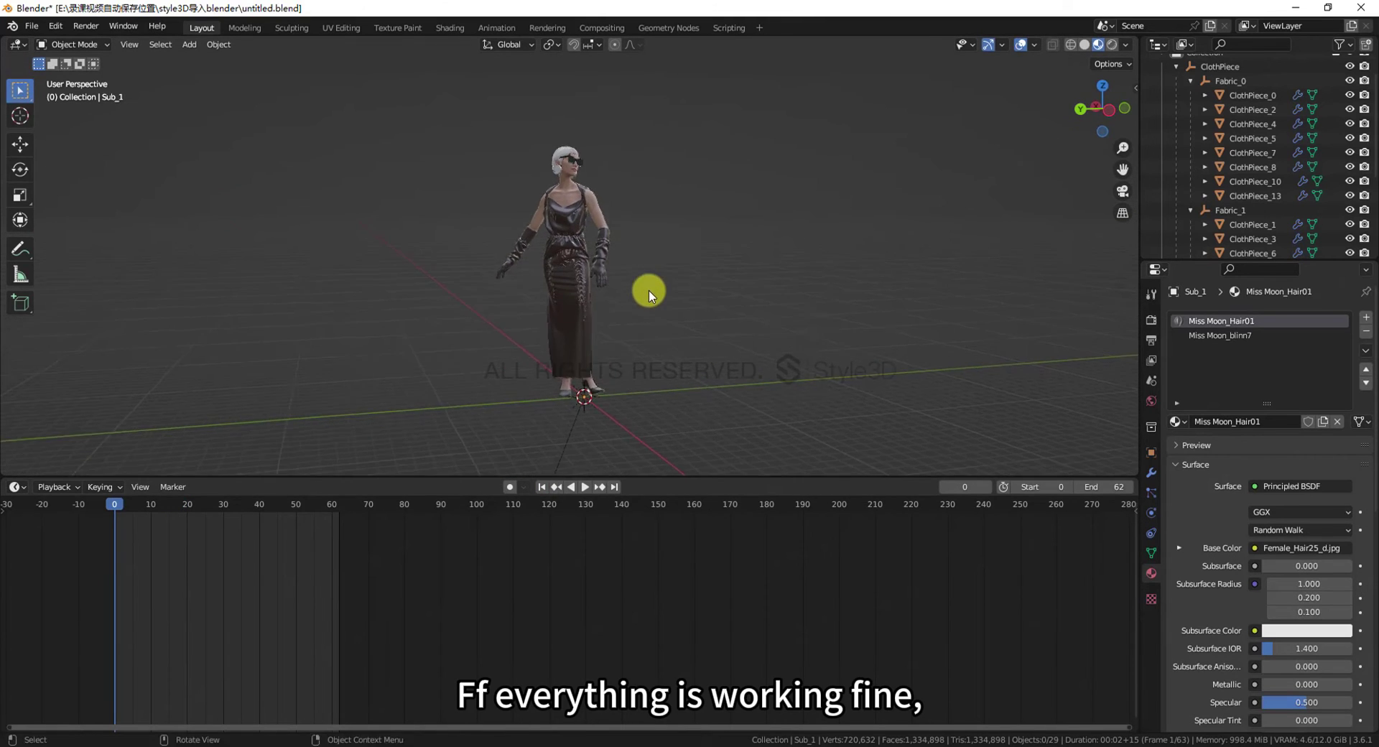
Examine the textured avatar and dress from several angles and distances
{"action": "left_click", "coordinate": [1108, 110]}
{"action": "scroll", "coordinate": [765, 276], "scroll_direction": "down", "scroll_amount": 2}
{"action": "middle_click_drag", "start_coordinate": [761, 277], "coordinate": [789, 295]}
{"action": "scroll", "coordinate": [701, 251], "scroll_direction": "up", "scroll_amount": 8}
{"action": "scroll", "coordinate": [703, 248], "scroll_direction": "down", "scroll_amount": 2}
{"action": "middle_click_drag", "start_coordinate": [725, 208], "coordinate": [713, 359], "text": "shift"}
{"action": "middle_click_drag", "start_coordinate": [716, 313], "coordinate": [675, 308]}
{"action": "scroll", "coordinate": [691, 294], "scroll_direction": "down", "scroll_amount": 4}
{"action": "mouse_move", "coordinate": [696, 287]}
{"action": "middle_mouse_down", "text": "shift"}
{"action": "mouse_move", "coordinate": [714, 233]}
{"action": "mouse_move", "coordinate": [699, 221]}
{"action": "mouse_move", "coordinate": [696, 282]}
{"action": "middle_mouse_up", "text": "shift"}
{"action": "scroll", "coordinate": [694, 265], "scroll_direction": "down", "scroll_amount": 3}
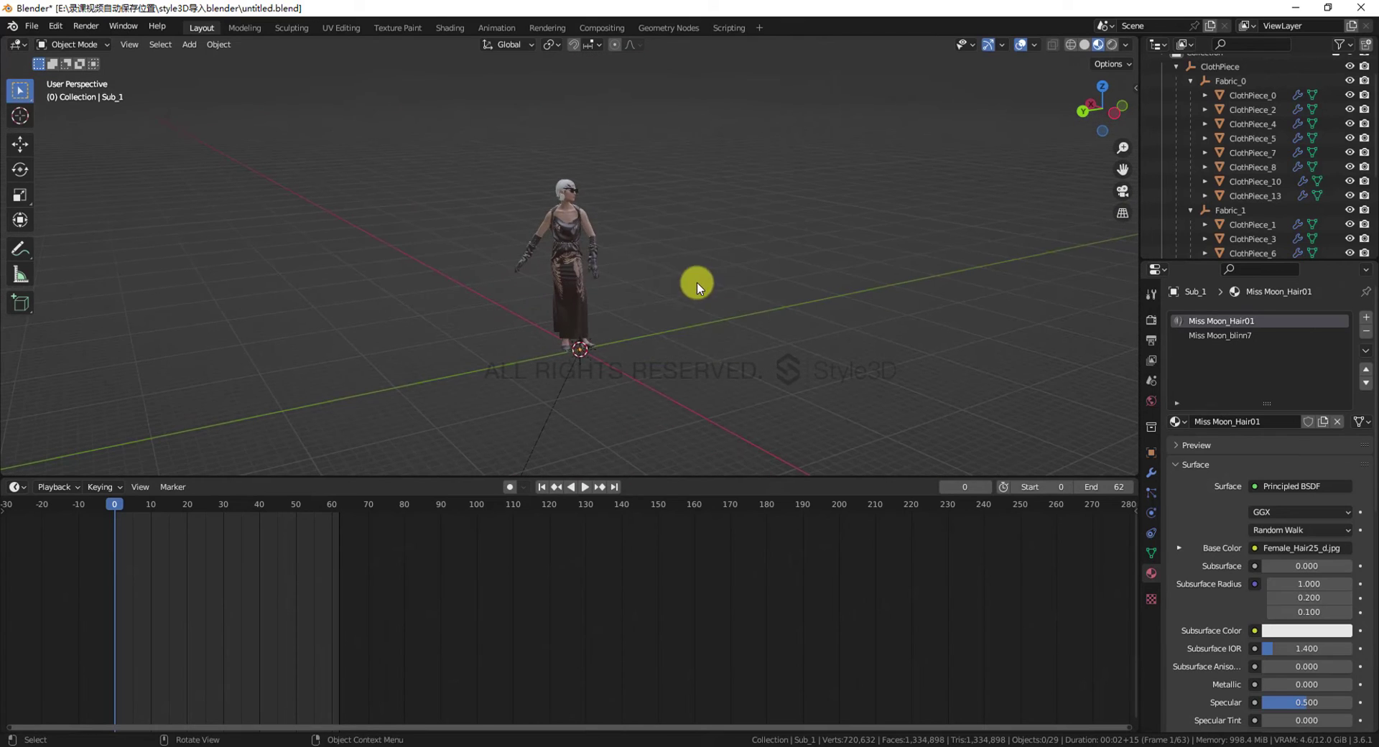
Add a cube at the avatar's feet and scale it uniformly
{"action": "key", "text": "shift+a"}
{"action": "mouse_move", "coordinate": [668, 102]}
{"action": "left_click", "coordinate": [750, 115]}
{"action": "scroll", "coordinate": [718, 262], "scroll_direction": "down", "scroll_amount": 3}
{"action": "key", "text": "s"}
{"action": "middle_click_drag", "start_coordinate": [761, 244], "coordinate": [733, 261]}
{"action": "left_click", "coordinate": [647, 267]}
Widen the cube horizontally into a broad floor slab and lower it beneath the avatar's feet
{"action": "key", "text": "s"}
{"action": "key", "text": "shift+z"}
{"action": "left_click", "coordinate": [754, 284]}
{"action": "key", "text": "s"}
{"action": "left_click", "coordinate": [862, 305]}
{"action": "key", "text": "g"}
{"action": "key", "text": "z"}
Add a plane, scale it up and rotate it 90 degrees about the Y axis to stand upright
{"action": "scroll", "coordinate": [708, 300], "scroll_direction": "up", "scroll_amount": 5}
{"action": "key", "text": "shift+a"}
{"action": "mouse_move", "coordinate": [732, 261]}
{"action": "left_click", "coordinate": [850, 265]}
{"action": "middle_click_drag", "start_coordinate": [574, 266], "coordinate": [595, 326]}
{"action": "key", "text": "s"}
{"action": "left_click", "coordinate": [906, 301]}
{"action": "key", "text": "r"}
{"action": "key", "text": "y"}
{"action": "key", "text": "9"}
{"action": "key", "text": "0"}
{"action": "key", "text": "Return"}
Raise and enlarge the upright plane, and move it along X behind the avatar as a backdrop
{"action": "key", "text": "g"}
{"action": "key", "text": "z"}
{"action": "key", "text": "s"}
{"action": "middle_click_drag", "start_coordinate": [810, 247], "coordinate": [846, 357]}
{"action": "left_click", "coordinate": [898, 249]}
{"action": "key", "text": "g"}
{"action": "key", "text": "x"}
{"action": "left_click", "coordinate": [837, 258]}
Create a new material for the floor slab in the Shader Editor
{"action": "left_click", "coordinate": [725, 320]}
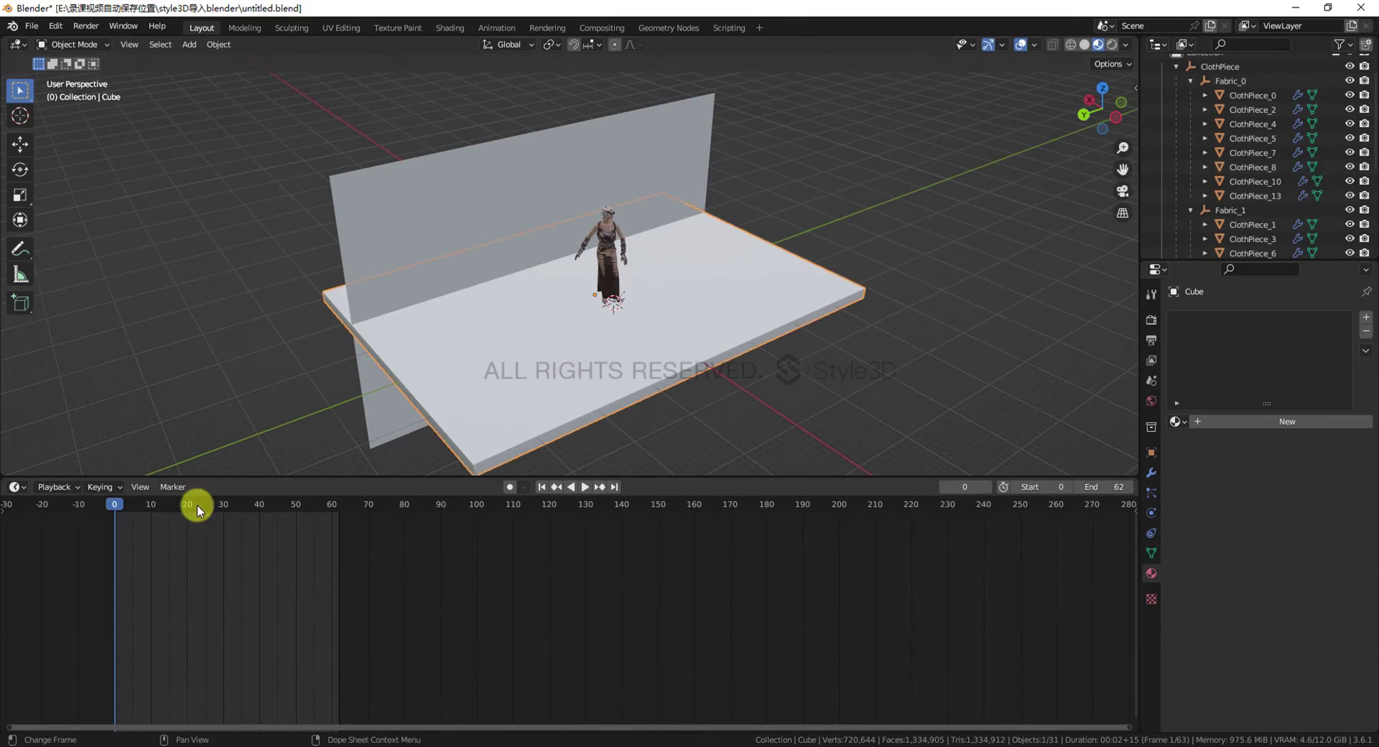
{"action": "left_click", "coordinate": [20, 488]}
{"action": "left_click", "coordinate": [60, 620]}
{"action": "left_click", "coordinate": [583, 489]}
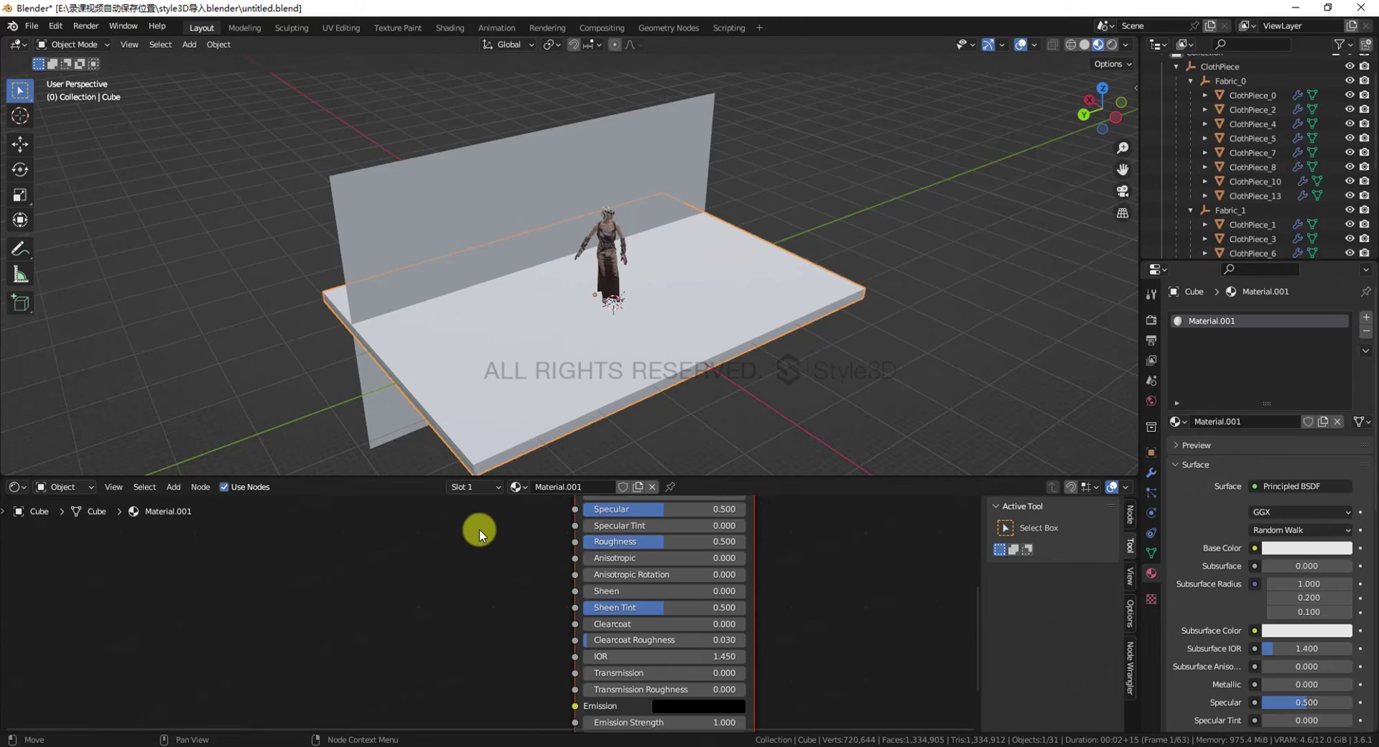
{"action": "scroll", "coordinate": [480, 528], "scroll_direction": "down", "scroll_amount": 3}
{"action": "scroll", "coordinate": [411, 663], "scroll_direction": "up", "scroll_amount": 5}
{"action": "scroll", "coordinate": [410, 599], "scroll_direction": "down", "scroll_amount": 3}
{"action": "middle_click_drag", "start_coordinate": [411, 665], "coordinate": [398, 569]}
Set the floor material's Metallic to 0.350 and Roughness to 0.064
{"action": "left_click_drag", "start_coordinate": [556, 593], "coordinate": [681, 593]}
{"action": "left_click_drag", "start_coordinate": [591, 641], "coordinate": [528, 636]}
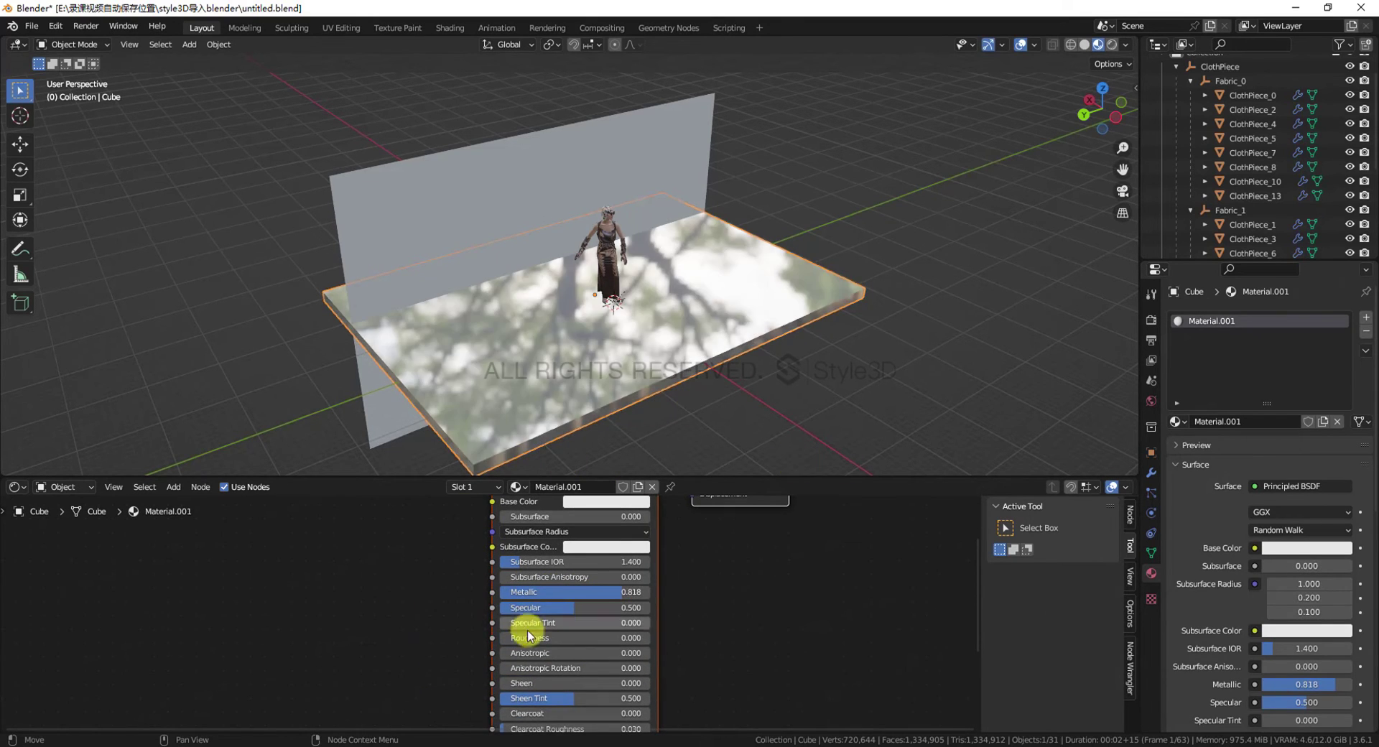
{"action": "scroll", "coordinate": [574, 431], "scroll_direction": "up", "scroll_amount": 6}
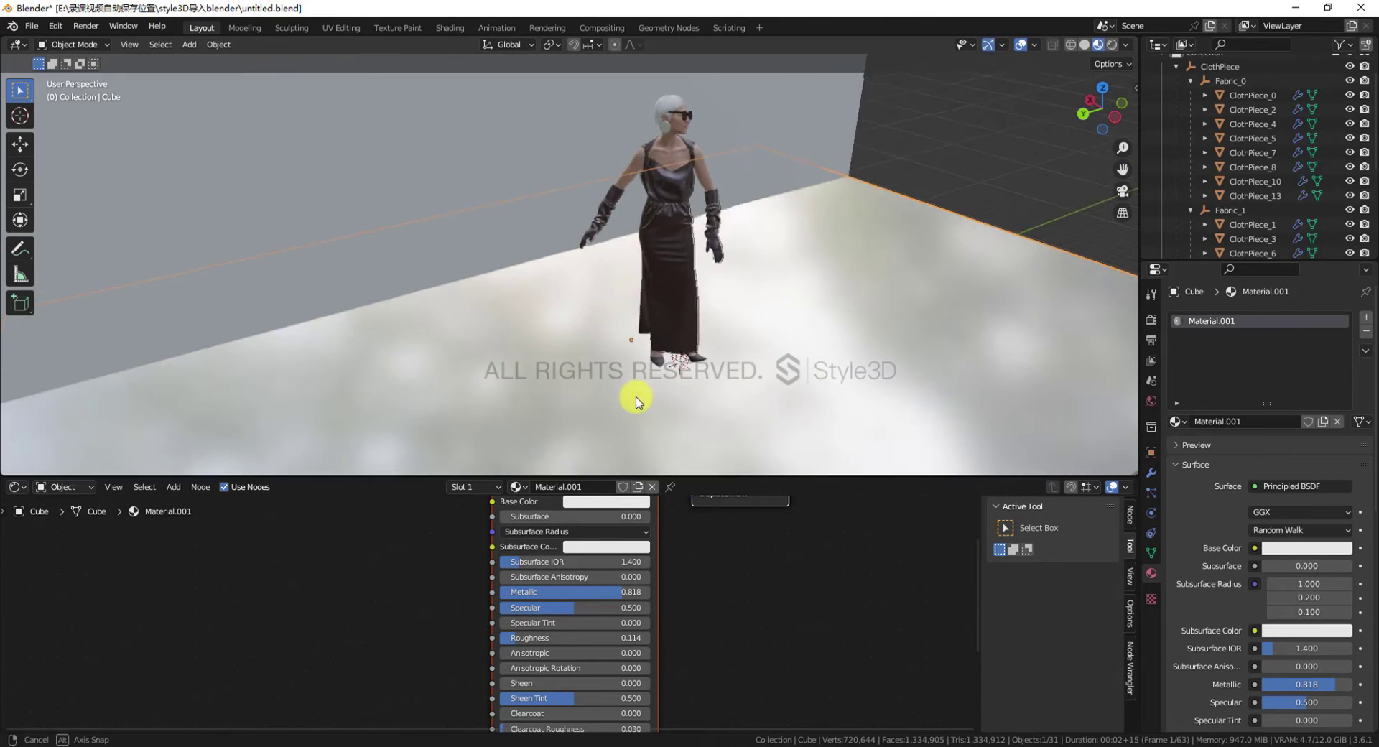
{"action": "left_click_drag", "start_coordinate": [611, 600], "coordinate": [541, 412]}
{"action": "middle_click_drag", "start_coordinate": [541, 413], "coordinate": [595, 470]}
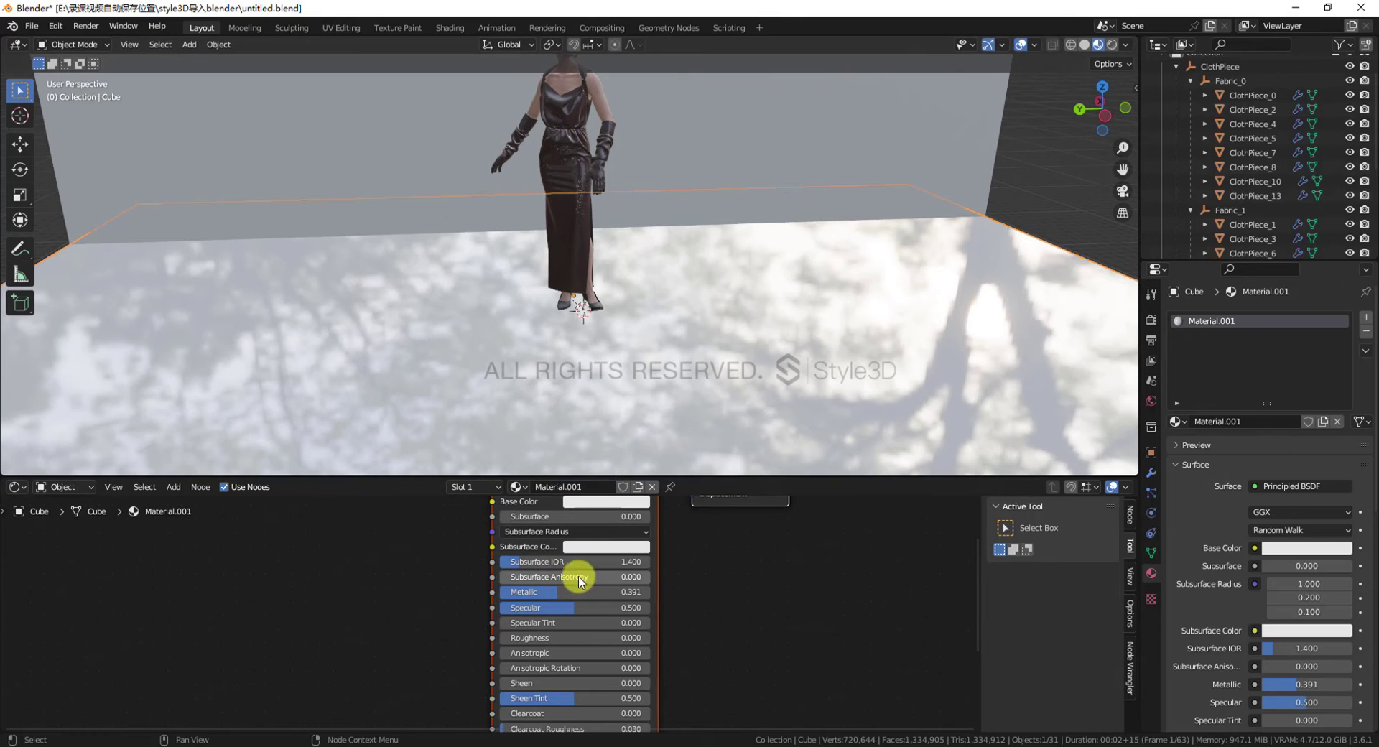
{"action": "mouse_move", "coordinate": [568, 407]}
{"action": "left_mouse_down"}
{"action": "mouse_move", "coordinate": [591, 407]}
{"action": "mouse_move", "coordinate": [564, 409]}
{"action": "left_mouse_up"}
{"action": "left_click_drag", "start_coordinate": [552, 639], "coordinate": [561, 452]}
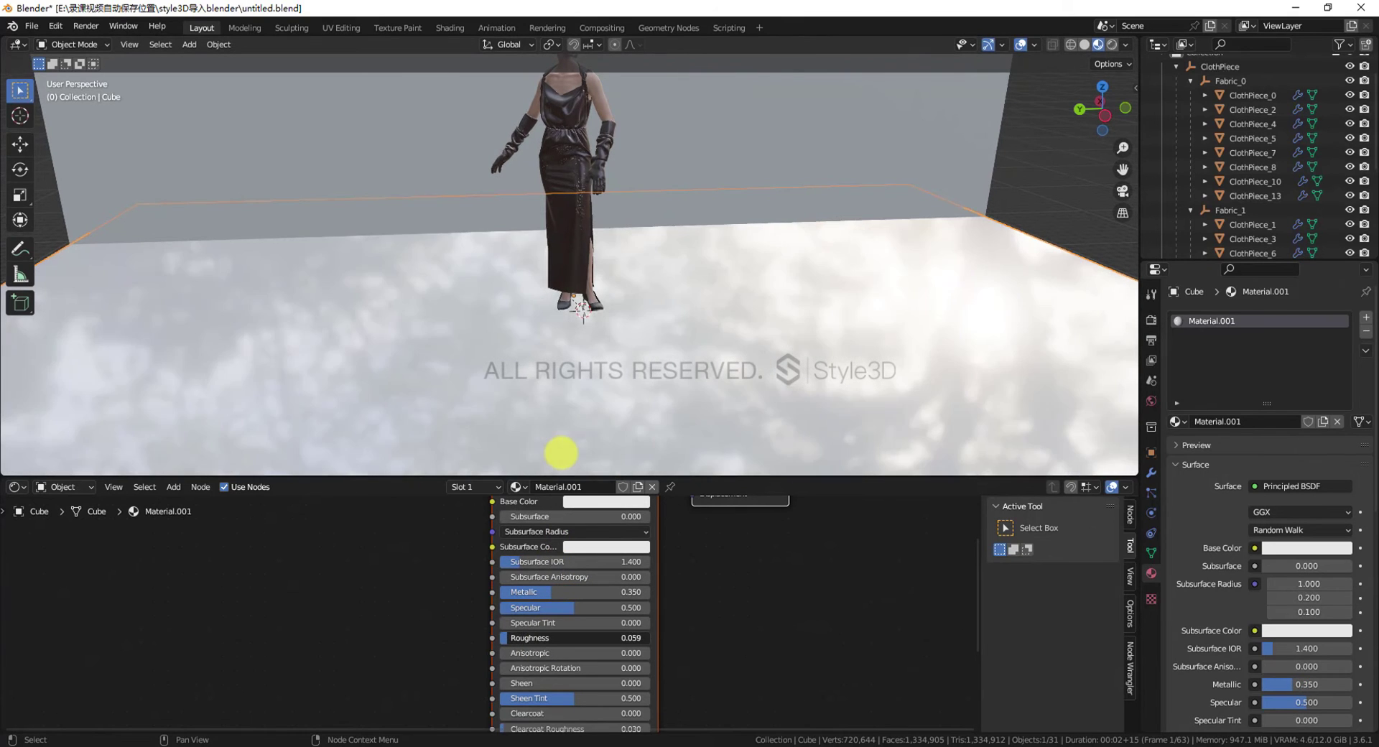
{"action": "scroll", "coordinate": [579, 429], "scroll_direction": "down", "scroll_amount": 6}
{"action": "middle_click_drag", "start_coordinate": [609, 415], "coordinate": [711, 339]}
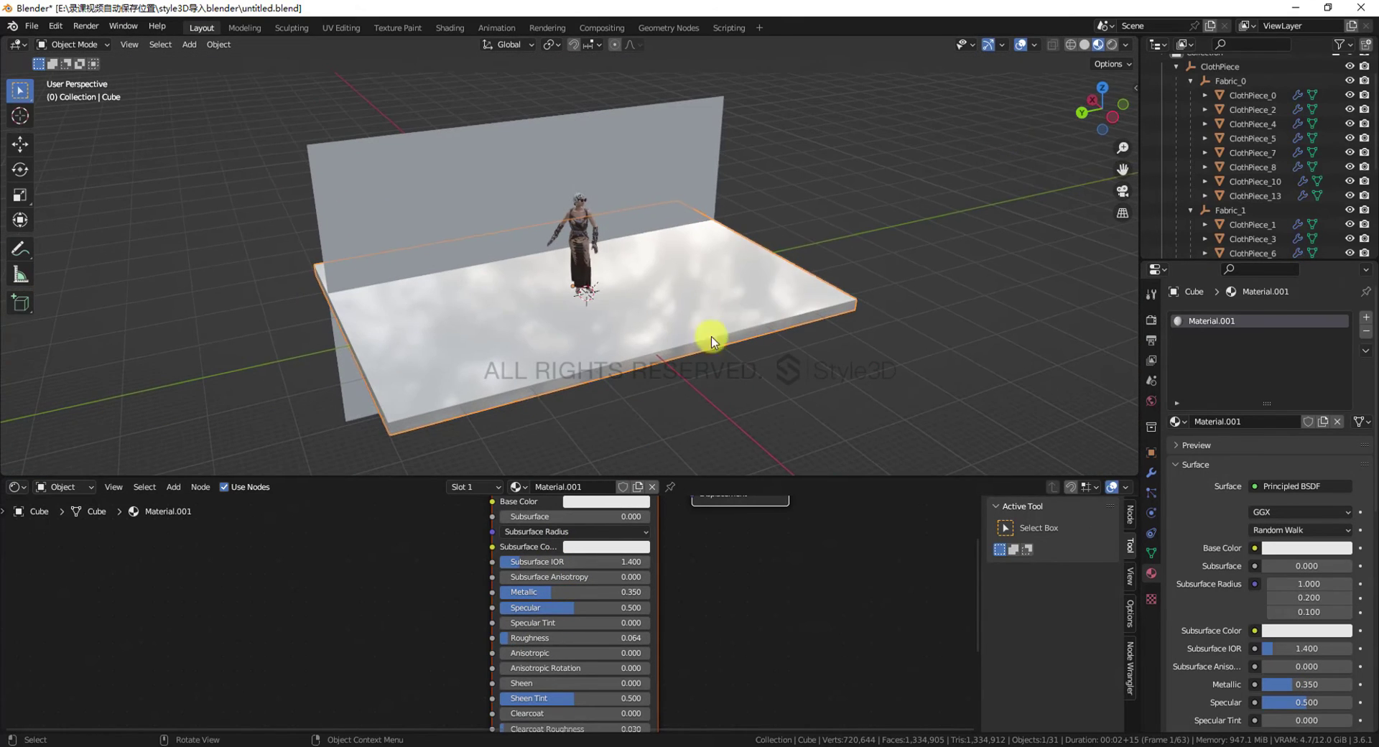
Show the scene in rendered shading and assign the floor's Material.001 to the backdrop plane
{"action": "left_click", "coordinate": [1110, 46]}
{"action": "scroll", "coordinate": [705, 289], "scroll_direction": "up", "scroll_amount": 5}
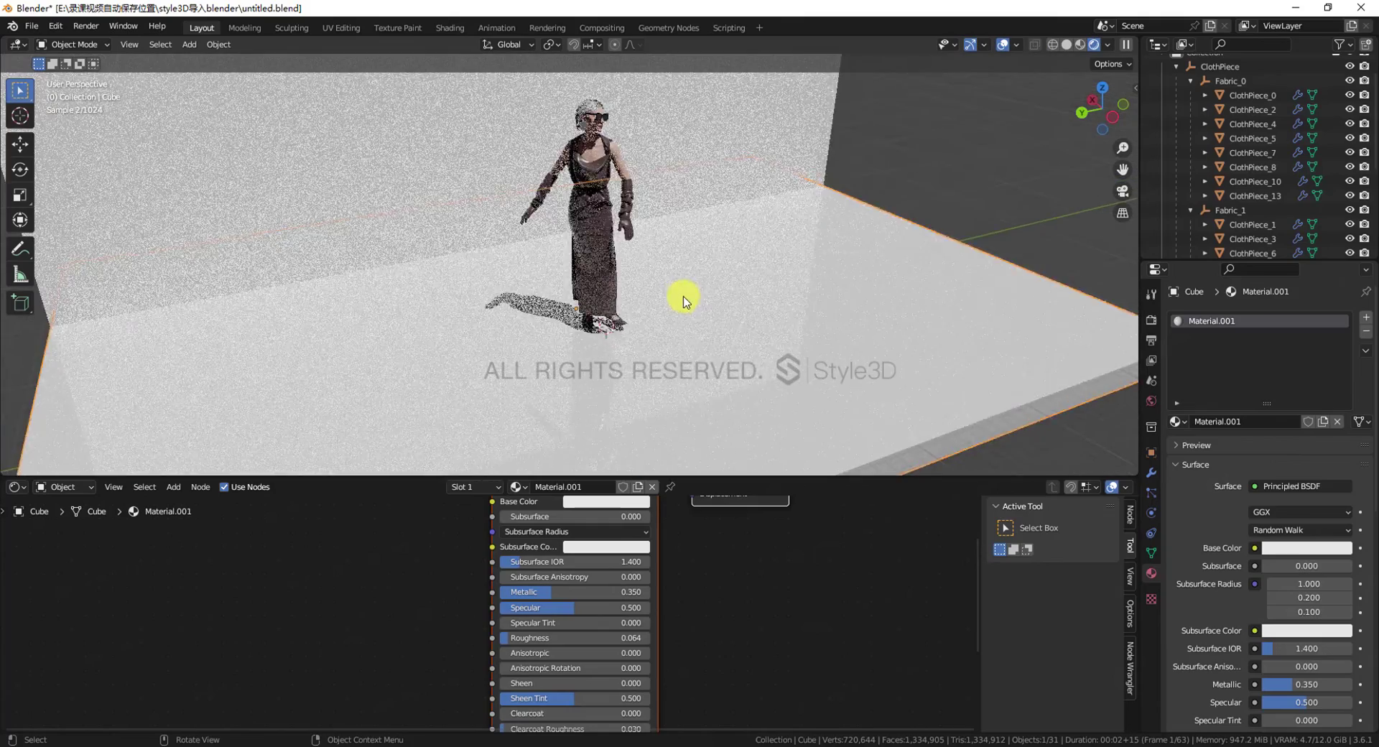
{"action": "mouse_move", "coordinate": [683, 302]}
{"action": "middle_mouse_down"}
{"action": "mouse_move", "coordinate": [715, 313]}
{"action": "mouse_move", "coordinate": [703, 298]}
{"action": "middle_mouse_up"}
{"action": "left_click", "coordinate": [422, 209]}
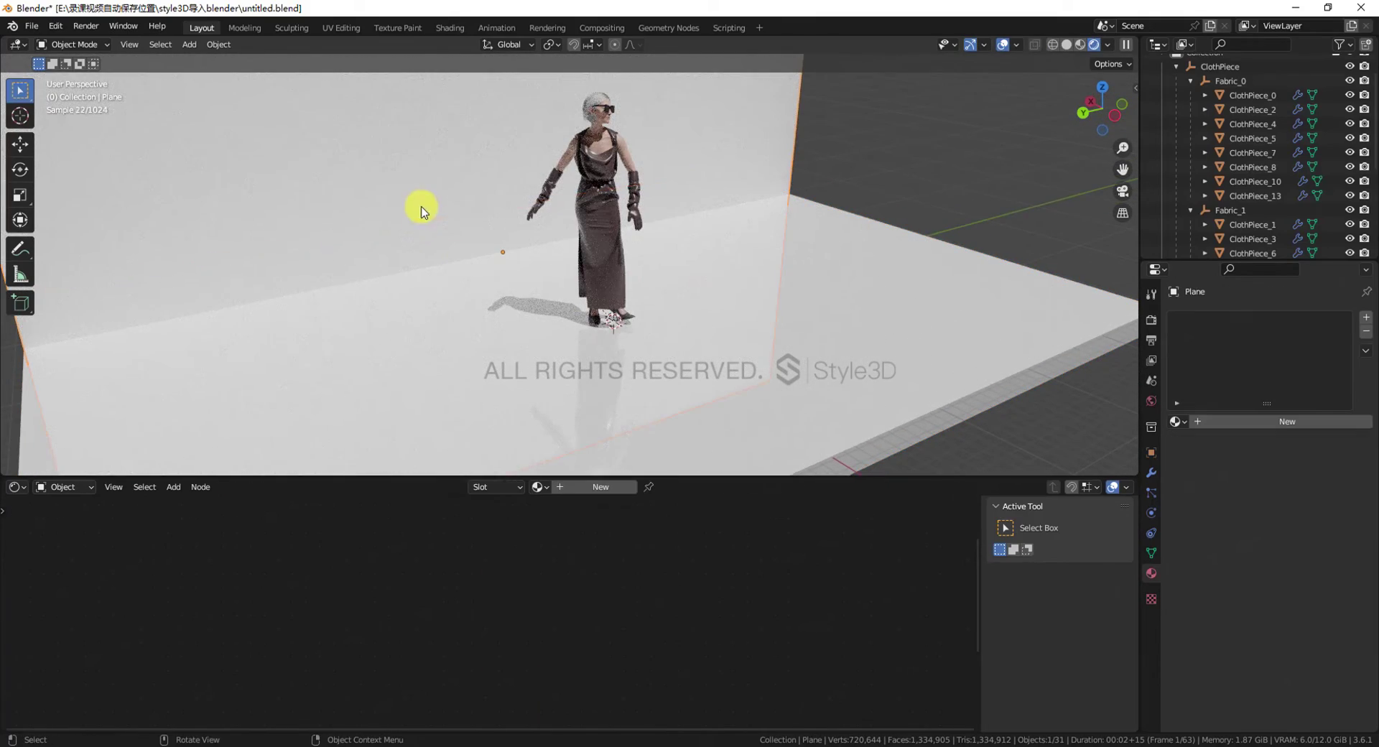
{"action": "left_click", "coordinate": [538, 487]}
{"action": "left_click", "coordinate": [601, 520]}
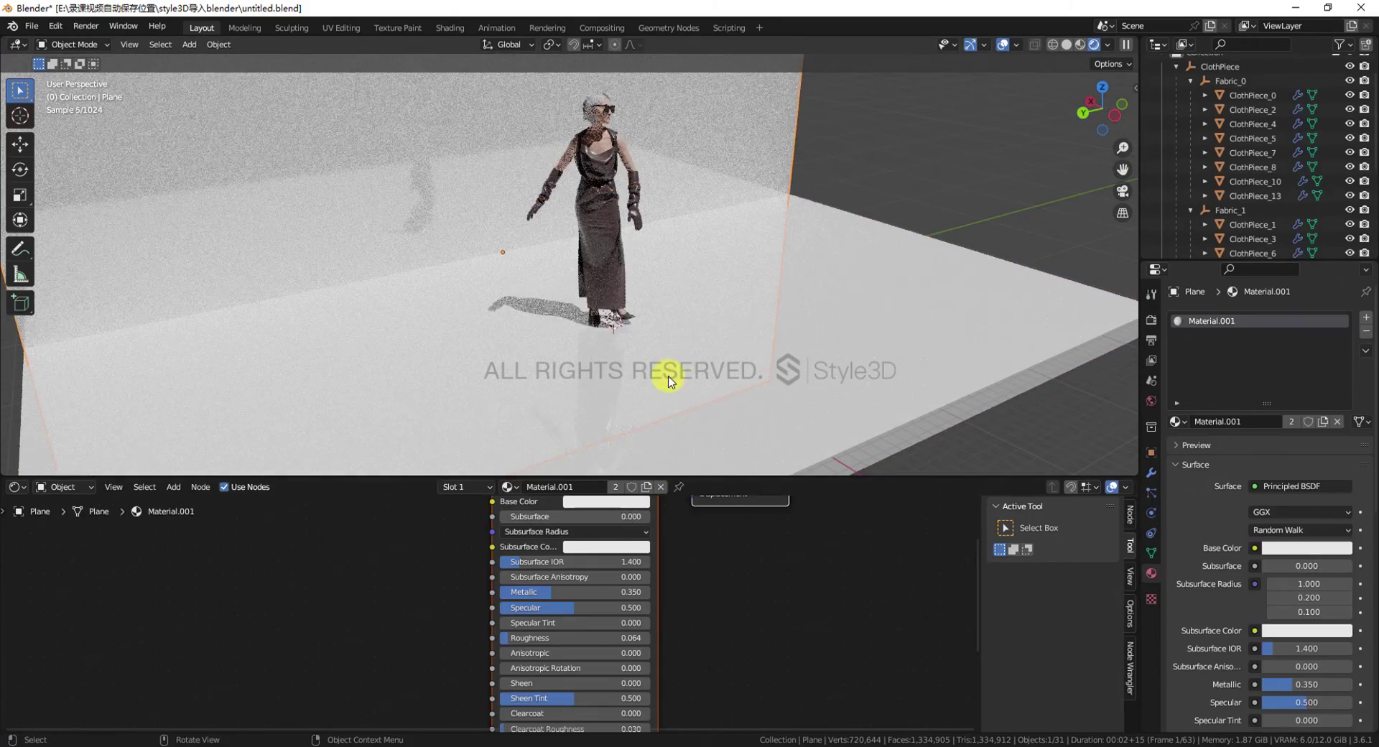
{"action": "scroll", "coordinate": [670, 378], "scroll_direction": "down", "scroll_amount": 2}
{"action": "middle_click_drag", "start_coordinate": [670, 378], "coordinate": [645, 358]}
{"action": "left_click", "coordinate": [774, 287]}
{"action": "middle_click_drag", "start_coordinate": [671, 297], "coordinate": [747, 298]}
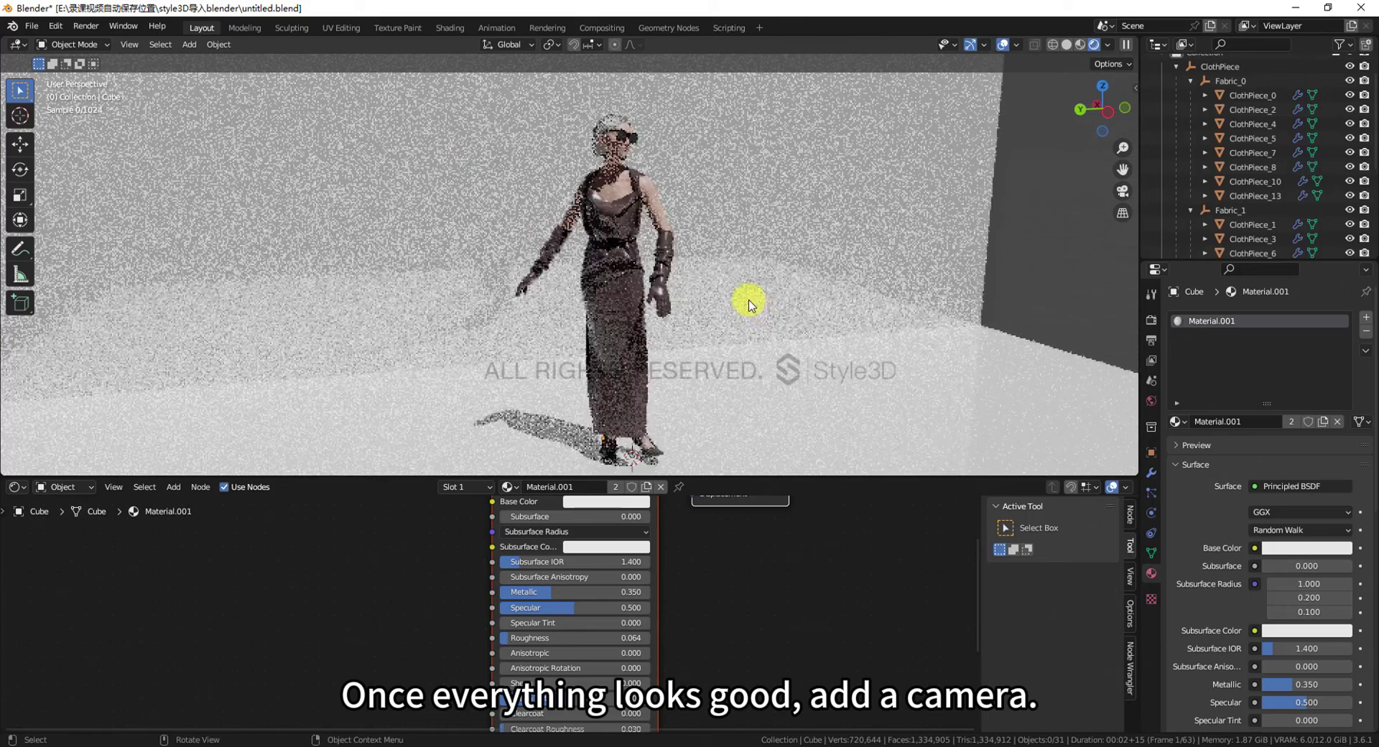
Return to material preview shading and add a camera to the scene
{"action": "left_click", "coordinate": [1081, 45]}
{"action": "scroll", "coordinate": [747, 299], "scroll_direction": "down", "scroll_amount": 5}
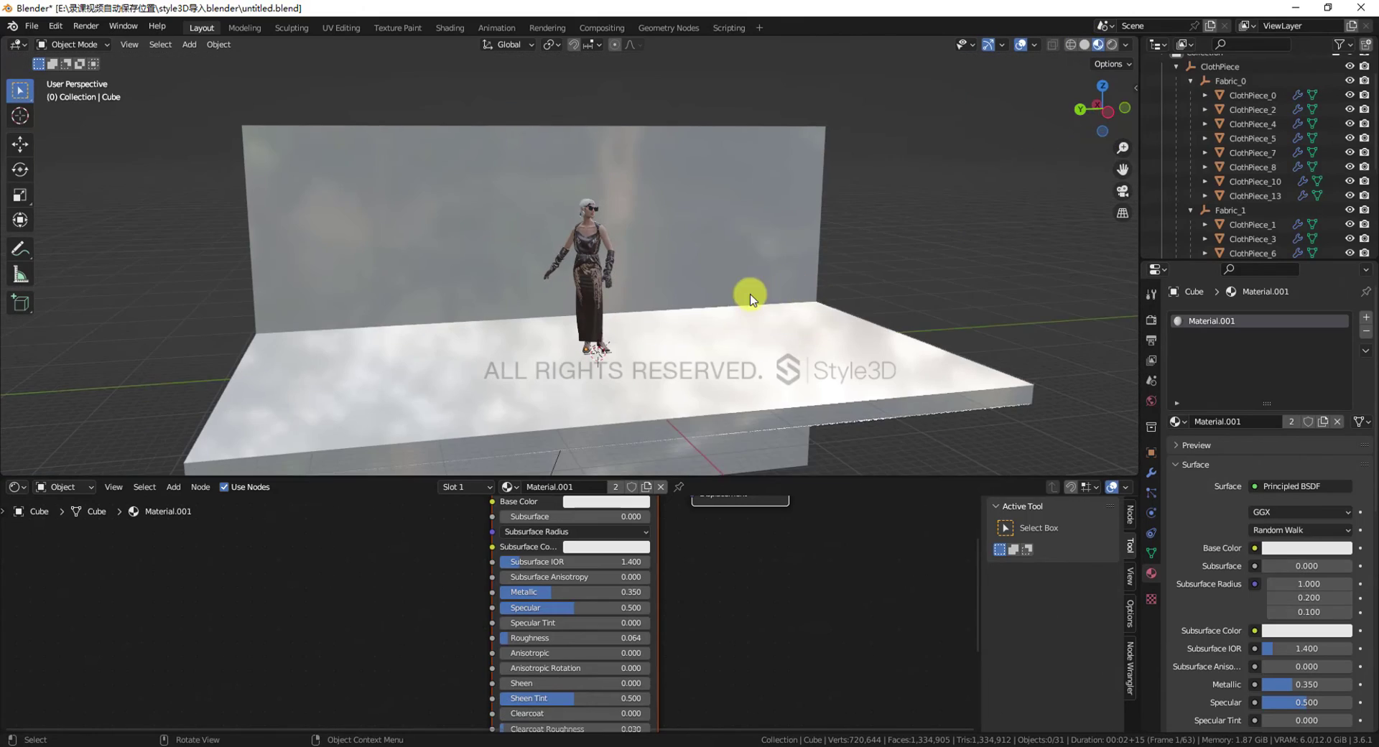
{"action": "key", "text": "shift+a"}
{"action": "left_click", "coordinate": [703, 507]}
{"action": "scroll", "coordinate": [783, 270], "scroll_direction": "down", "scroll_amount": 3}
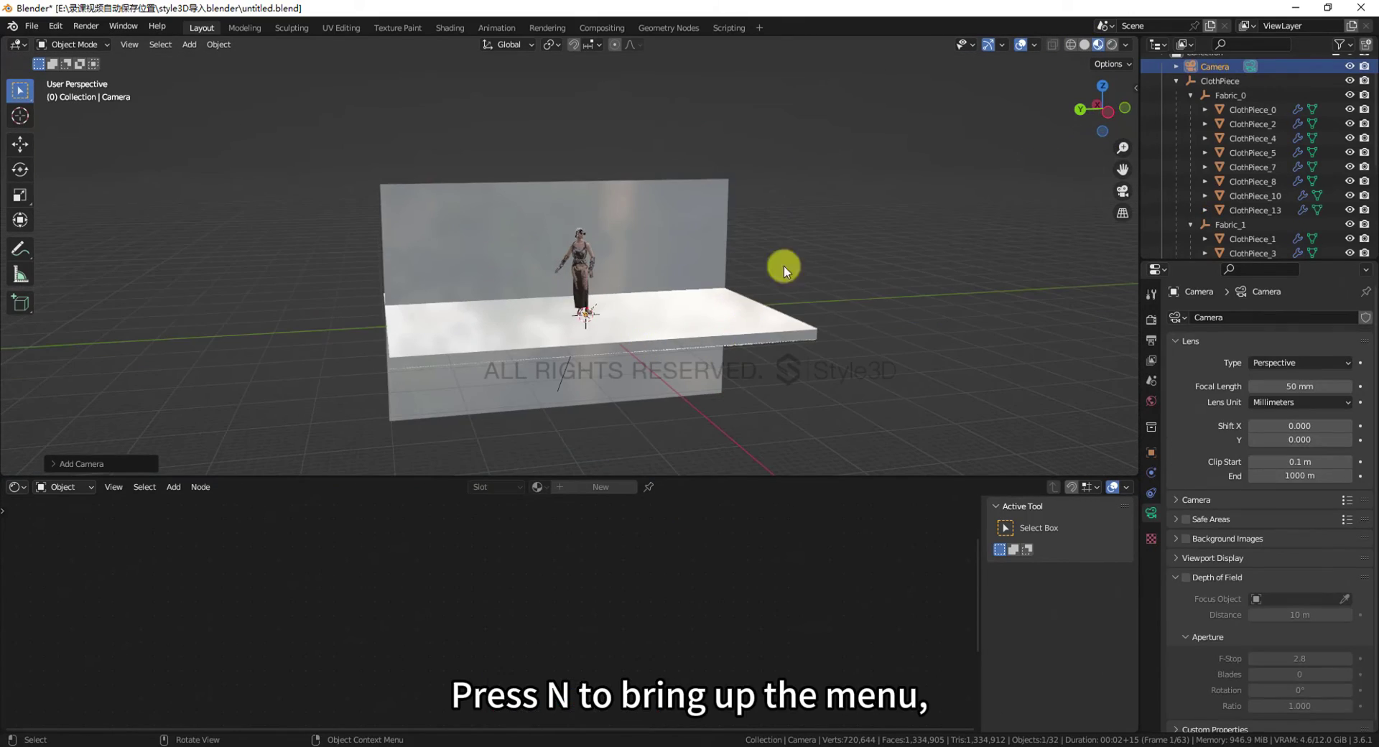
Enable the Camera to View lock for the 3D view
{"action": "left_click", "coordinate": [1131, 153]}
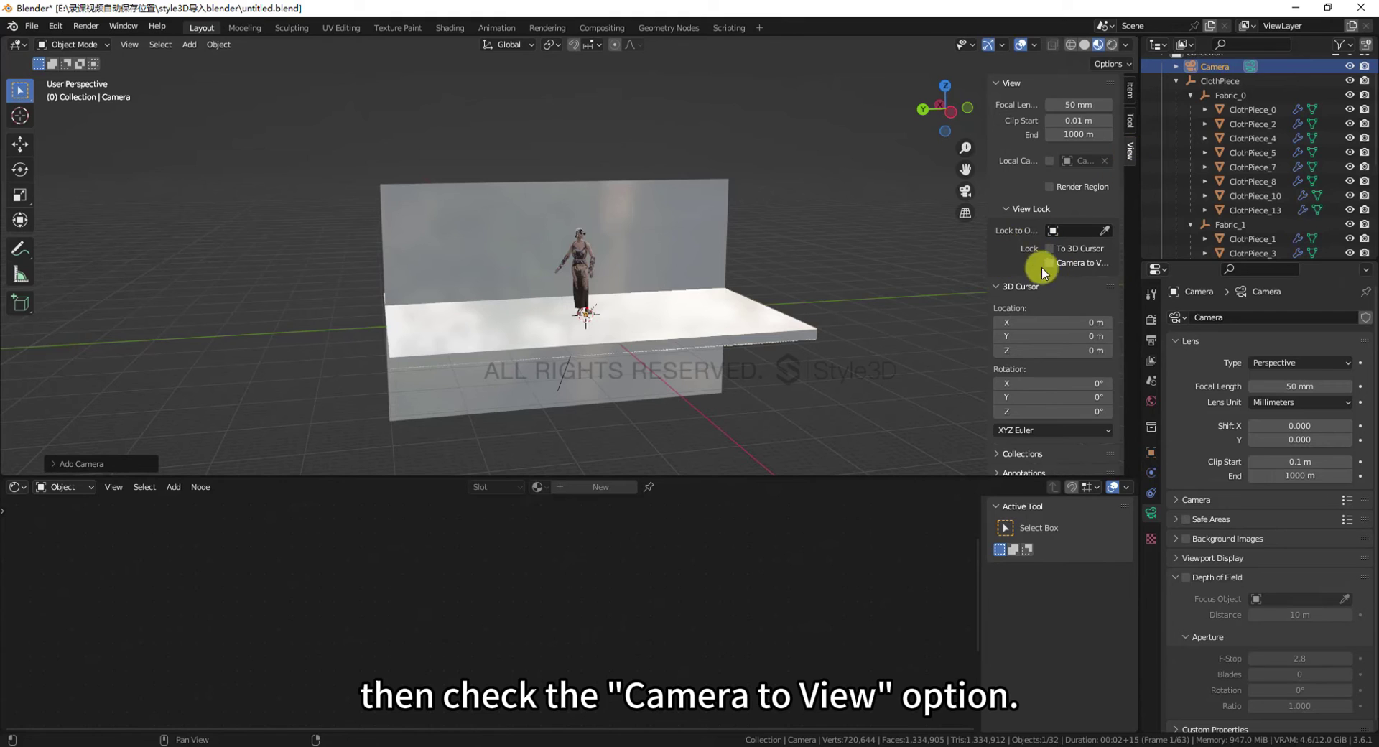
{"action": "left_click", "coordinate": [1071, 266]}
{"action": "key", "text": "n"}
{"action": "scroll", "coordinate": [793, 275], "scroll_direction": "up", "scroll_amount": 2}
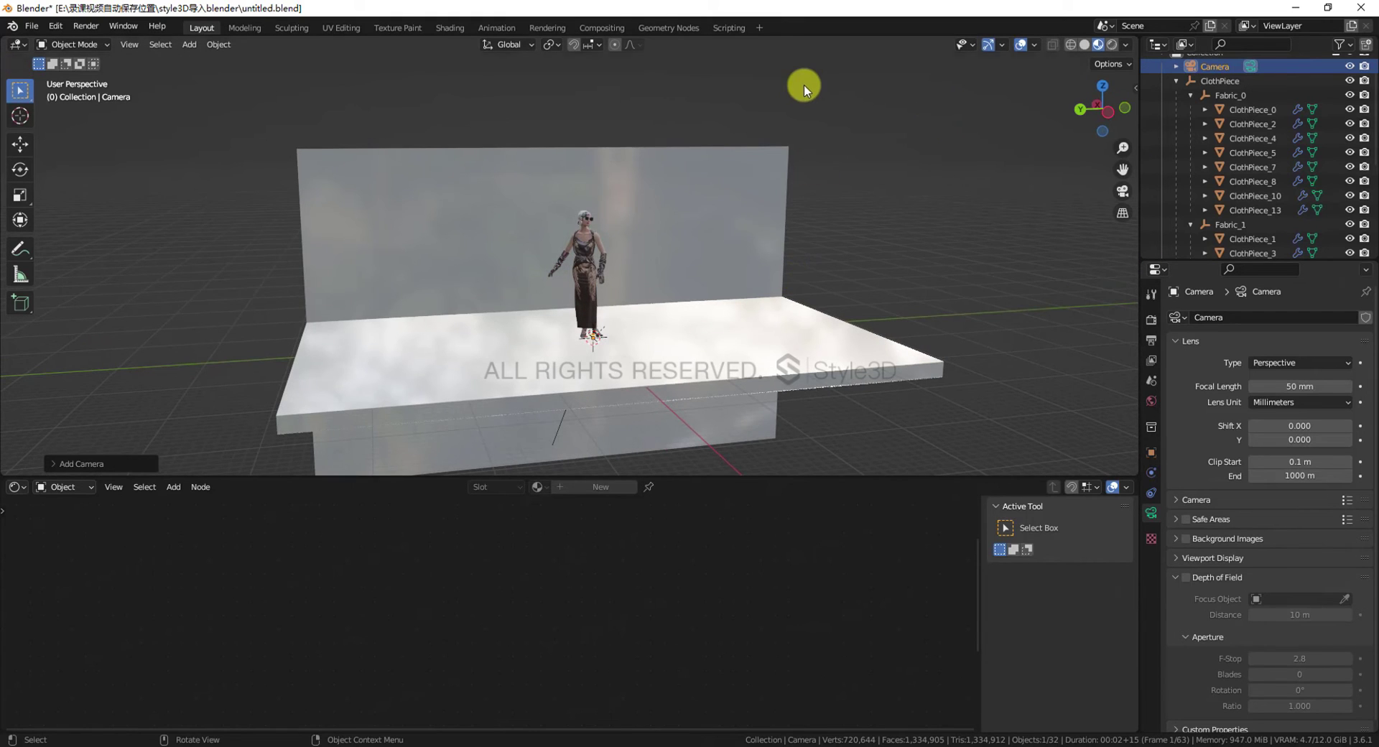
Look through the camera, frame the avatar's full figure and set the Focal Length to 44 mm
{"action": "left_click", "coordinate": [1123, 191]}
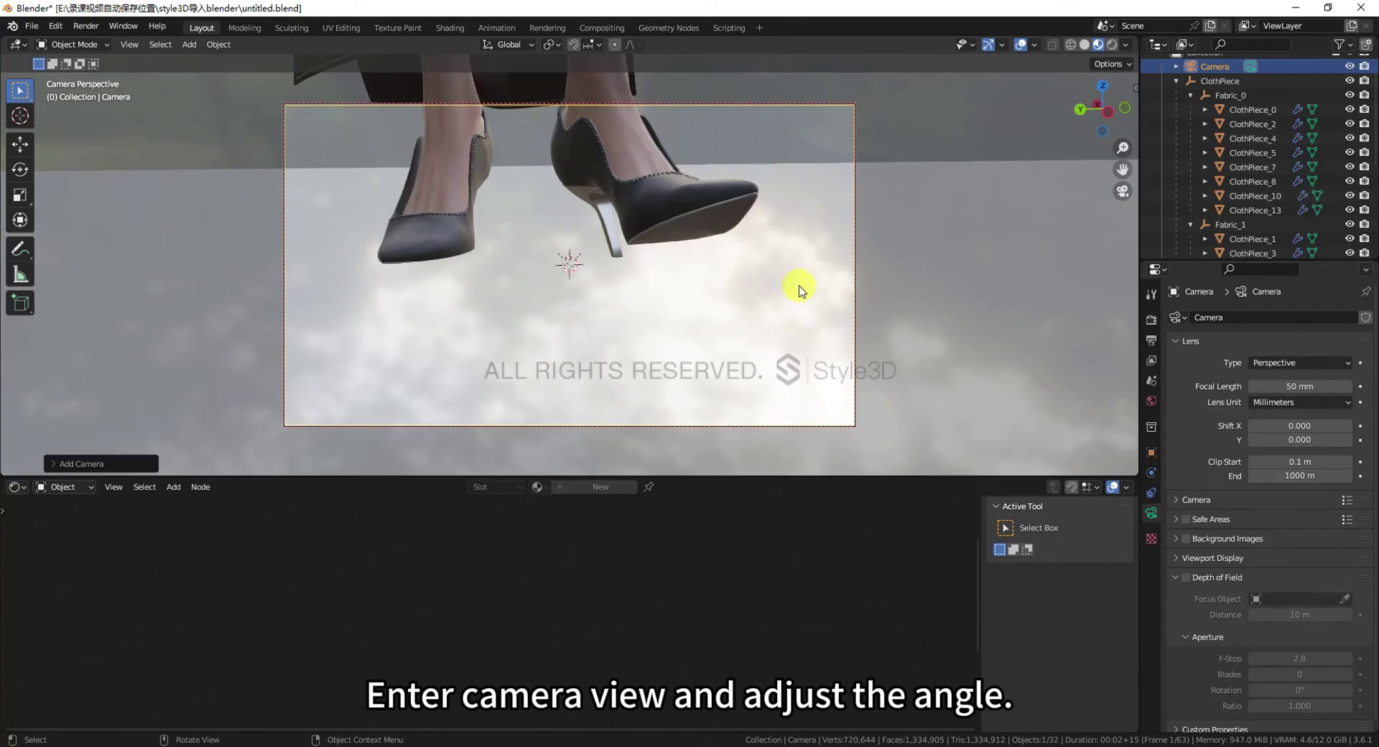
{"action": "middle_click_drag", "start_coordinate": [781, 218], "coordinate": [768, 300]}
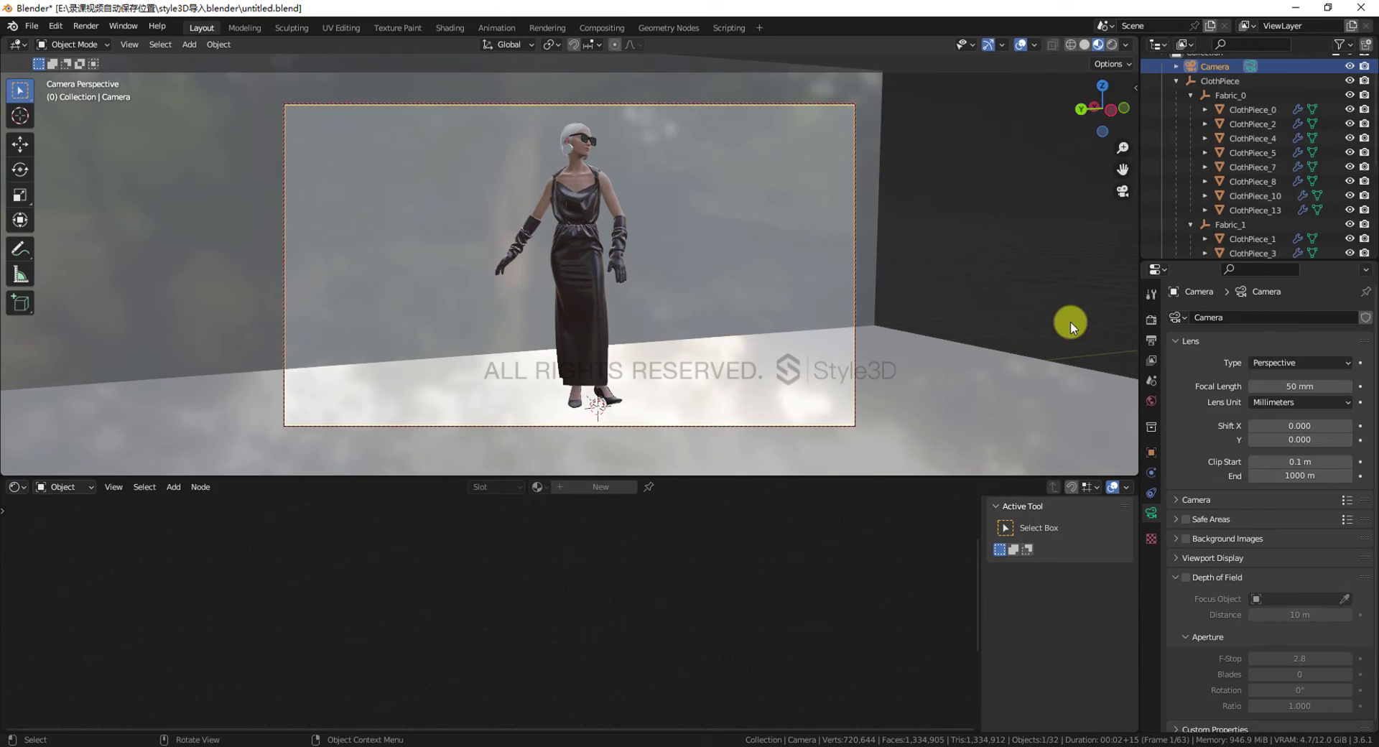
{"action": "left_click_drag", "start_coordinate": [1301, 386], "coordinate": [1259, 386]}
{"action": "scroll", "coordinate": [857, 321], "scroll_direction": "up", "scroll_amount": 3}
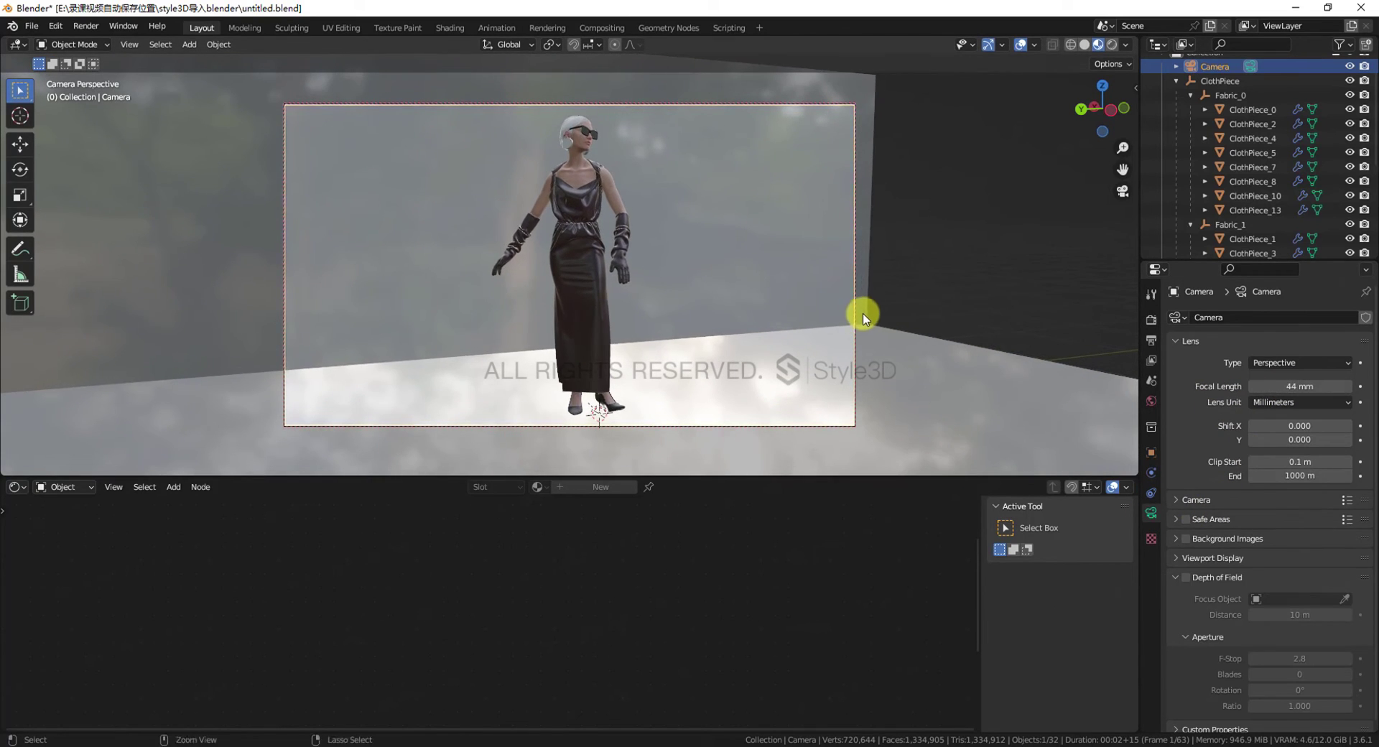
{"action": "middle_click_drag", "start_coordinate": [864, 313], "coordinate": [863, 313]}
{"action": "scroll", "coordinate": [1191, 481], "scroll_direction": "down", "scroll_amount": 2}
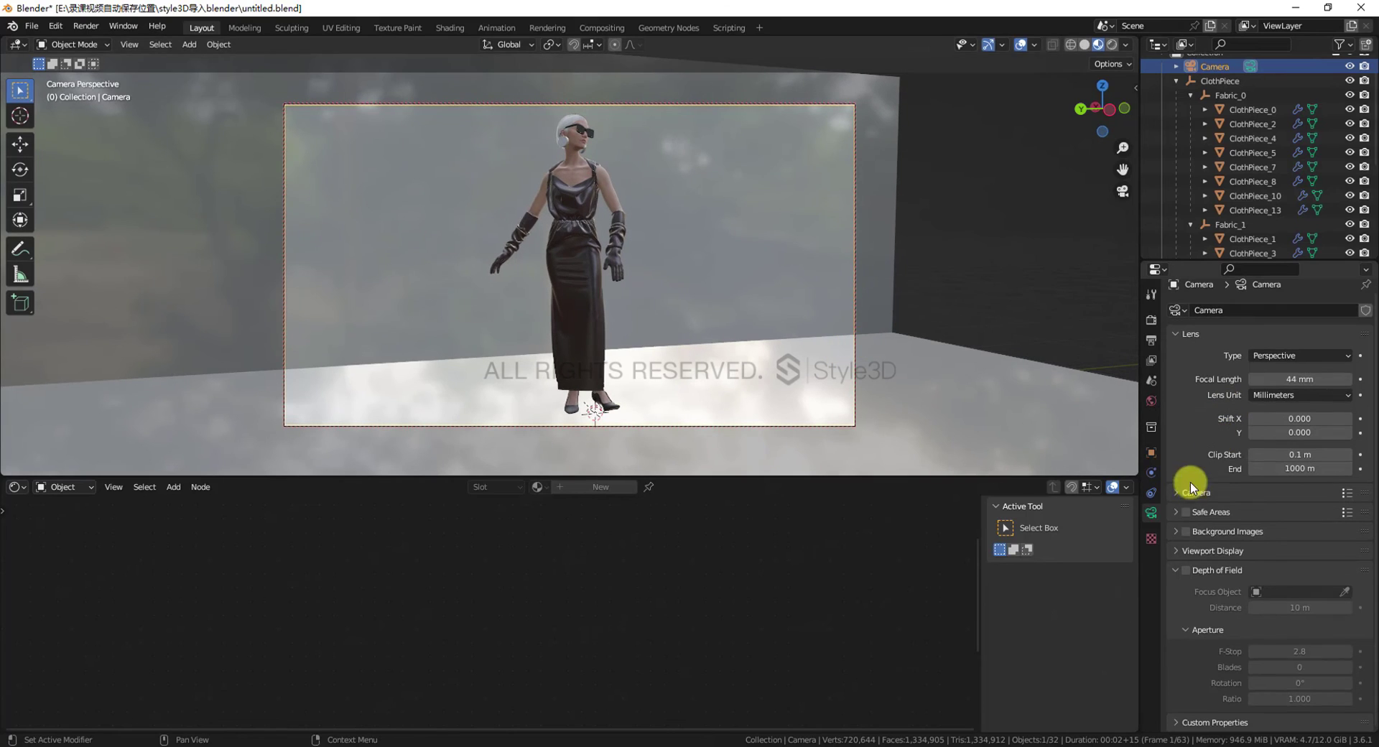
Enable the camera's Depth of Field and pick the avatar mesh Sub_0 as its Focus Object
{"action": "left_click", "coordinate": [1182, 492]}
{"action": "scroll", "coordinate": [1172, 567], "scroll_direction": "down", "scroll_amount": 2}
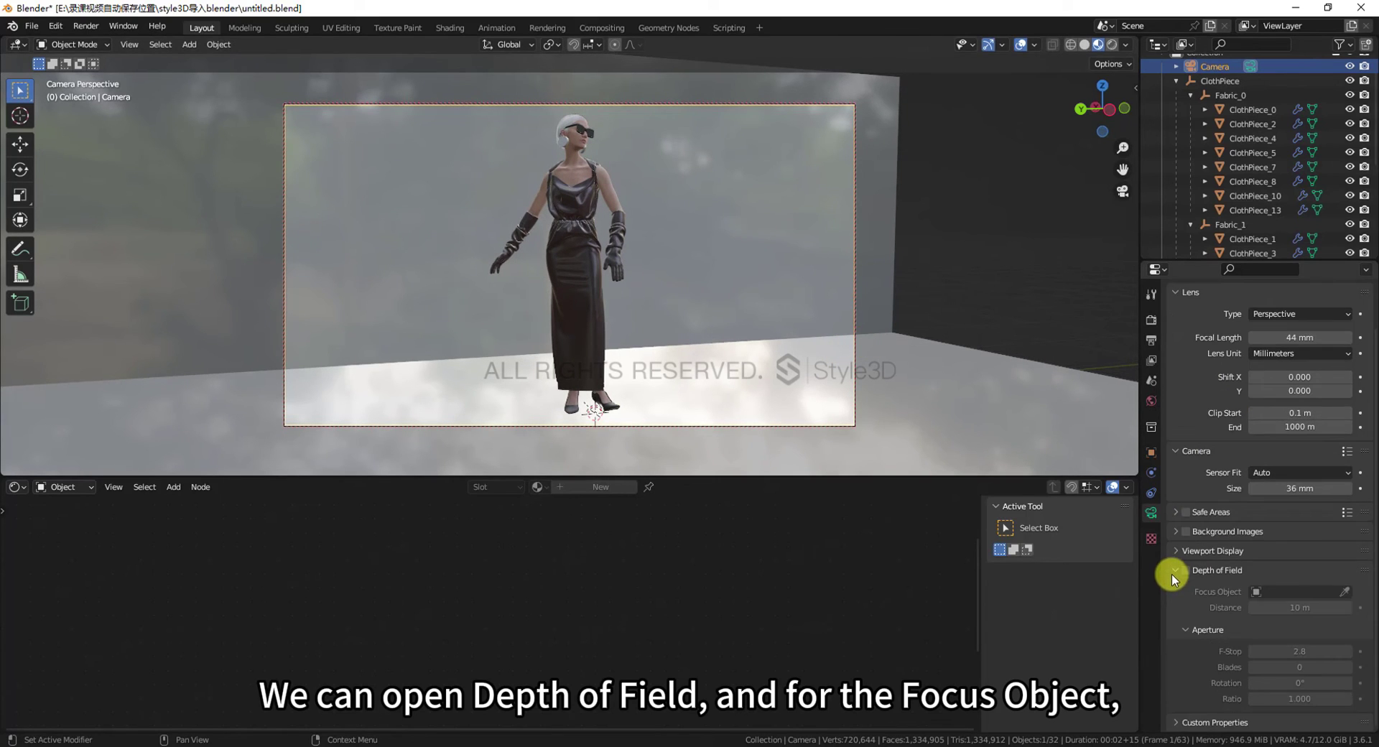
{"action": "left_click", "coordinate": [1175, 531]}
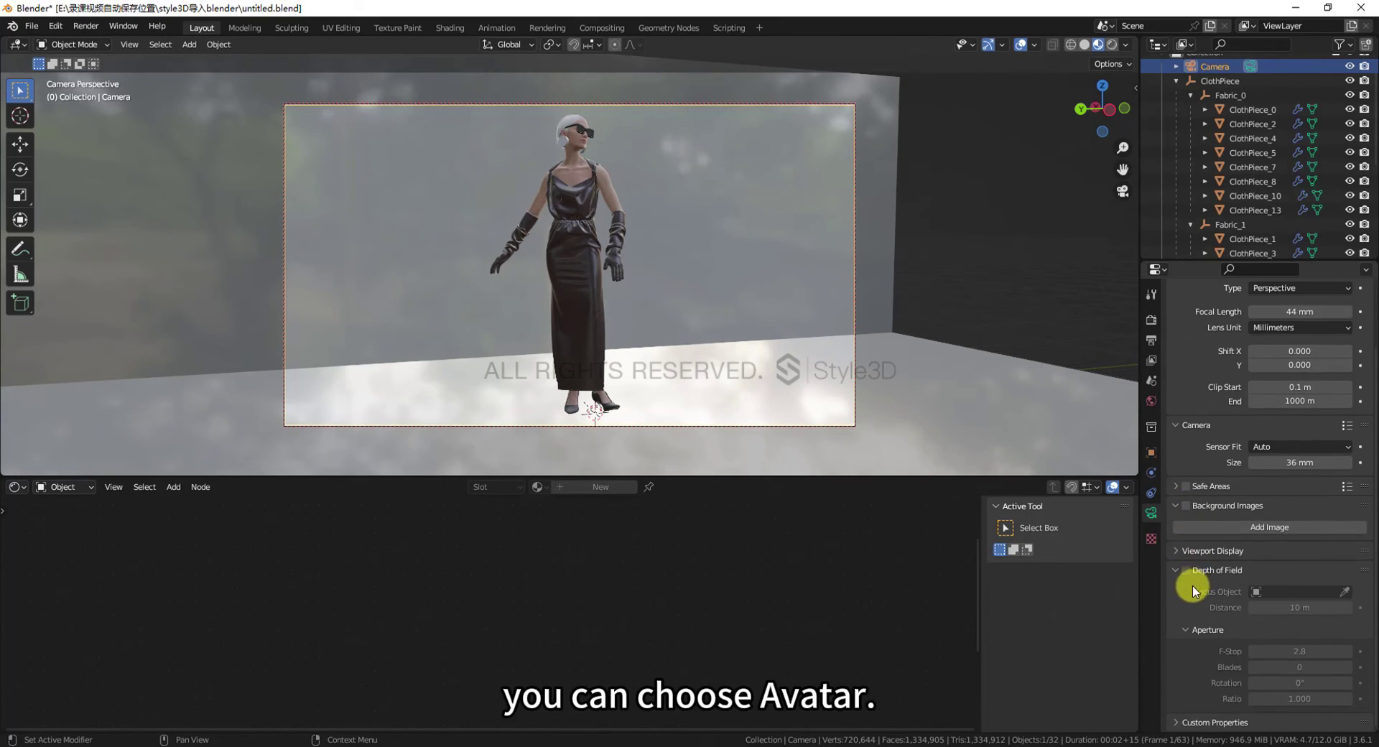
{"action": "left_click", "coordinate": [1185, 571]}
{"action": "left_click", "coordinate": [1345, 593]}
{"action": "left_click", "coordinate": [580, 160]}
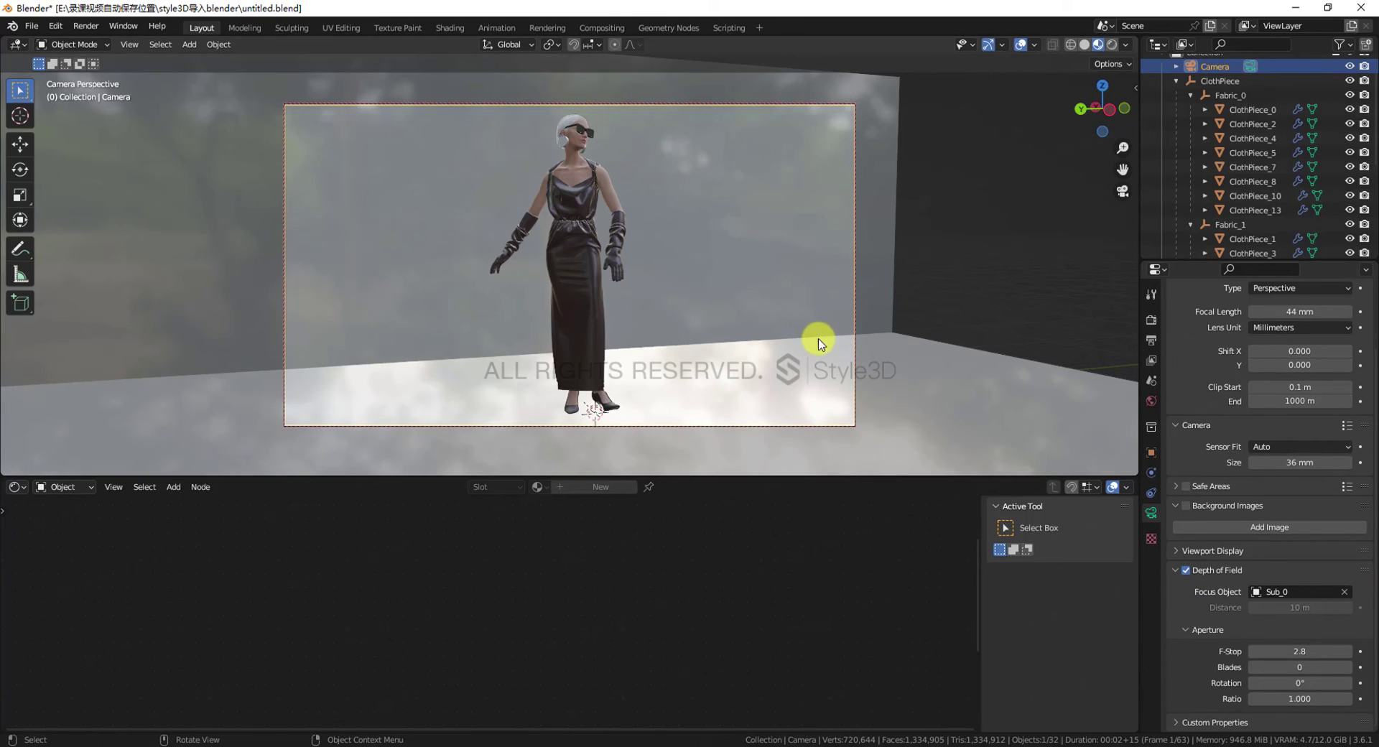
{"action": "scroll", "coordinate": [1204, 686], "scroll_direction": "up", "scroll_amount": 4}
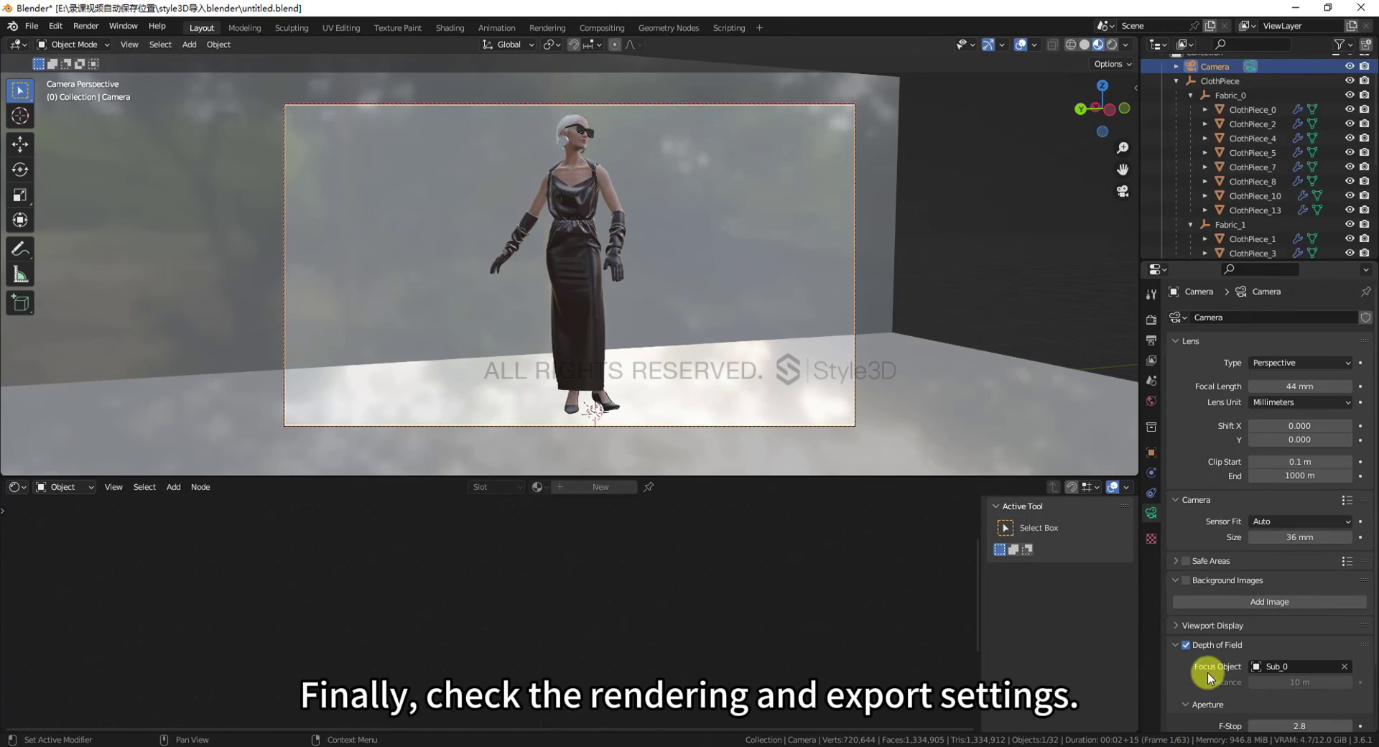
Set the output File Format to FFmpeg Video in the scene's output settings
{"action": "left_click", "coordinate": [1151, 339]}
{"action": "scroll", "coordinate": [1195, 448], "scroll_direction": "down", "scroll_amount": 1}
{"action": "scroll", "coordinate": [1241, 432], "scroll_direction": "up", "scroll_amount": 1}
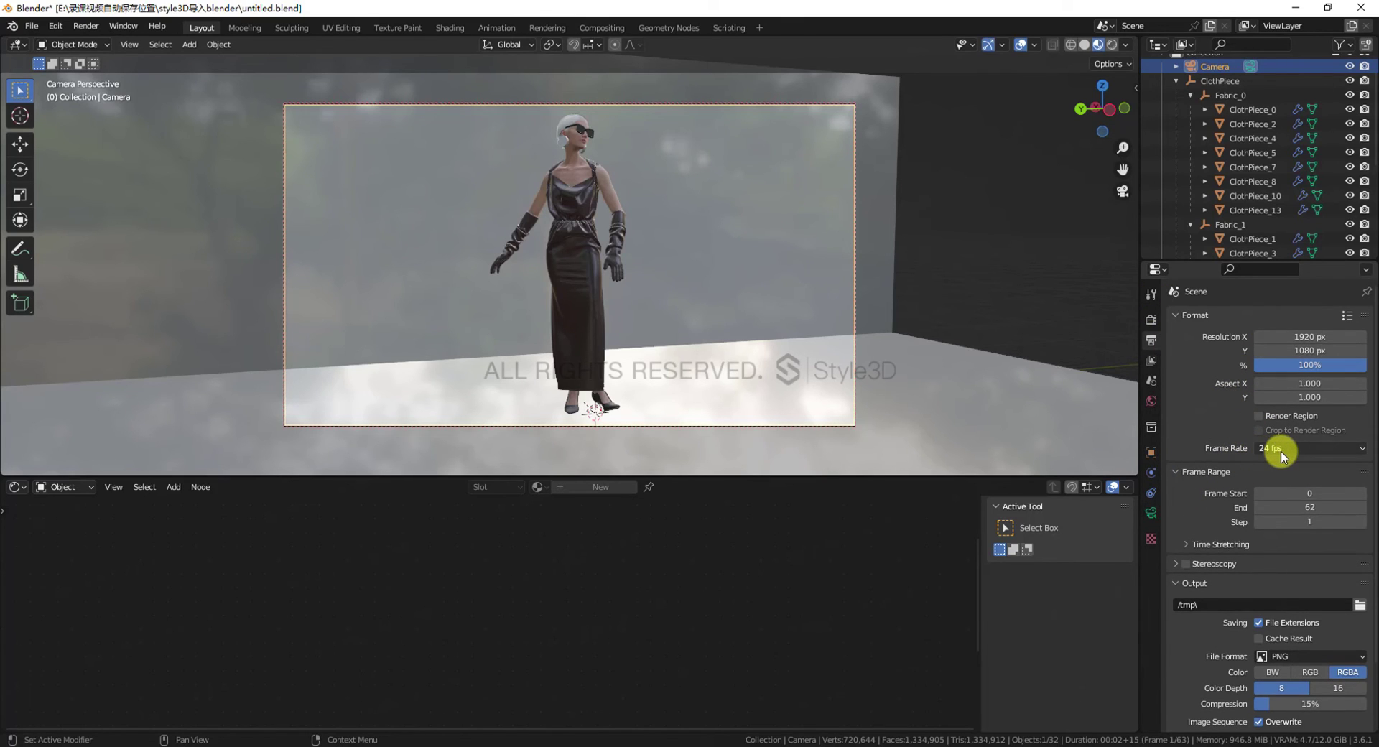
{"action": "scroll", "coordinate": [1234, 542], "scroll_direction": "down", "scroll_amount": 4}
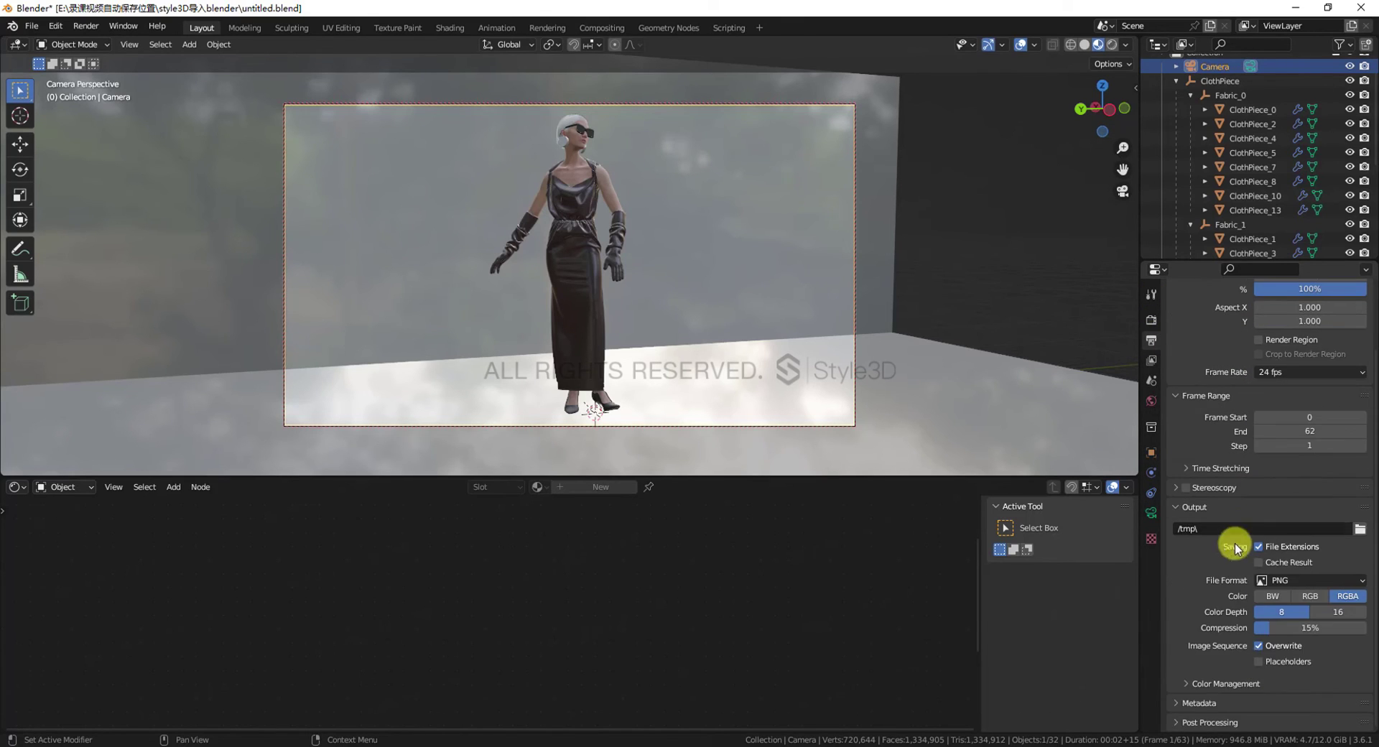
{"action": "left_click", "coordinate": [1316, 580]}
{"action": "left_click", "coordinate": [1308, 655]}
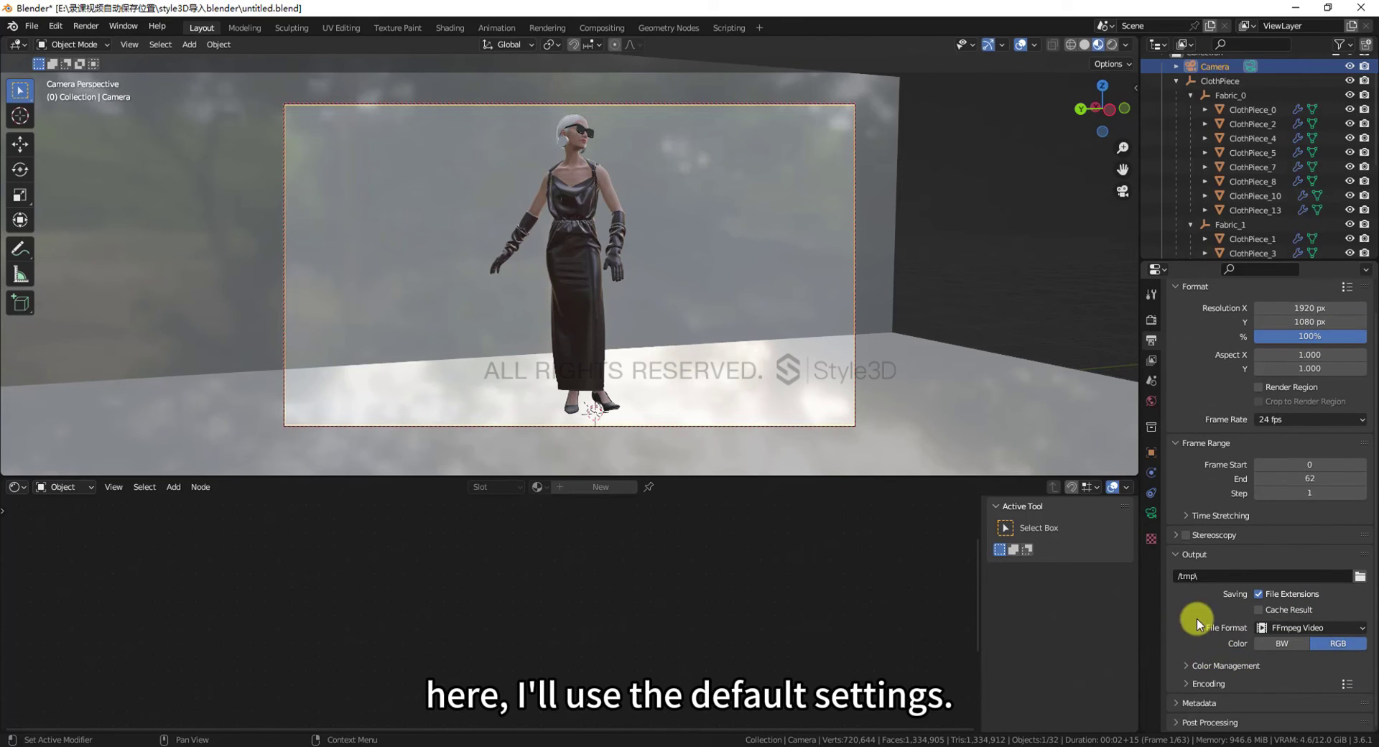
Review the Color Management, Encoding and Metadata options of the video output
{"action": "scroll", "coordinate": [1188, 662], "scroll_direction": "down", "scroll_amount": 4}
{"action": "left_click", "coordinate": [1190, 682]}
{"action": "scroll", "coordinate": [1199, 667], "scroll_direction": "down", "scroll_amount": 7}
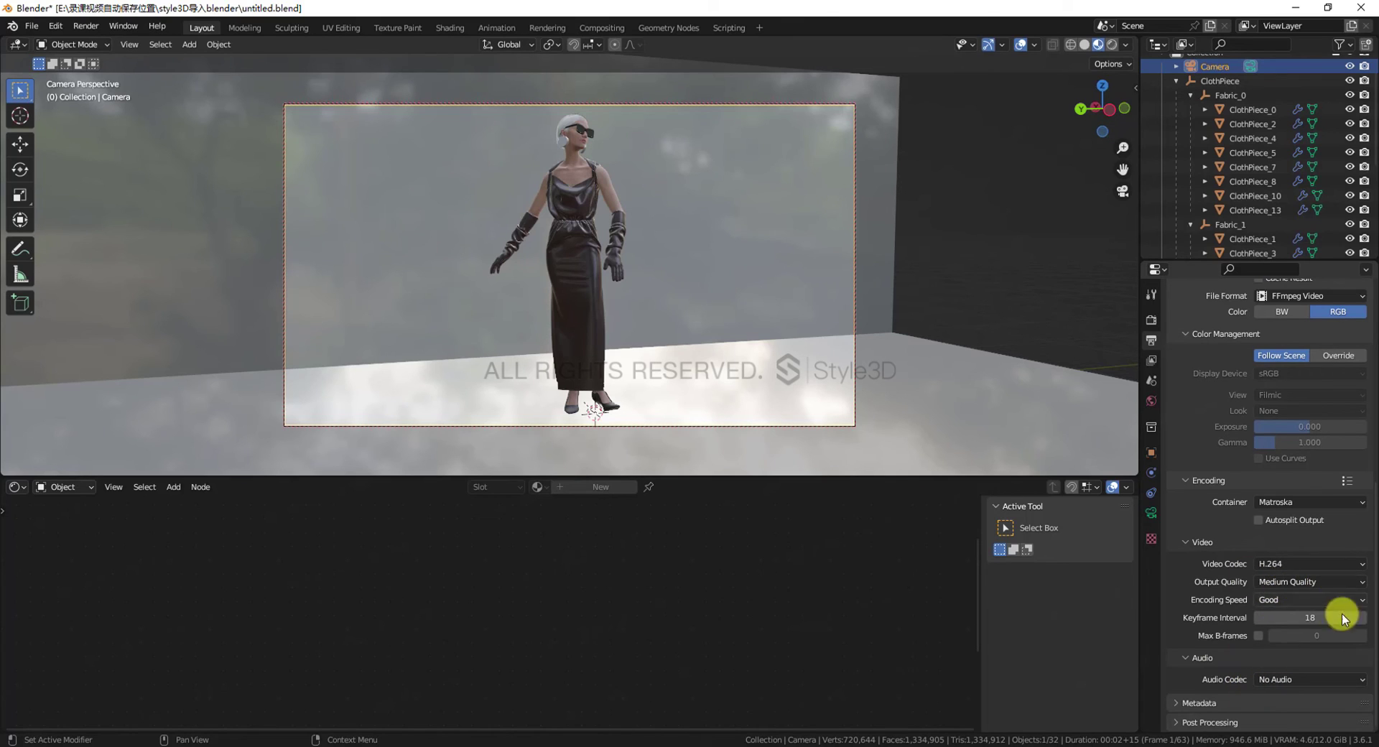
{"action": "left_click", "coordinate": [1172, 702]}
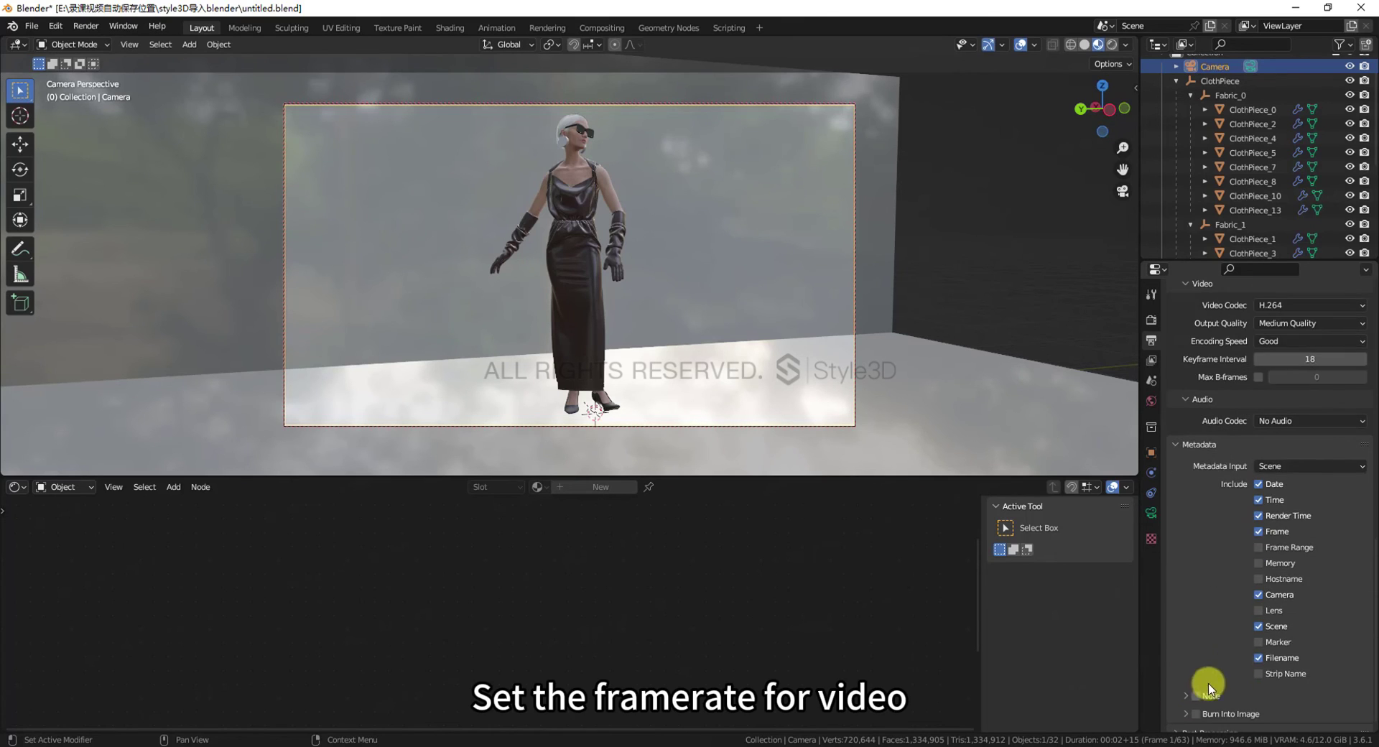
{"action": "scroll", "coordinate": [1192, 645], "scroll_direction": "down", "scroll_amount": 8}
{"action": "scroll", "coordinate": [1218, 615], "scroll_direction": "up", "scroll_amount": 8}
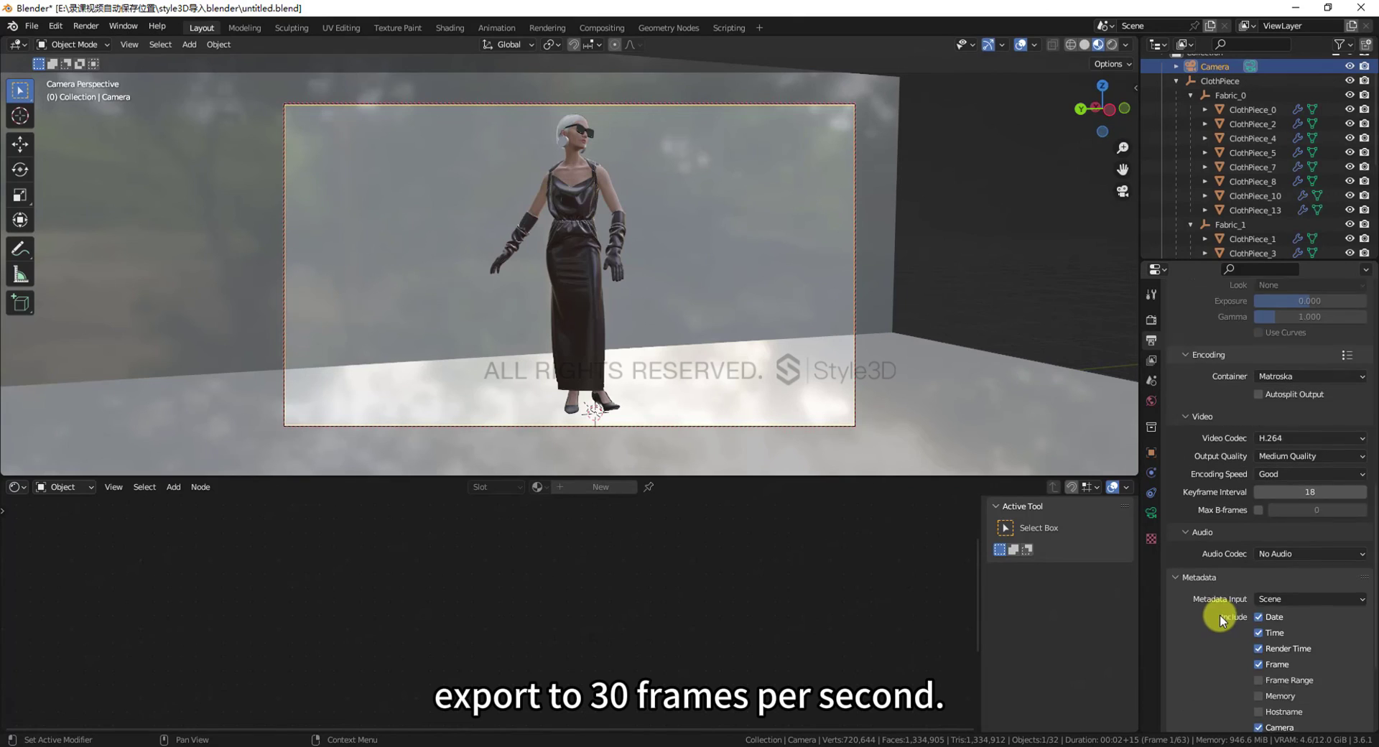
Set the output Frame Rate to 30 fps and save the Blender file
{"action": "scroll", "coordinate": [1221, 619], "scroll_direction": "up", "scroll_amount": 10}
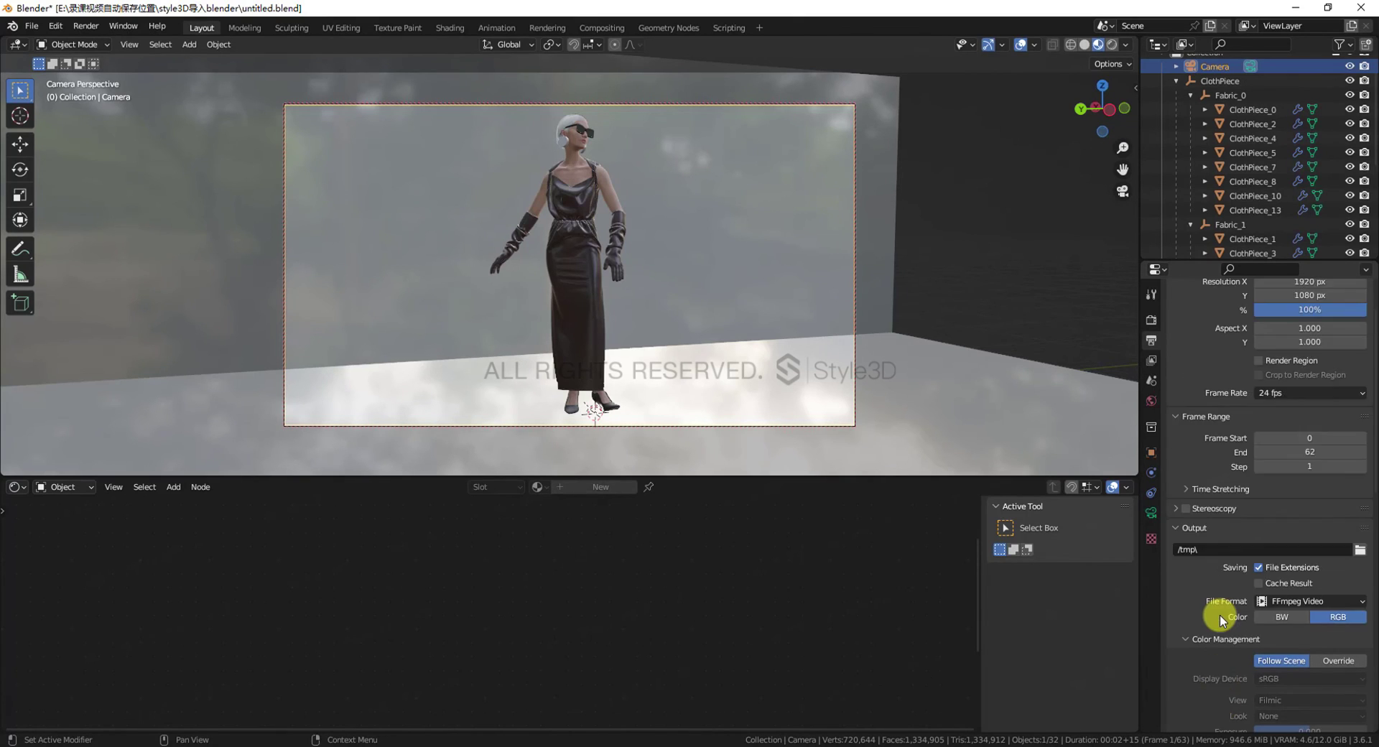
{"action": "left_click", "coordinate": [1279, 448]}
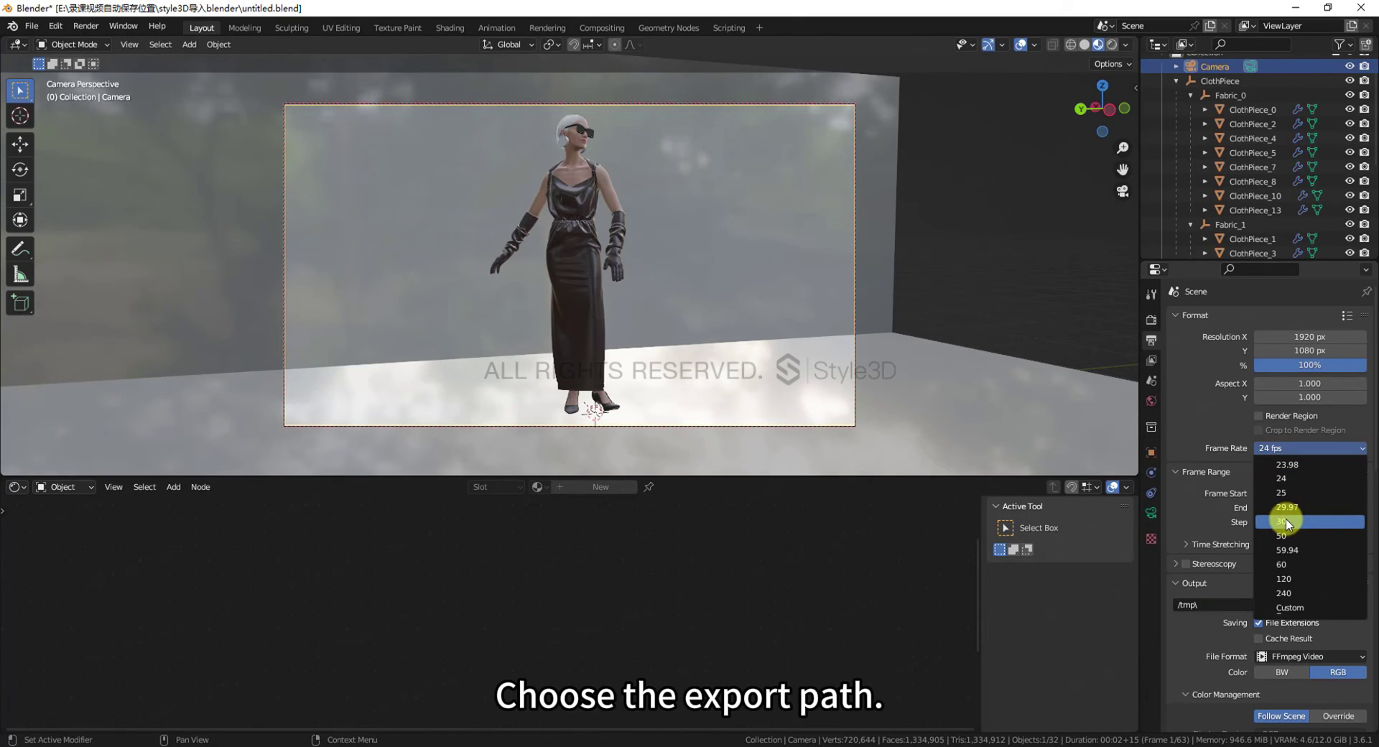
{"action": "left_click", "coordinate": [1285, 519]}
{"action": "scroll", "coordinate": [1314, 439], "scroll_direction": "down", "scroll_amount": 5}
{"action": "key", "text": "ctrl+s"}
Set the output path to the recent folder style3D导入blender
{"action": "left_click", "coordinate": [1360, 464]}
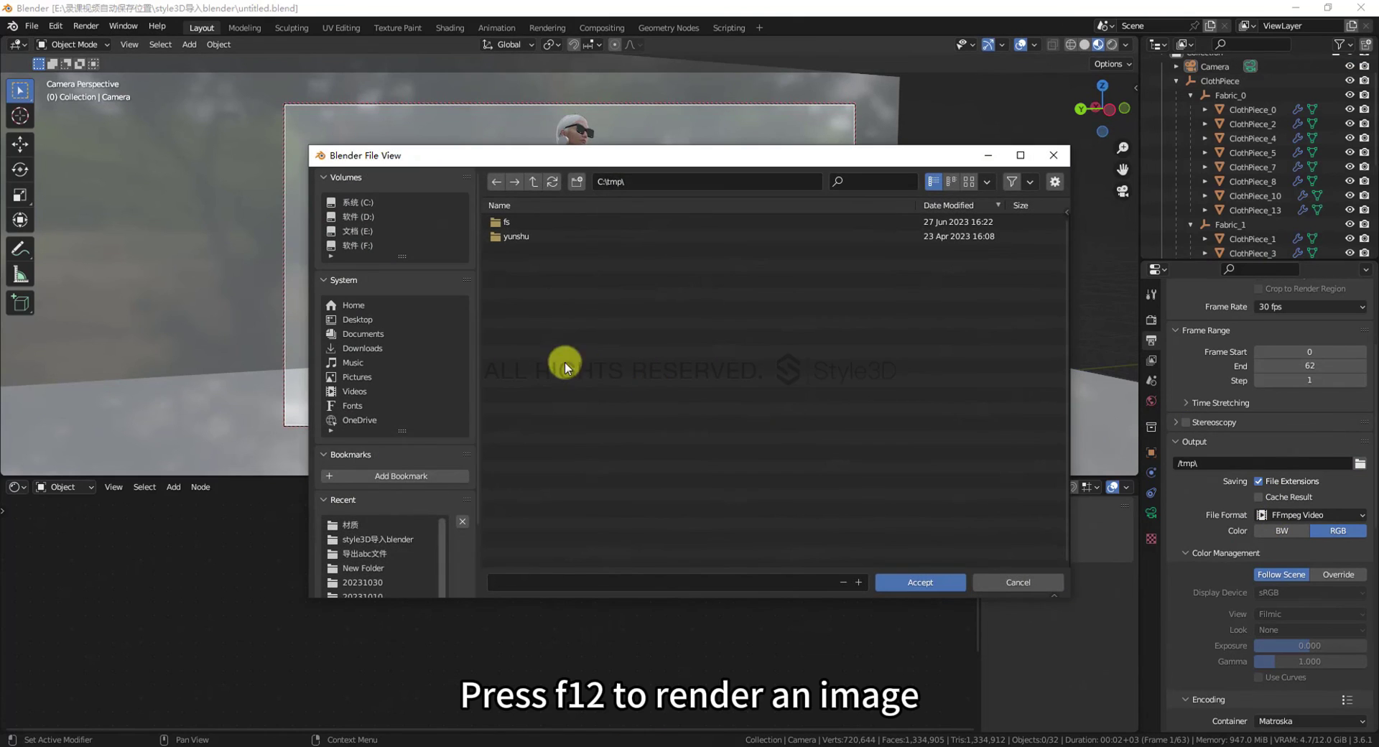
{"action": "left_click", "coordinate": [392, 538]}
{"action": "left_click", "coordinate": [920, 582]}
Render the current frame as a single test image
{"action": "middle_click_drag", "start_coordinate": [760, 433], "coordinate": [850, 287]}
{"action": "key", "text": "F12"}
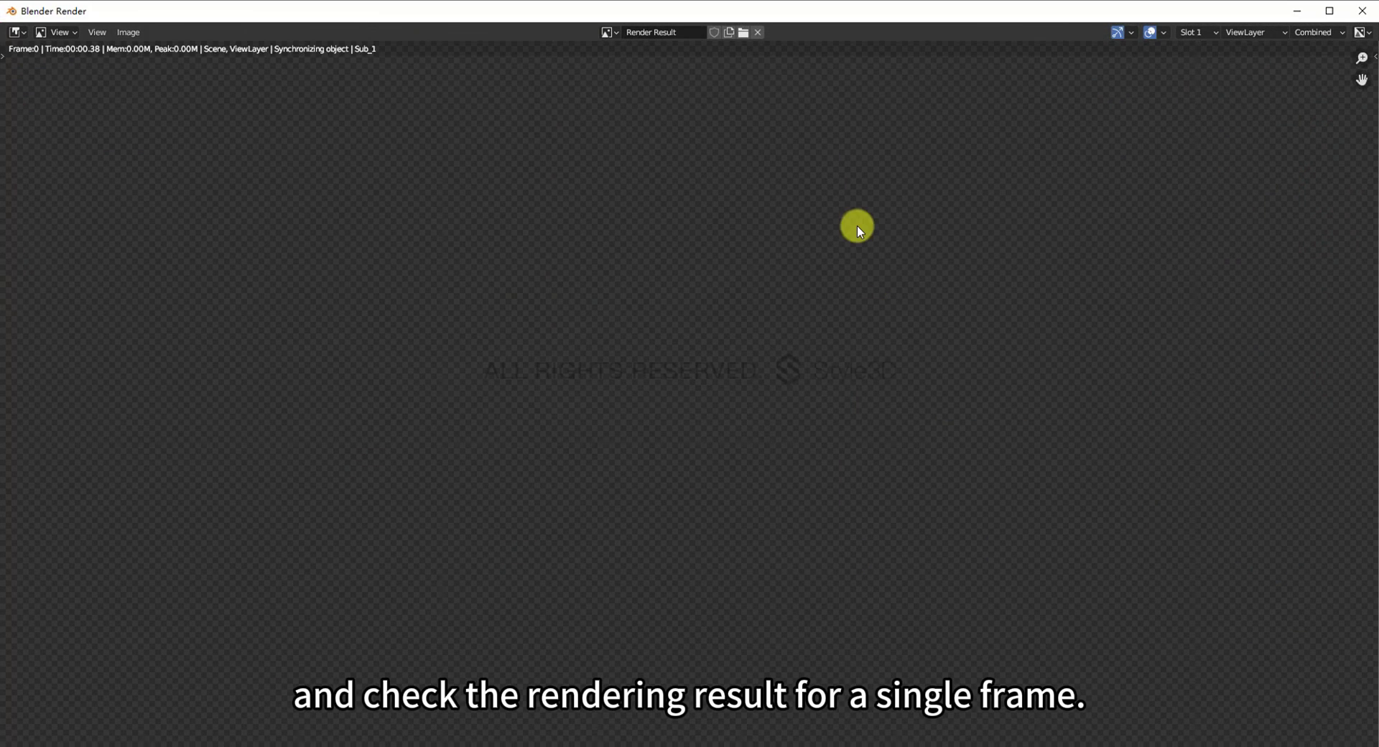
{"action": "scroll", "coordinate": [730, 317], "scroll_direction": "down", "scroll_amount": 3}
{"action": "scroll", "coordinate": [726, 326], "scroll_direction": "up", "scroll_amount": 2}
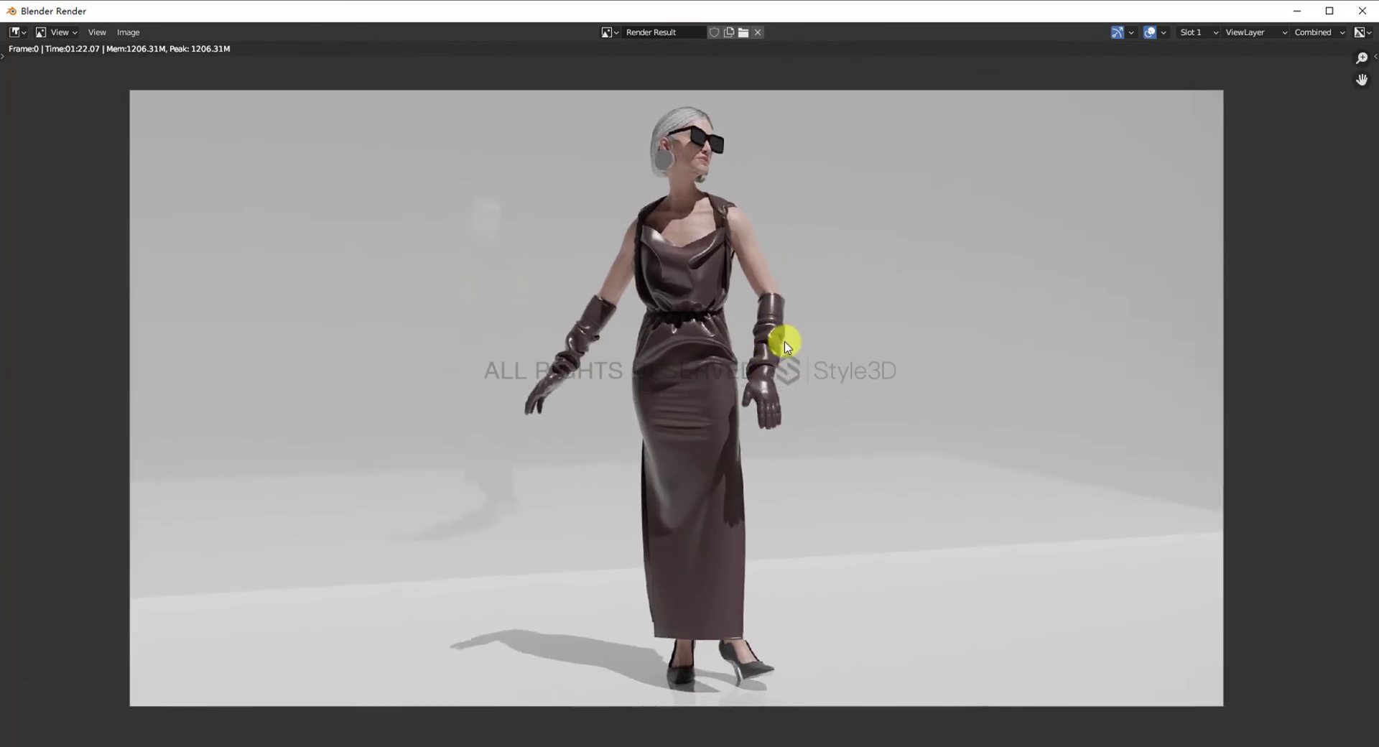
Examine the rendered image's avatar, leather dress, shoes and shadows up close and as a whole, and close the render window
{"action": "scroll", "coordinate": [784, 338], "scroll_direction": "up", "scroll_amount": 3}
{"action": "scroll", "coordinate": [760, 455], "scroll_direction": "down", "scroll_amount": 1}
{"action": "middle_click_drag", "start_coordinate": [760, 455], "coordinate": [757, 428]}
{"action": "middle_click_drag", "start_coordinate": [759, 173], "coordinate": [758, 284]}
{"action": "scroll", "coordinate": [770, 431], "scroll_direction": "down", "scroll_amount": 3}
{"action": "scroll", "coordinate": [754, 294], "scroll_direction": "down", "scroll_amount": 4}
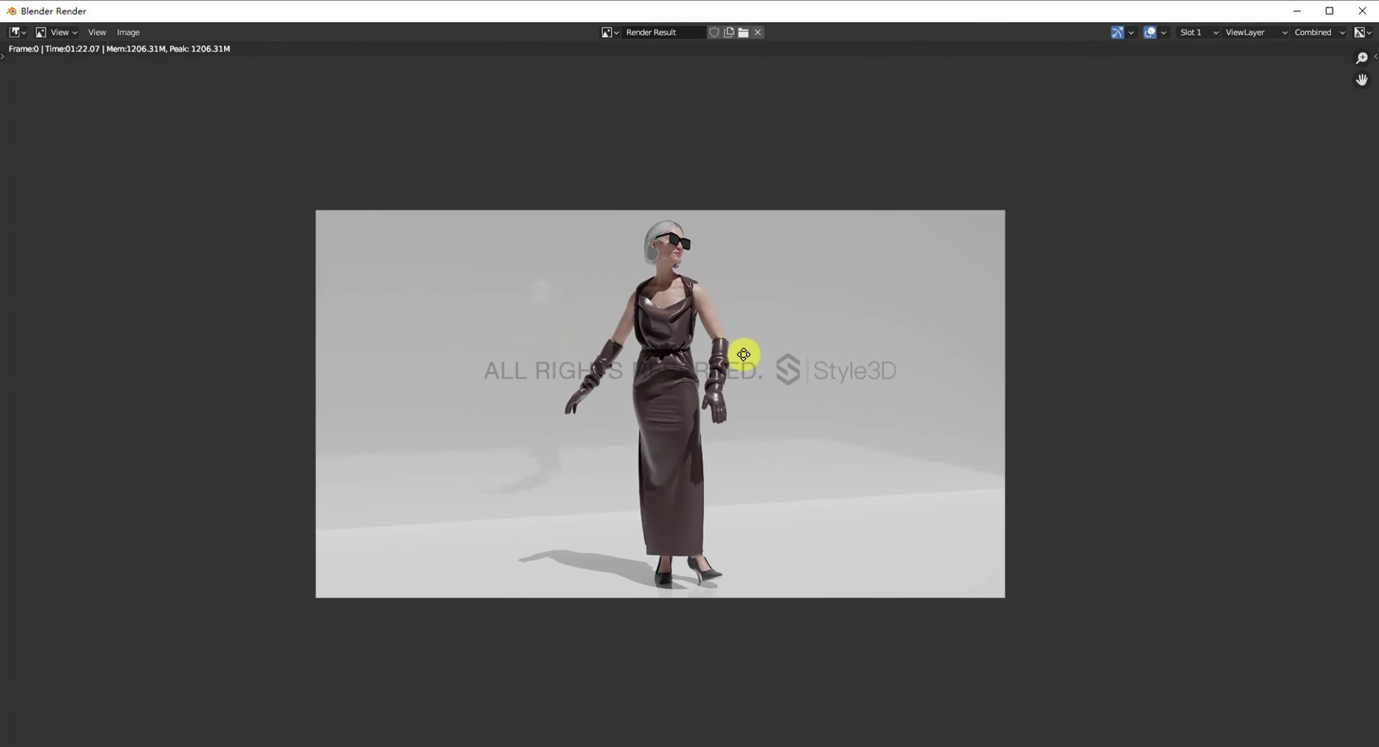
{"action": "scroll", "coordinate": [682, 388], "scroll_direction": "up", "scroll_amount": 2}
{"action": "scroll", "coordinate": [452, 342], "scroll_direction": "up", "scroll_amount": 3}
{"action": "scroll", "coordinate": [656, 382], "scroll_direction": "down", "scroll_amount": 1}
{"action": "middle_click_drag", "start_coordinate": [656, 384], "coordinate": [799, 331]}
{"action": "scroll", "coordinate": [798, 330], "scroll_direction": "up", "scroll_amount": 2}
{"action": "middle_click_drag", "start_coordinate": [760, 406], "coordinate": [709, 352]}
{"action": "scroll", "coordinate": [710, 352], "scroll_direction": "down", "scroll_amount": 3}
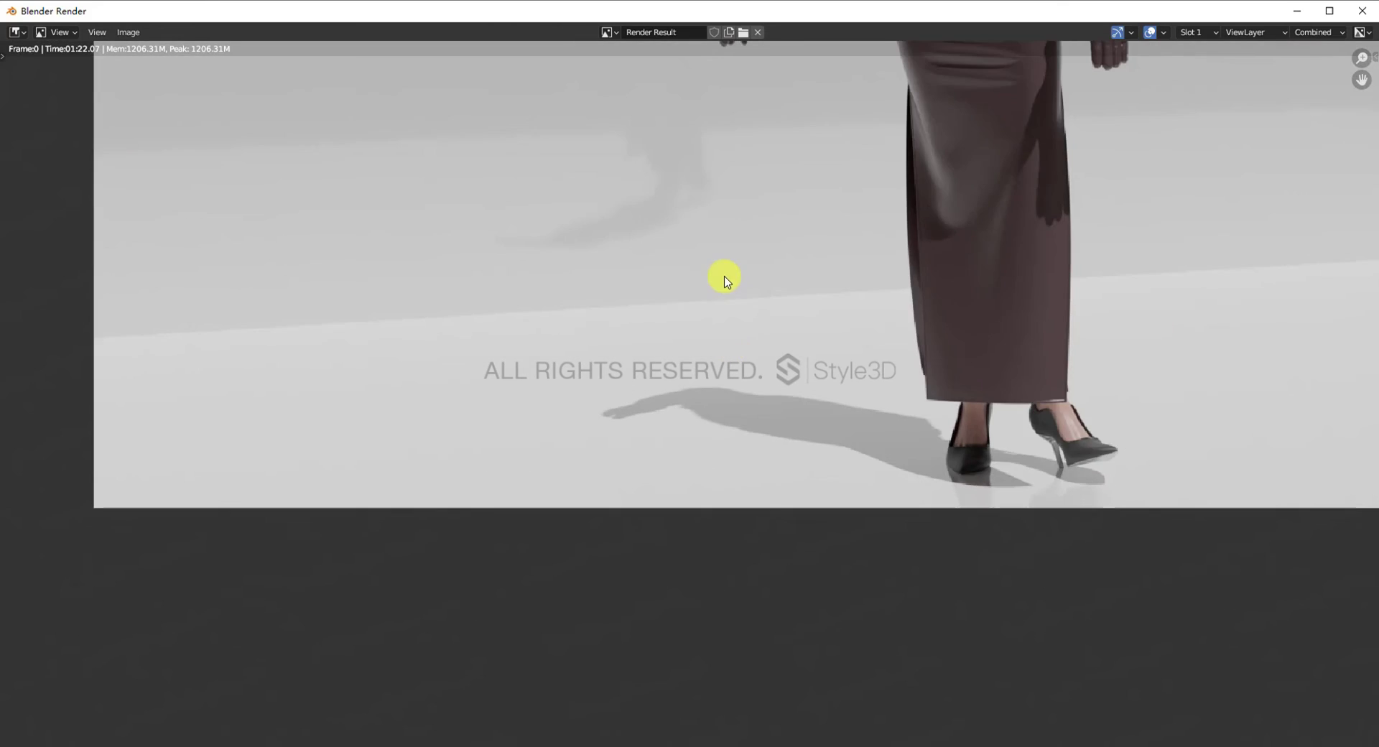
{"action": "middle_click_drag", "start_coordinate": [724, 278], "coordinate": [758, 468]}
{"action": "scroll", "coordinate": [758, 468], "scroll_direction": "up", "scroll_amount": 1}
{"action": "middle_click_drag", "start_coordinate": [751, 311], "coordinate": [720, 433]}
{"action": "scroll", "coordinate": [720, 433], "scroll_direction": "down", "scroll_amount": 3}
{"action": "scroll", "coordinate": [753, 446], "scroll_direction": "down", "scroll_amount": 3}
{"action": "scroll", "coordinate": [600, 408], "scroll_direction": "up", "scroll_amount": 1}
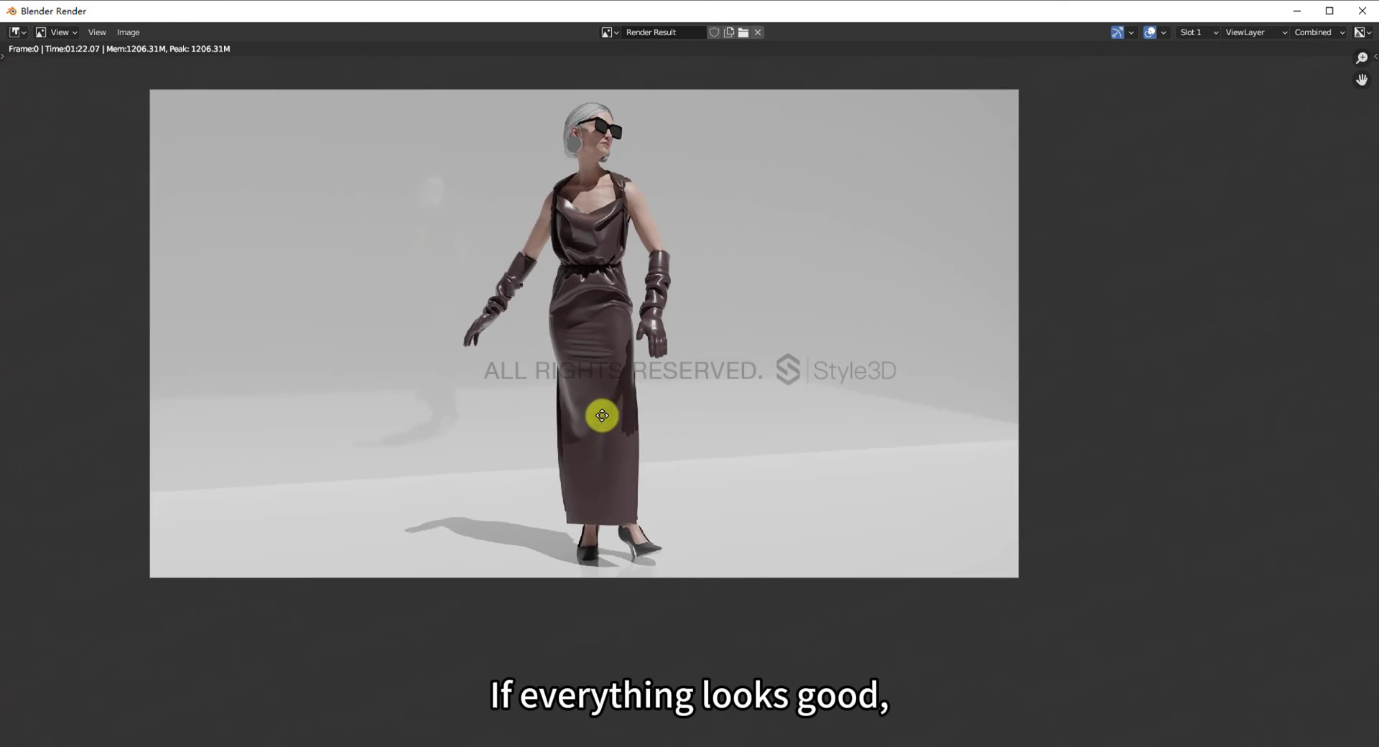
{"action": "left_click", "coordinate": [1360, 8]}
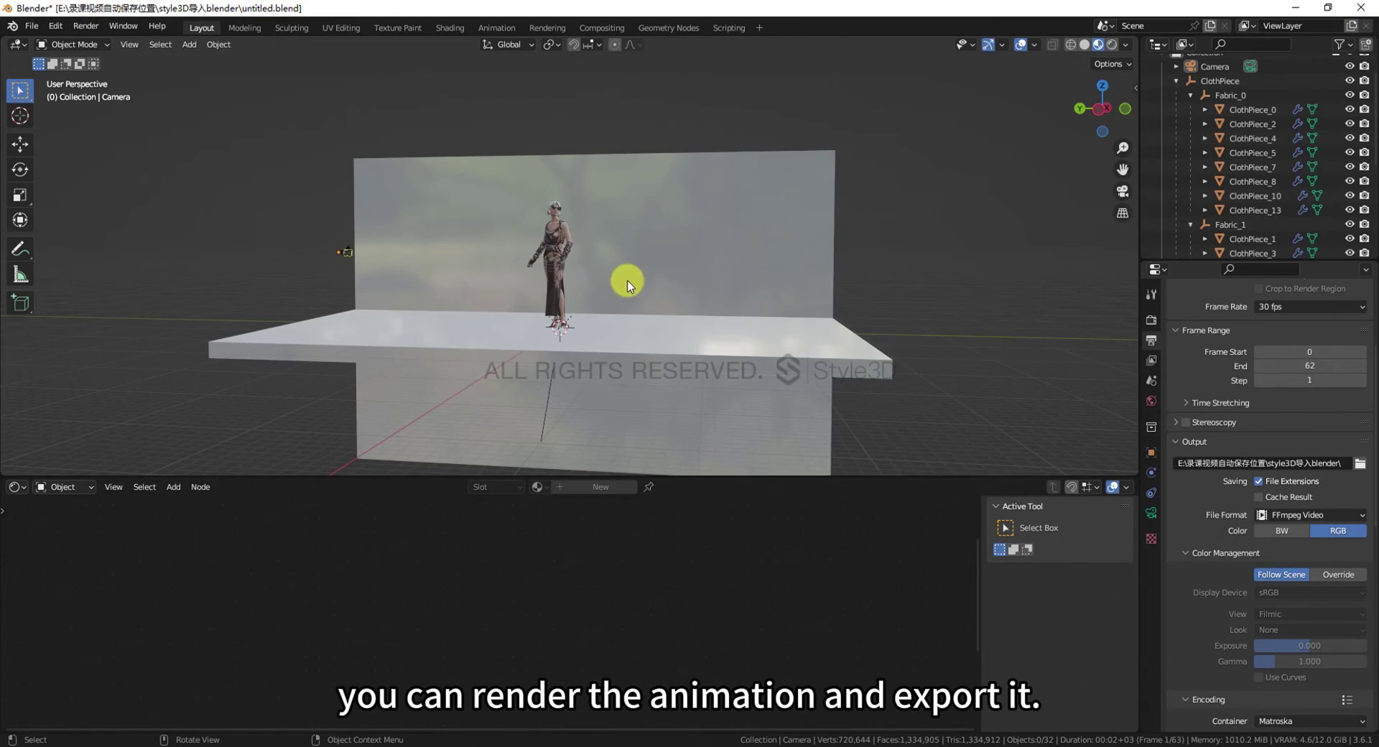
Render the full animation to the video output
{"action": "middle_click_drag", "start_coordinate": [626, 281], "coordinate": [633, 253]}
{"action": "scroll", "coordinate": [637, 311], "scroll_direction": "up", "scroll_amount": 2}
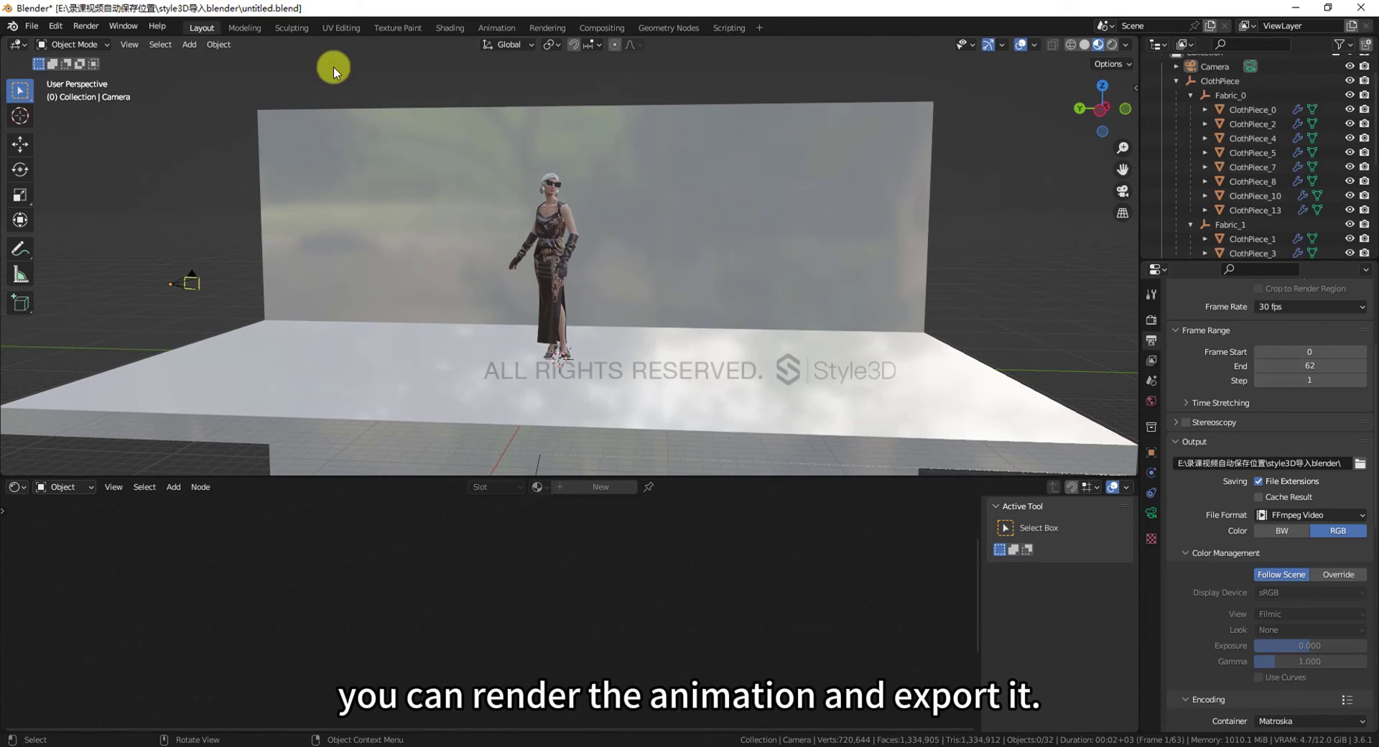
{"action": "left_click", "coordinate": [86, 26]}
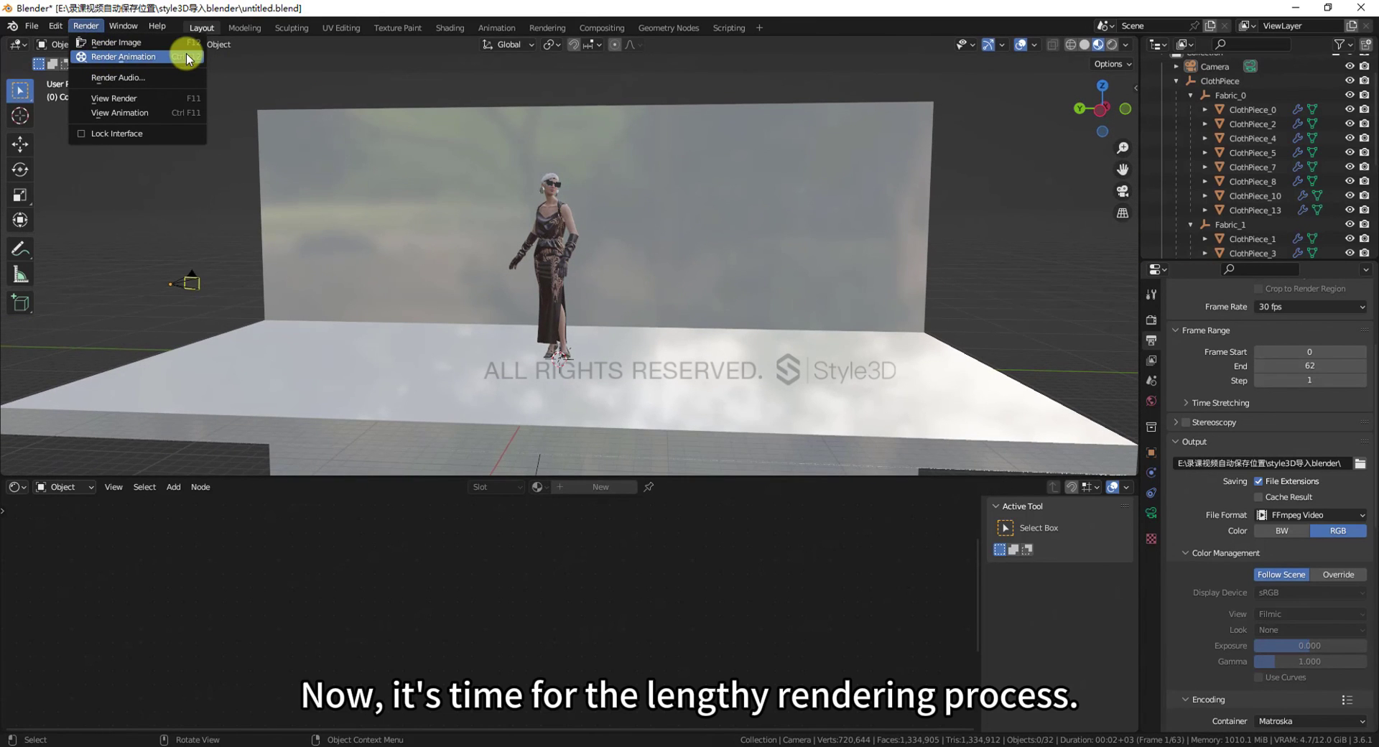
{"action": "left_click", "coordinate": [137, 58]}
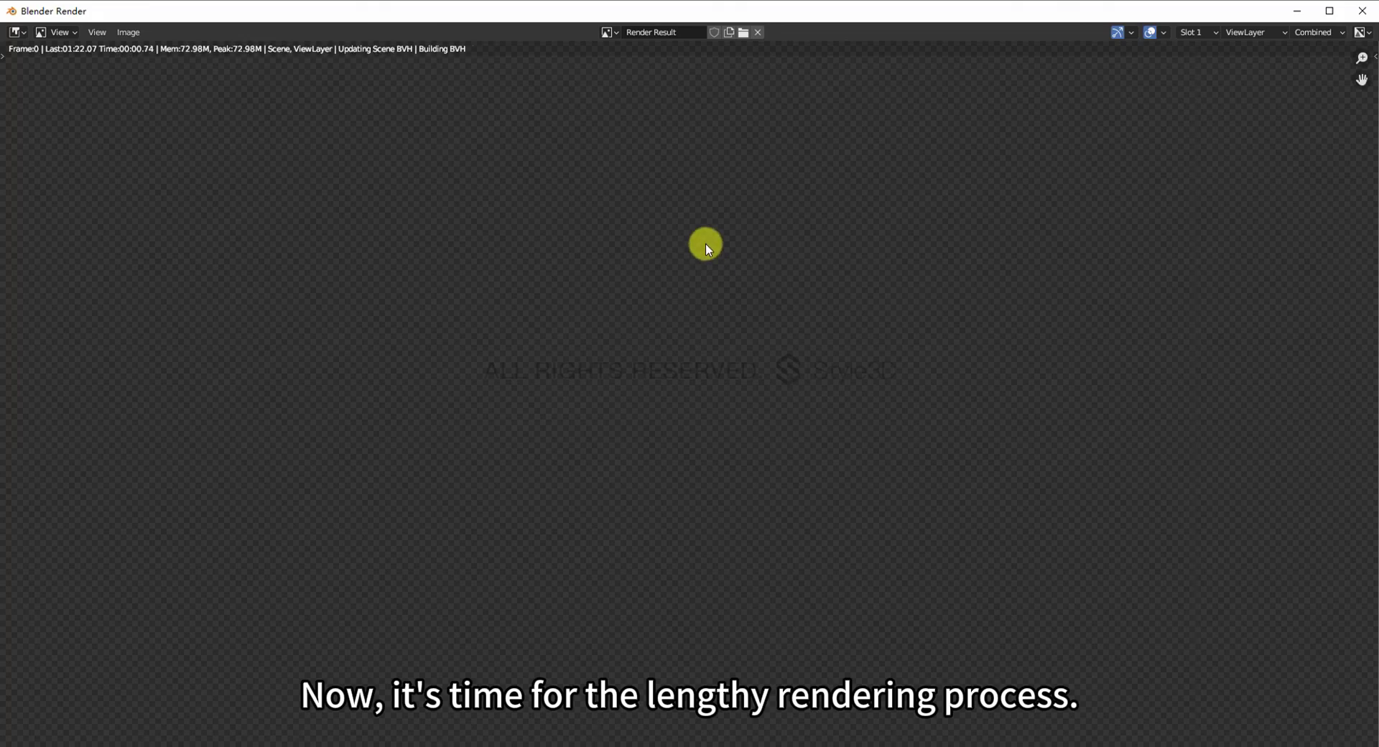
{"action": "scroll", "coordinate": [723, 327], "scroll_direction": "down", "scroll_amount": 1}
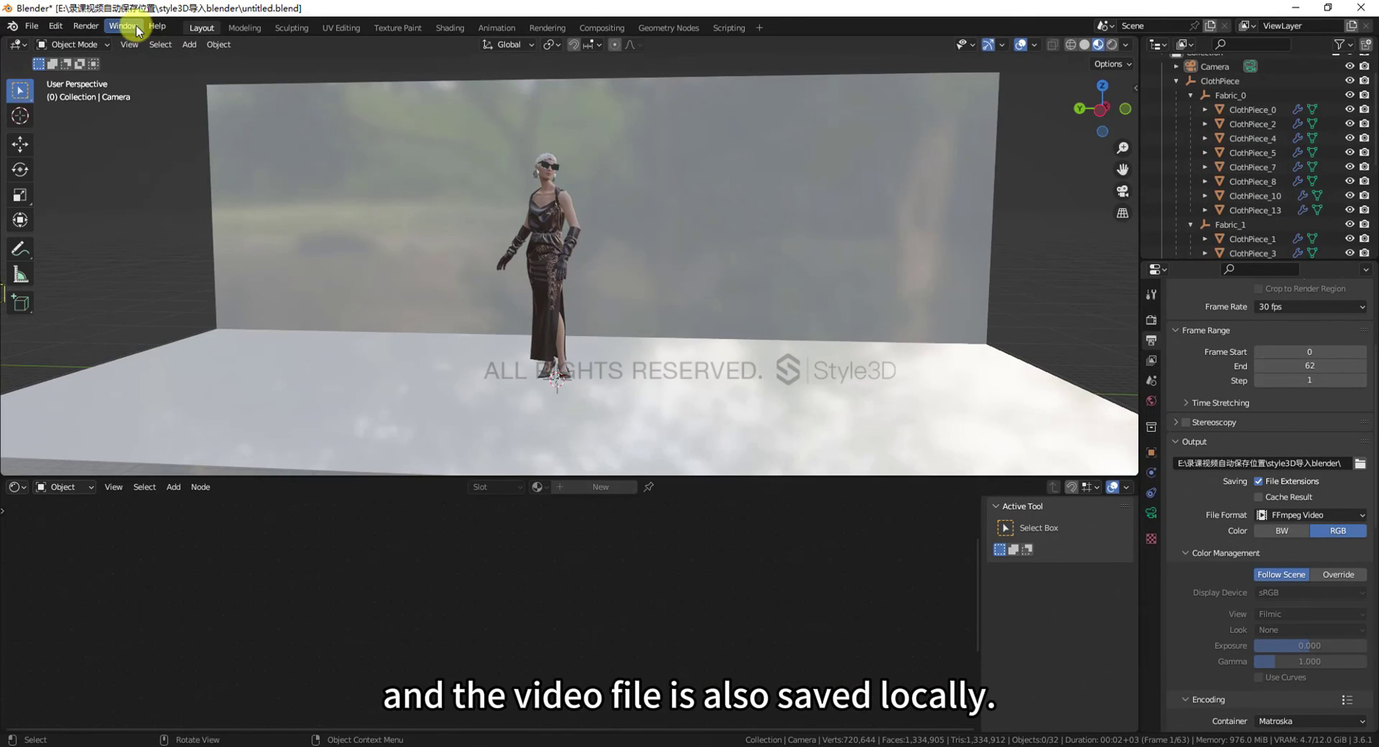
View the finished animation by playing the rendered dress video in the media player
{"action": "scroll", "coordinate": [139, 82], "scroll_direction": "up", "scroll_amount": 2}
{"action": "left_click", "coordinate": [85, 25]}
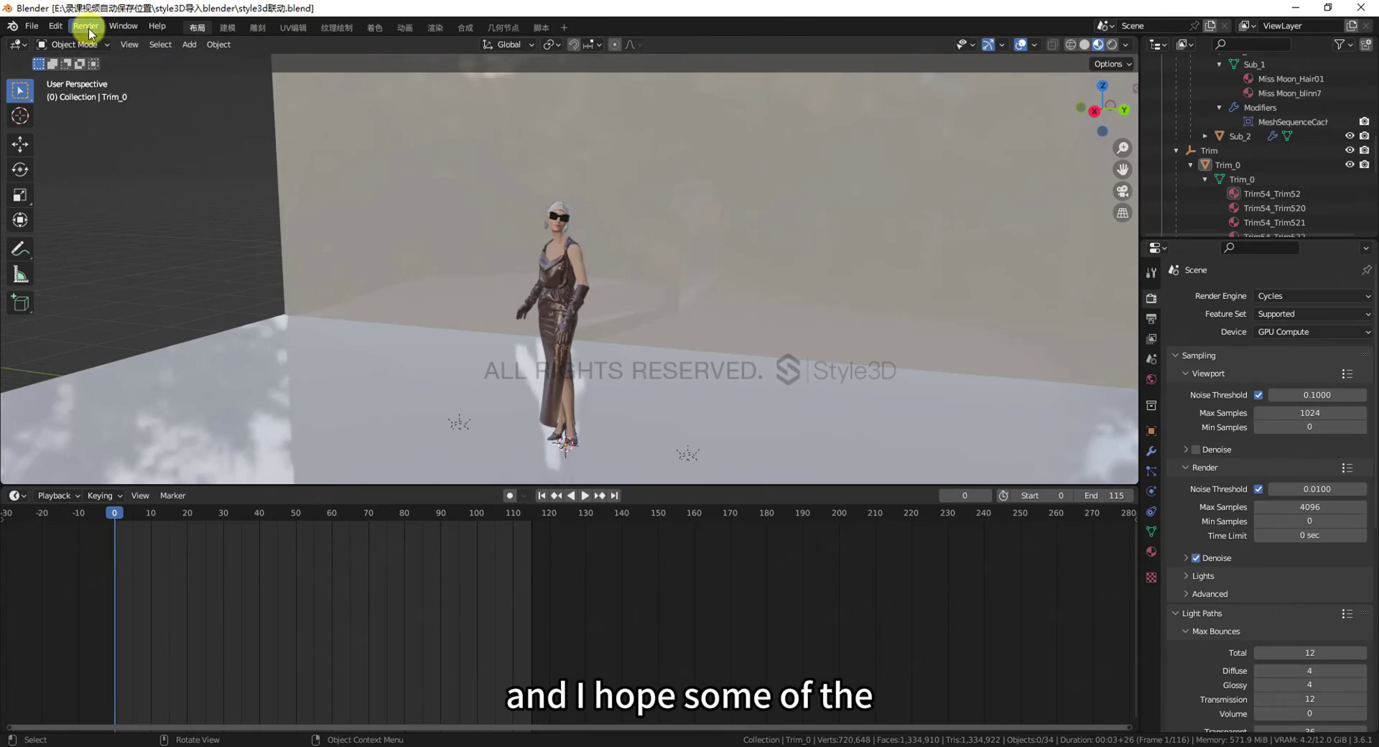
{"action": "left_click", "coordinate": [86, 26]}
{"action": "left_click", "coordinate": [128, 106]}
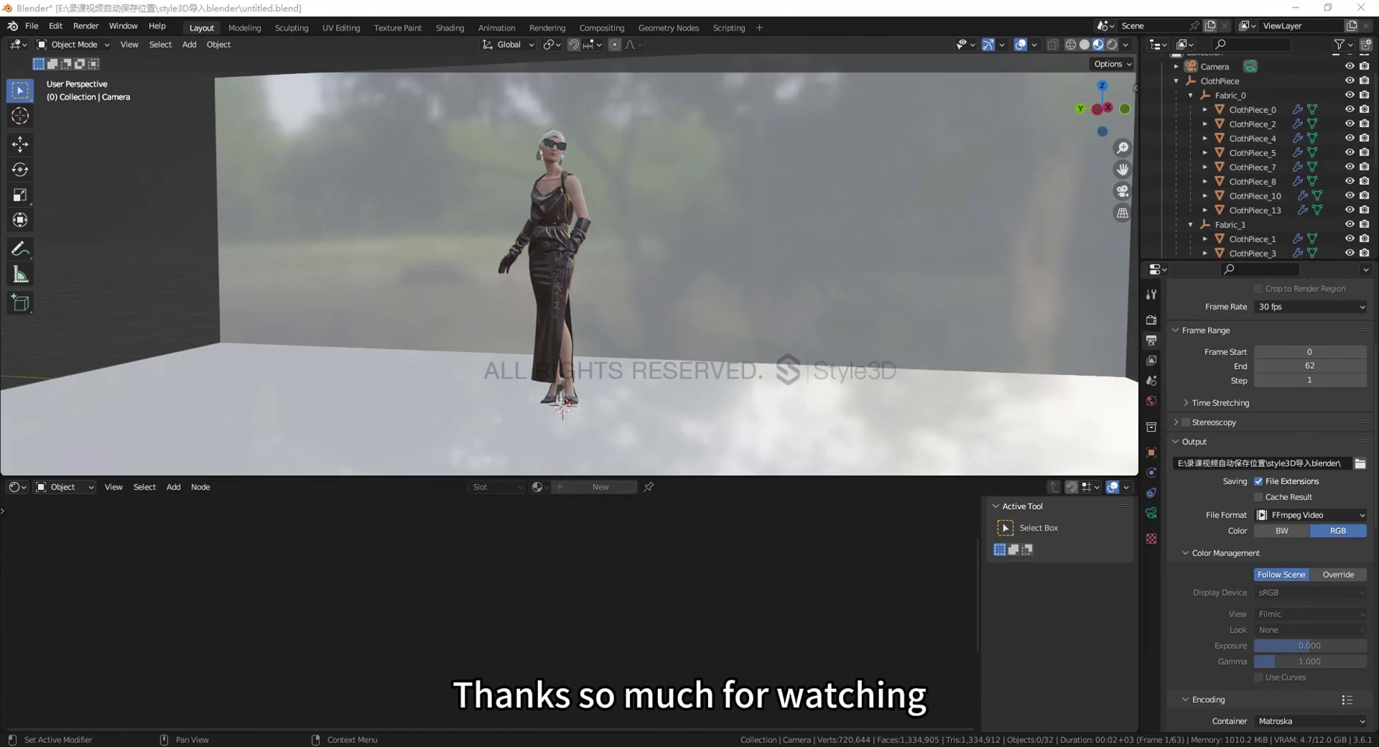
{"action": "left_click_drag", "start_coordinate": [1378, 130], "coordinate": [612, 105]}
{"action": "left_click", "coordinate": [617, 722]}
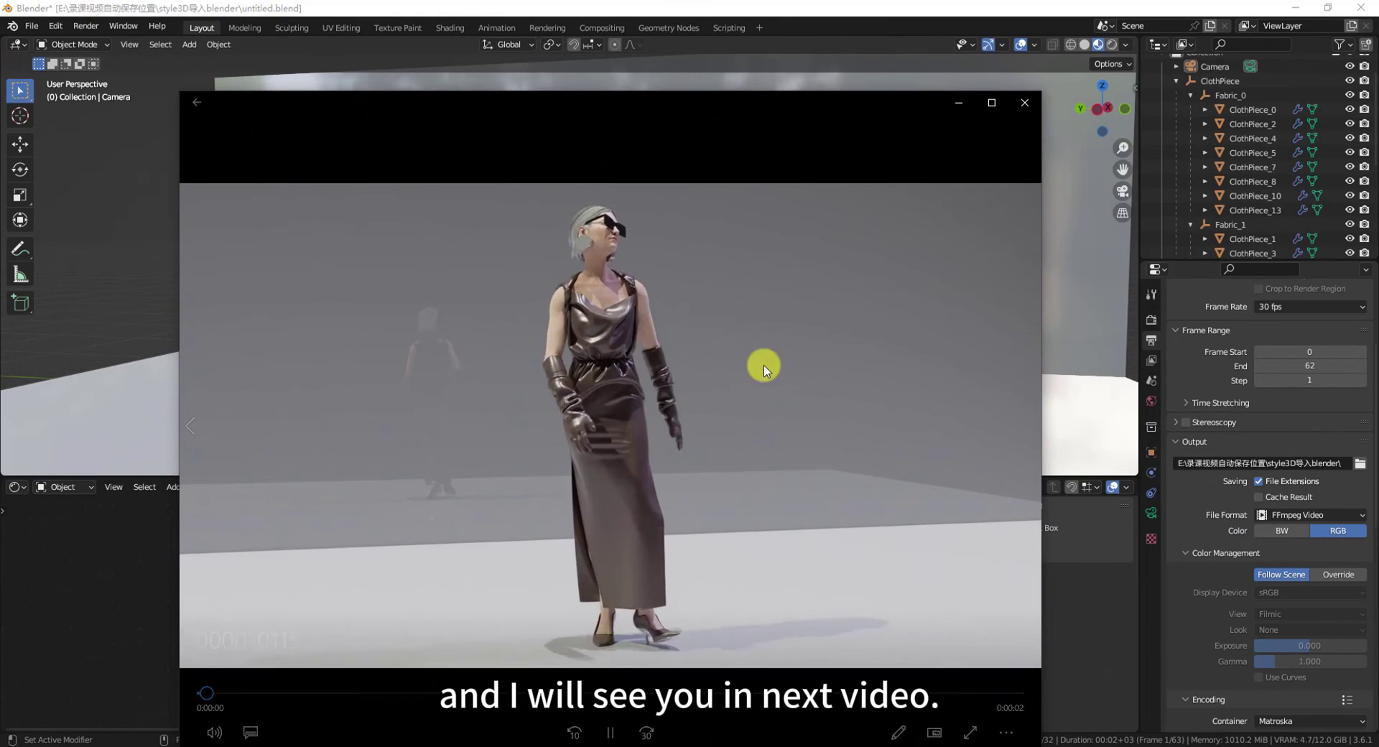